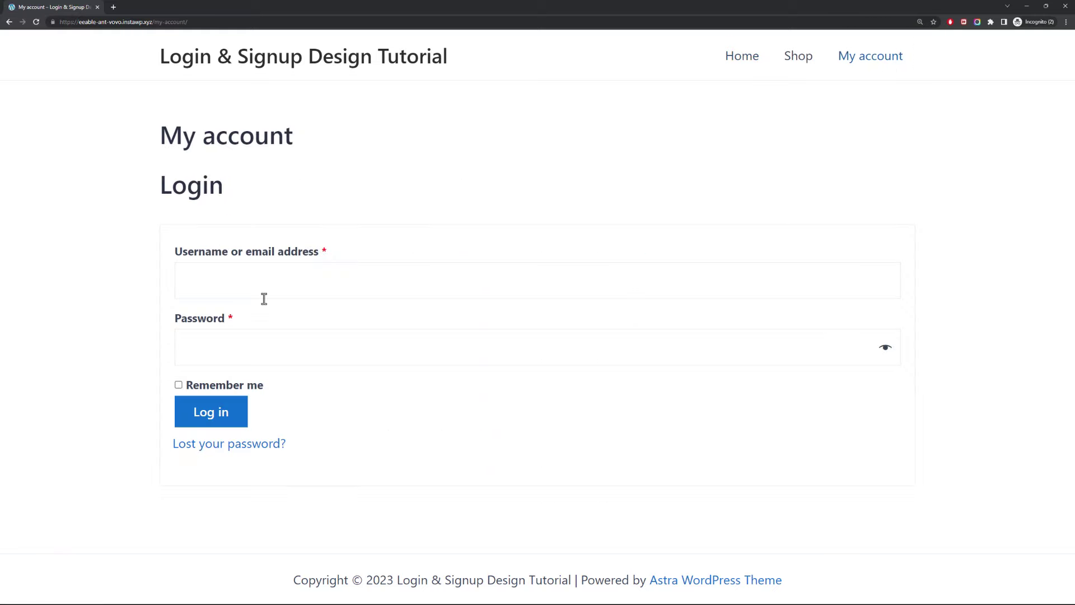
- Switch from my-account/ to wp-admin and search Add Plugins for 'elementor'
{"action": "left_click_drag", "start_coordinate": [154, 26], "coordinate": [244, 26]}
{"action": "type", "text": "wp-admin"}
{"action": "key", "text": "Return"}
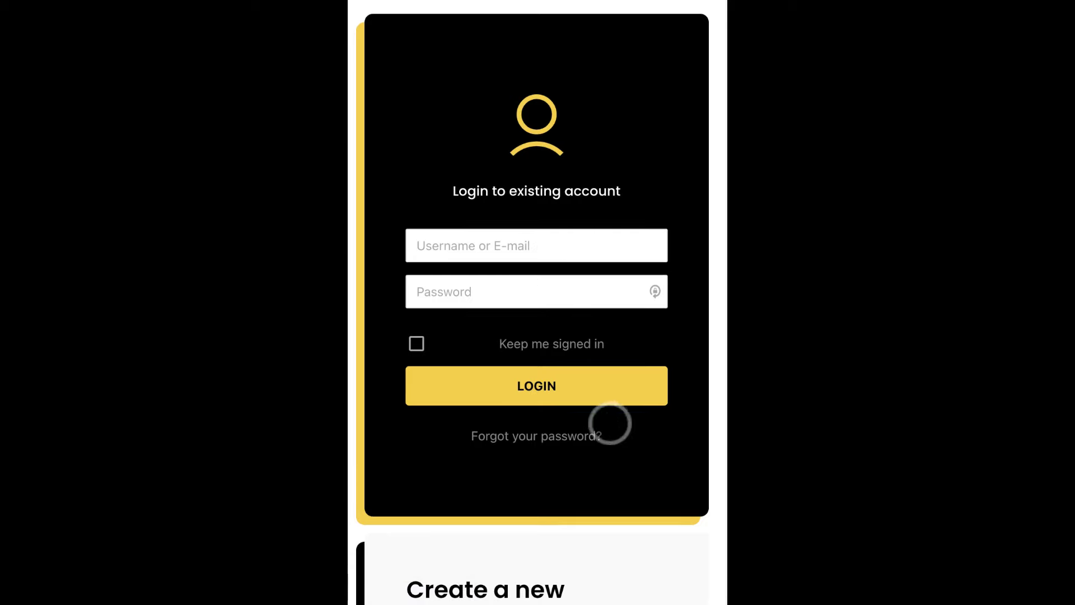
{"action": "left_click_drag", "start_coordinate": [609, 422], "coordinate": [632, 256]}
{"action": "left_click_drag", "start_coordinate": [644, 379], "coordinate": [644, 228]}
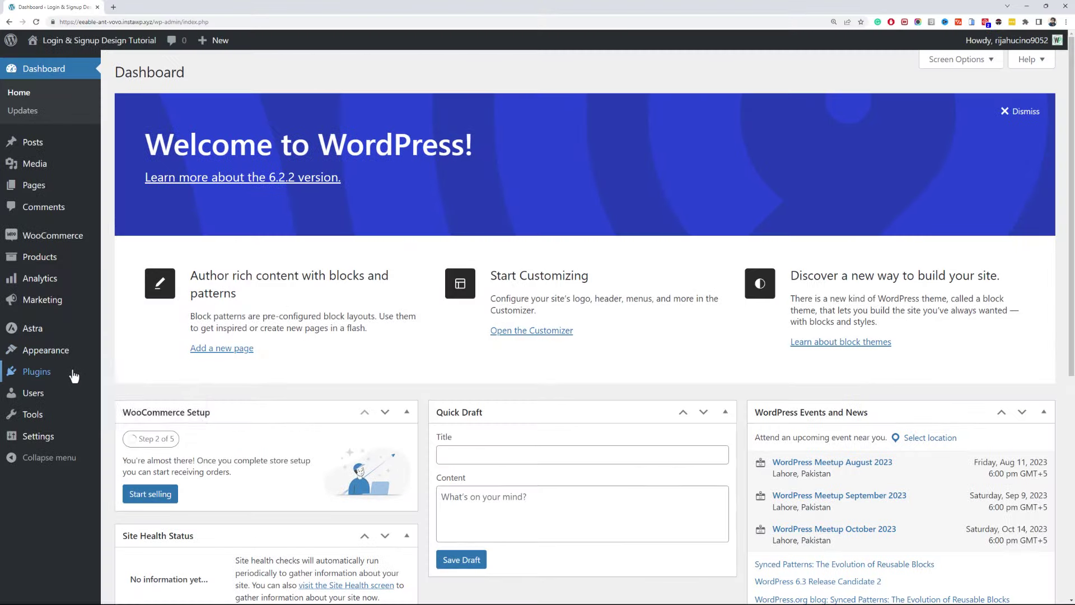
{"action": "mouse_move", "coordinate": [102, 378]}
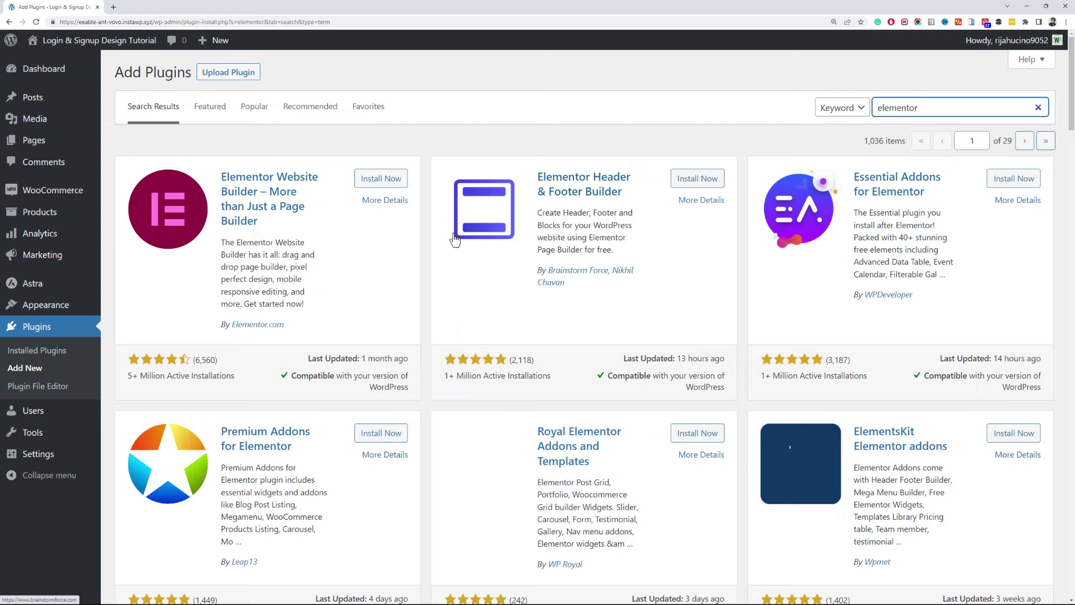
- Install and activate Elementor Website Builder, then Theme My Login found by searching 'tml'
{"action": "left_click", "coordinate": [375, 178]}
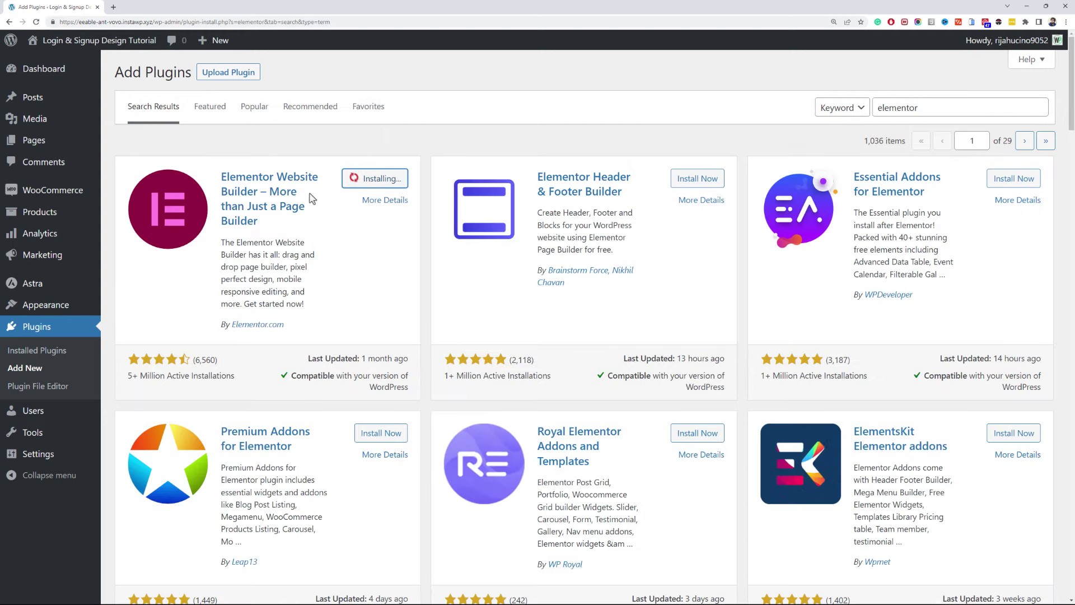
{"action": "left_click", "coordinate": [385, 178]}
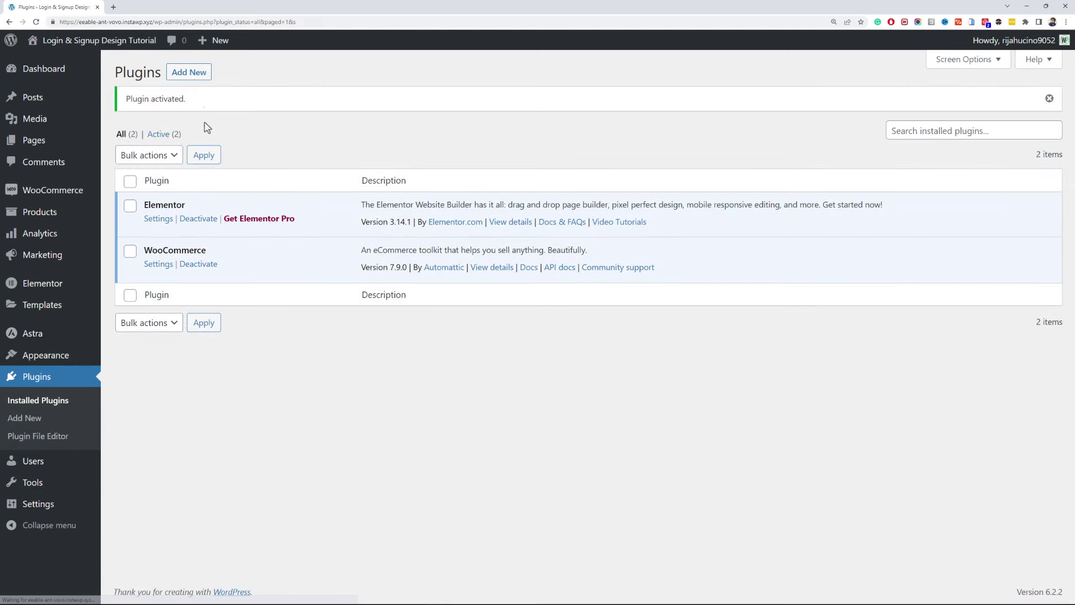
{"action": "left_click", "coordinate": [194, 68]}
{"action": "left_click", "coordinate": [949, 105]}
{"action": "type", "text": "tml"}
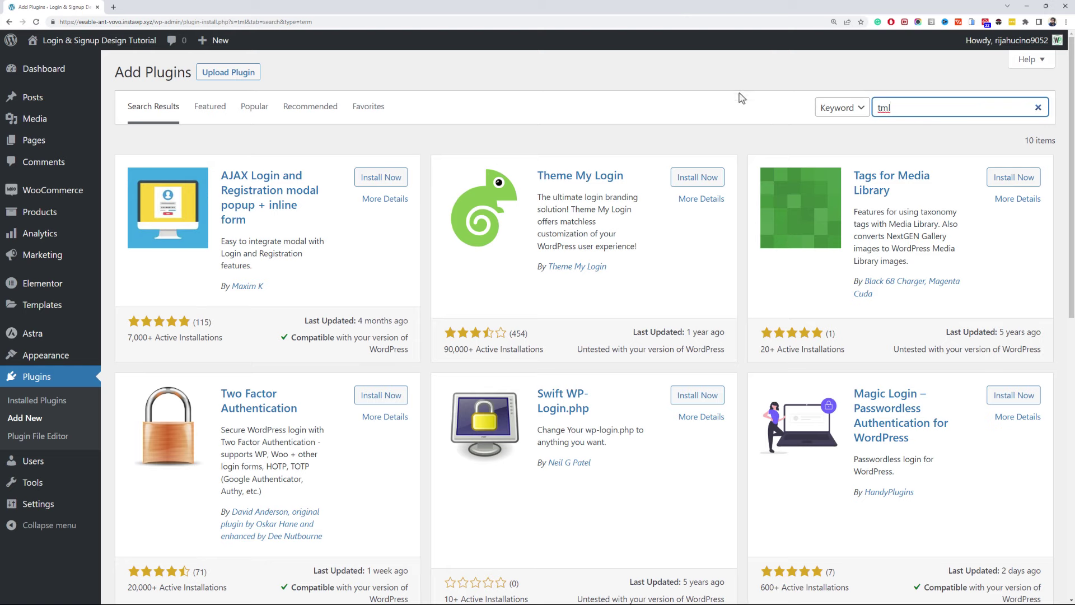
{"action": "left_click", "coordinate": [713, 173]}
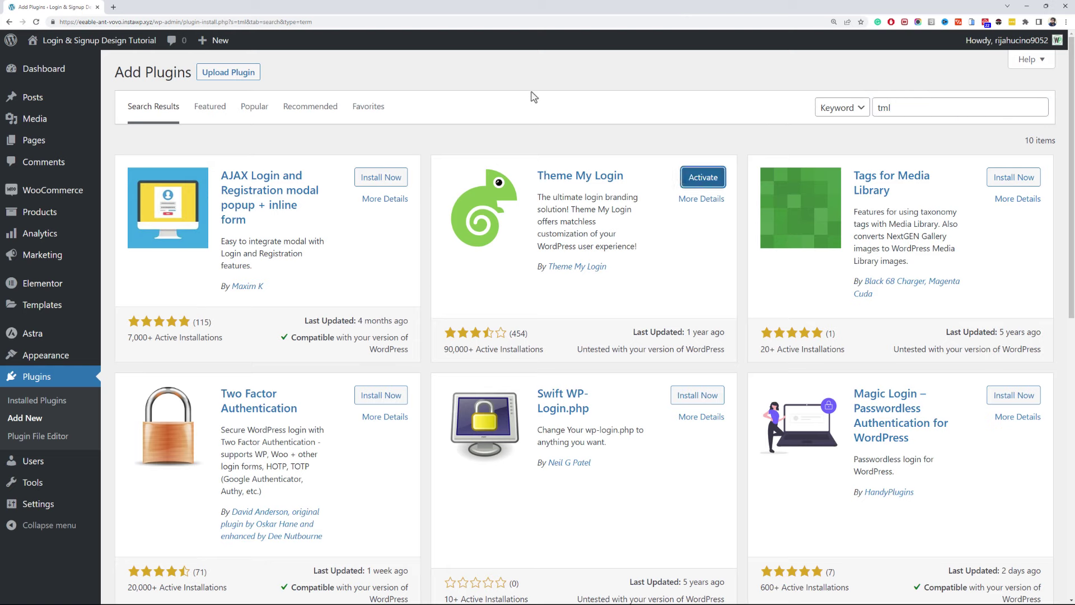
{"action": "left_click", "coordinate": [692, 177]}
- Search 'ultimate member', install and activate Ultimate Member, and let it create its pages
{"action": "left_click", "coordinate": [185, 75]}
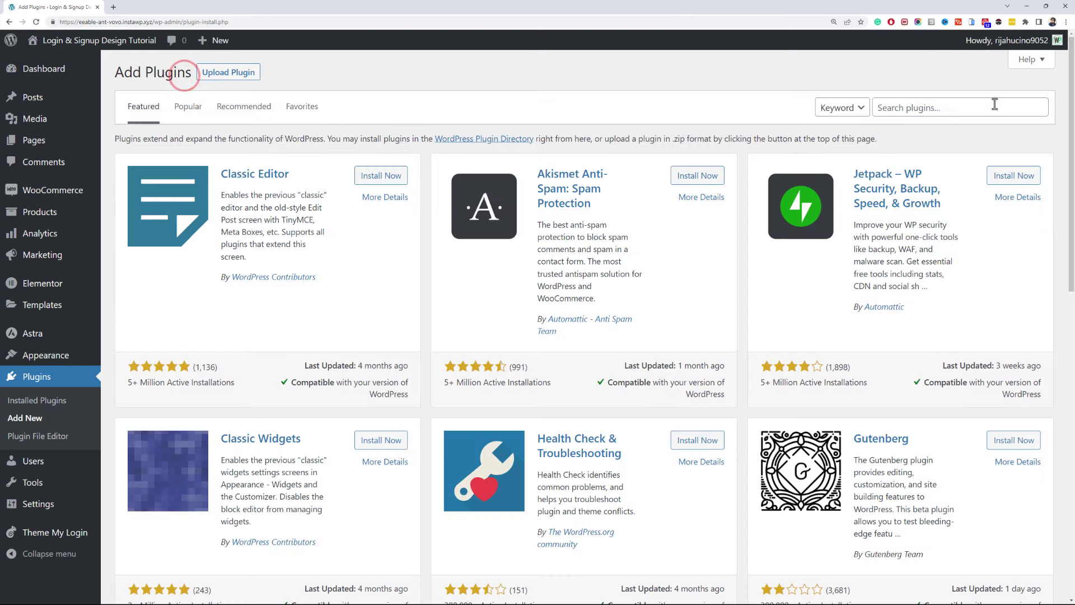
{"action": "left_click", "coordinate": [991, 102]}
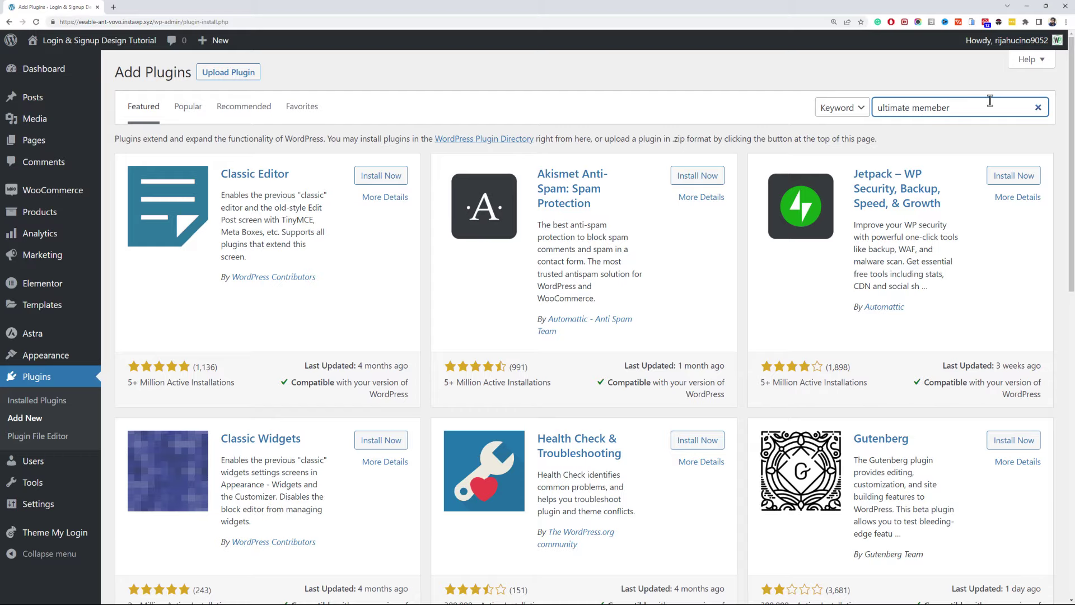
{"action": "type", "text": "ultimate memeber"}
{"action": "left_click", "coordinate": [940, 106]}
{"action": "key", "text": "BackSpace"}
{"action": "left_click", "coordinate": [370, 177]}
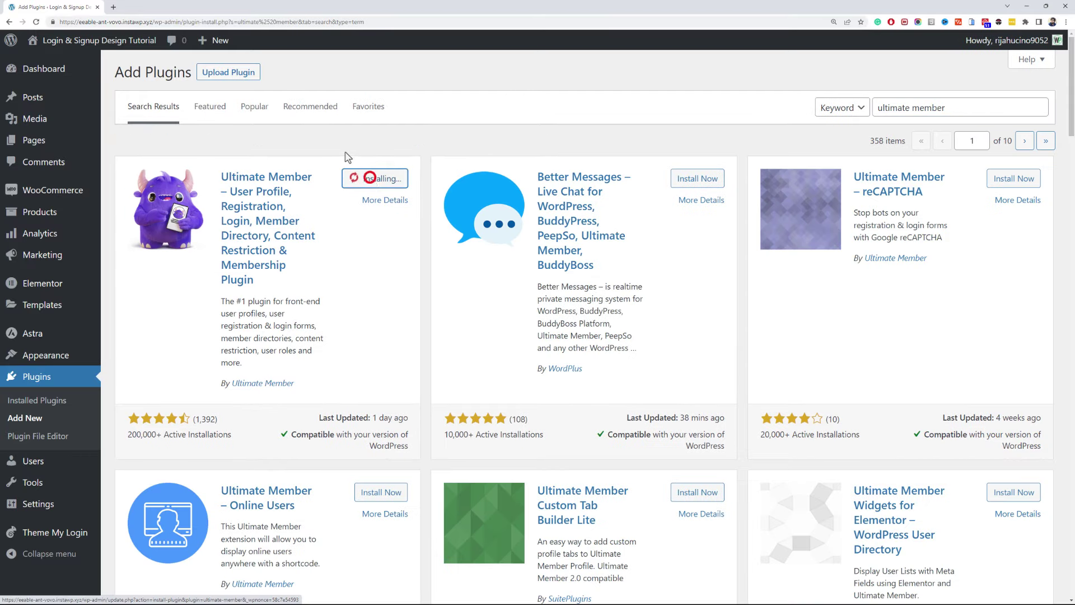
{"action": "left_click", "coordinate": [386, 178]}
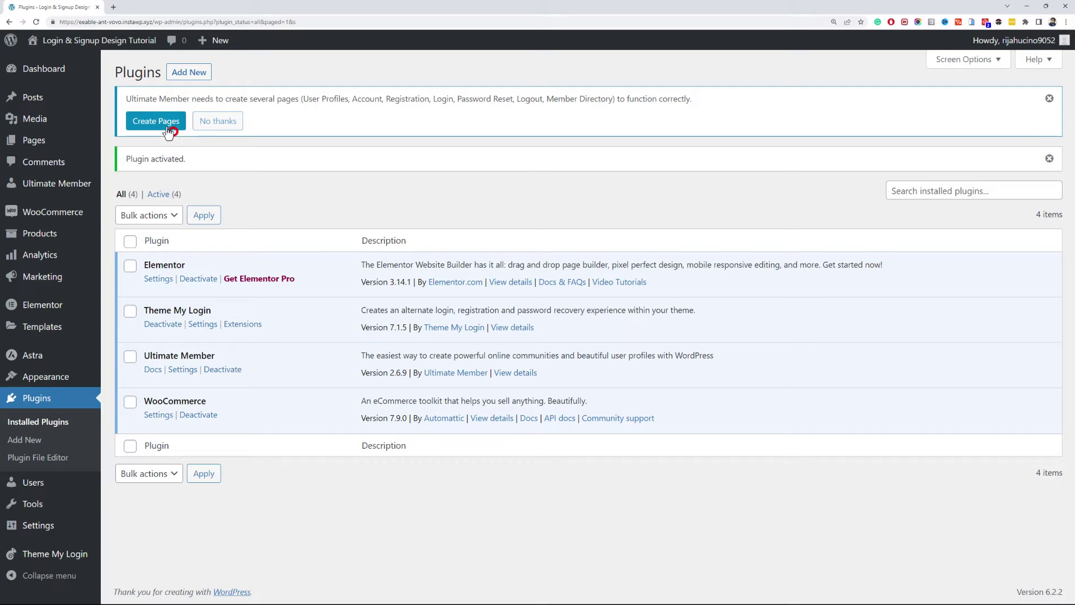
{"action": "left_click", "coordinate": [168, 130]}
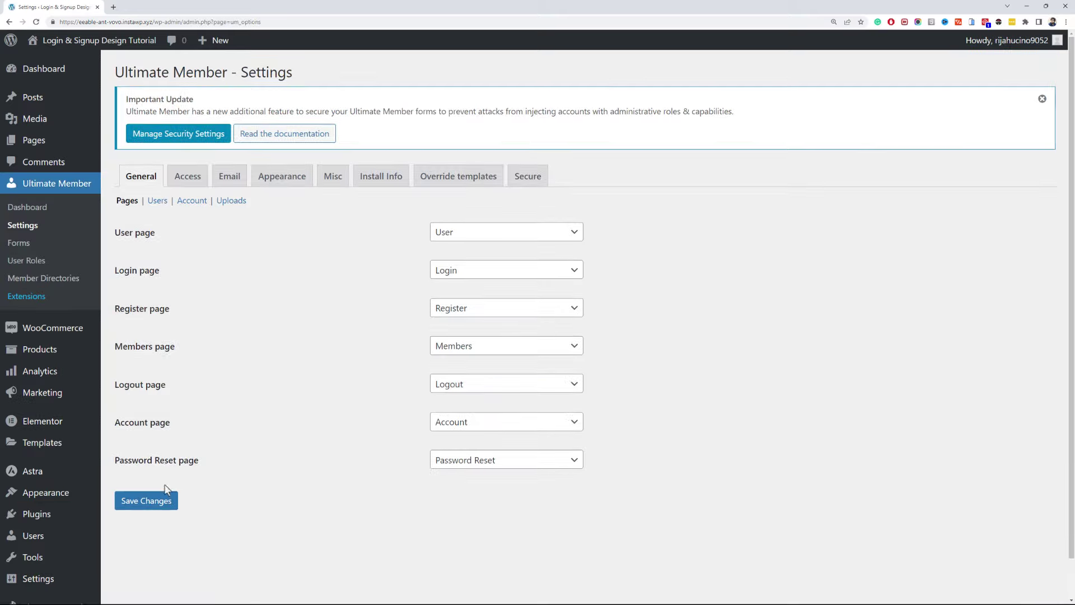
- Save Ultimate Member's page assignments and trash the Account and Sample Page pages
{"action": "left_click", "coordinate": [140, 501]}
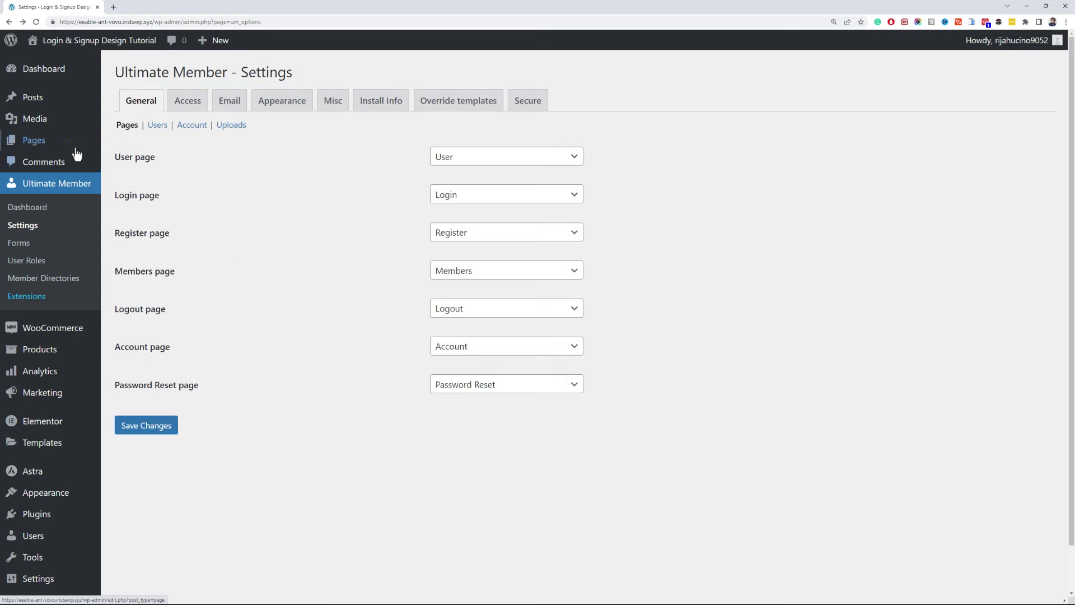
{"action": "left_click", "coordinate": [76, 146]}
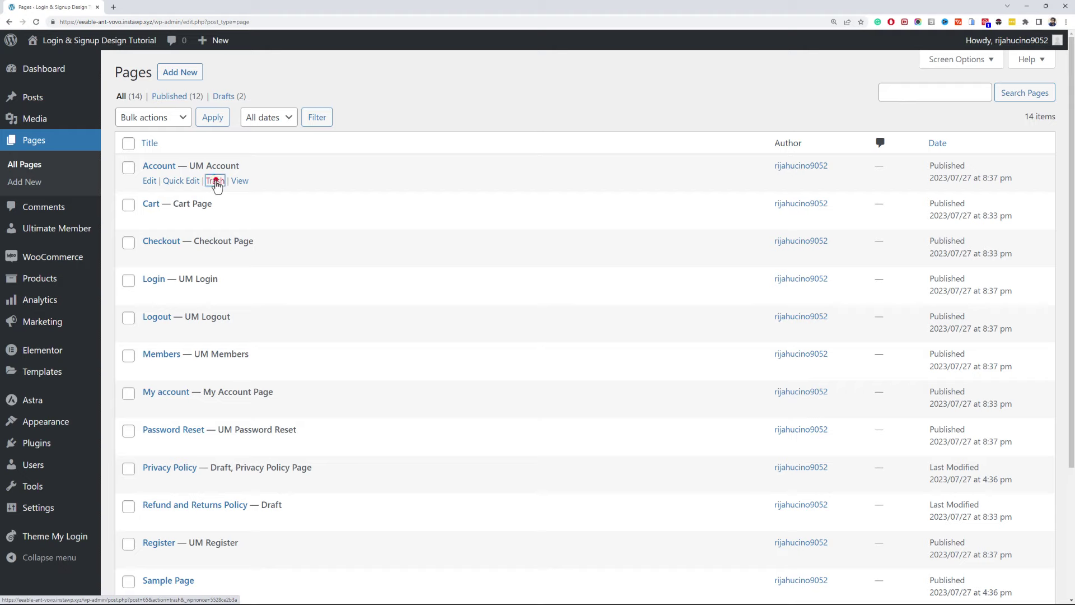
{"action": "left_click", "coordinate": [216, 182]}
{"action": "scroll", "coordinate": [311, 168], "scroll_direction": "down", "scroll_amount": 2}
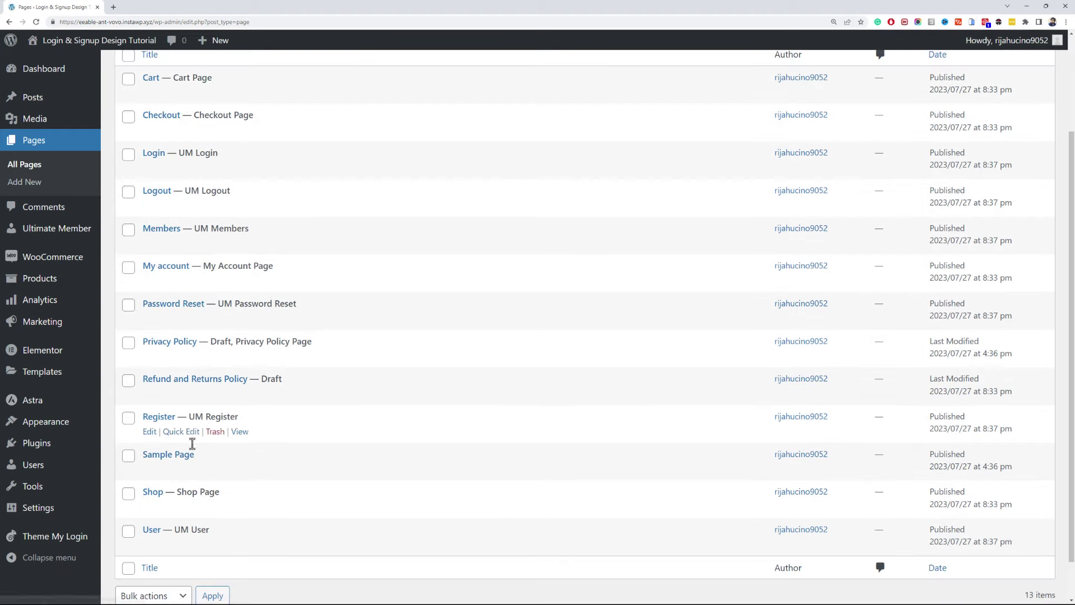
{"action": "left_click", "coordinate": [215, 469]}
{"action": "scroll", "coordinate": [247, 314], "scroll_direction": "down", "scroll_amount": 3}
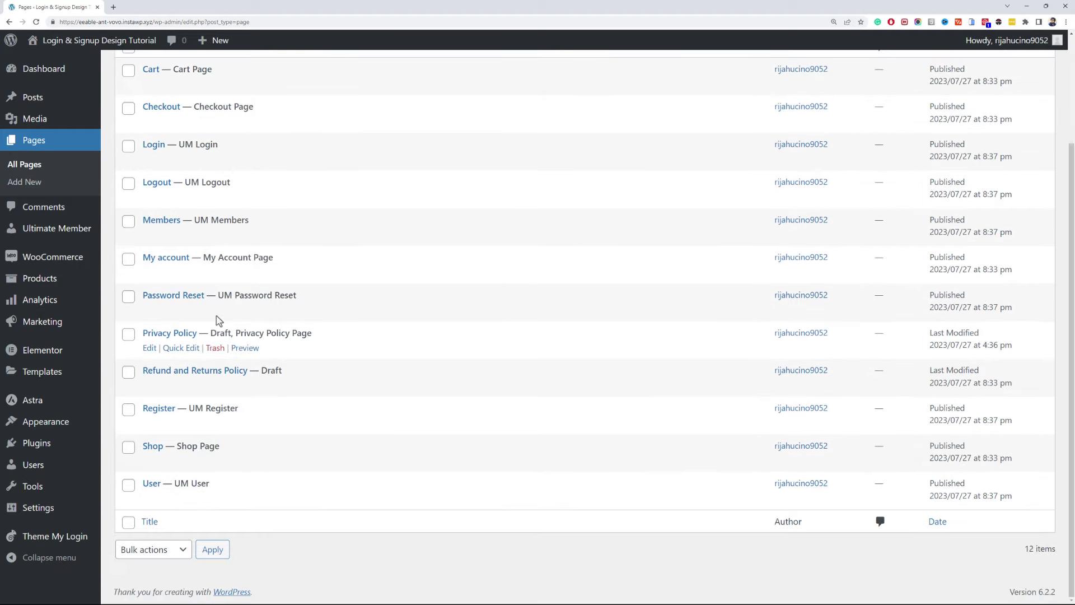
{"action": "mouse_move", "coordinate": [61, 536]}
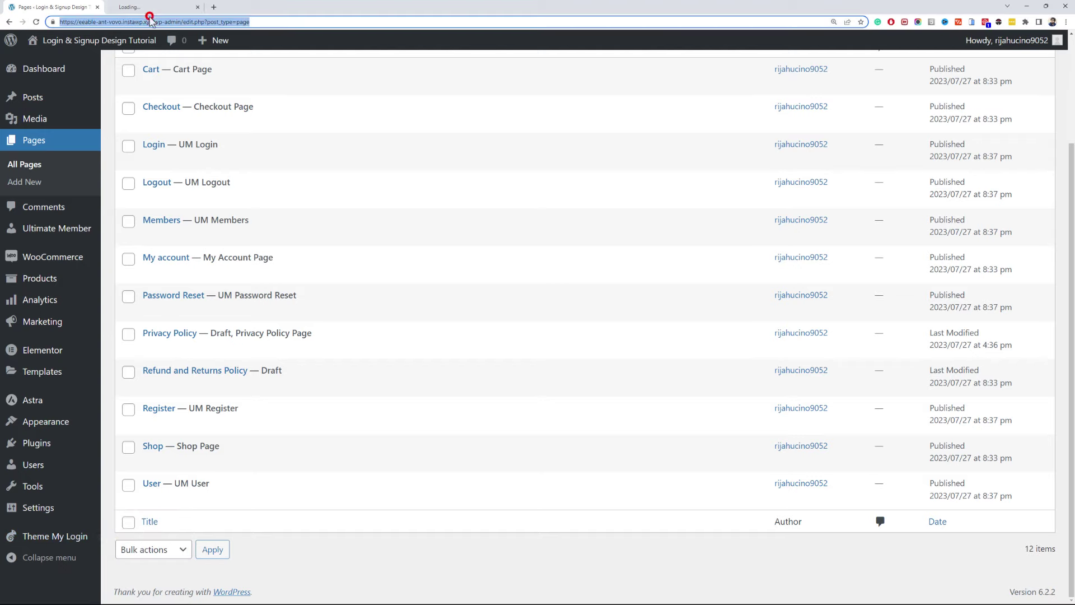
- Compare Theme My Login's dashboard, login, logout, register and resetpass slugs with the my-account page slug
{"action": "left_click", "coordinate": [146, 9]}
{"action": "scroll", "coordinate": [313, 227], "scroll_direction": "down", "scroll_amount": 6}
{"action": "double_click", "coordinate": [307, 216]}
{"action": "left_click", "coordinate": [45, 8]}
{"action": "left_click", "coordinate": [184, 274]}
{"action": "left_click_drag", "start_coordinate": [237, 307], "coordinate": [174, 299]}
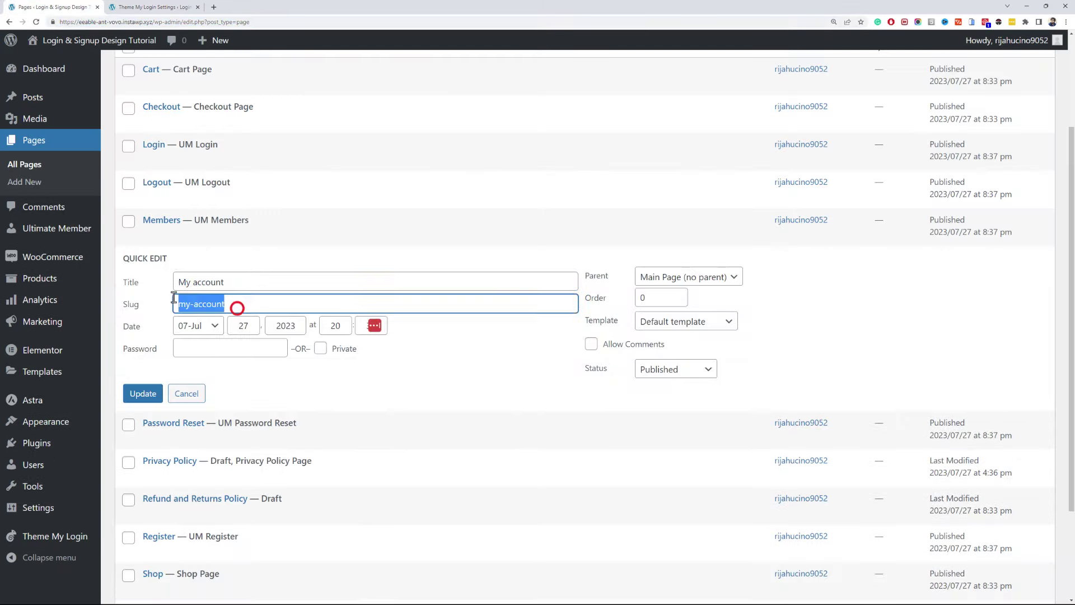
{"action": "left_click", "coordinate": [157, 7]}
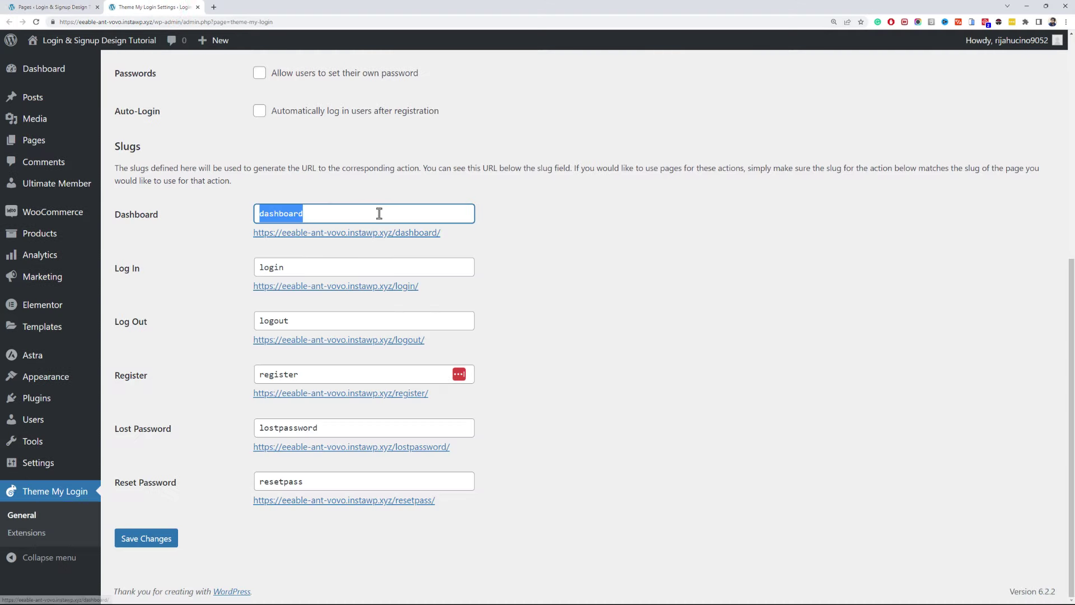
{"action": "double_click", "coordinate": [280, 269]}
{"action": "double_click", "coordinate": [312, 319]}
{"action": "double_click", "coordinate": [283, 374]}
{"action": "double_click", "coordinate": [320, 482]}
- Check the Password Reset page's password-reset slug and save the Theme My Login settings
{"action": "left_click", "coordinate": [62, 7]}
{"action": "scroll", "coordinate": [170, 446], "scroll_direction": "down", "scroll_amount": 3}
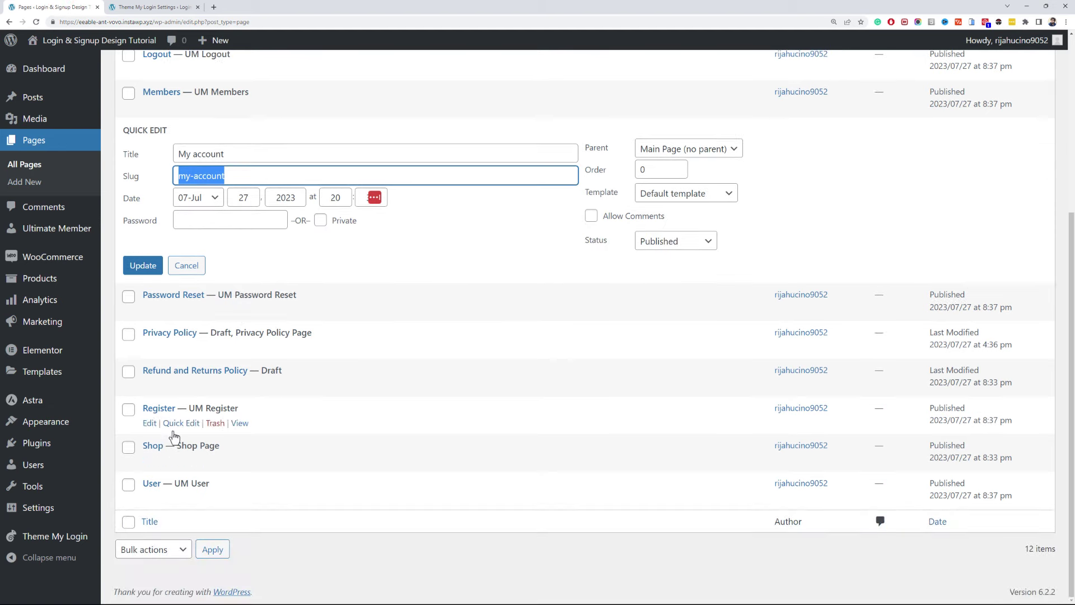
{"action": "left_click", "coordinate": [180, 308]}
{"action": "double_click", "coordinate": [245, 343]}
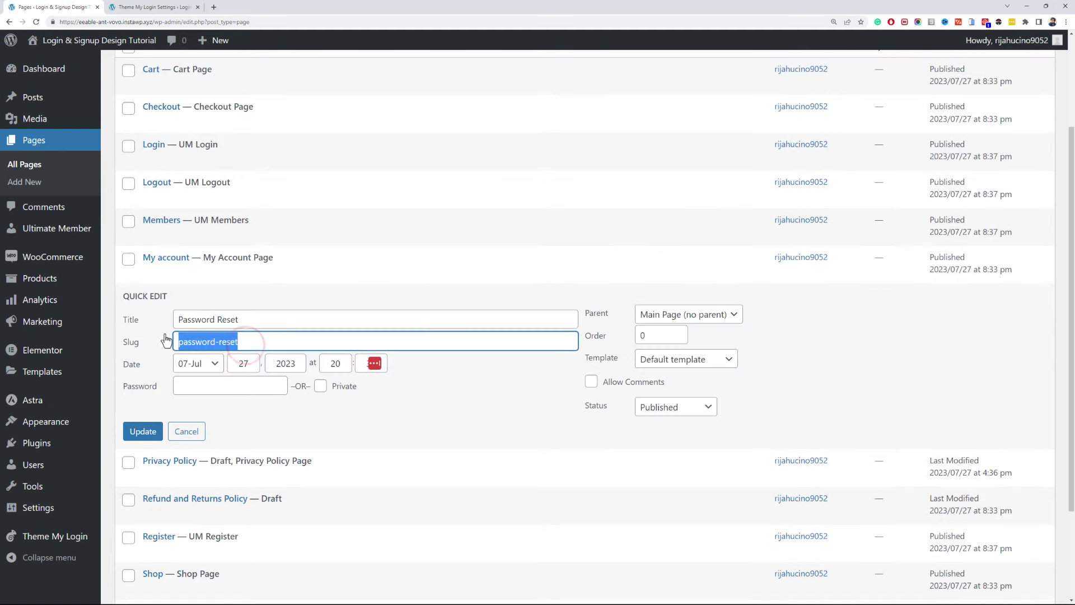
{"action": "key", "text": "ctrl+Tab"}
{"action": "left_click", "coordinate": [159, 539]}
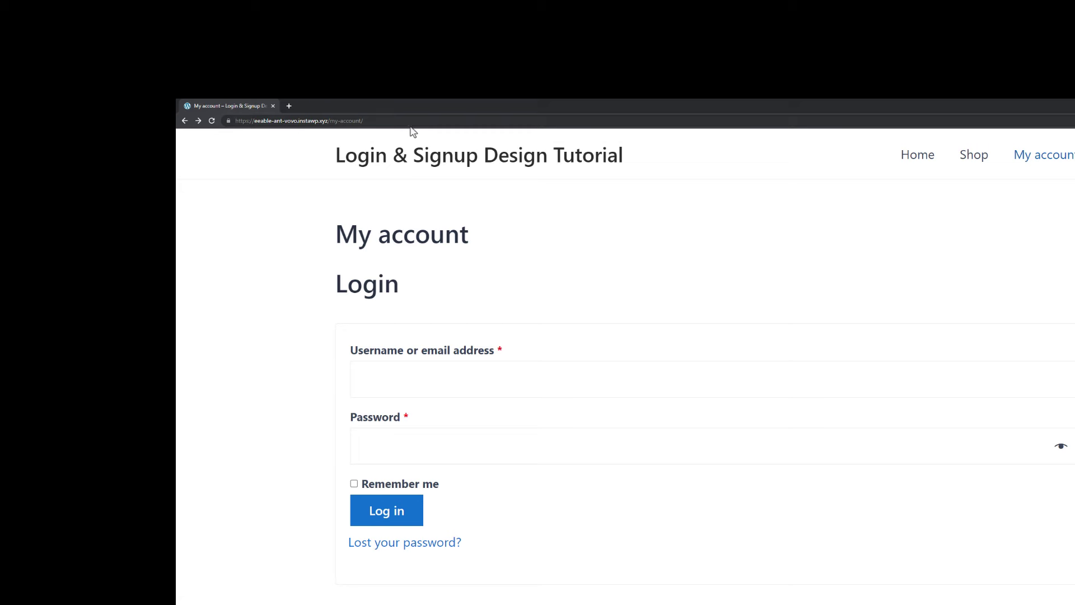
- Reload the My account page to test the login form, then return to wp-admin pages
{"action": "left_click", "coordinate": [413, 125]}
{"action": "key", "text": "Return"}
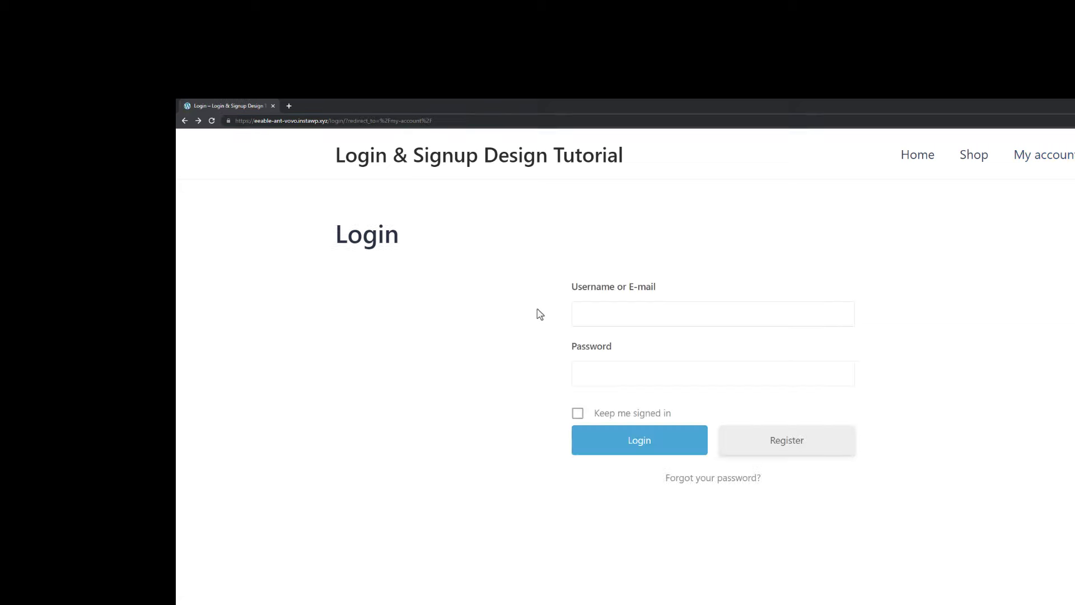
{"action": "left_click", "coordinate": [329, 121]}
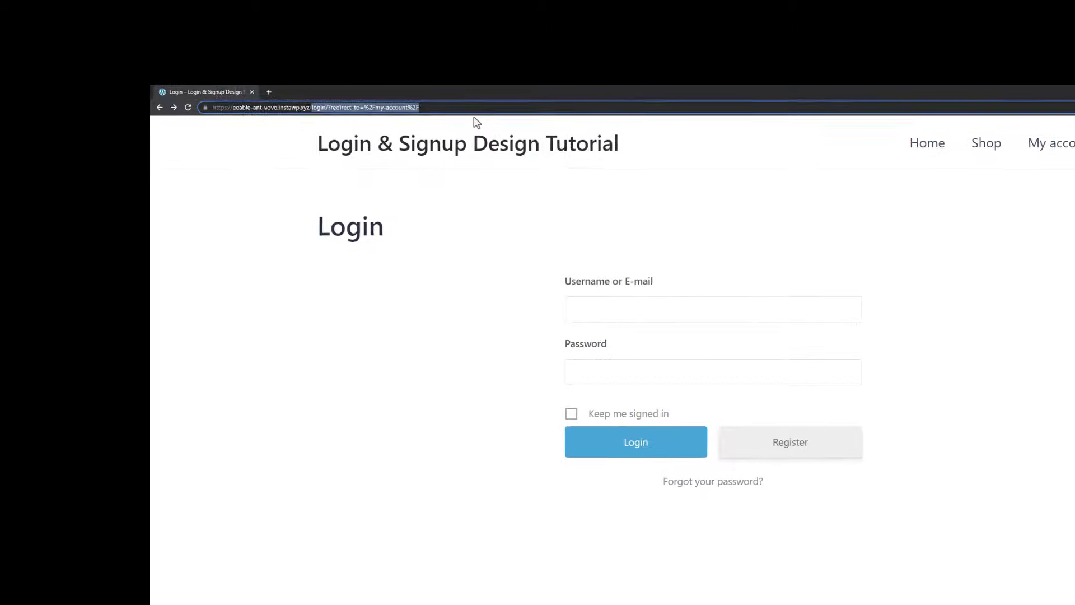
{"action": "type", "text": "wp-admin"}
{"action": "key", "text": "Return"}
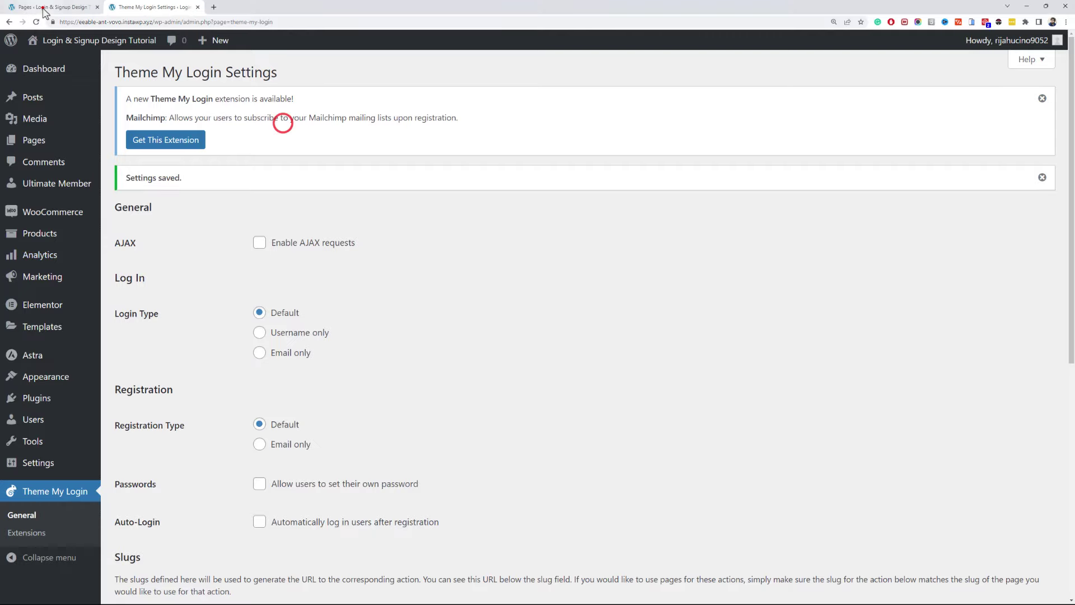
{"action": "left_click", "coordinate": [41, 7]}
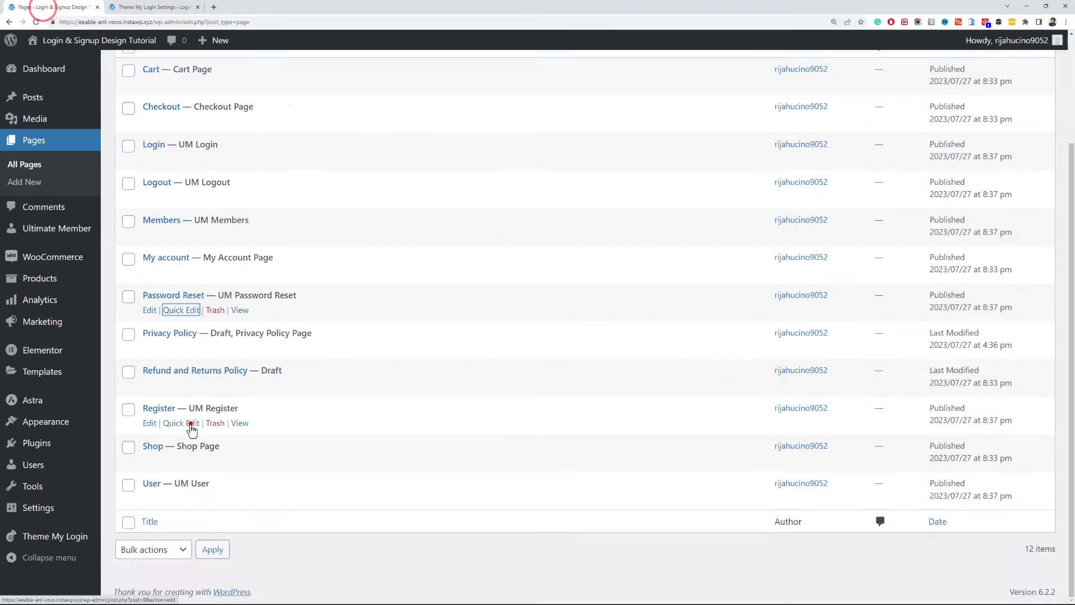
- Open the Login page in the editor, then in Elementor, dismissing the welcome screens
{"action": "scroll", "coordinate": [150, 290], "scroll_direction": "up", "scroll_amount": 3}
{"action": "middle_click", "coordinate": [150, 287]}
{"action": "left_click", "coordinate": [153, 6]}
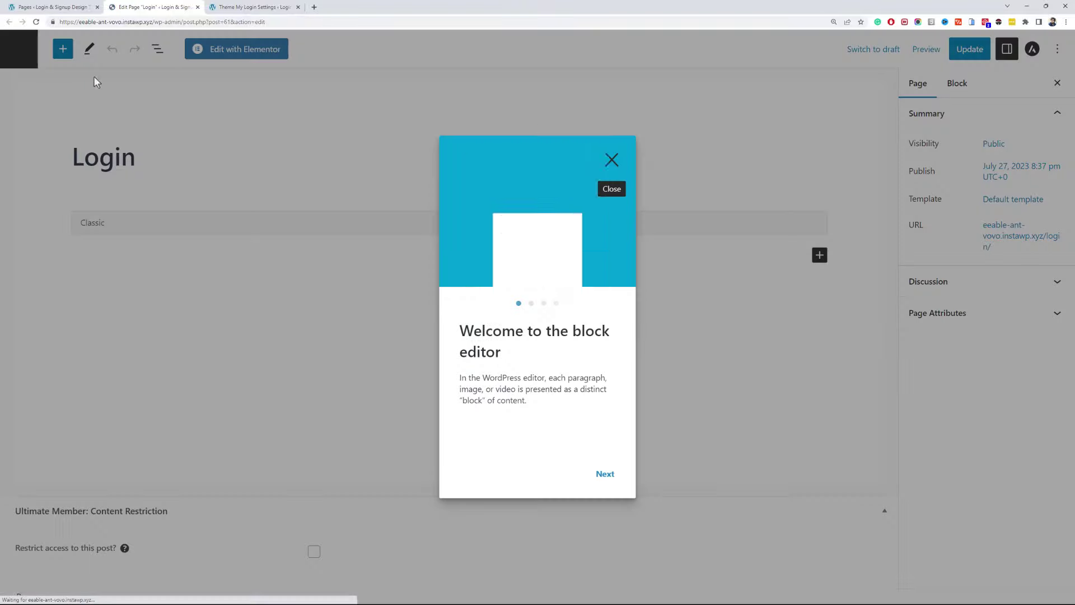
{"action": "left_click", "coordinate": [609, 158]}
{"action": "left_click", "coordinate": [281, 51]}
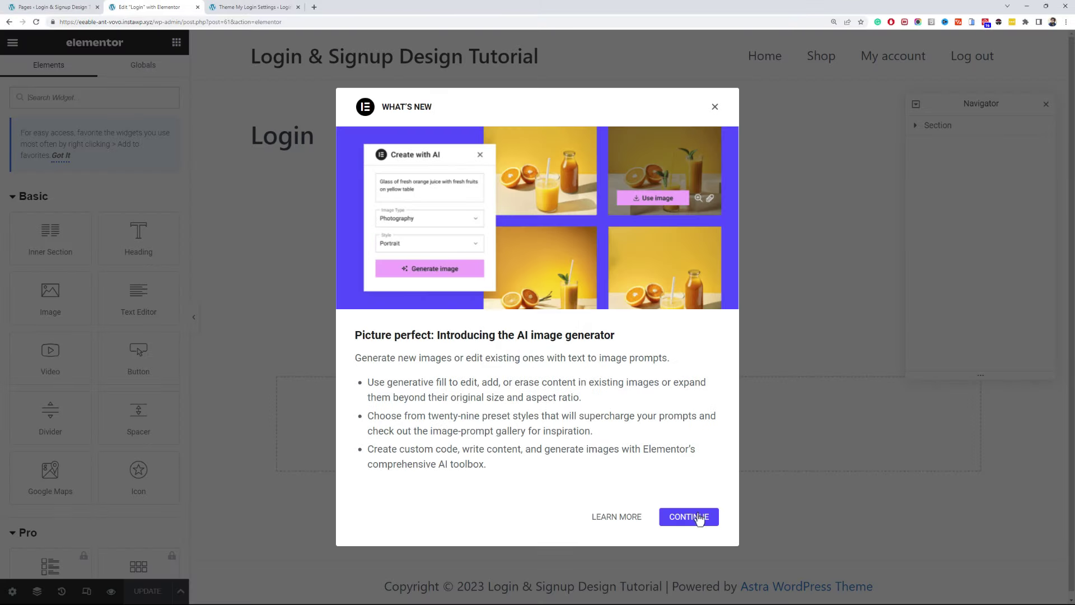
{"action": "left_click", "coordinate": [699, 518]}
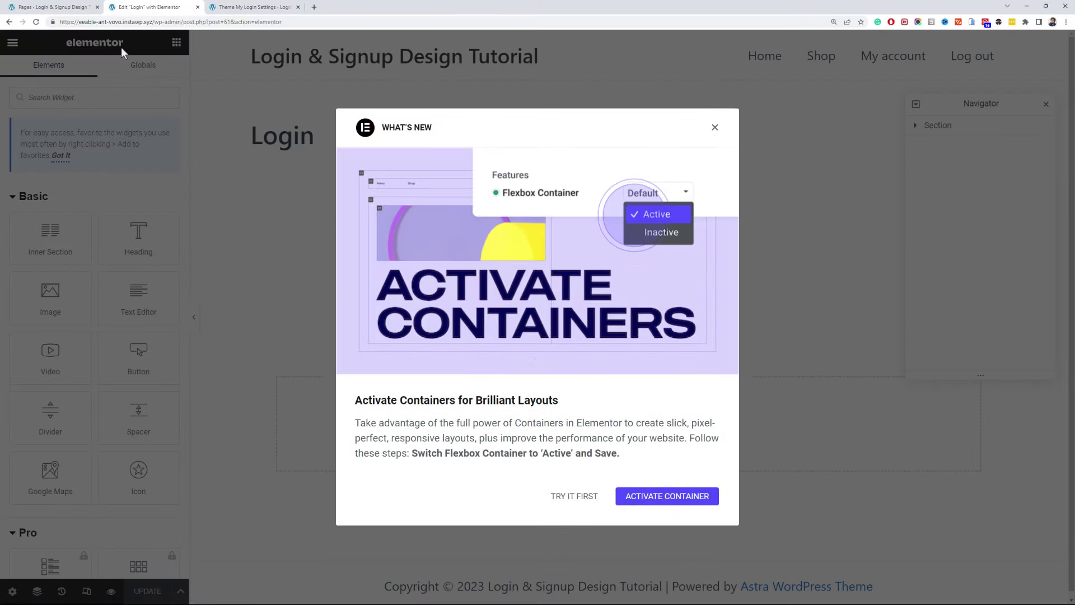
- Activate the Flexbox Container experiment in Elementor's settings
{"action": "left_click", "coordinate": [59, 7]}
{"action": "mouse_move", "coordinate": [74, 358]}
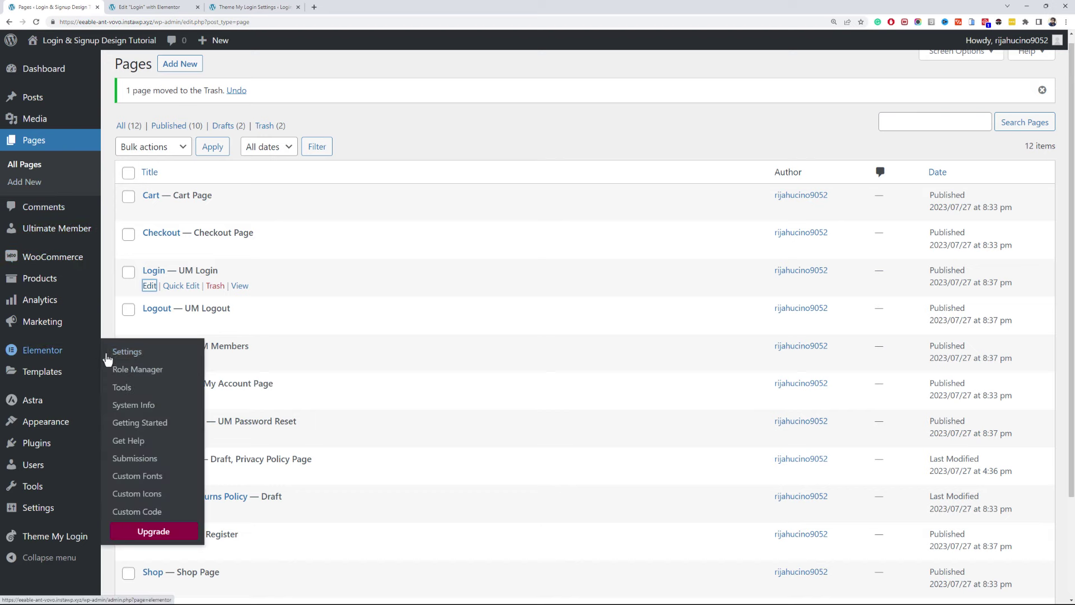
{"action": "left_click", "coordinate": [111, 351]}
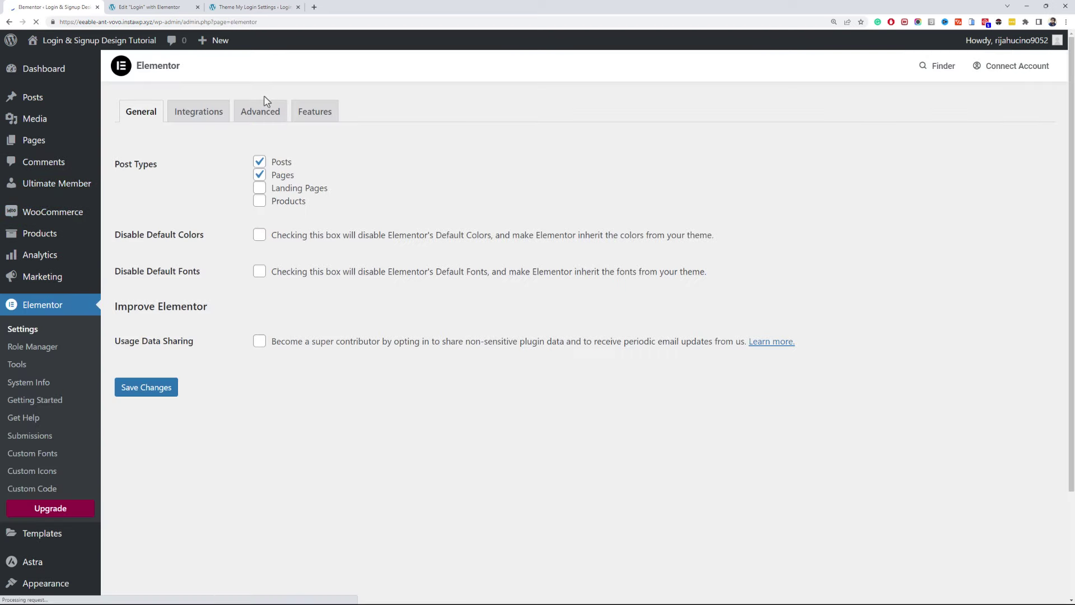
{"action": "left_click", "coordinate": [312, 111]}
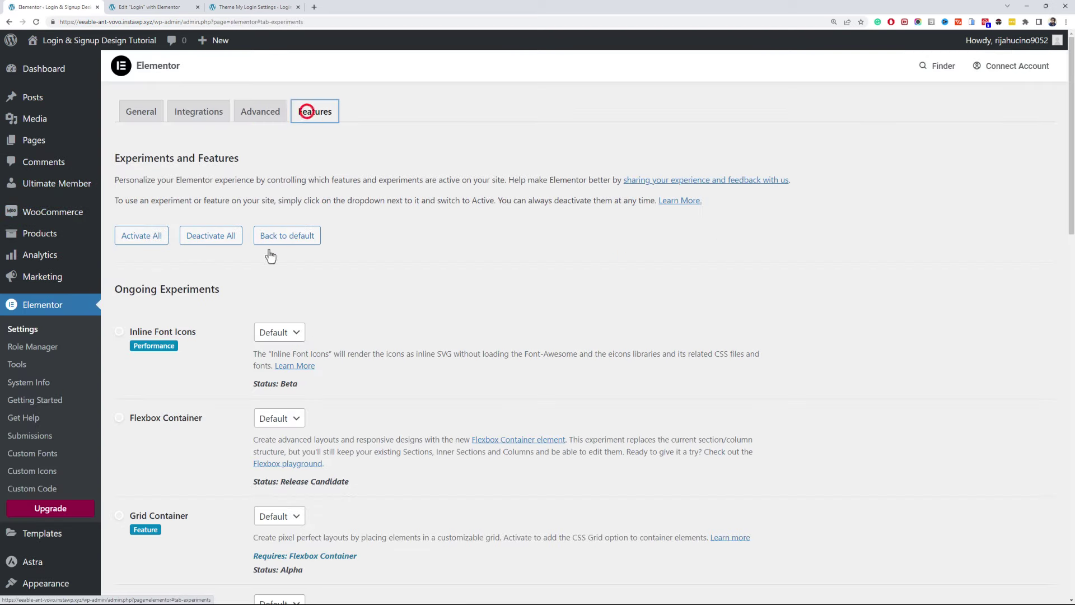
{"action": "left_click", "coordinate": [285, 419]}
{"action": "left_click", "coordinate": [286, 439]}
{"action": "scroll", "coordinate": [363, 382], "scroll_direction": "down", "scroll_amount": 10}
{"action": "scroll", "coordinate": [362, 382], "scroll_direction": "down", "scroll_amount": 8}
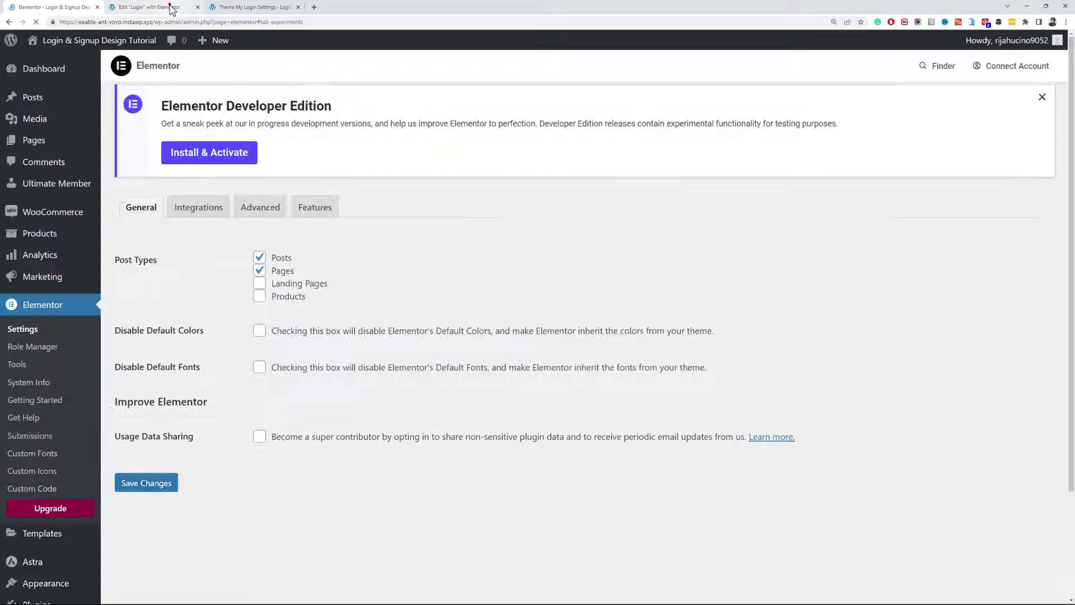
- Reload the Login page editor and set its Page Layout to Elementor Canvas
{"action": "left_click", "coordinate": [170, 7]}
{"action": "key", "text": "F5"}
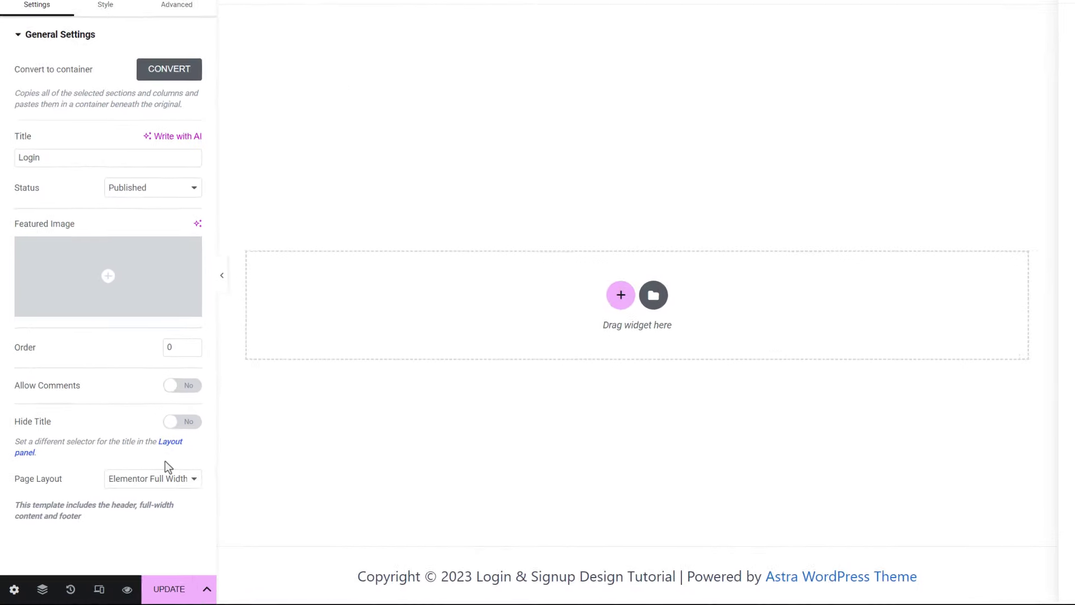
{"action": "left_click", "coordinate": [188, 475]}
{"action": "left_click", "coordinate": [178, 503]}
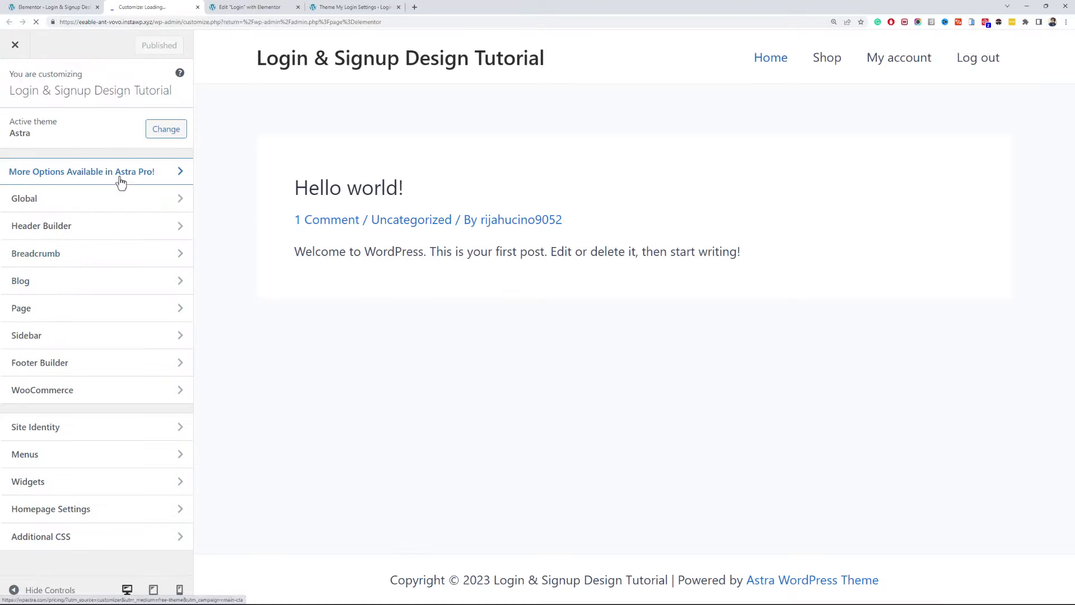
- Upload the WP Academy image as the header's site logo in Site Title & Logo
{"action": "left_click", "coordinate": [136, 229]}
{"action": "left_click", "coordinate": [294, 501]}
{"action": "left_click", "coordinate": [115, 194]}
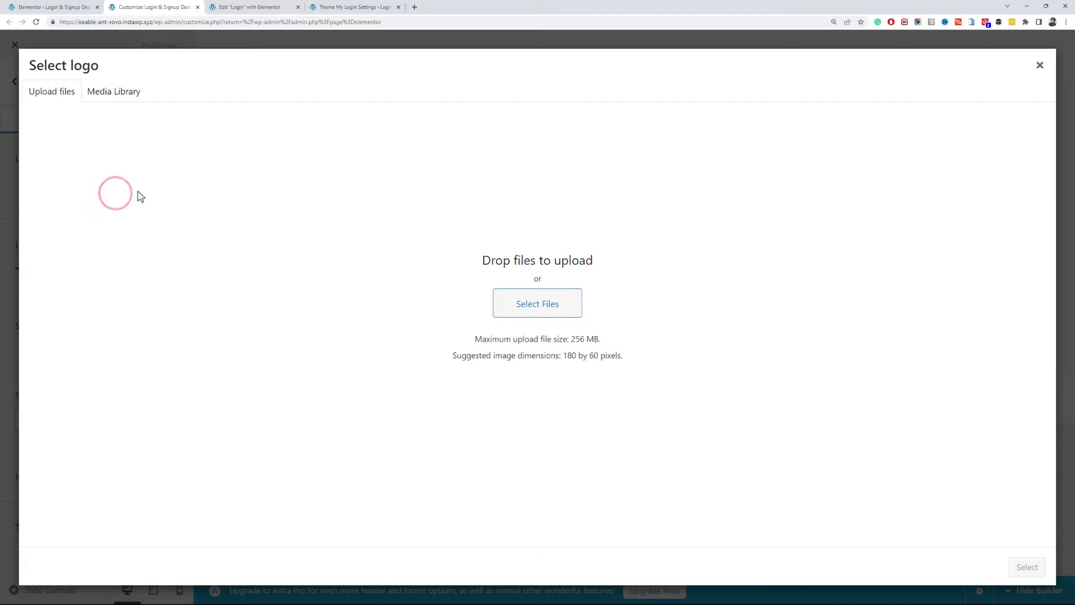
{"action": "left_click", "coordinate": [538, 304]}
{"action": "double_click", "coordinate": [281, 253]}
{"action": "left_click", "coordinate": [1027, 567]}
{"action": "left_click", "coordinate": [946, 566]}
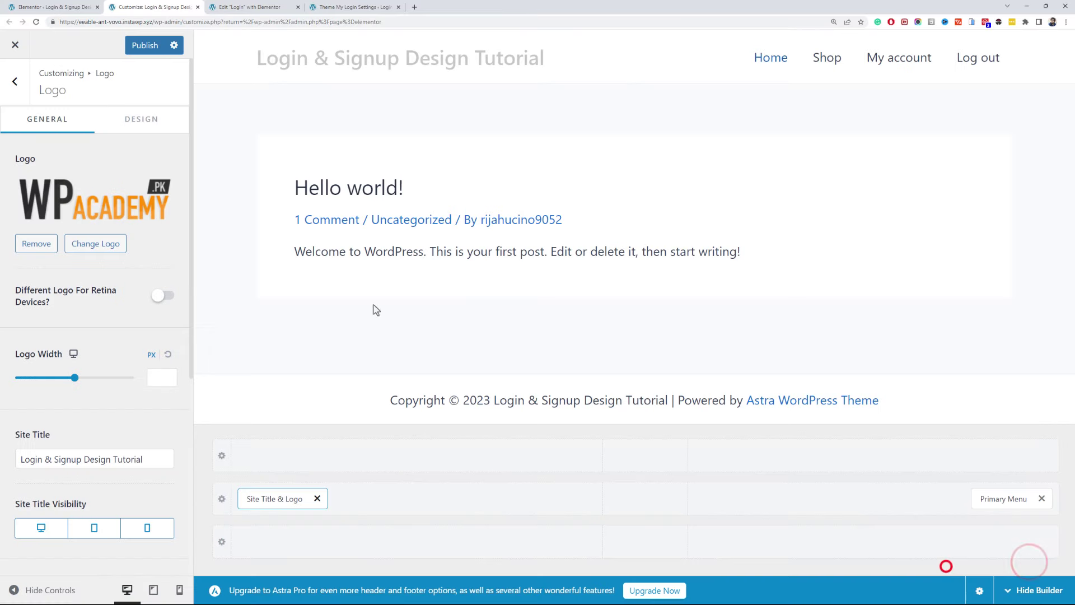
- Set Logo Width to 115, hide the site title on desktop, tablet and mobile, and publish
{"action": "left_click_drag", "start_coordinate": [71, 389], "coordinate": [36, 377]}
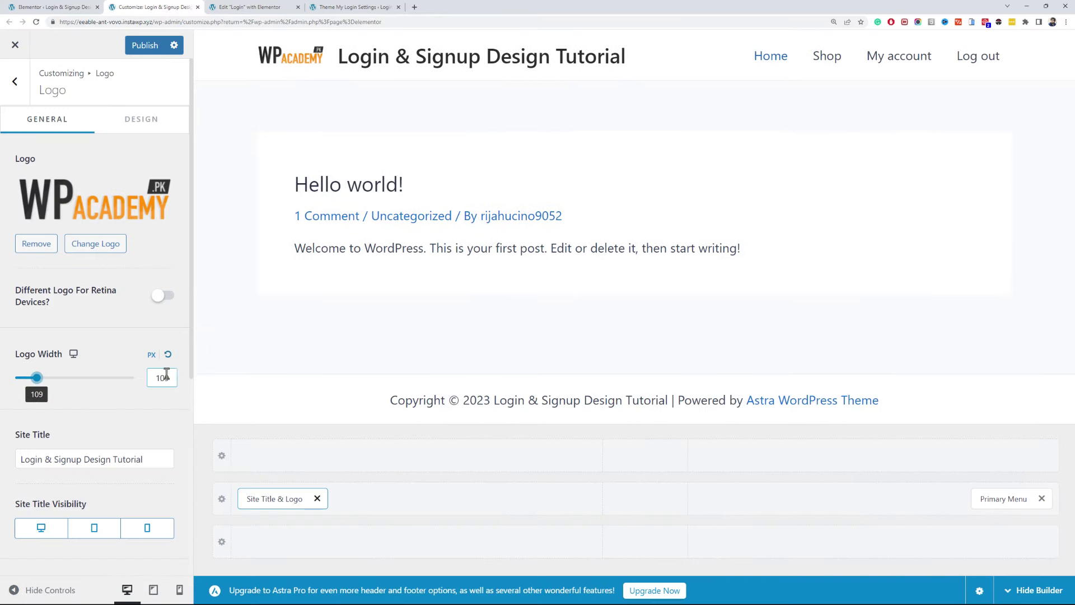
{"action": "type", "text": "115"}
{"action": "scroll", "coordinate": [84, 445], "scroll_direction": "down", "scroll_amount": 5}
{"action": "left_click", "coordinate": [39, 271]}
{"action": "left_click", "coordinate": [94, 271]}
{"action": "left_click", "coordinate": [140, 271]}
{"action": "scroll", "coordinate": [140, 269], "scroll_direction": "up", "scroll_amount": 5}
{"action": "left_click", "coordinate": [139, 50]}
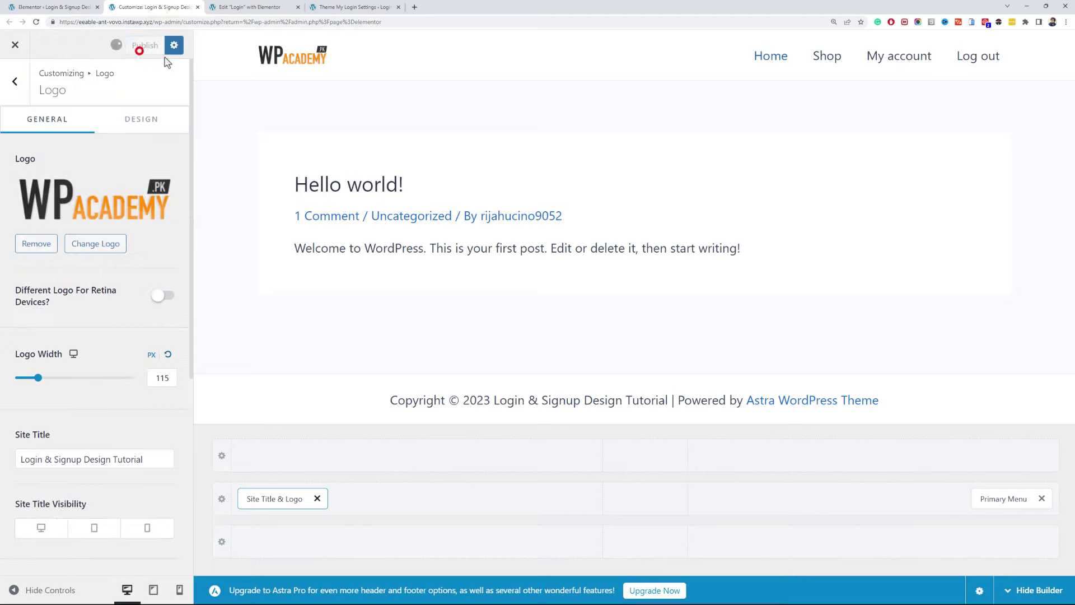
{"action": "left_click", "coordinate": [197, 6]}
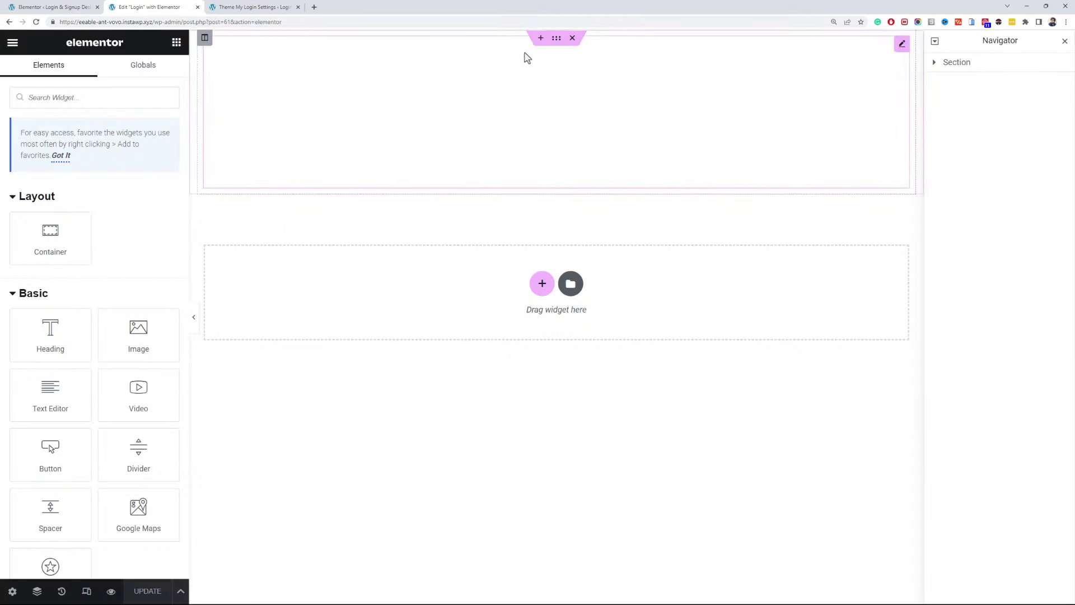
- Paste the shortcode into the top section and add a container with 90 vh Min Height, content centred
{"action": "left_click", "coordinate": [541, 106]}
{"action": "key", "text": "ctrl+v"}
{"action": "left_click", "coordinate": [542, 283]}
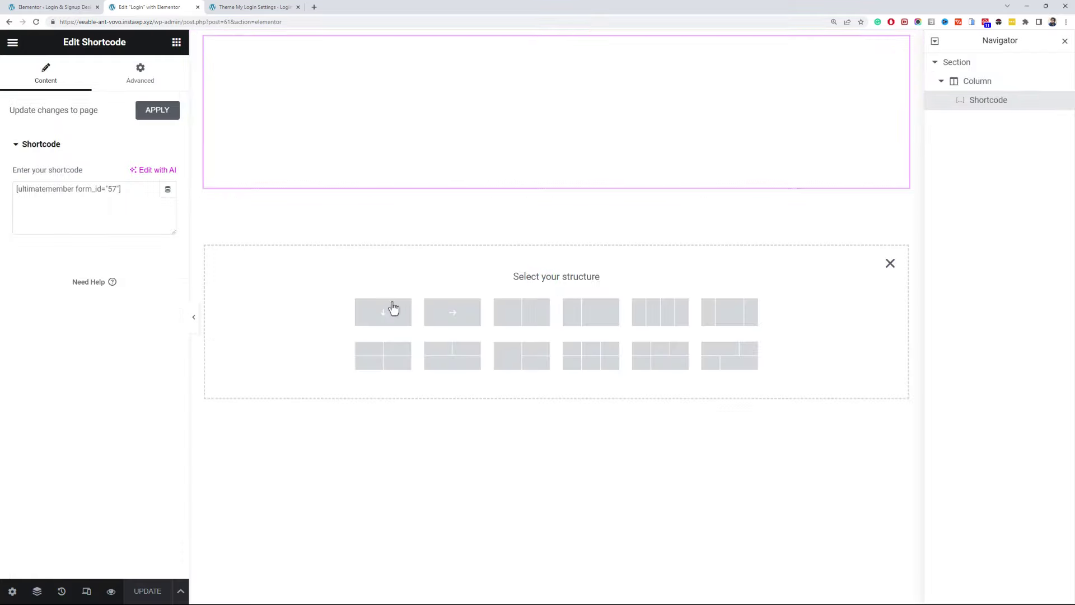
{"action": "left_click", "coordinate": [392, 309]}
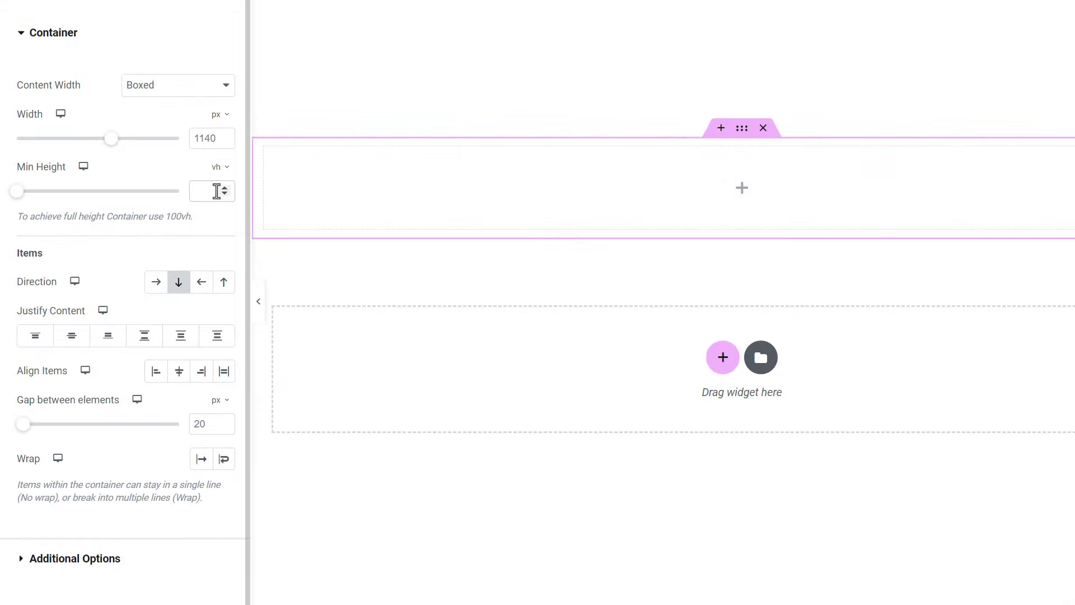
{"action": "left_click", "coordinate": [216, 191]}
{"action": "type", "text": "90"}
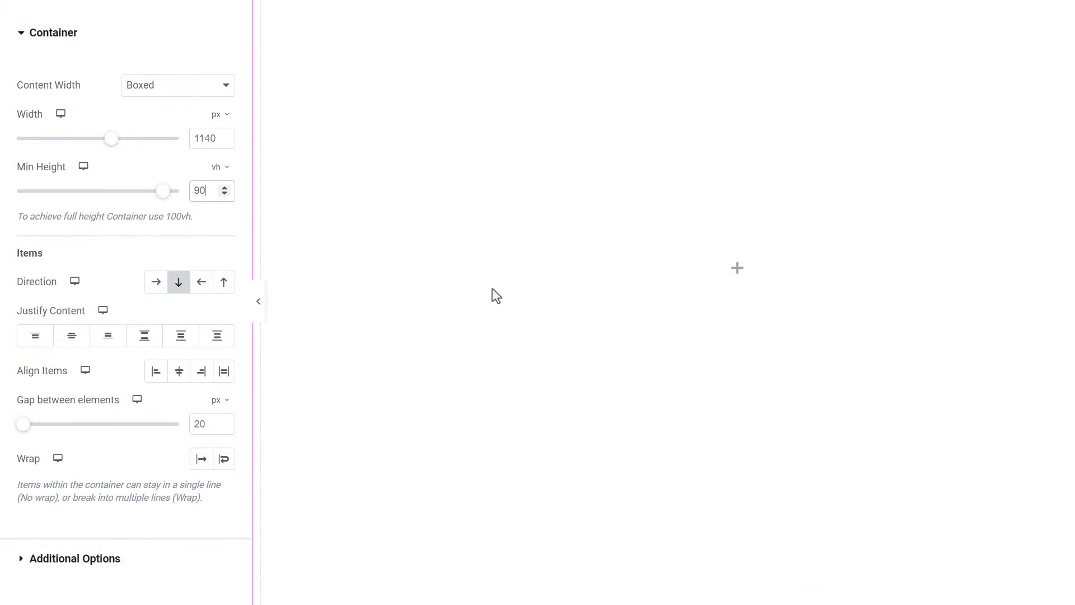
{"action": "left_click", "coordinate": [79, 338]}
{"action": "scroll", "coordinate": [507, 210], "scroll_direction": "up", "scroll_amount": 3}
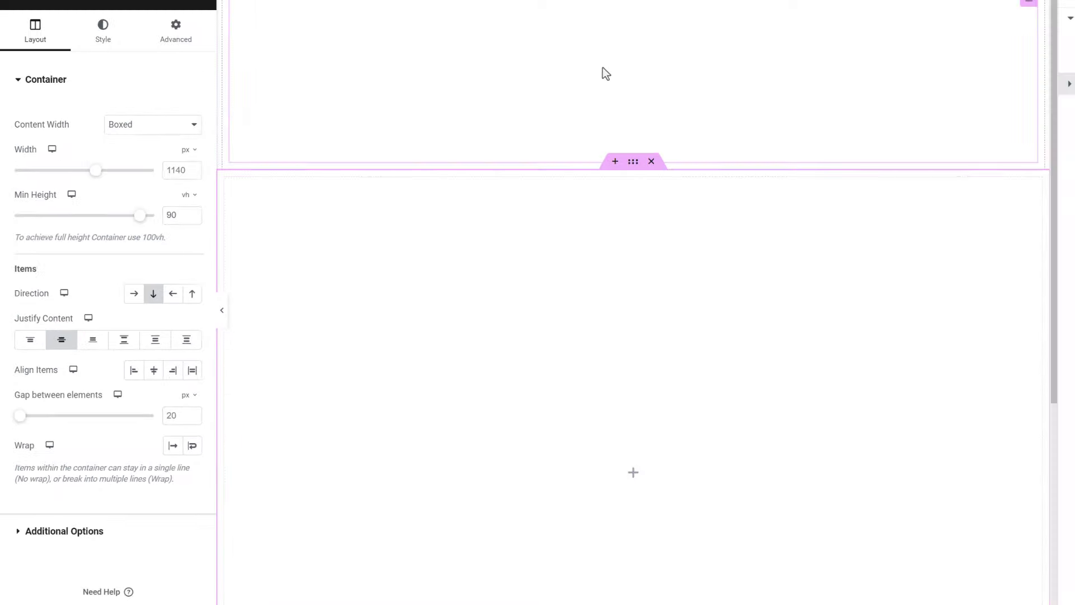
{"action": "scroll", "coordinate": [357, 206], "scroll_direction": "down", "scroll_amount": 3}
{"action": "scroll", "coordinate": [144, 105], "scroll_direction": "down", "scroll_amount": 1}
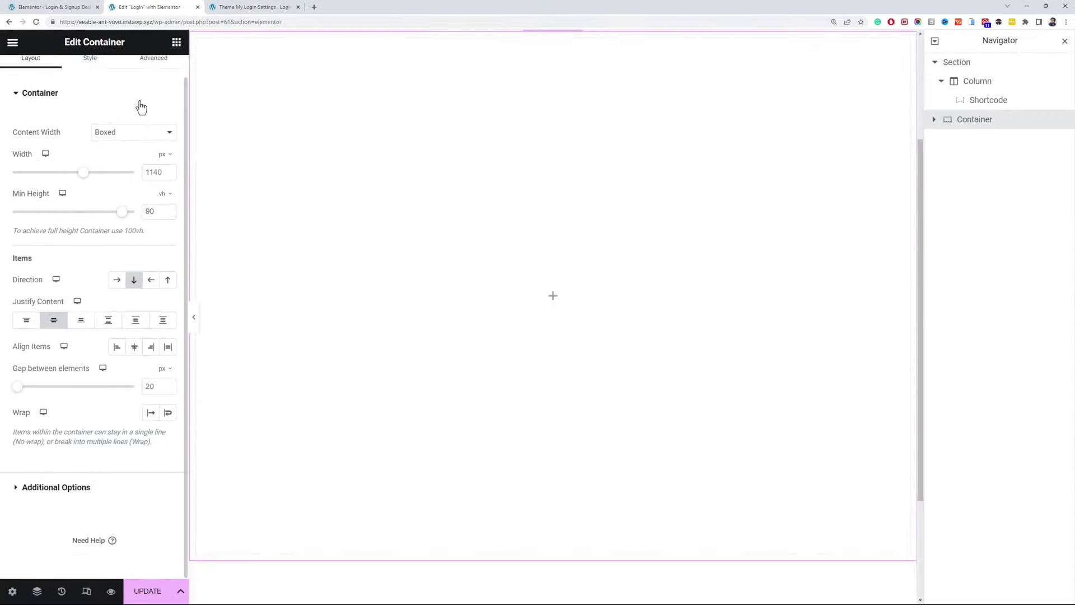
- Nest a full-width container inside it with items laid out in a row
{"action": "left_click", "coordinate": [173, 49]}
{"action": "left_click_drag", "start_coordinate": [53, 228], "coordinate": [332, 265]}
{"action": "left_click", "coordinate": [104, 155]}
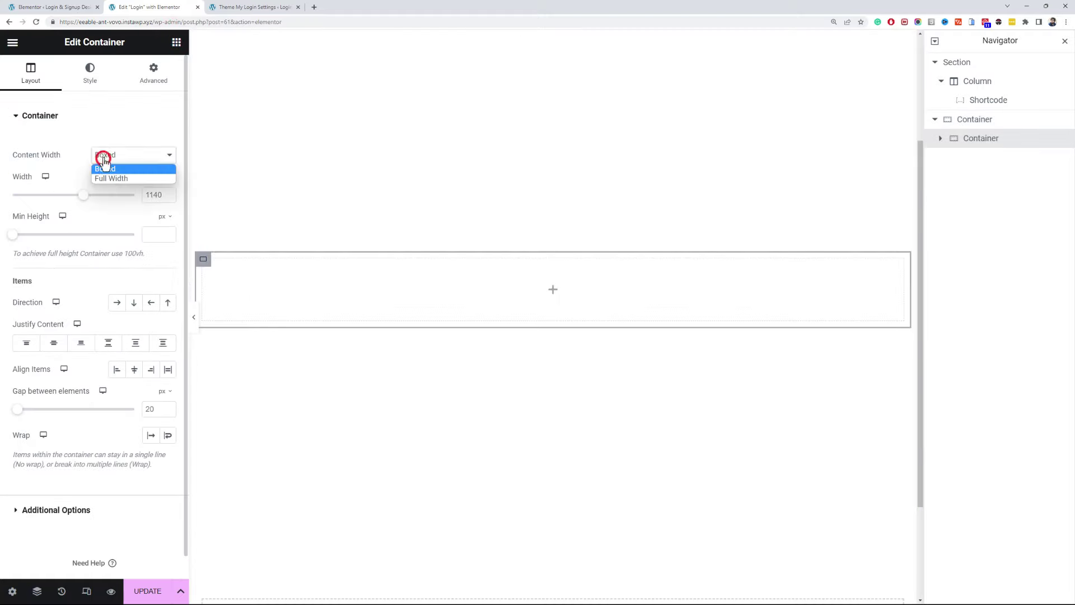
{"action": "left_click", "coordinate": [119, 180]}
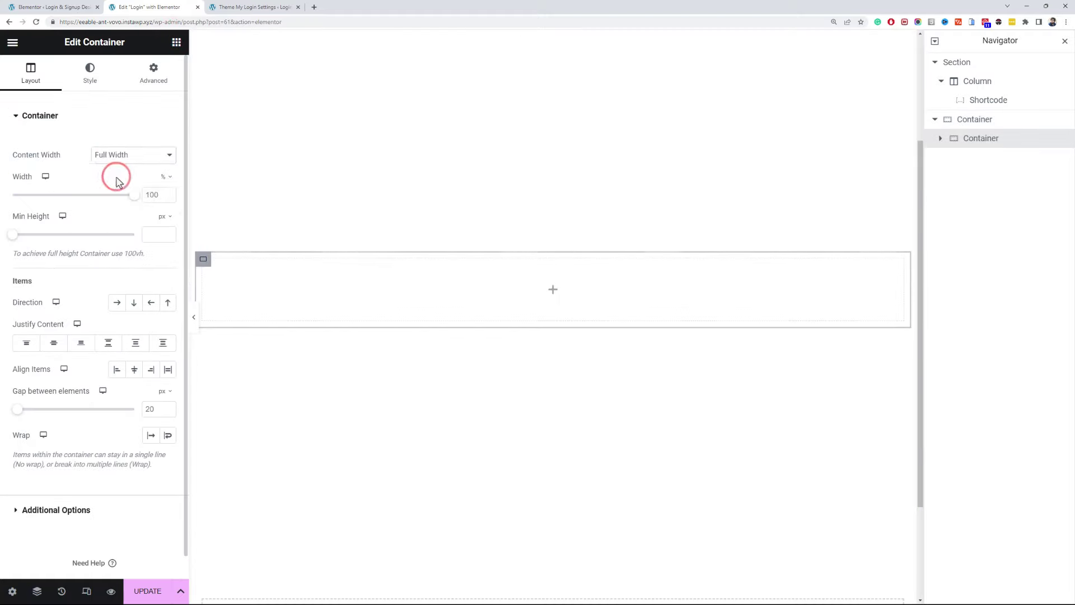
{"action": "left_click", "coordinate": [118, 310]}
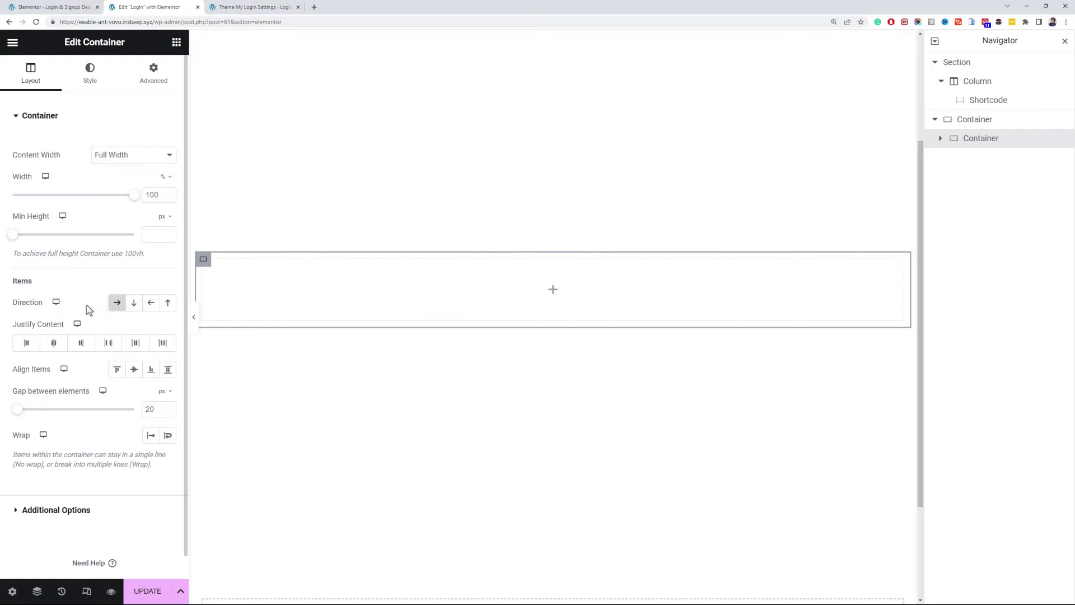
- Add a full-width inner container at 60% width, duplicate it and set the copy to 40%
{"action": "left_click", "coordinate": [177, 42]}
{"action": "left_click_drag", "start_coordinate": [62, 238], "coordinate": [234, 269]}
{"action": "left_click", "coordinate": [126, 152]}
{"action": "left_click", "coordinate": [133, 179]}
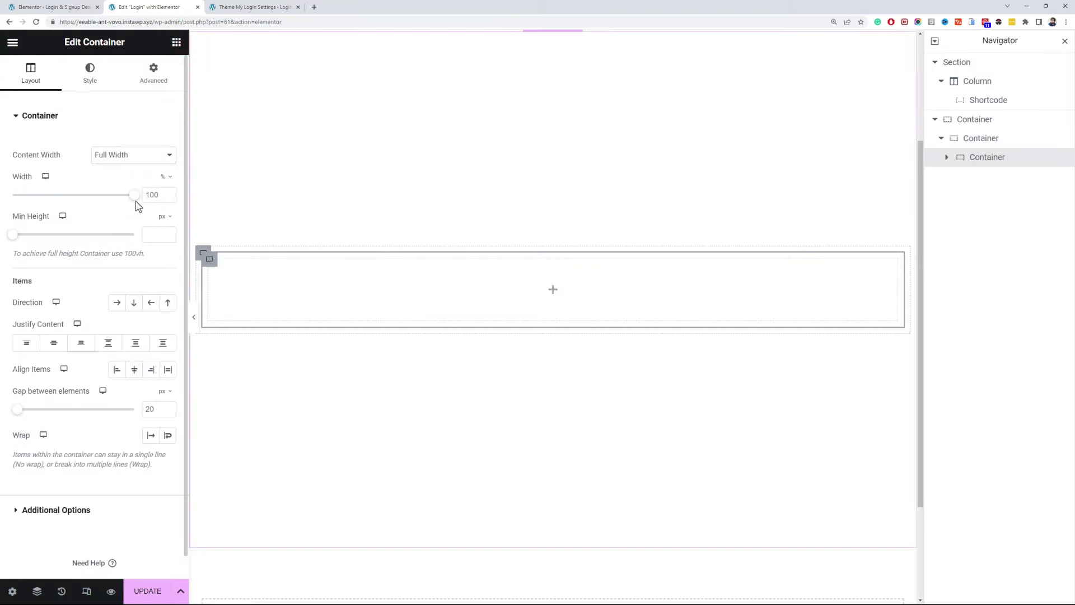
{"action": "double_click", "coordinate": [151, 195]}
{"action": "type", "text": "60"}
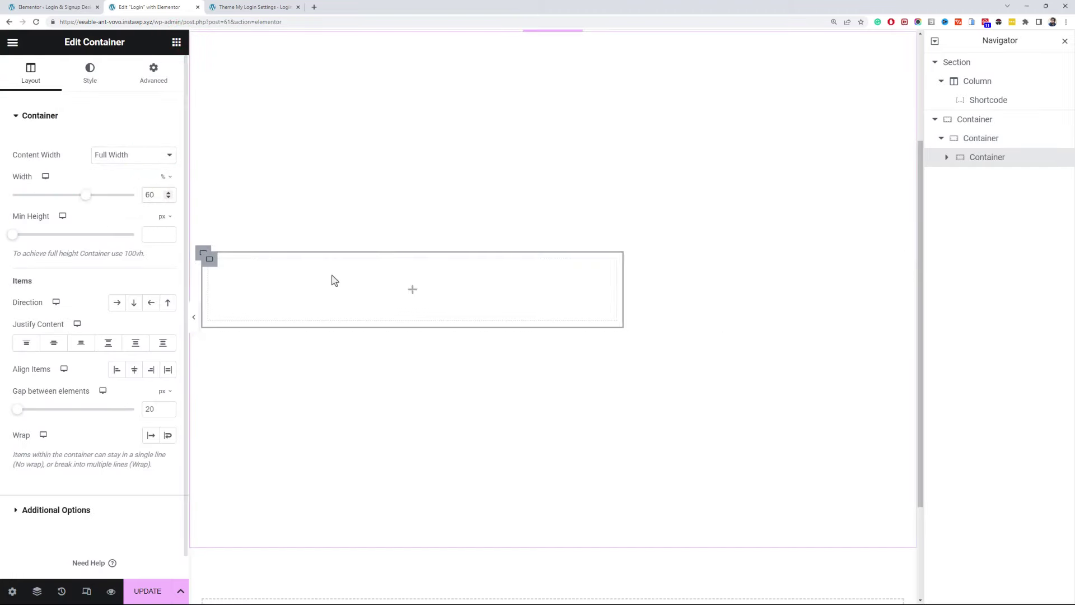
{"action": "right_click", "coordinate": [220, 272]}
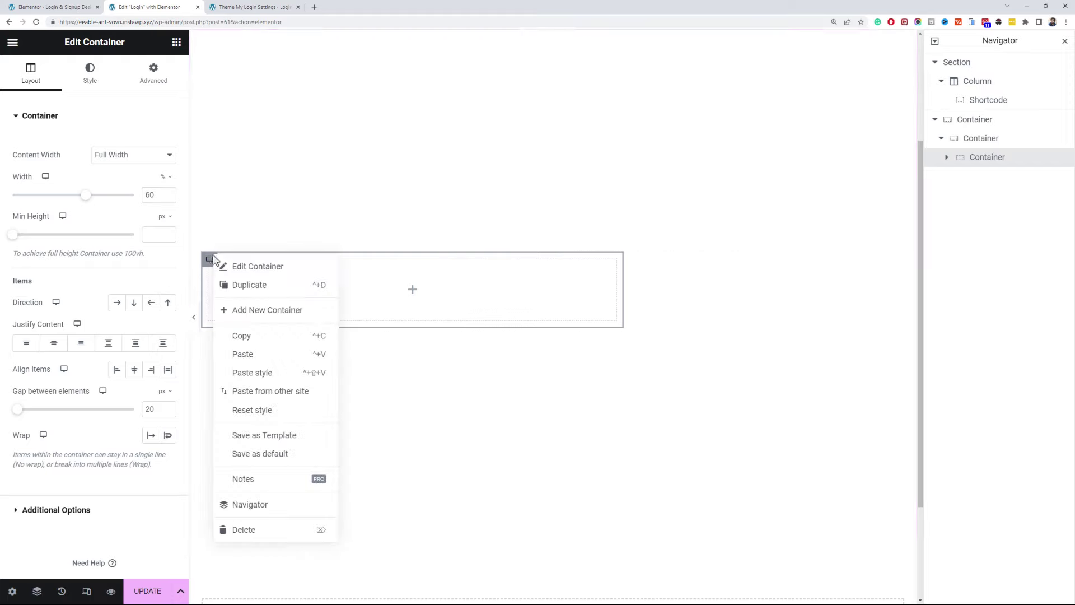
{"action": "left_click", "coordinate": [258, 283]}
{"action": "left_click", "coordinate": [560, 260]}
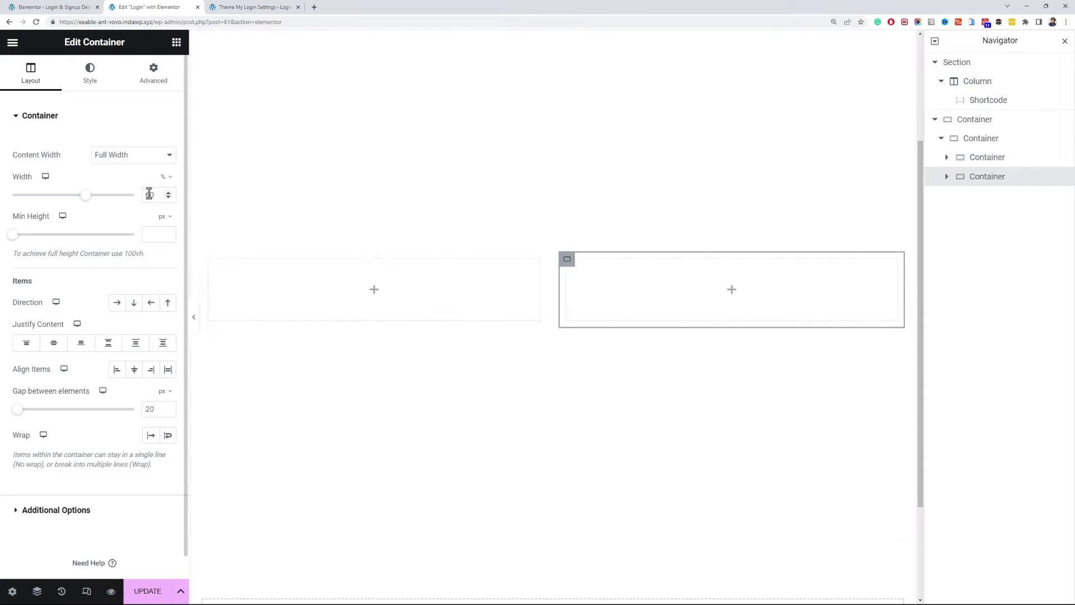
{"action": "type", "text": "40"}
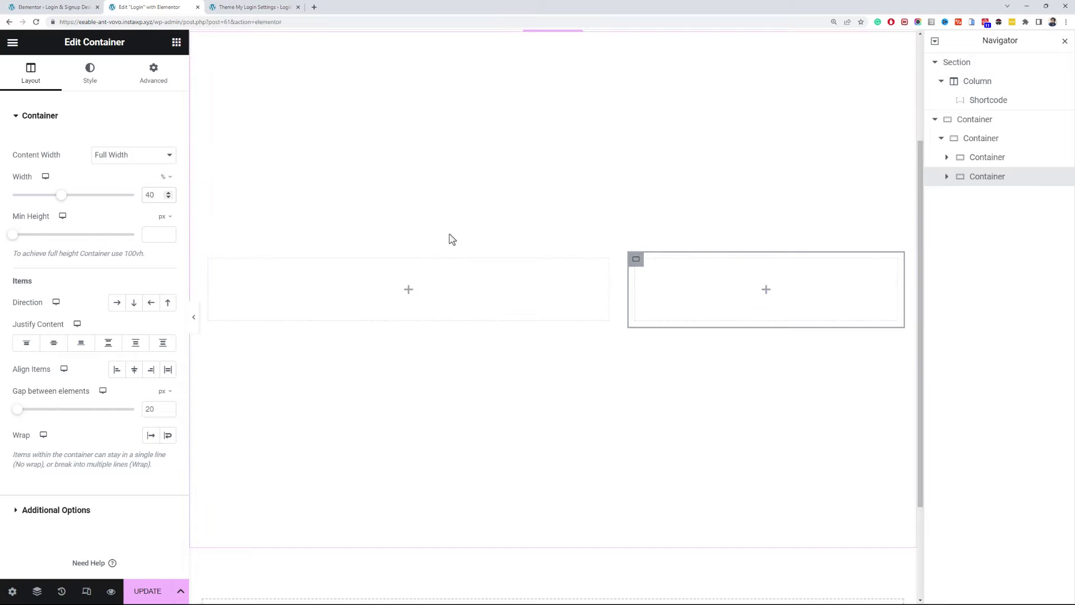
{"action": "scroll", "coordinate": [451, 238], "scroll_direction": "up", "scroll_amount": 3}
- Copy the Shortcode widget into the 40% container, delete the old top section, update and reload
{"action": "right_click", "coordinate": [550, 103]}
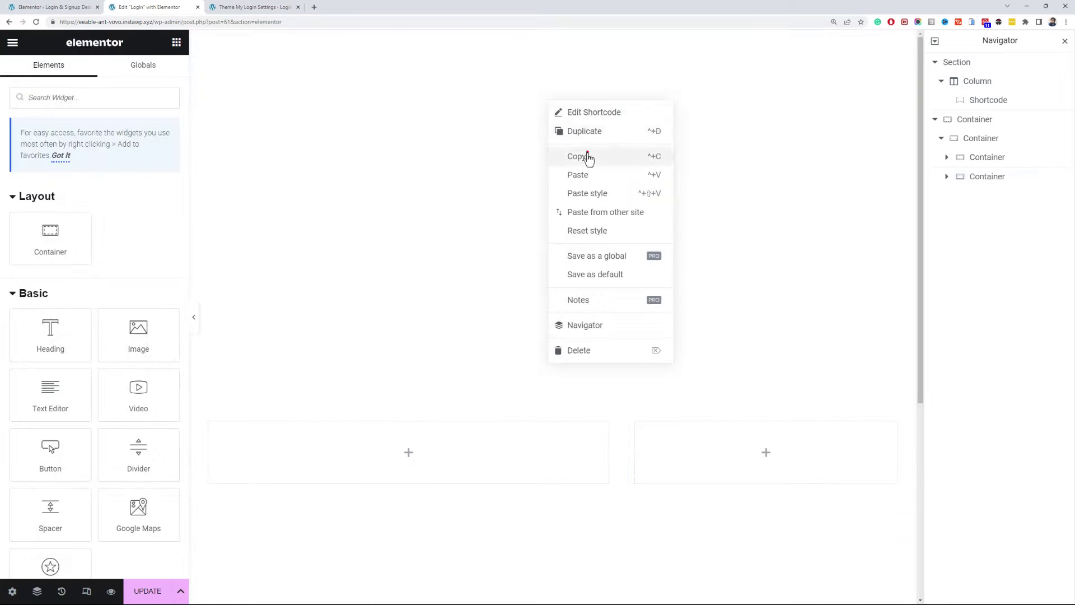
{"action": "left_click", "coordinate": [588, 157]}
{"action": "right_click", "coordinate": [721, 439]}
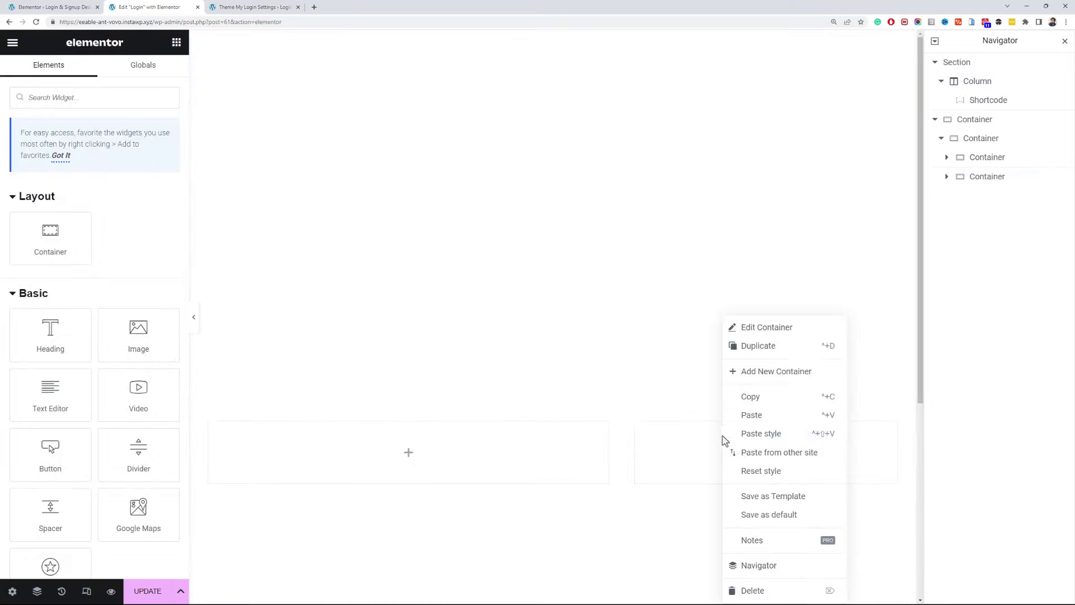
{"action": "left_click", "coordinate": [752, 415]}
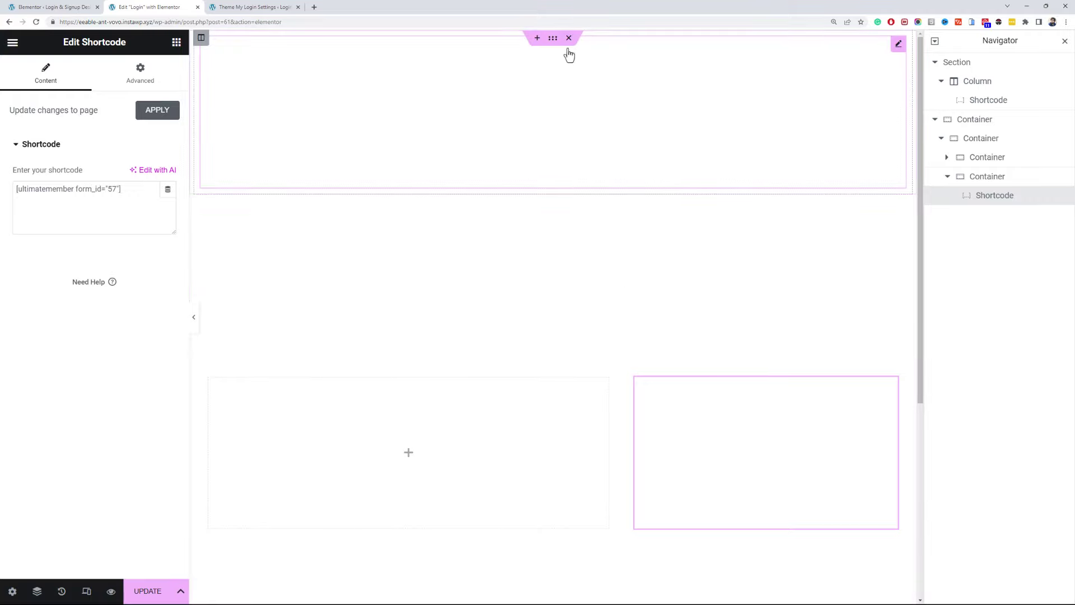
{"action": "left_click", "coordinate": [569, 38]}
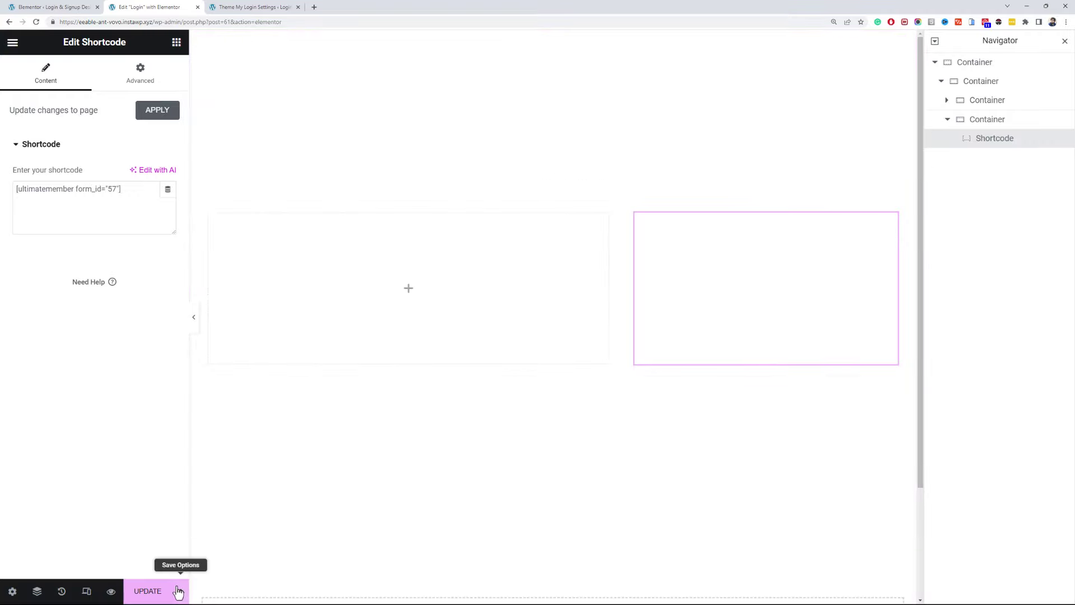
{"action": "left_click", "coordinate": [160, 591]}
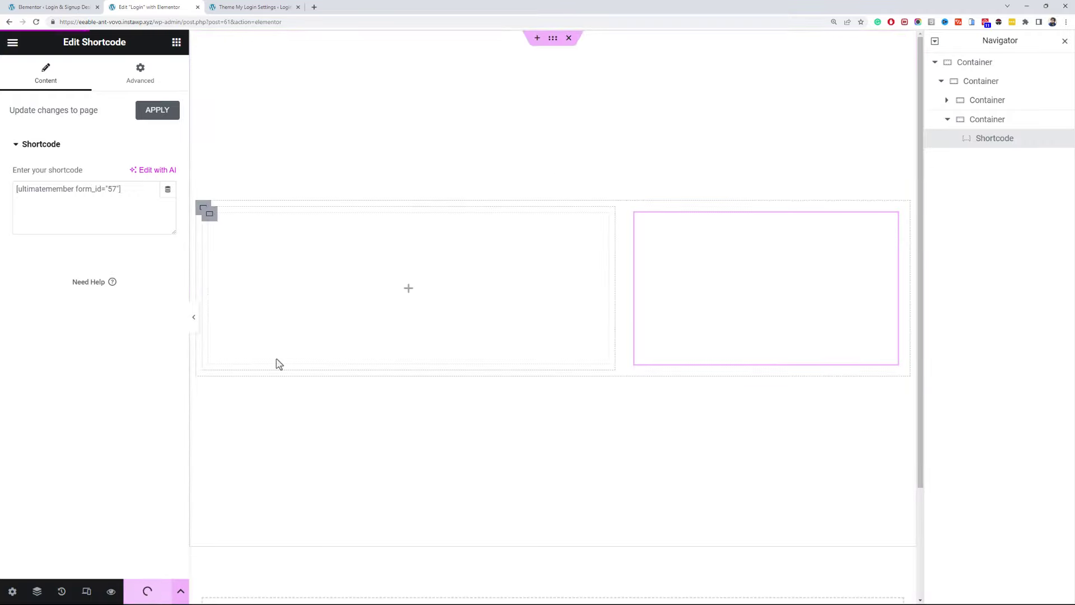
{"action": "key", "text": "F5"}
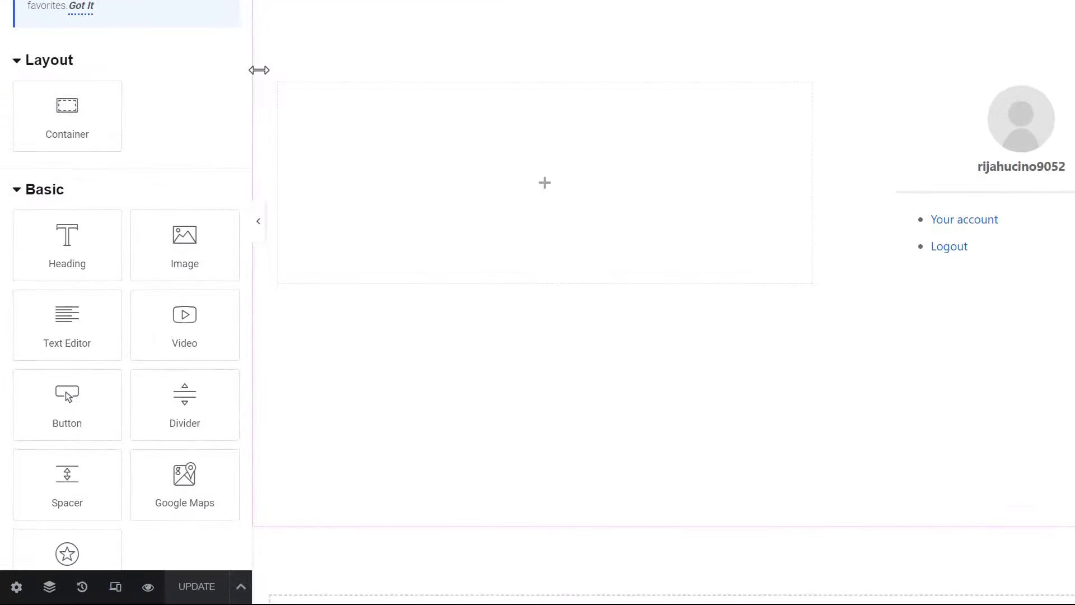
- Set the gap between the row's two columns to 0
{"action": "left_click", "coordinate": [268, 75]}
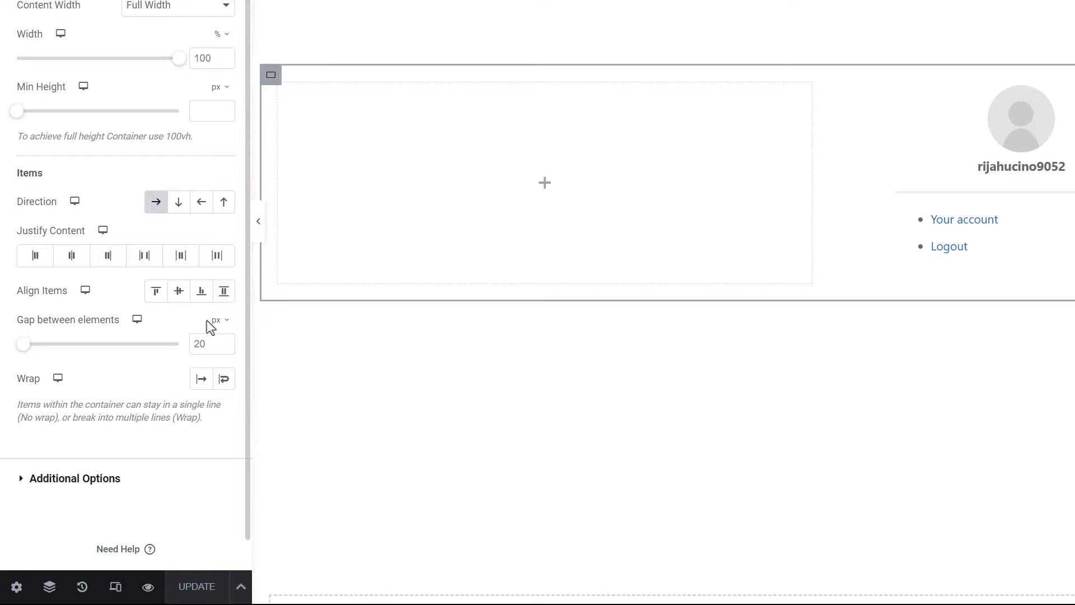
{"action": "double_click", "coordinate": [206, 344]}
{"action": "type", "text": "0"}
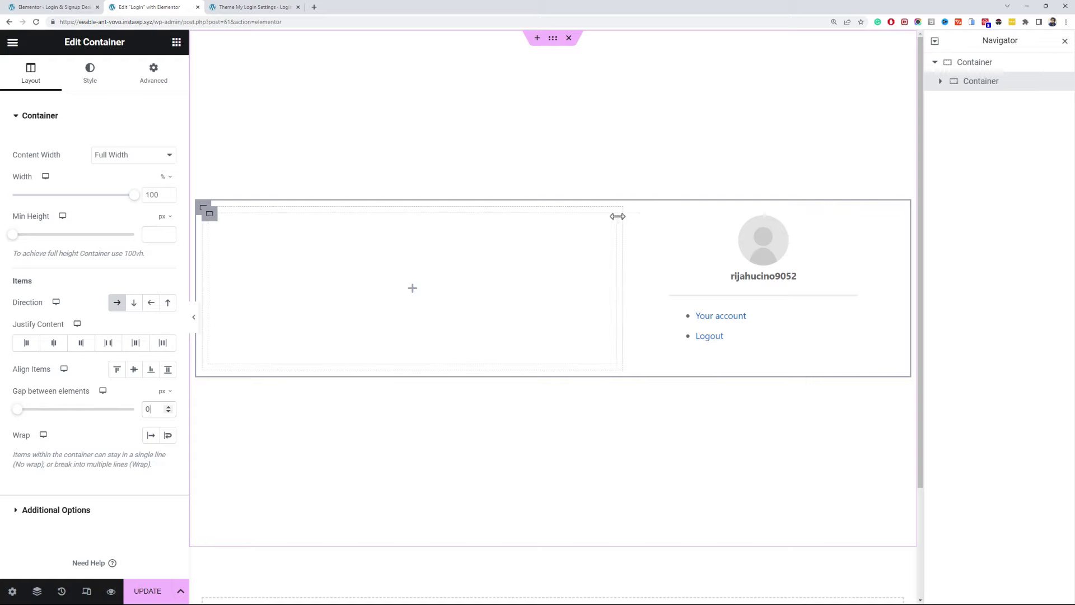
- Give the right container a 600 px minimum height, vertically centred content, and 35% width
{"action": "left_click", "coordinate": [635, 214]}
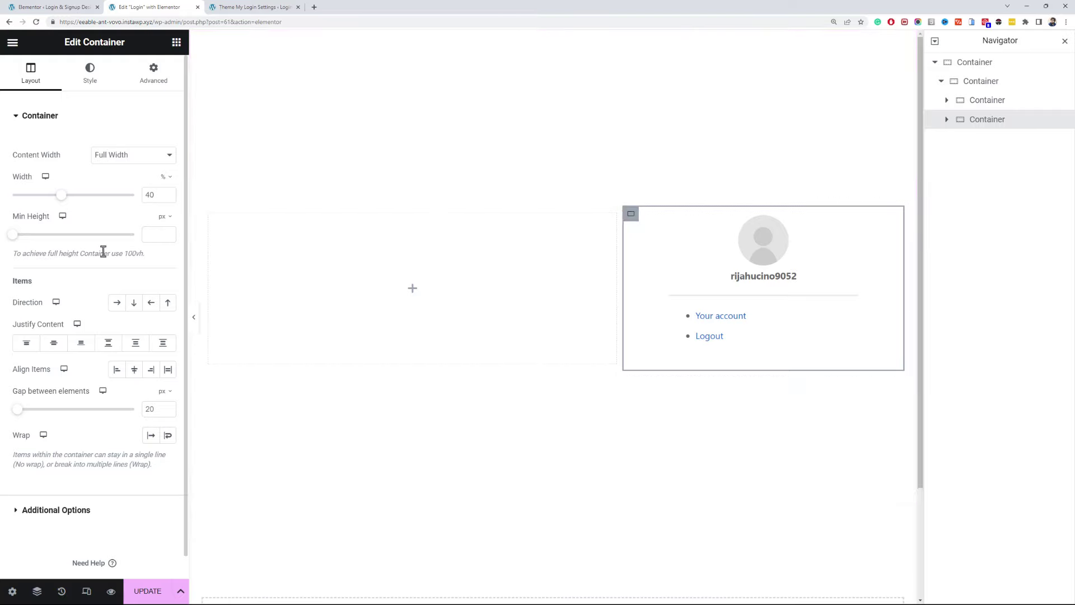
{"action": "left_click", "coordinate": [150, 232]}
{"action": "type", "text": "600"}
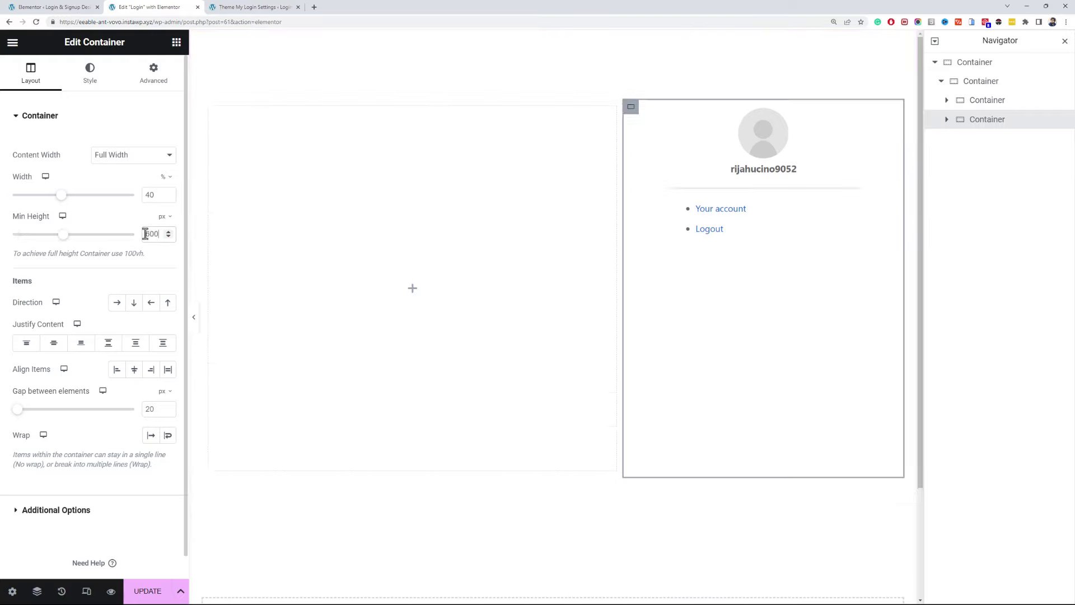
{"action": "left_click", "coordinate": [57, 344]}
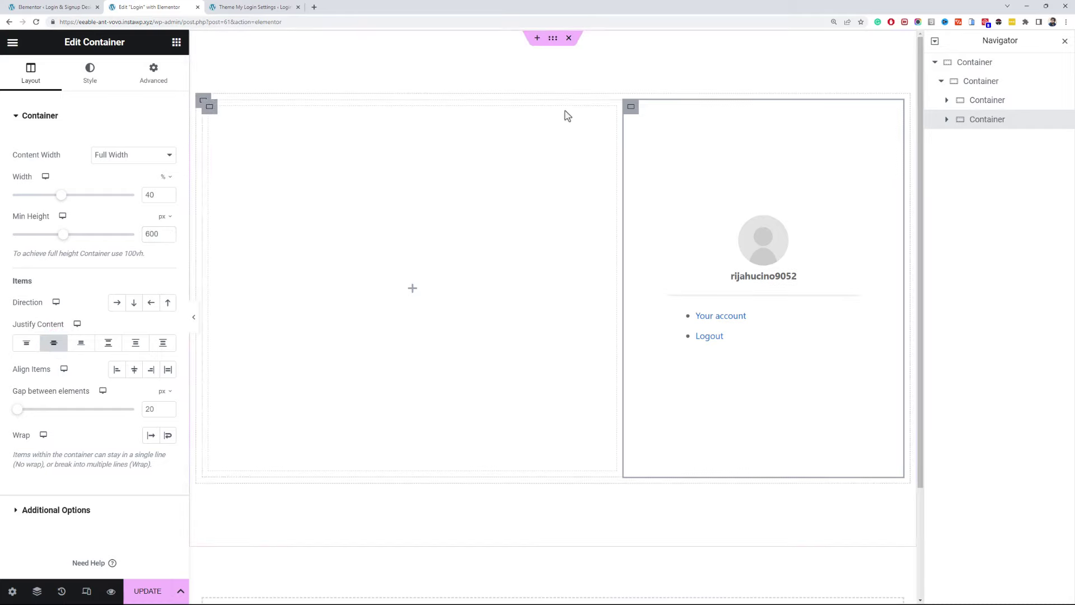
{"action": "type", "text": "41"}
{"action": "double_click", "coordinate": [146, 199]}
{"action": "type", "text": "35"}
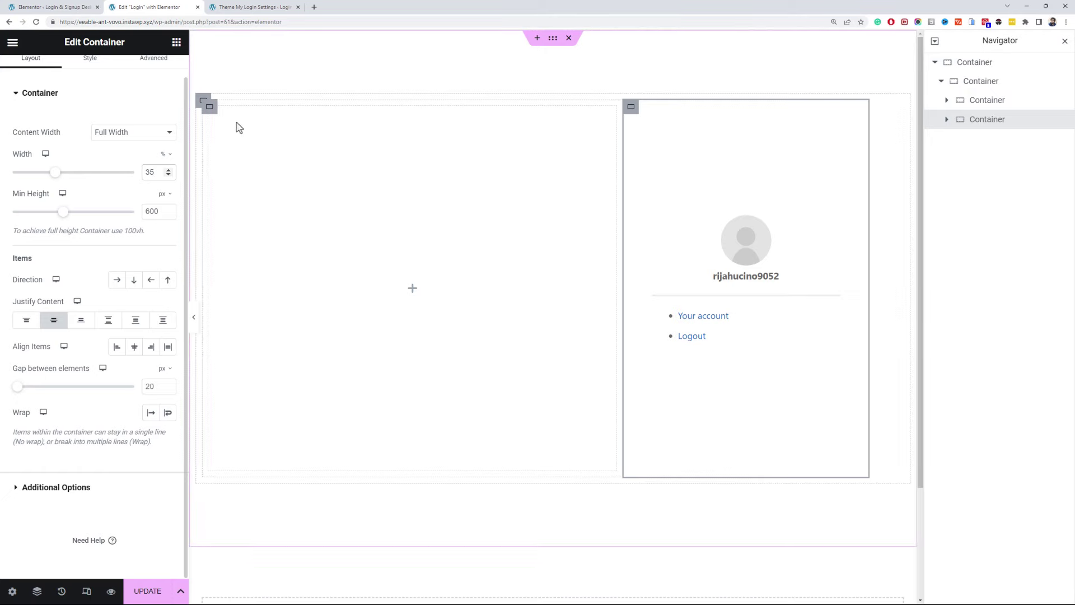
- Set the left column to 65% width and drag a Heading widget into it
{"action": "left_click", "coordinate": [210, 108]}
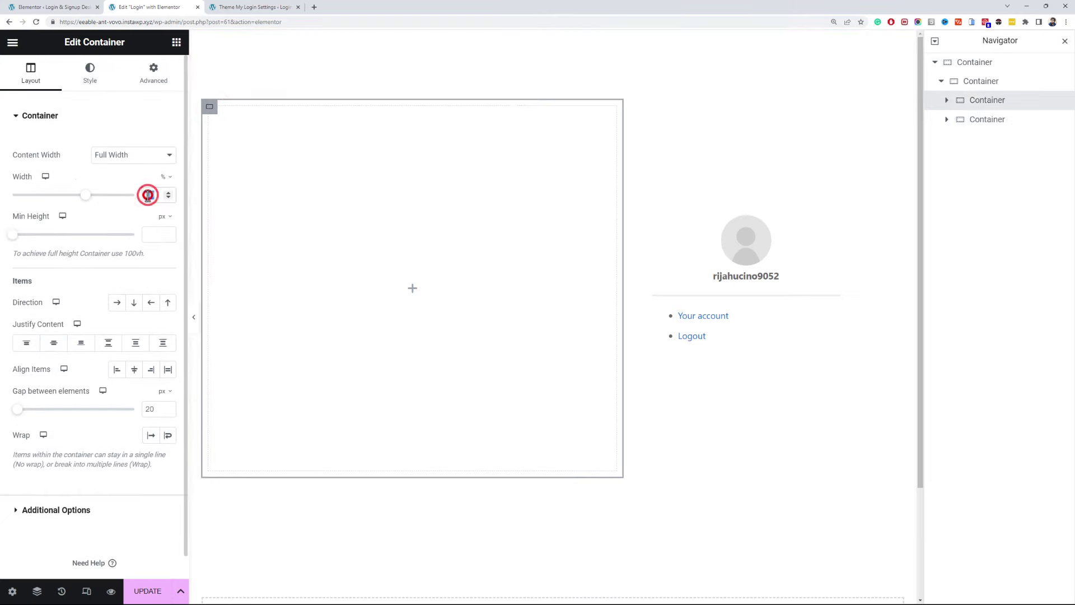
{"action": "type", "text": "65"}
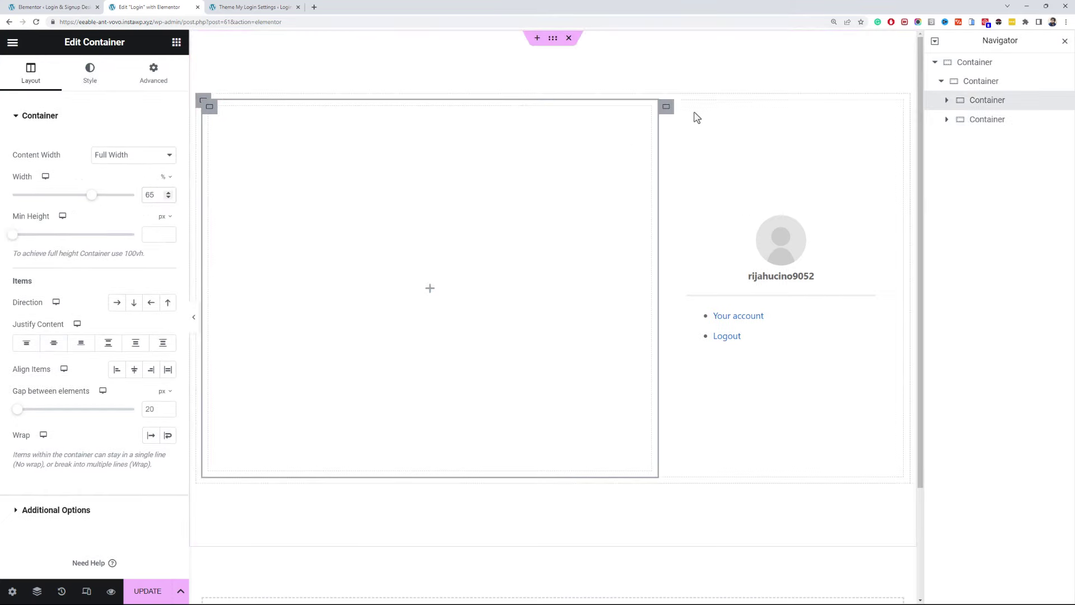
{"action": "left_click", "coordinate": [667, 107]}
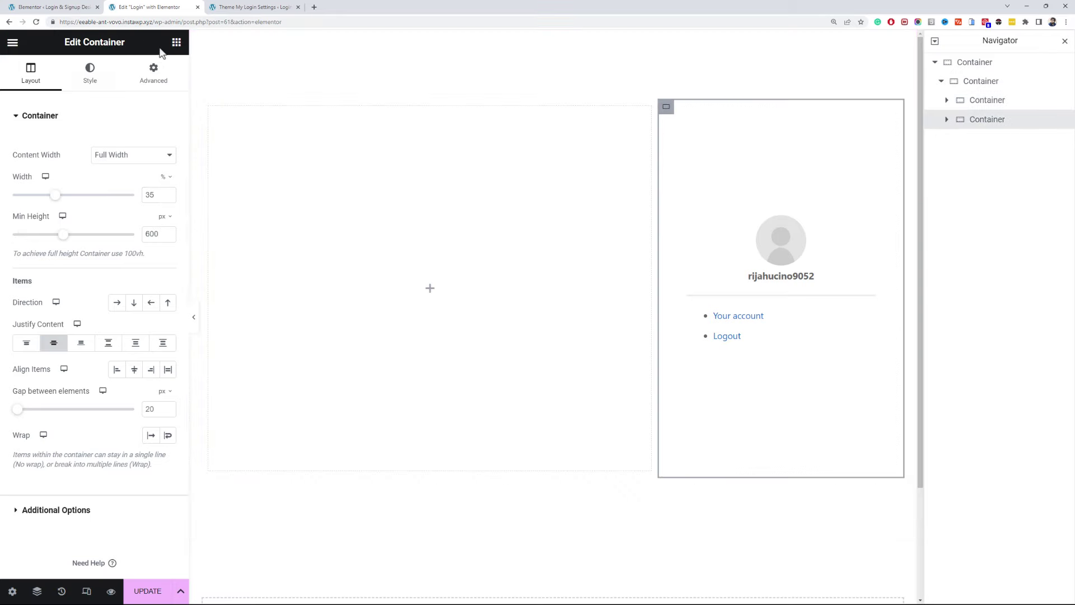
{"action": "left_click", "coordinate": [176, 42]}
{"action": "left_click_drag", "start_coordinate": [73, 319], "coordinate": [353, 300]}
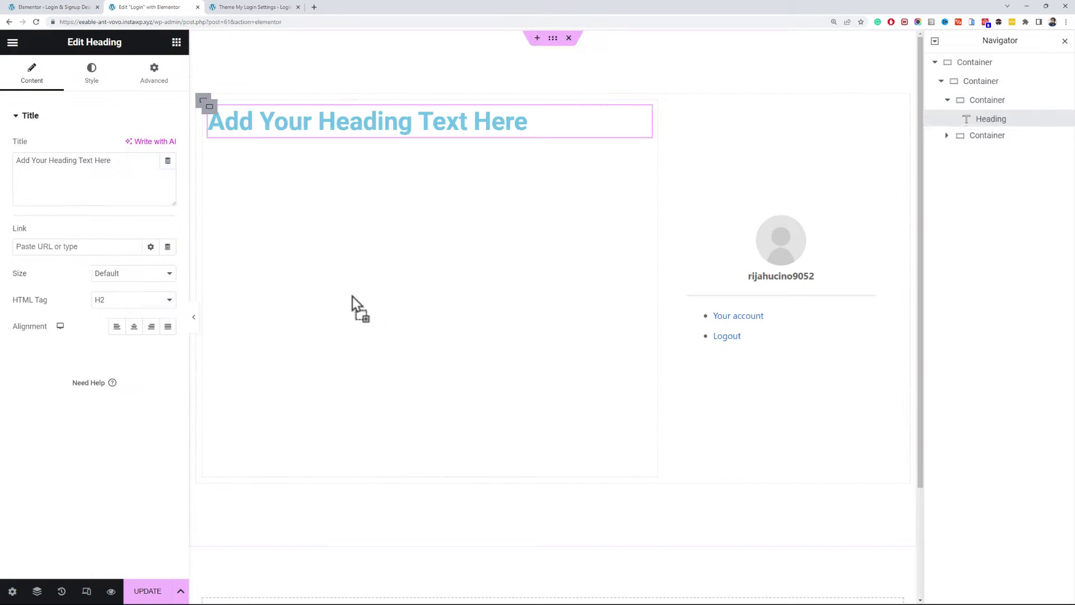
- Set Align Items to Center so the heading sits mid-height in the left column
{"action": "left_click", "coordinate": [203, 101]}
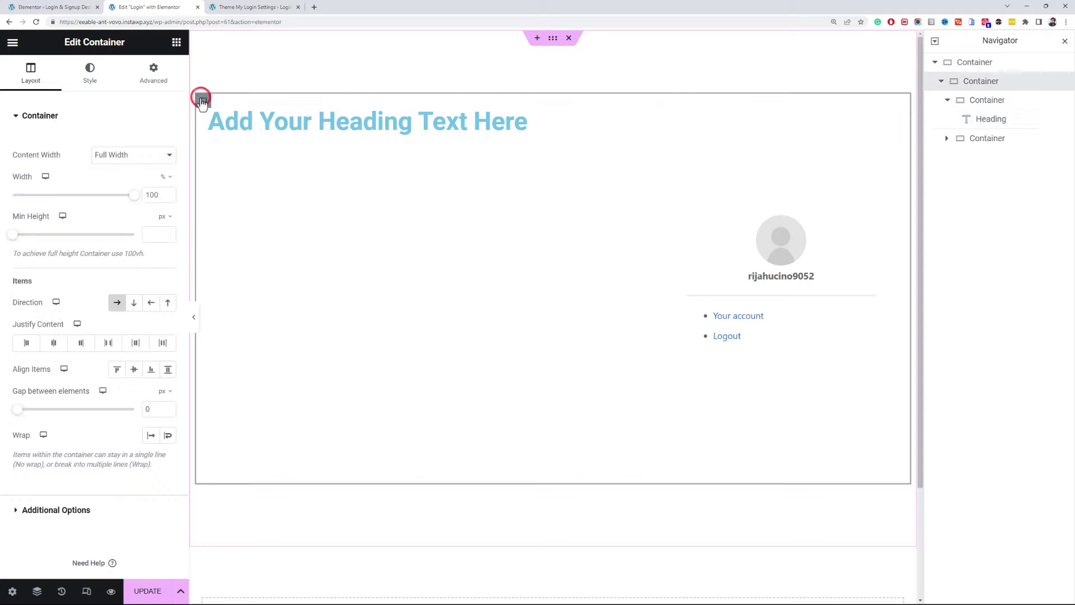
{"action": "left_click", "coordinate": [131, 374]}
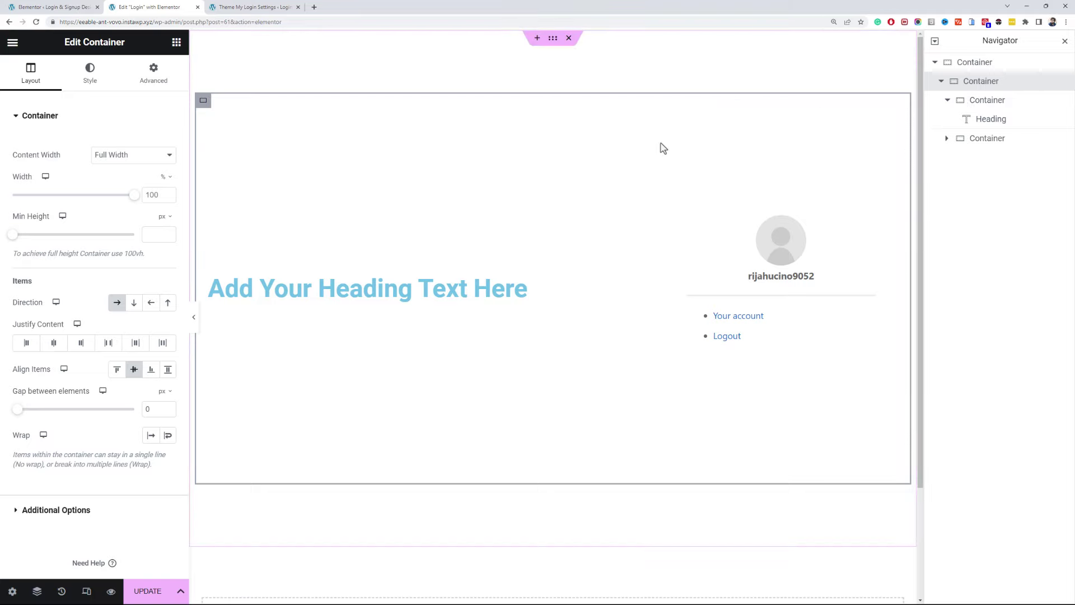
{"action": "left_click", "coordinate": [663, 110]}
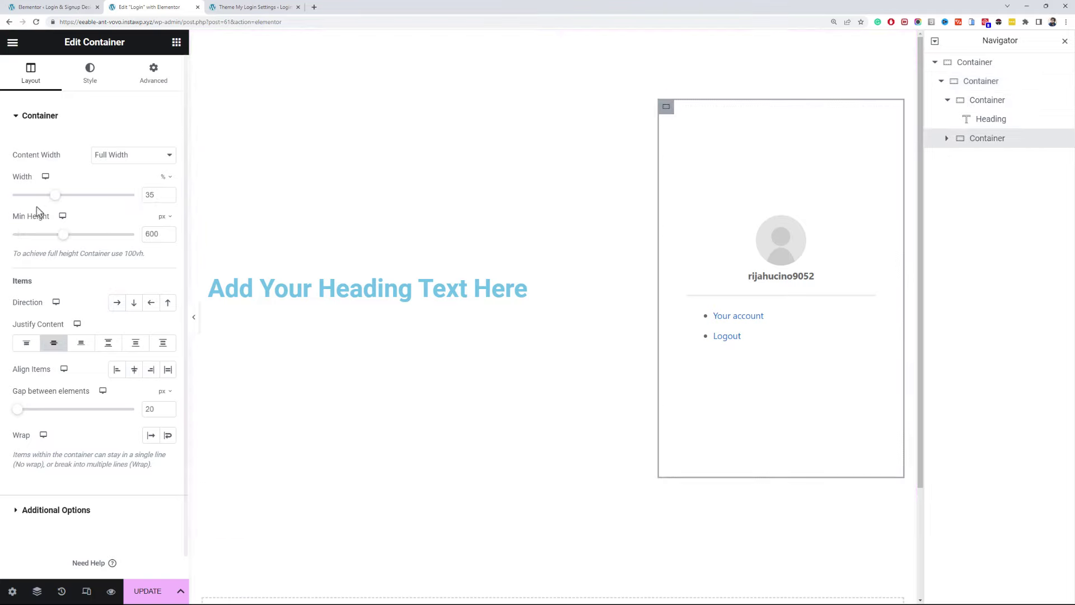
- Give the right column a classic black #000000 background
{"action": "left_click", "coordinate": [79, 66]}
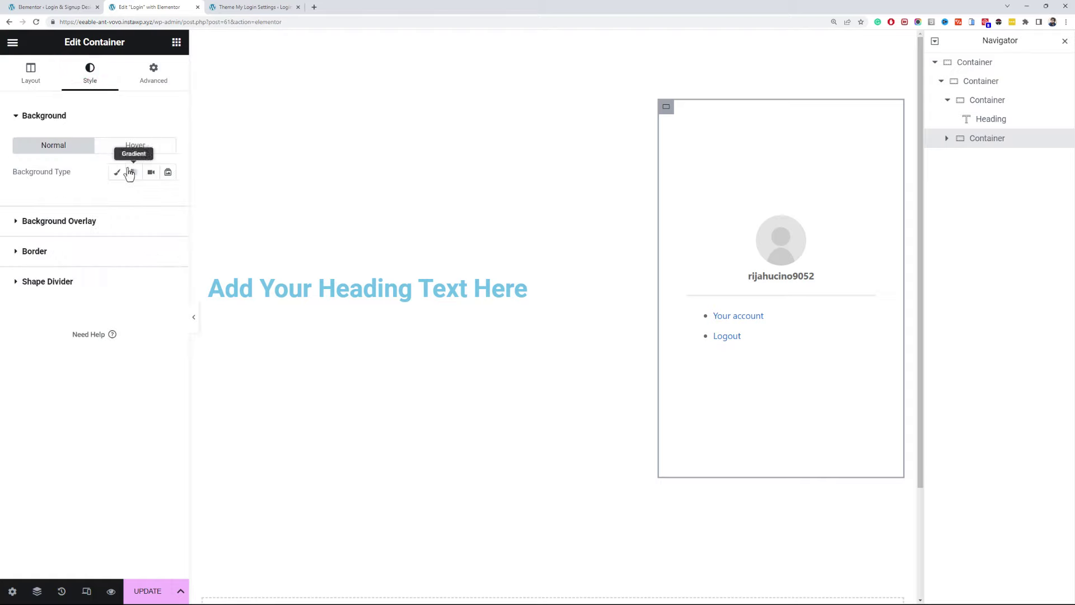
{"action": "left_click", "coordinate": [117, 172]}
{"action": "left_click", "coordinate": [151, 198]}
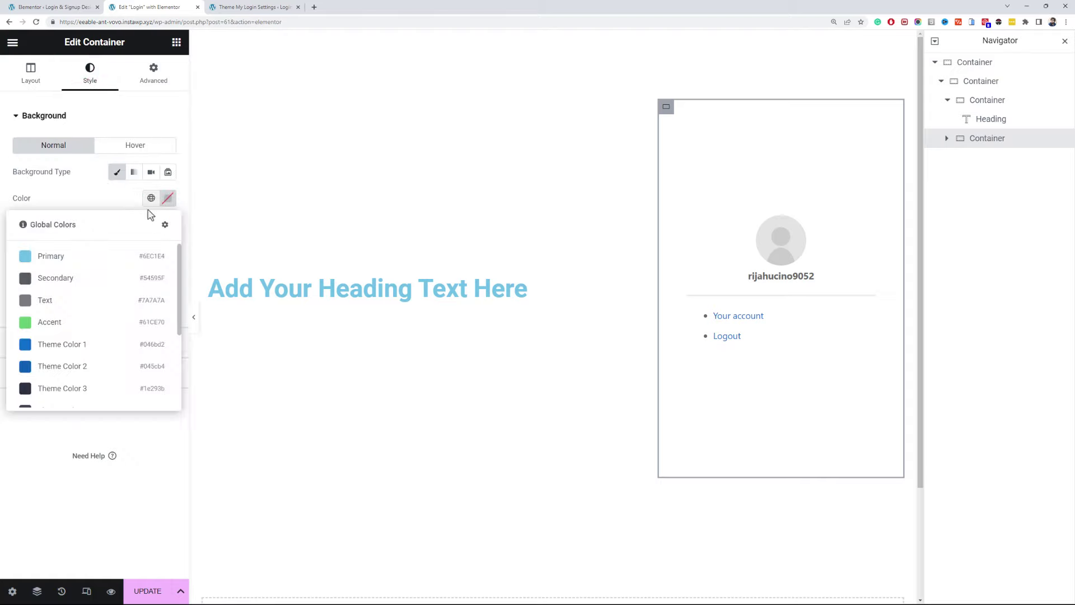
{"action": "scroll", "coordinate": [120, 281], "scroll_direction": "down", "scroll_amount": 3}
{"action": "scroll", "coordinate": [134, 269], "scroll_direction": "up", "scroll_amount": 3}
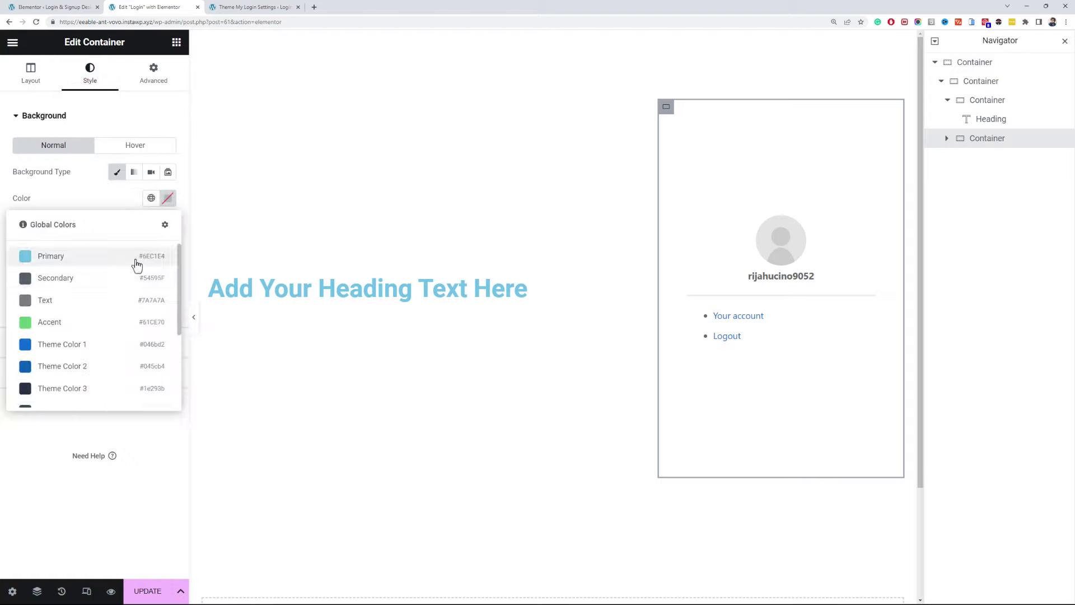
{"action": "left_click", "coordinate": [168, 198]}
{"action": "left_click_drag", "start_coordinate": [153, 292], "coordinate": [88, 359]}
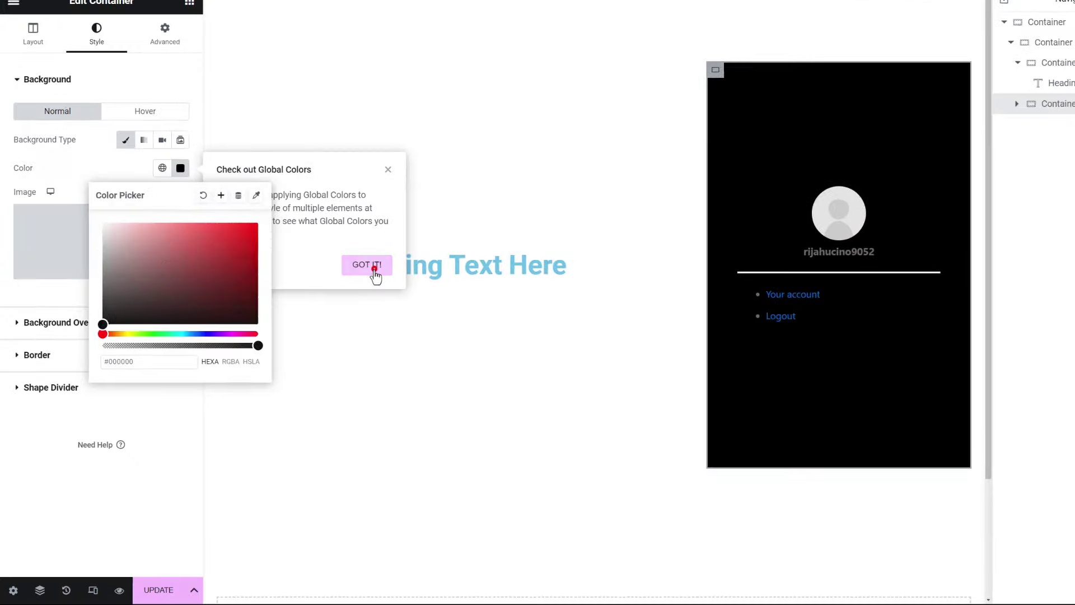
{"action": "left_click", "coordinate": [374, 269]}
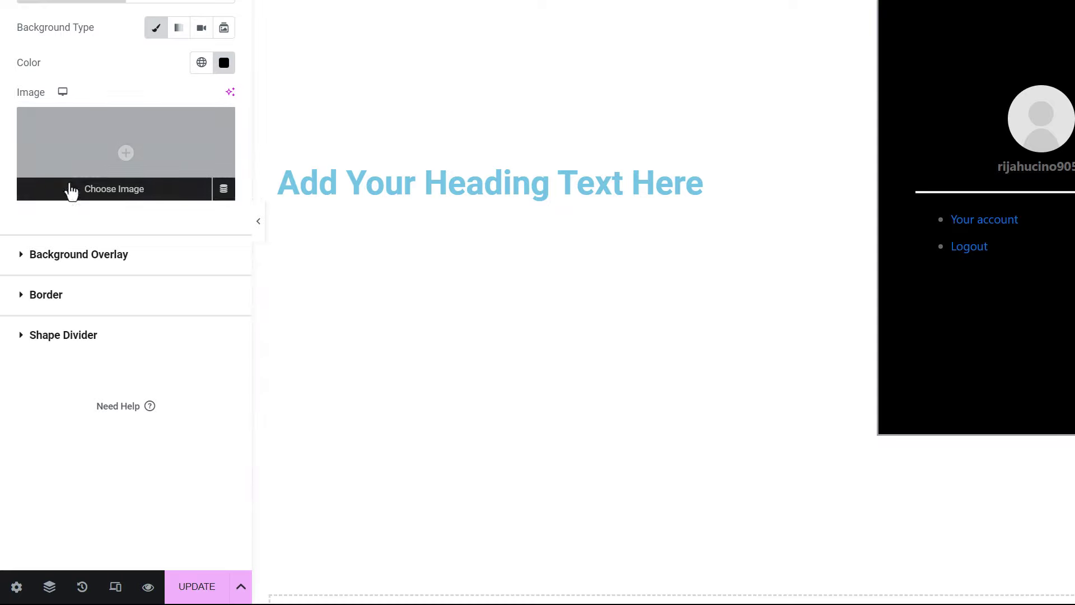
- Round the column's corners to 10px and centre its items
{"action": "left_click", "coordinate": [94, 295]}
{"action": "left_click", "coordinate": [29, 168]}
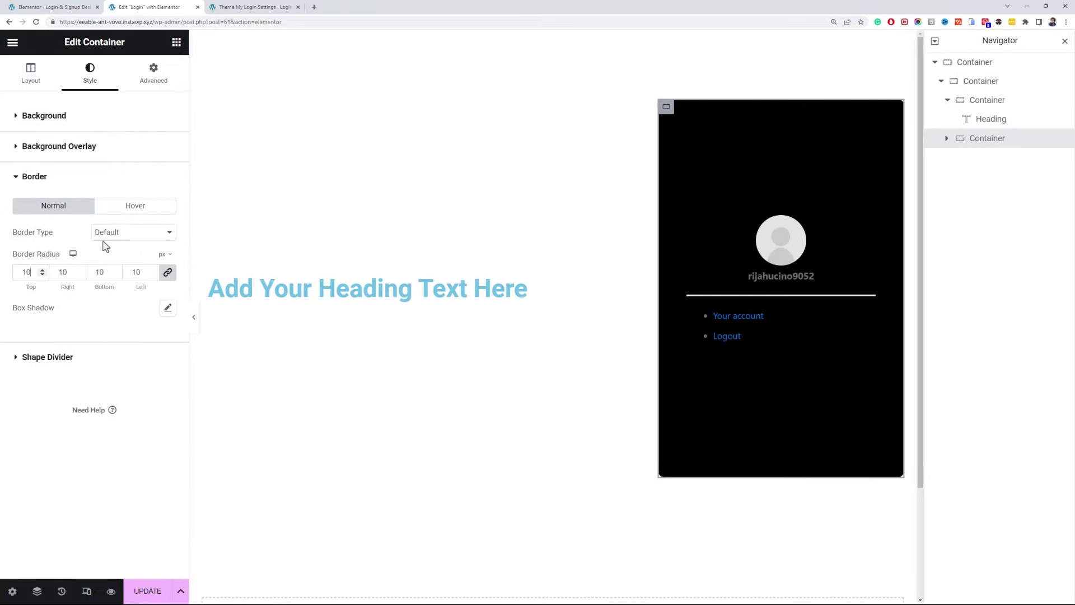
{"action": "left_click", "coordinate": [48, 84]}
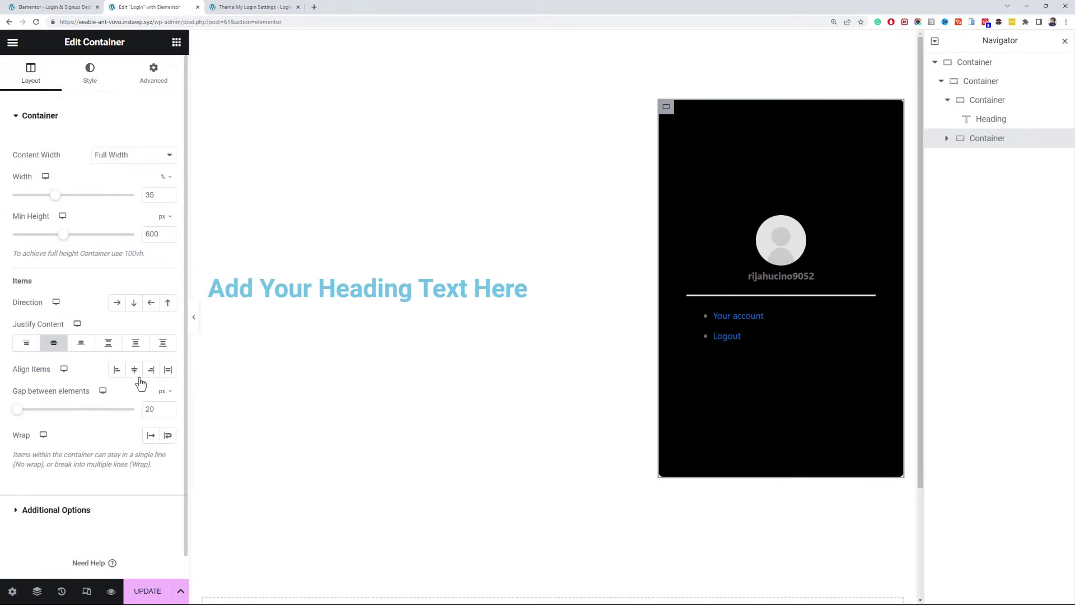
{"action": "left_click", "coordinate": [135, 371]}
- Set the account shortcode widget to a custom width of 80%
{"action": "left_click", "coordinate": [770, 240]}
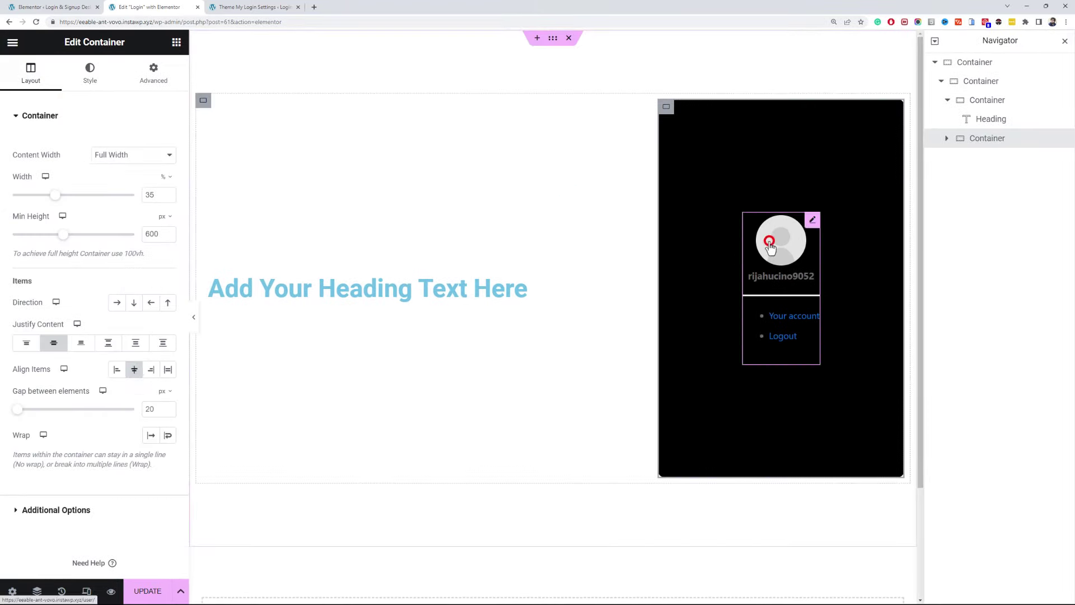
{"action": "left_click", "coordinate": [140, 70]}
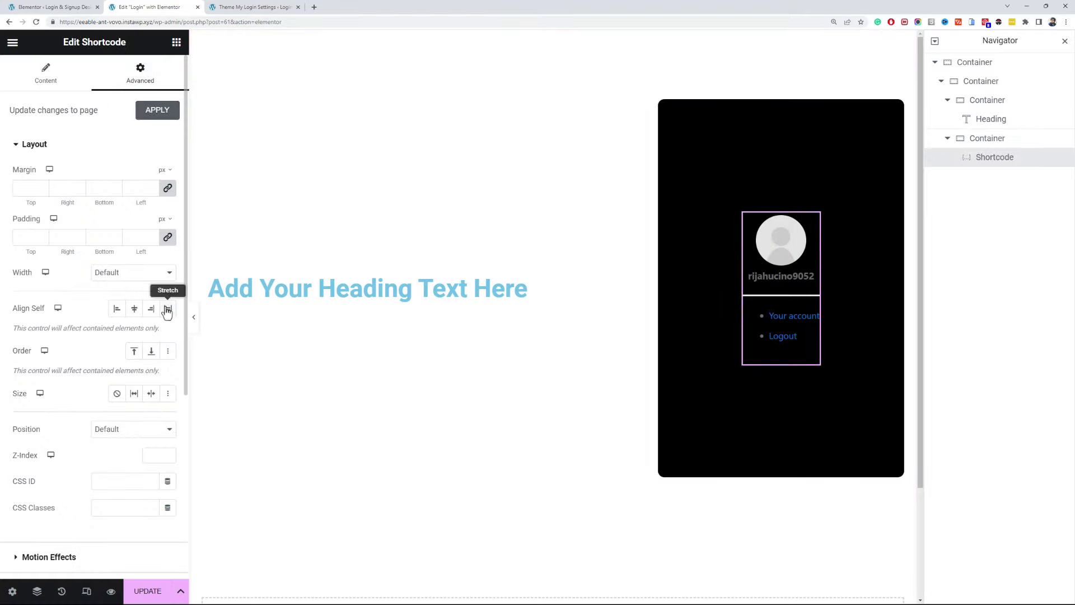
{"action": "left_click", "coordinate": [139, 272]}
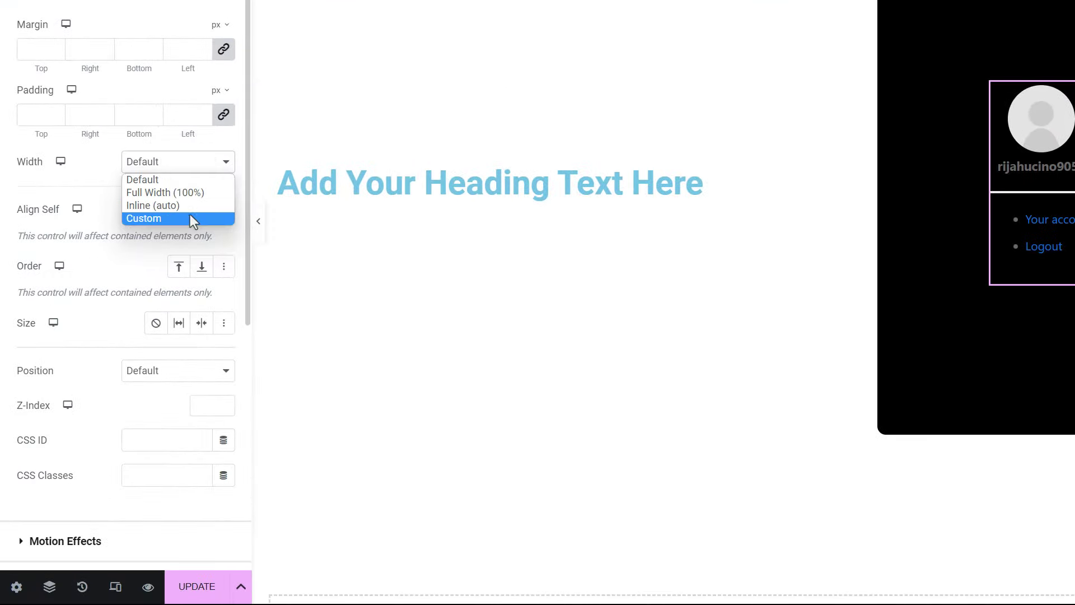
{"action": "left_click", "coordinate": [191, 215]}
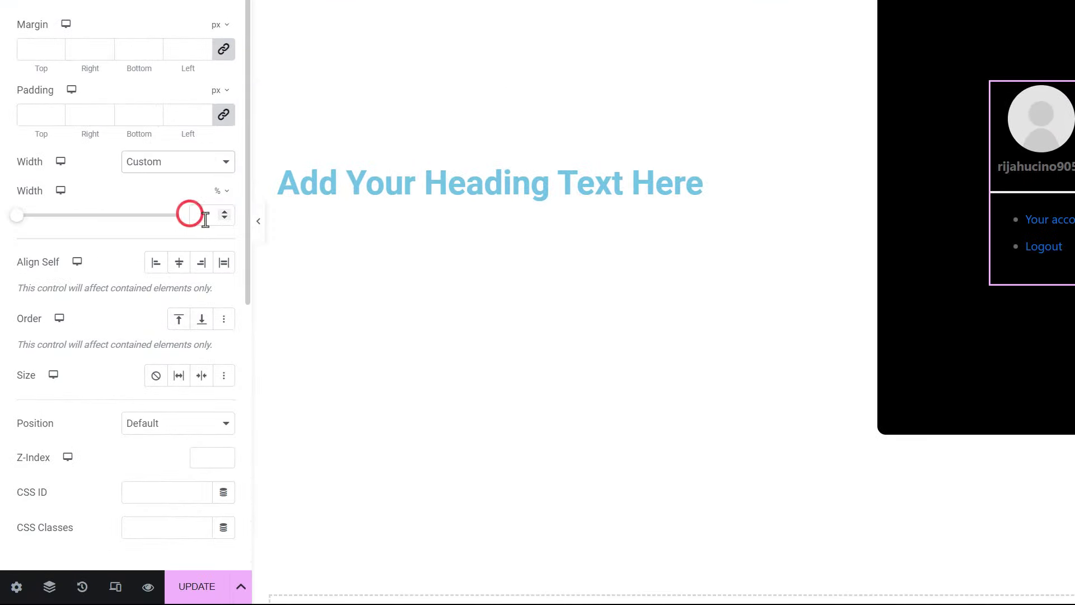
{"action": "left_click", "coordinate": [203, 217]}
{"action": "type", "text": "80"}
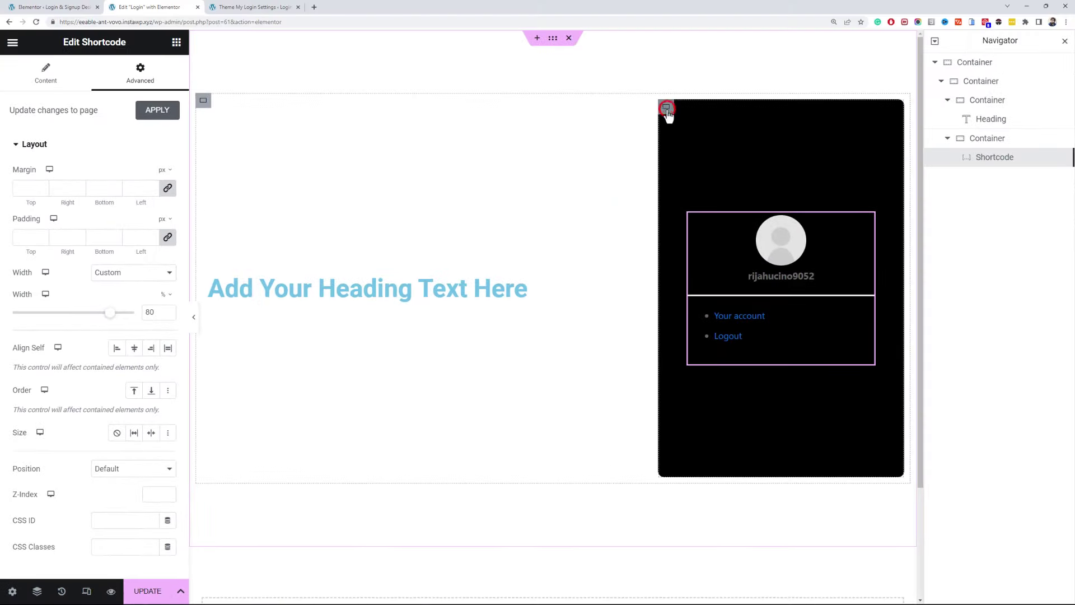
- Give the black card's box shadow blur 0 and vertical offset 10
{"action": "left_click", "coordinate": [667, 108]}
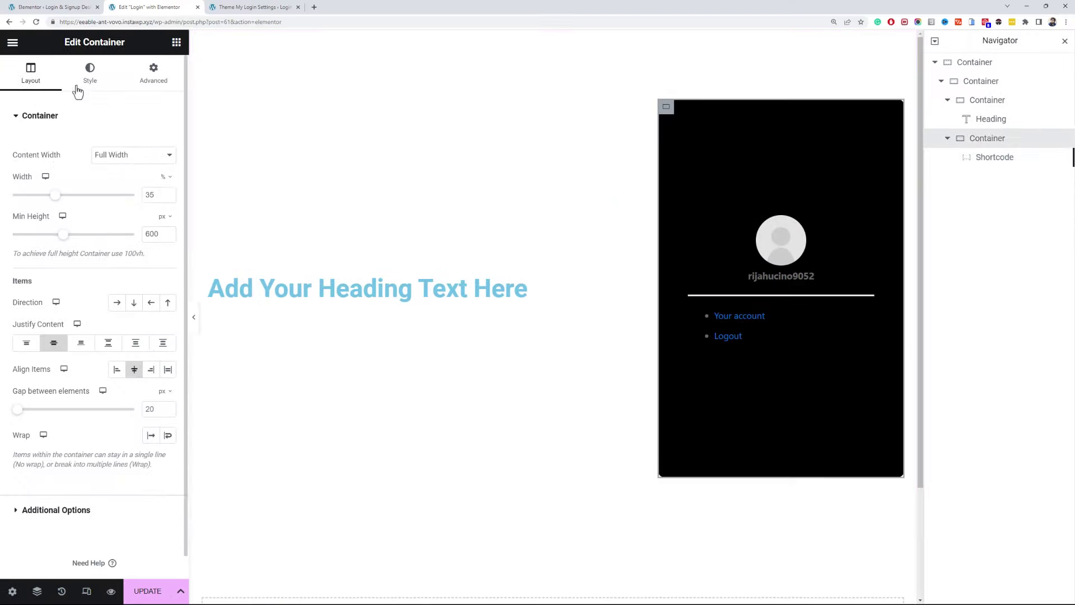
{"action": "left_click", "coordinate": [88, 73]}
{"action": "left_click", "coordinate": [92, 373]}
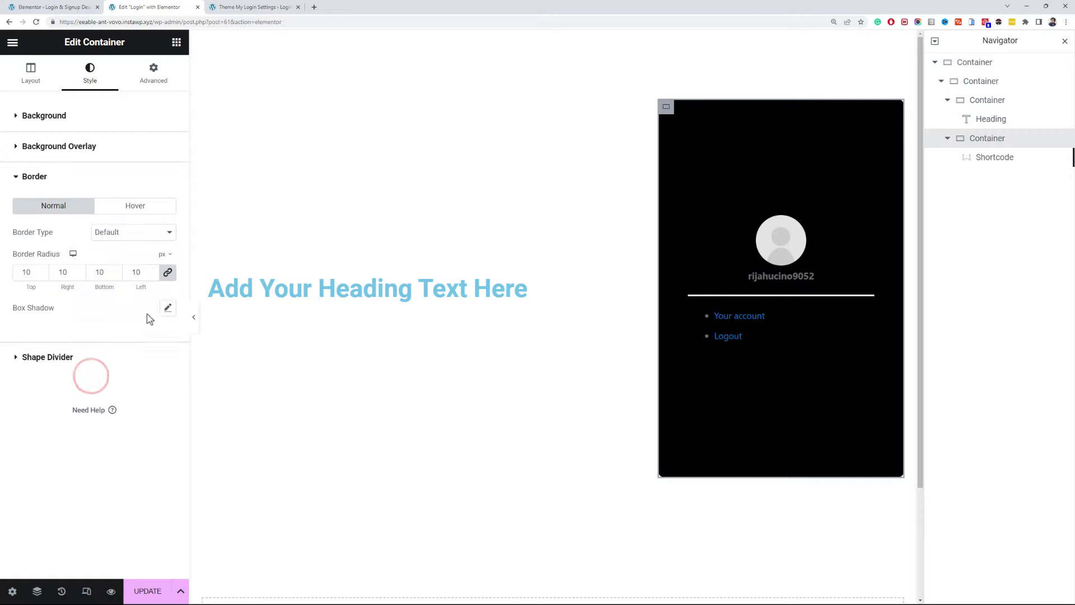
{"action": "left_click", "coordinate": [165, 309]}
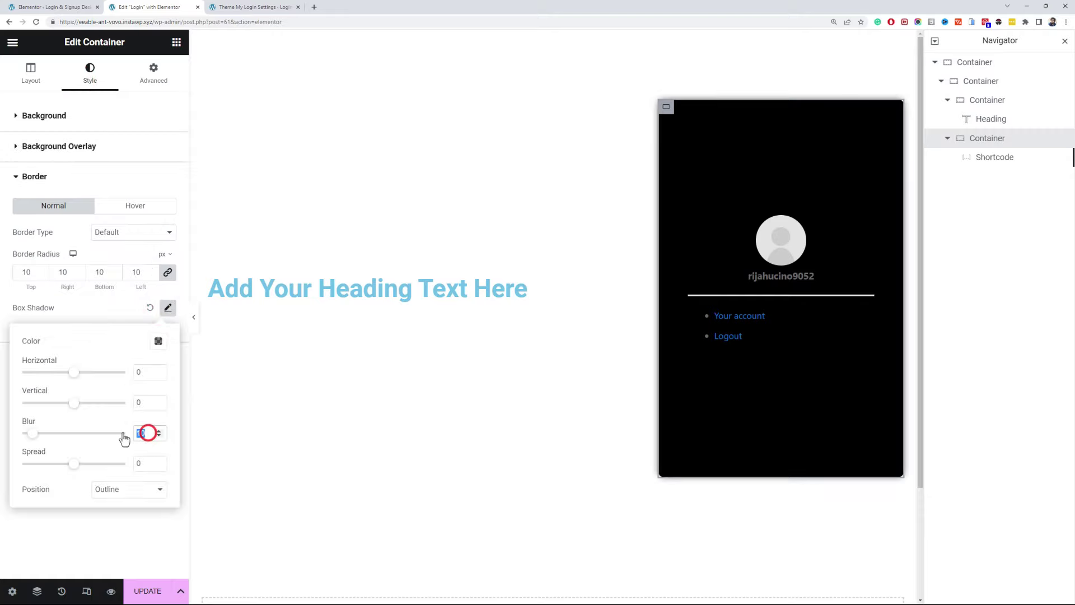
{"action": "type", "text": "0"}
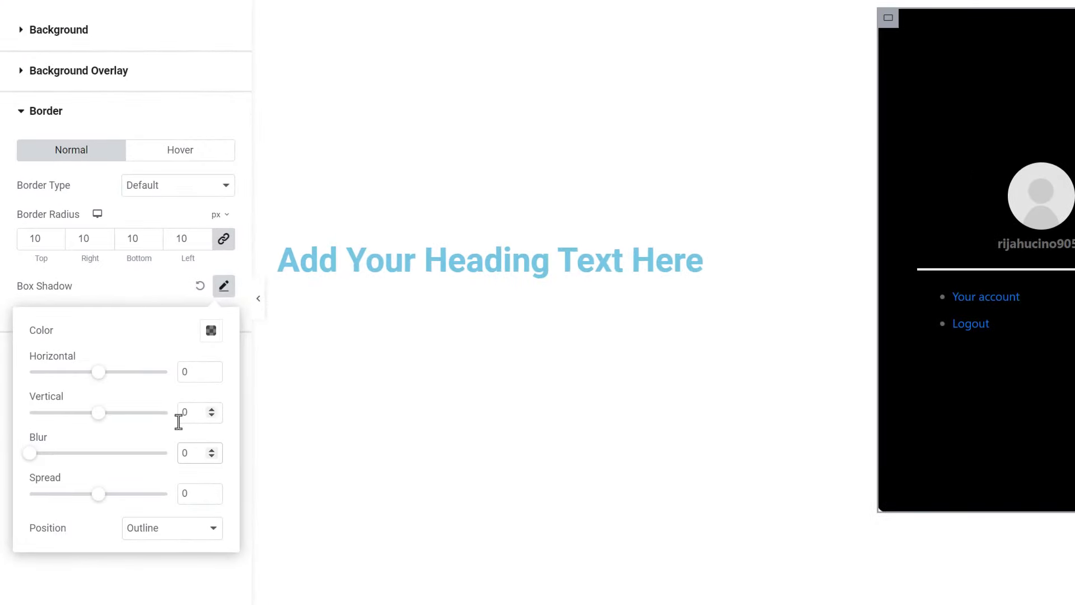
{"action": "left_click", "coordinate": [177, 419]}
{"action": "type", "text": "1"}
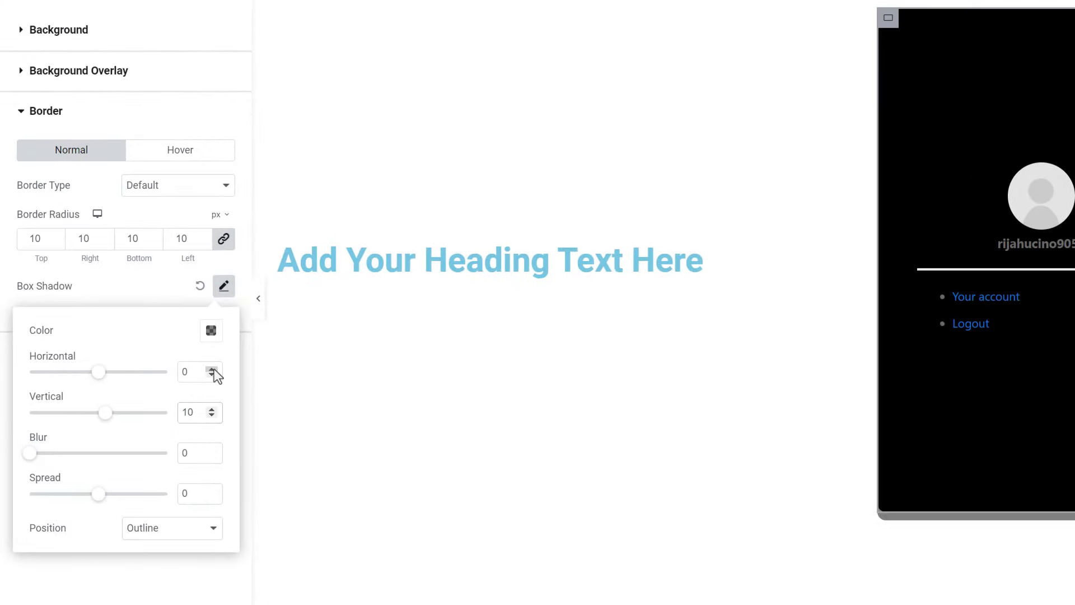
- Colour the shadow solid #FFCB00 from the CSS notes, with horizontal offset -10
{"action": "left_click", "coordinate": [211, 332]}
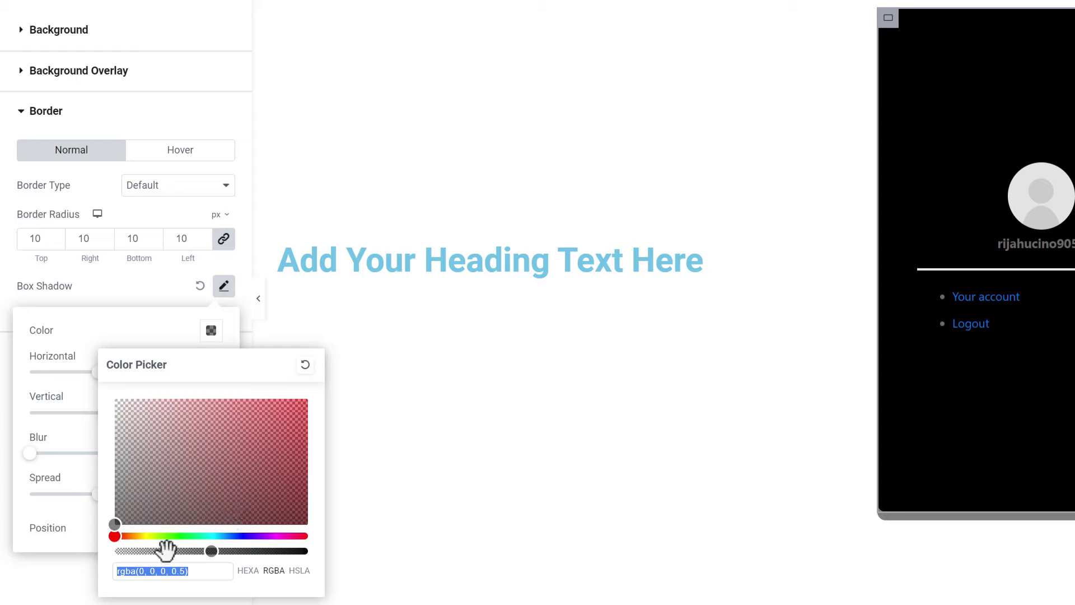
{"action": "left_click", "coordinate": [139, 536]}
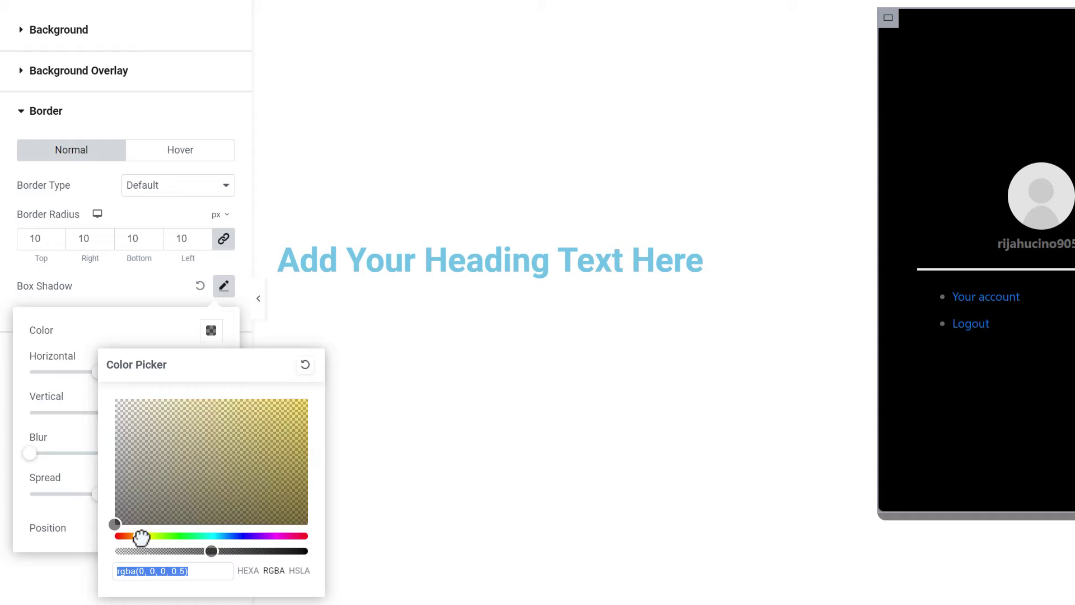
{"action": "left_click", "coordinate": [216, 458]}
{"action": "mouse_move", "coordinate": [218, 544]}
{"action": "left_mouse_down"}
{"action": "mouse_move", "coordinate": [325, 547]}
{"action": "mouse_move", "coordinate": [231, 551]}
{"action": "left_mouse_up"}
{"action": "key", "text": "alt+Tab"}
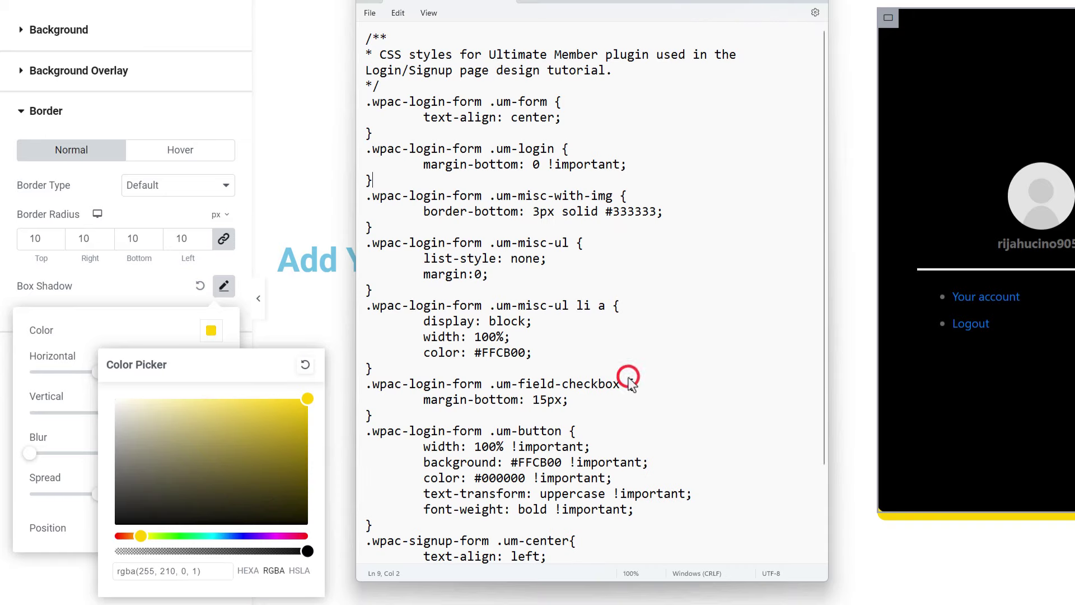
{"action": "left_click", "coordinate": [653, 201]}
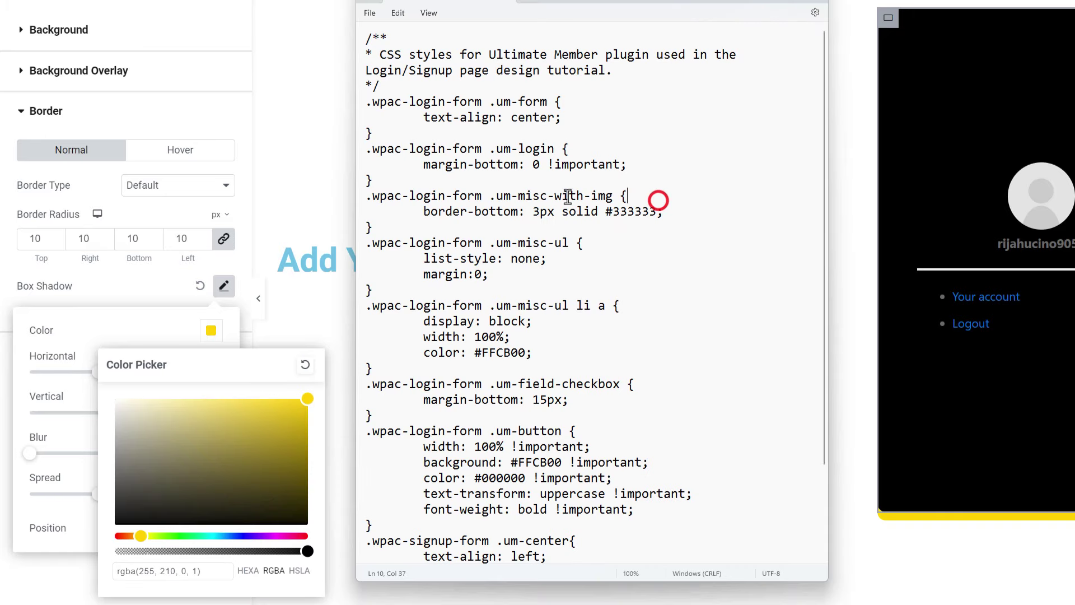
{"action": "double_click", "coordinate": [545, 462]}
{"action": "key", "text": "ctrl+c"}
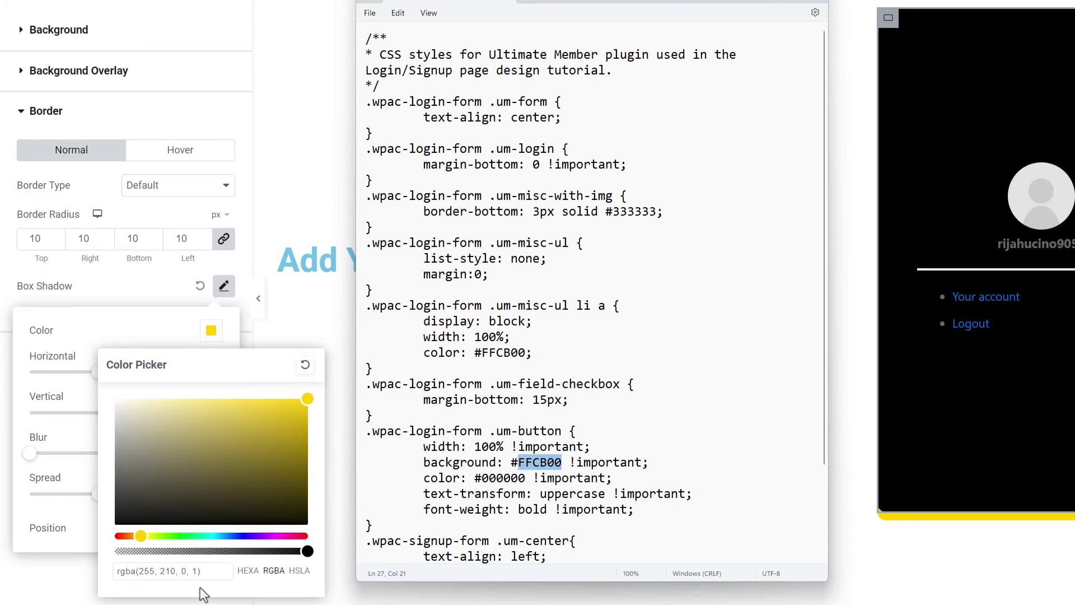
{"action": "triple_click", "coordinate": [209, 572]}
{"action": "key", "text": "ctrl+v"}
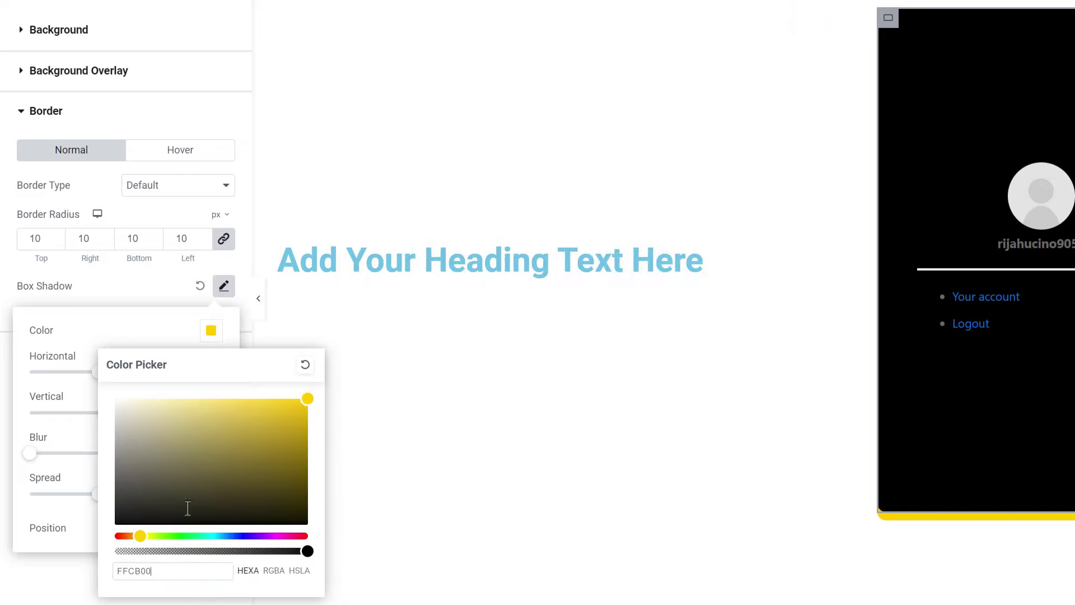
{"action": "left_click", "coordinate": [167, 340]}
{"action": "left_click", "coordinate": [212, 375]}
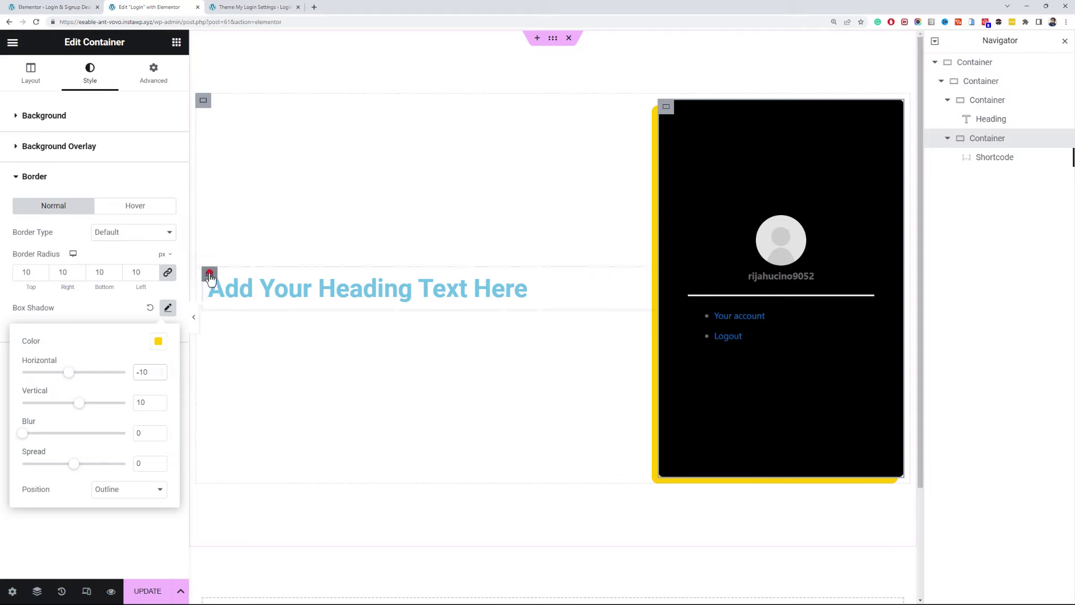
- Give the heading container a classic light grey #f9f9f9 background
{"action": "left_click", "coordinate": [209, 275]}
{"action": "left_click", "coordinate": [89, 78]}
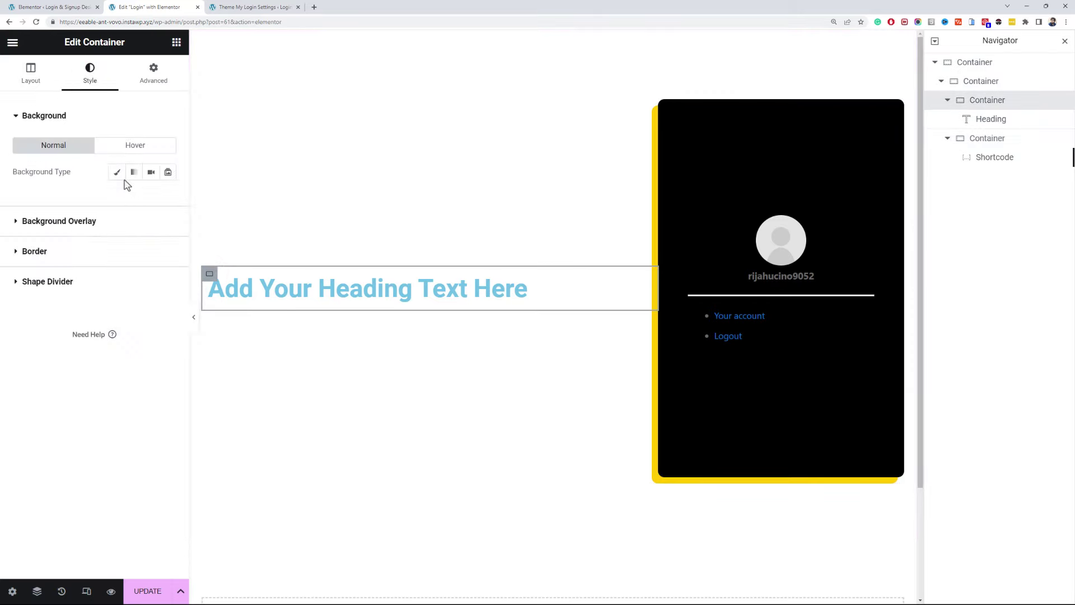
{"action": "left_click", "coordinate": [117, 172]}
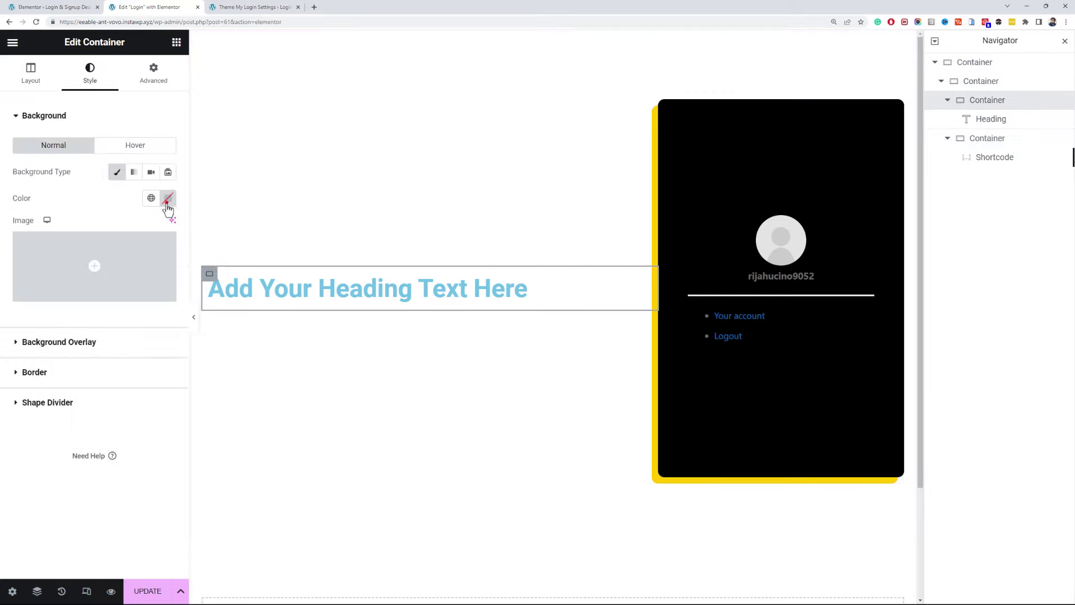
{"action": "left_click", "coordinate": [168, 201]}
{"action": "left_click", "coordinate": [143, 378]}
{"action": "type", "text": "#f9f9f9"}
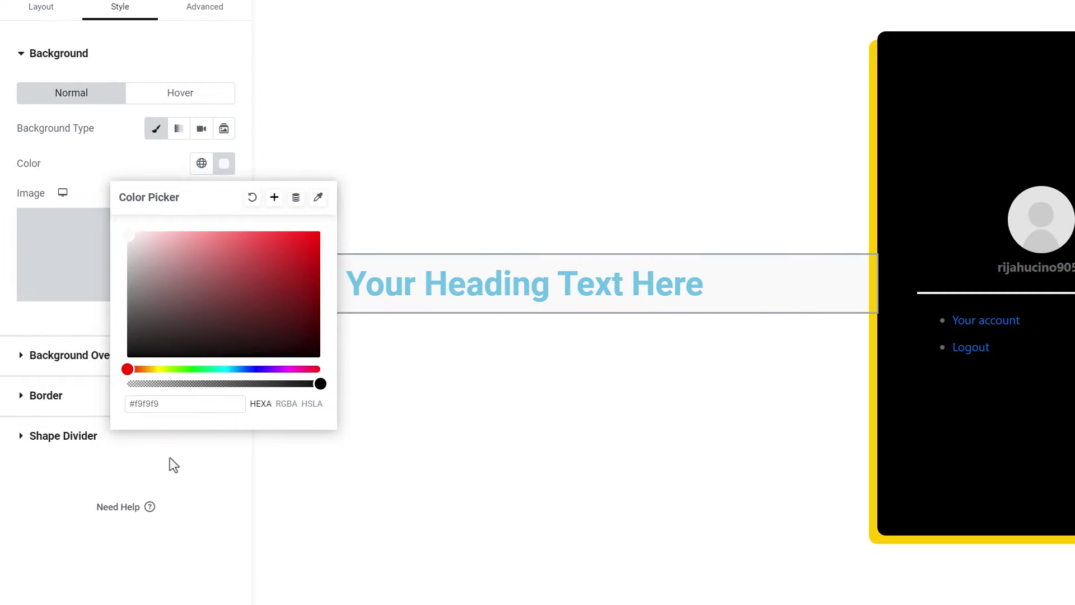
- Set the heading container's padding to 50
{"action": "left_click", "coordinate": [193, 7]}
{"action": "left_click", "coordinate": [46, 169]}
{"action": "type", "text": "50"}
- Round the container's top and left corners to 10 with unlinked radius values
{"action": "left_click", "coordinate": [107, 12]}
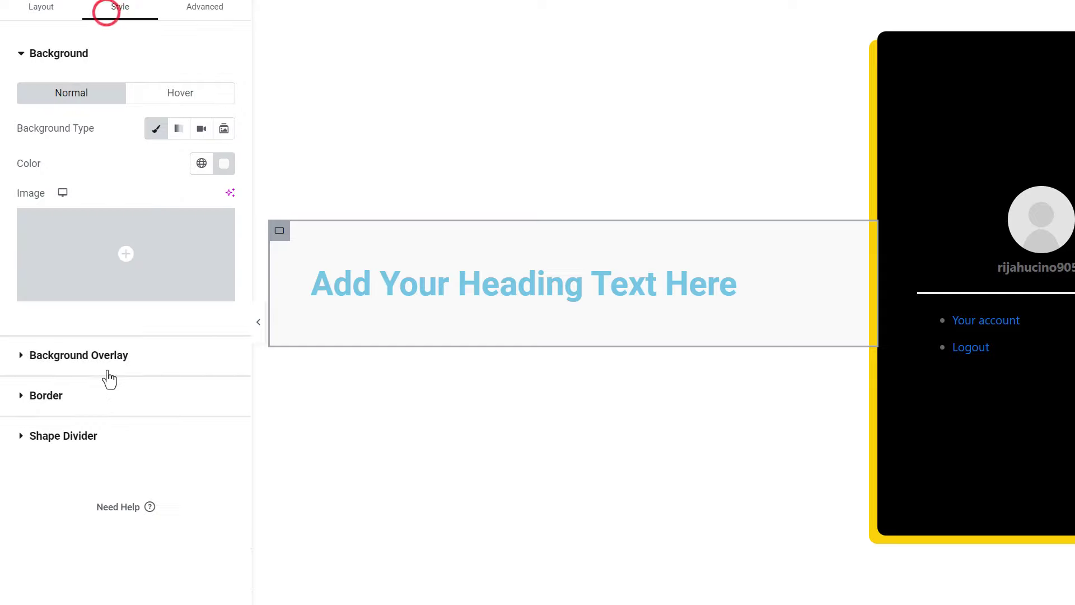
{"action": "left_click", "coordinate": [112, 391]}
{"action": "left_click", "coordinate": [224, 262]}
{"action": "left_click", "coordinate": [29, 262]}
{"action": "type", "text": "10"}
{"action": "left_click", "coordinate": [175, 263]}
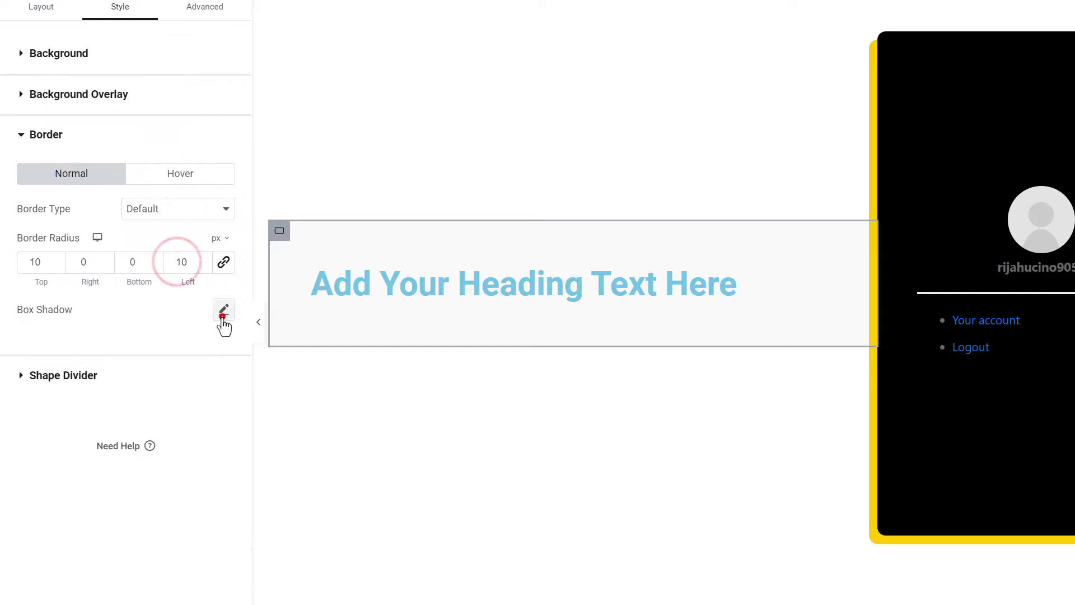
{"action": "type", "text": "10"}
- Add a solid black box shadow with no blur, offset 10 down and 10 left
{"action": "left_click", "coordinate": [222, 316]}
{"action": "left_click", "coordinate": [211, 354]}
{"action": "left_click_drag", "start_coordinate": [231, 569], "coordinate": [305, 572]}
{"action": "left_click", "coordinate": [79, 461]}
{"action": "left_click", "coordinate": [177, 472]}
{"action": "left_click", "coordinate": [211, 433]}
{"action": "left_click", "coordinate": [212, 399]}
{"action": "left_click", "coordinate": [212, 399]}
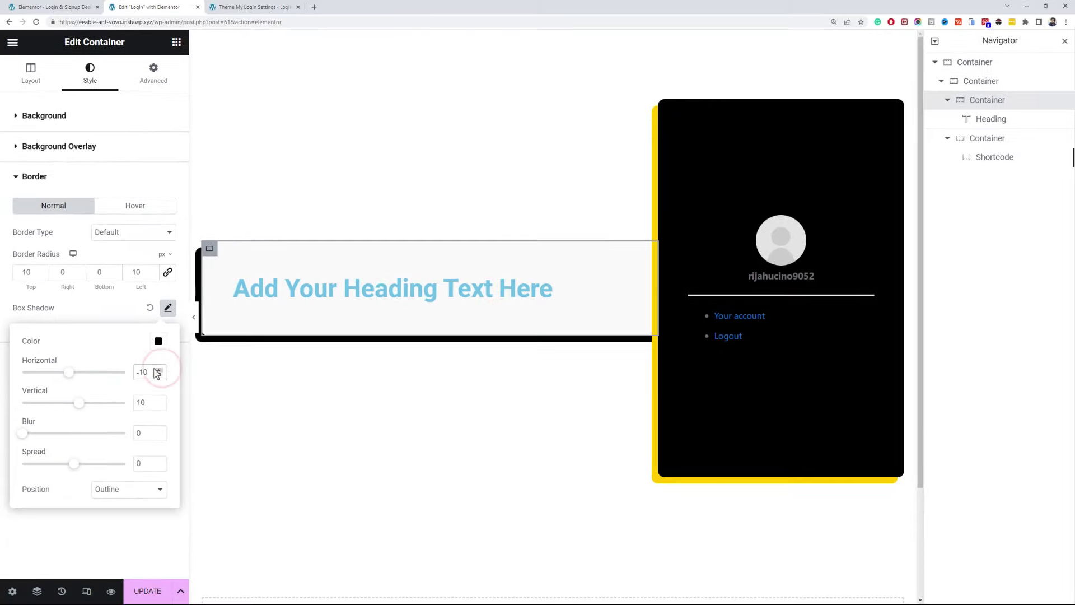
- Unlink the black card's margins and nudge its left margin to -4
{"action": "left_click", "coordinate": [666, 107]}
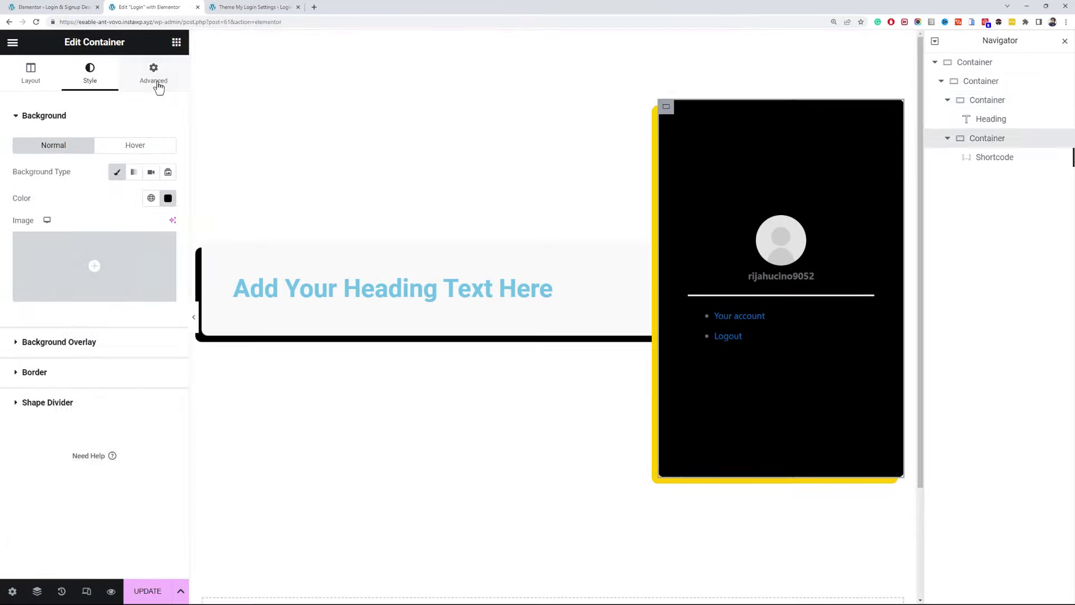
{"action": "left_click", "coordinate": [158, 83]}
{"action": "left_click", "coordinate": [167, 159]}
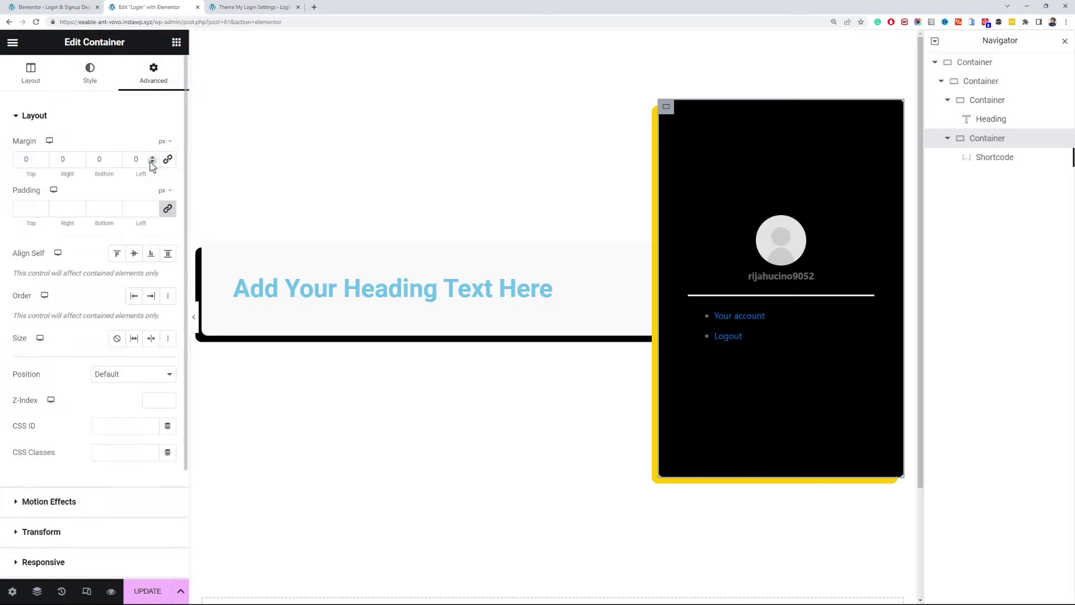
{"action": "left_click", "coordinate": [152, 162]}
{"action": "left_click", "coordinate": [152, 161]}
{"action": "left_click", "coordinate": [152, 162]}
{"action": "left_click", "coordinate": [151, 162]}
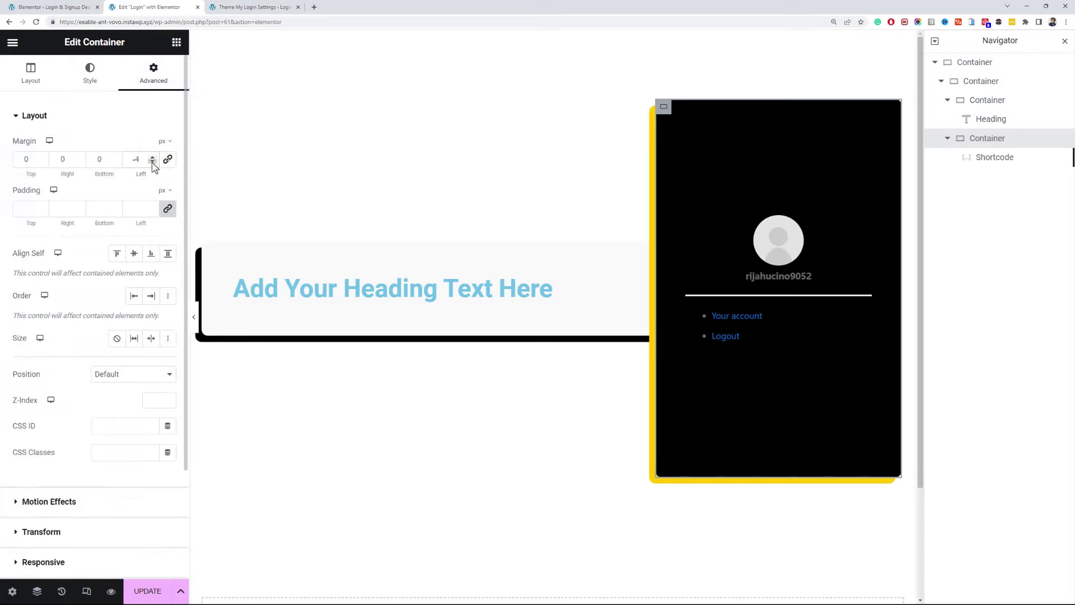
{"action": "left_click", "coordinate": [151, 162]}
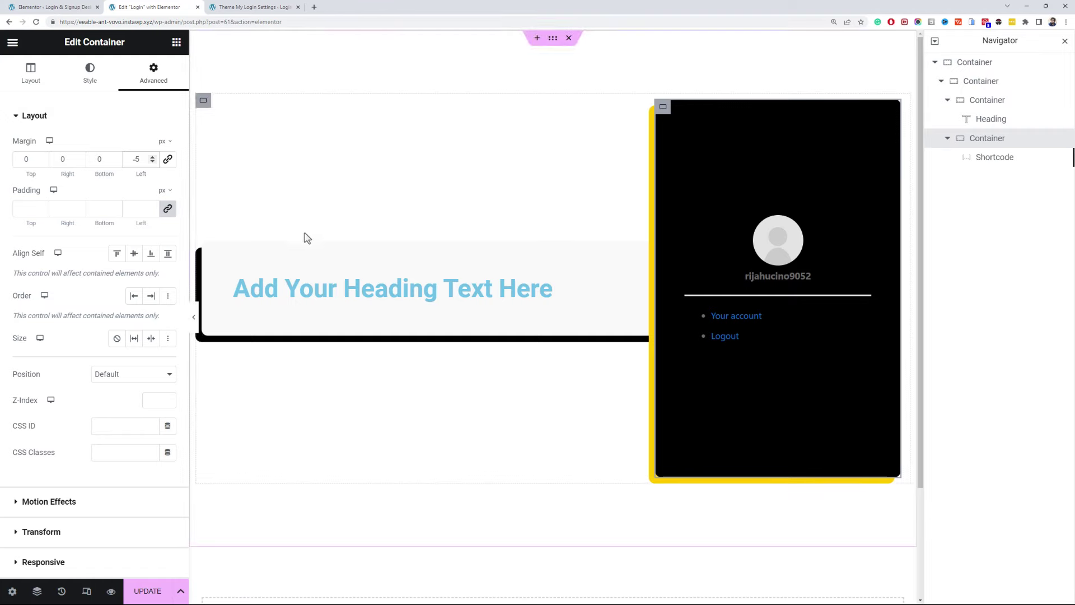
- Replace the placeholder heading title with 'Create a new account.'
{"action": "left_click", "coordinate": [469, 300]}
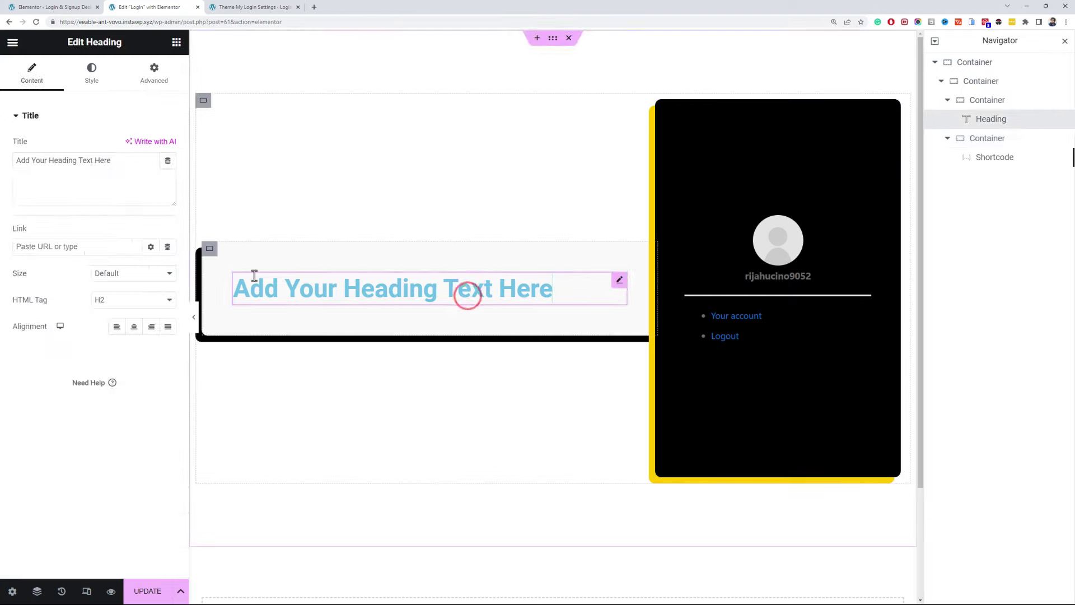
{"action": "triple_click", "coordinate": [122, 188]}
{"action": "type", "text": "Create a new account."}
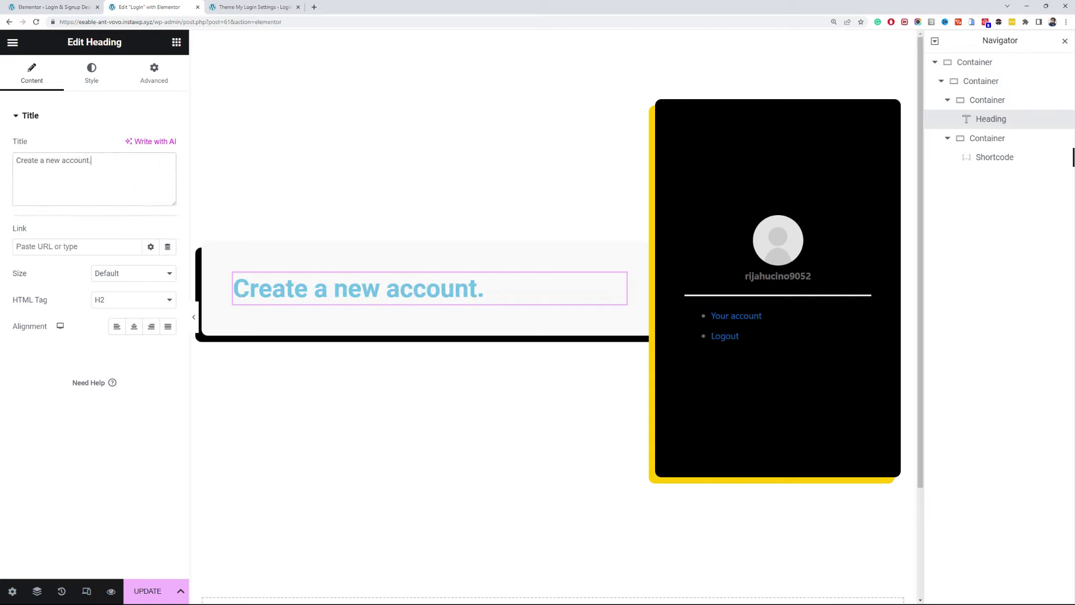
- Make the heading a dark global colour at 28px size, then copy it
{"action": "left_click", "coordinate": [92, 75]}
{"action": "left_click", "coordinate": [152, 146]}
{"action": "left_click", "coordinate": [103, 334]}
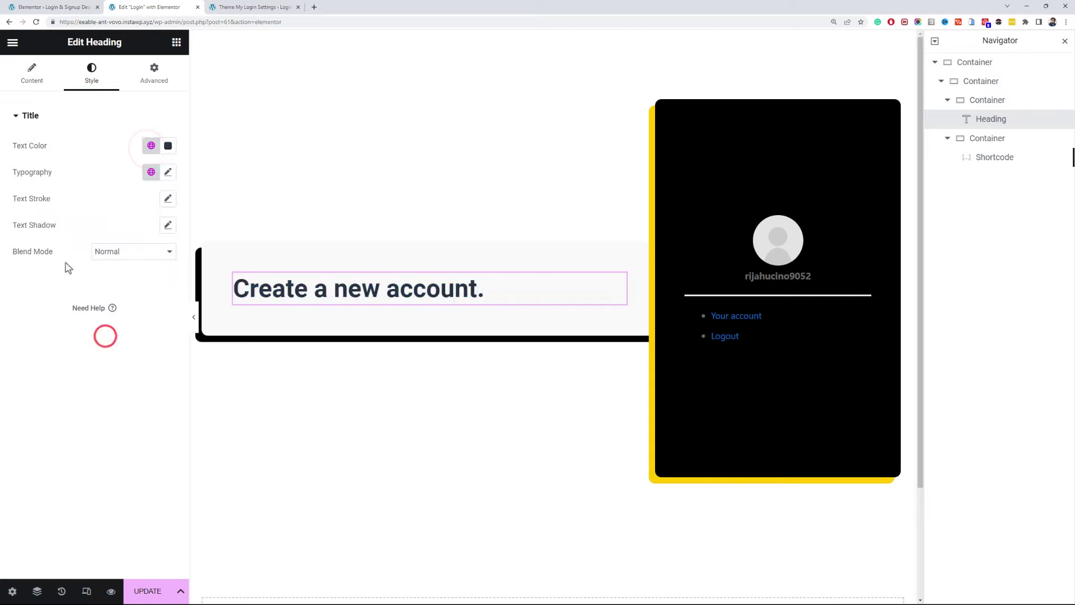
{"action": "left_click", "coordinate": [151, 172]}
{"action": "left_click", "coordinate": [96, 161]}
{"action": "left_click", "coordinate": [168, 172]}
{"action": "left_click", "coordinate": [146, 270]}
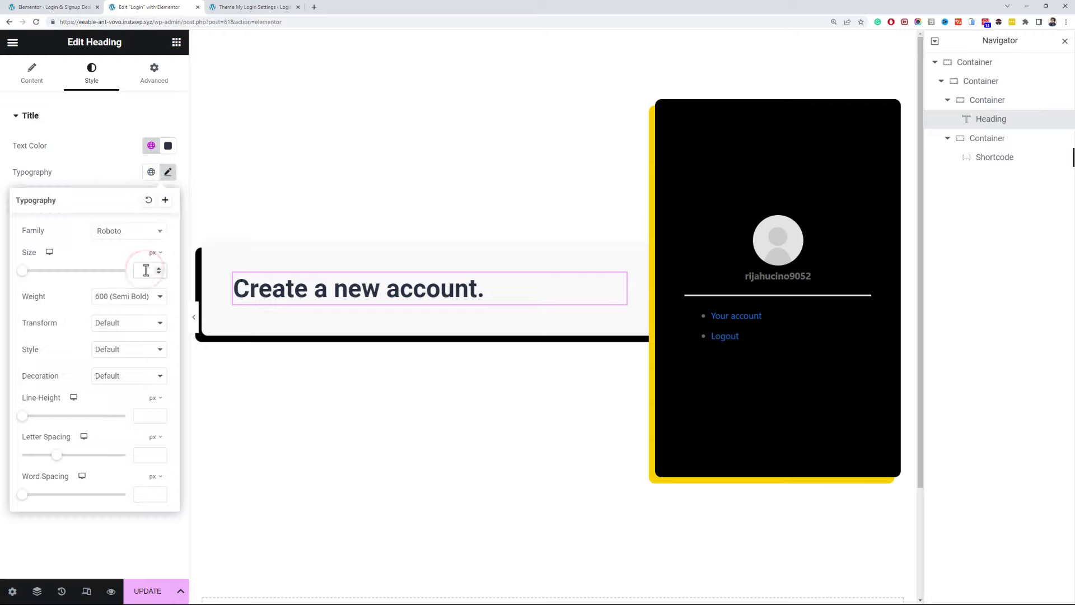
{"action": "type", "text": "28"}
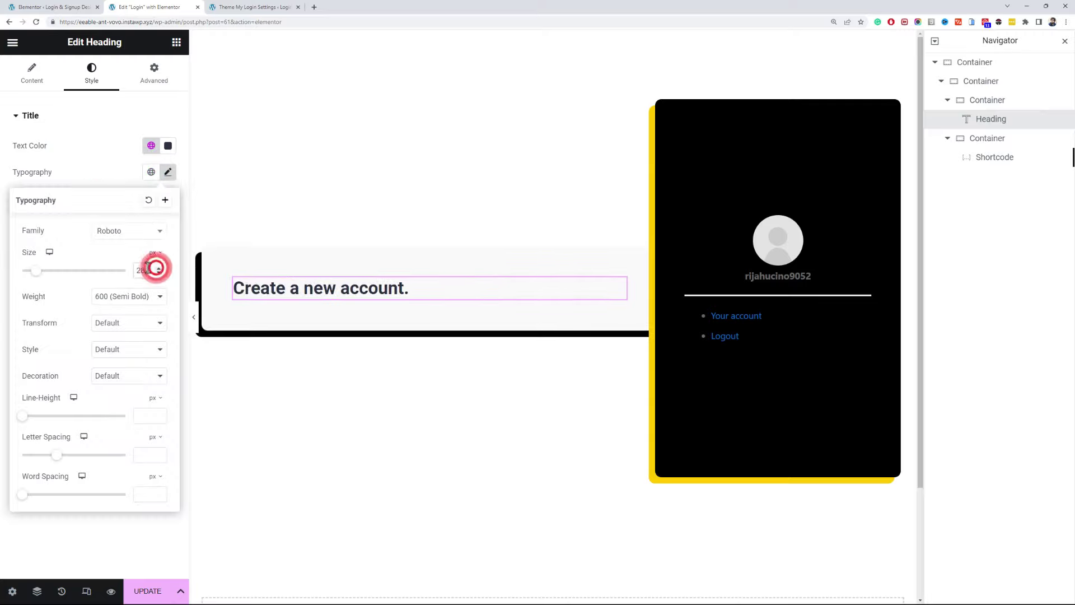
{"action": "left_click", "coordinate": [346, 326]}
- Paste the heading copy above the shortcode as an H4 reading 'Login to existing account'
{"action": "right_click", "coordinate": [765, 216]}
{"action": "left_click", "coordinate": [806, 286]}
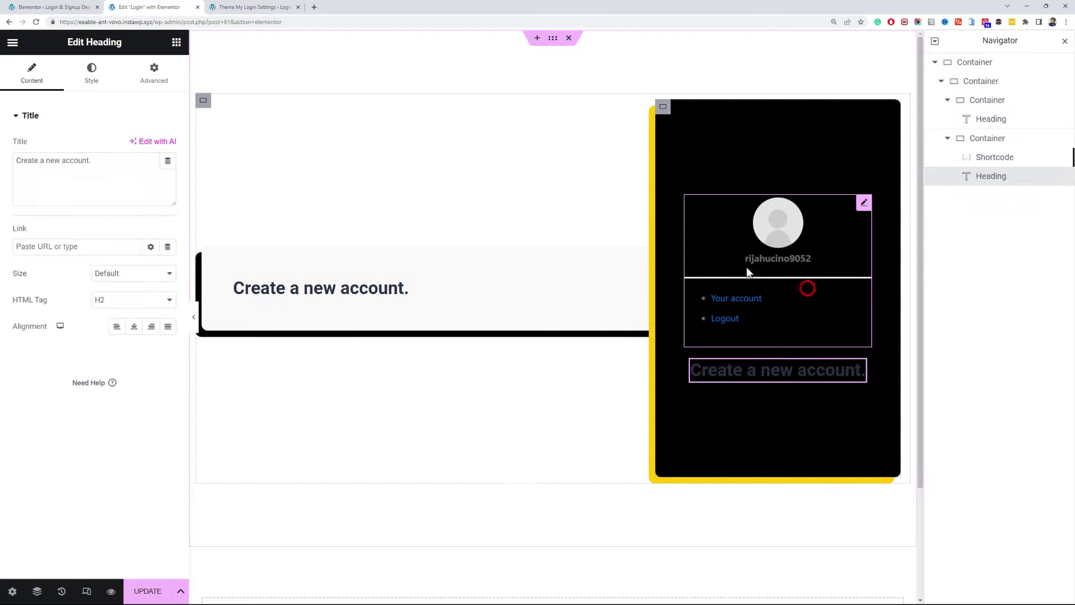
{"action": "left_click", "coordinate": [1005, 174]}
{"action": "left_click_drag", "start_coordinate": [1008, 164], "coordinate": [1003, 168]}
{"action": "left_click", "coordinate": [168, 300]}
{"action": "left_click", "coordinate": [120, 339]}
{"action": "triple_click", "coordinate": [156, 194]}
{"action": "type", "text": "Login to existing a"}
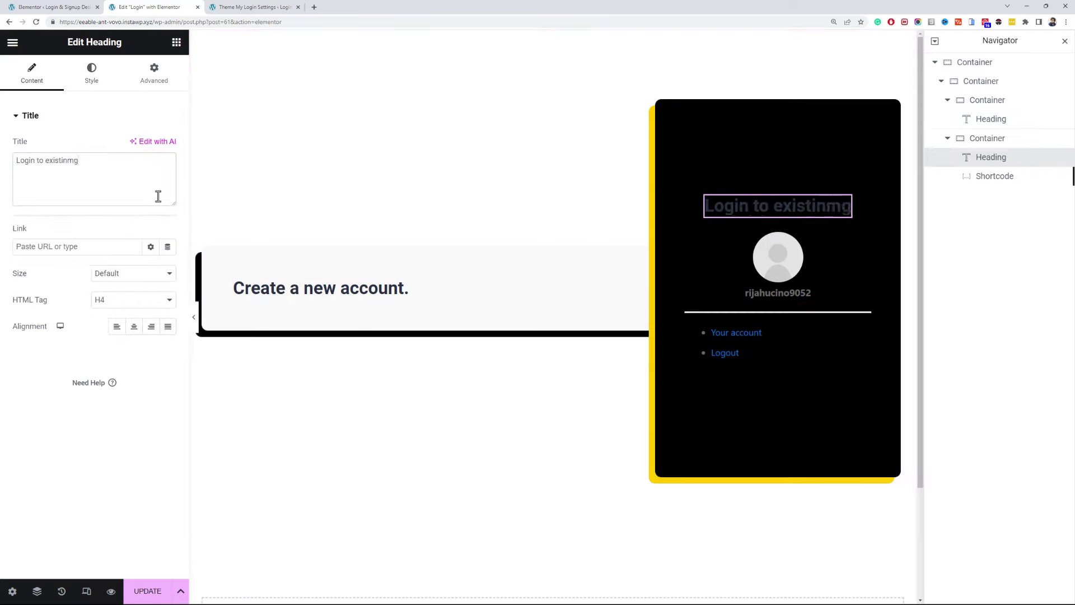
{"action": "type", "text": "ccount"}
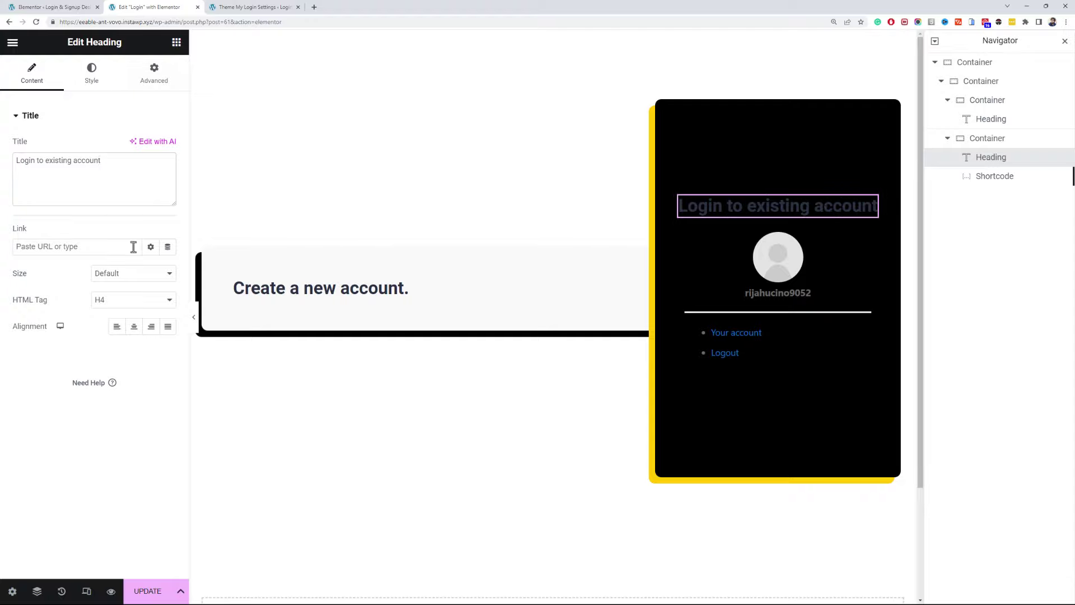
- Style the login heading white, in Poppins, at size 16
{"action": "left_click", "coordinate": [92, 73]}
{"action": "left_click", "coordinate": [151, 146]}
{"action": "left_click", "coordinate": [118, 283]}
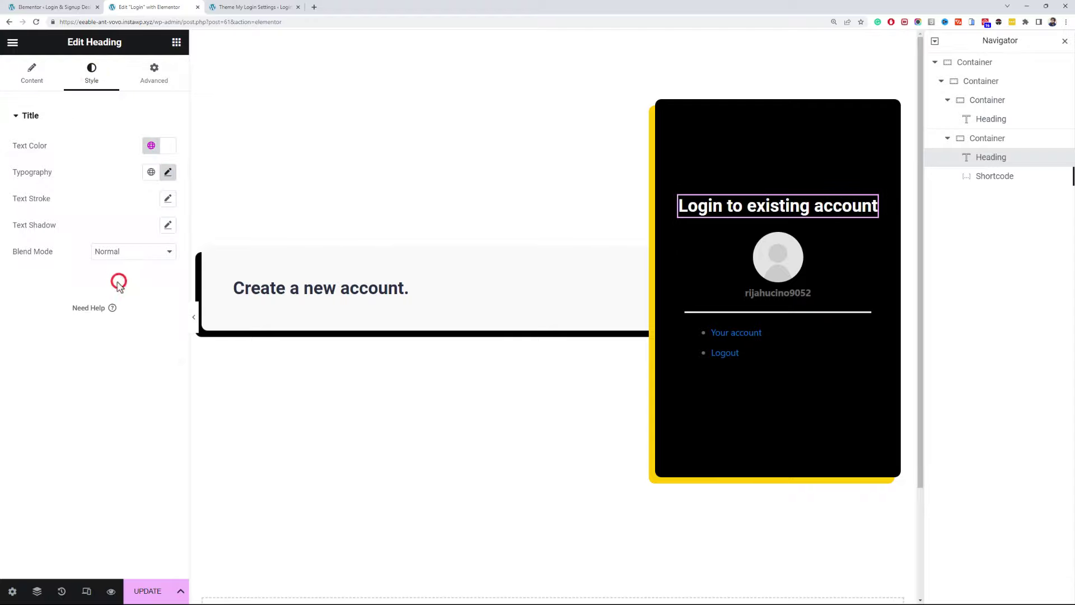
{"action": "left_click", "coordinate": [167, 174]}
{"action": "left_click", "coordinate": [147, 229]}
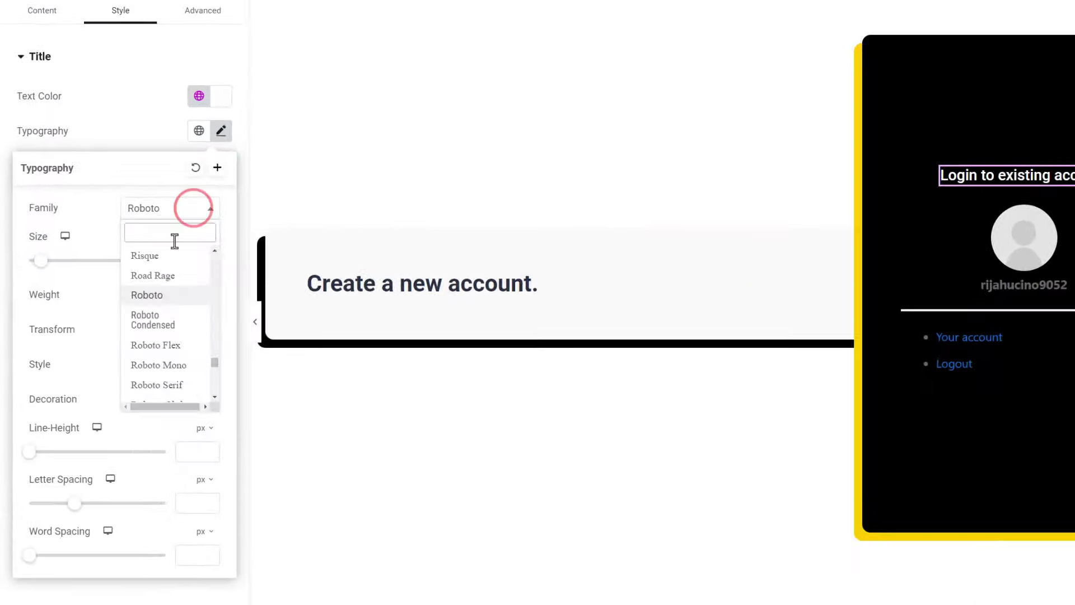
{"action": "type", "text": "popp"}
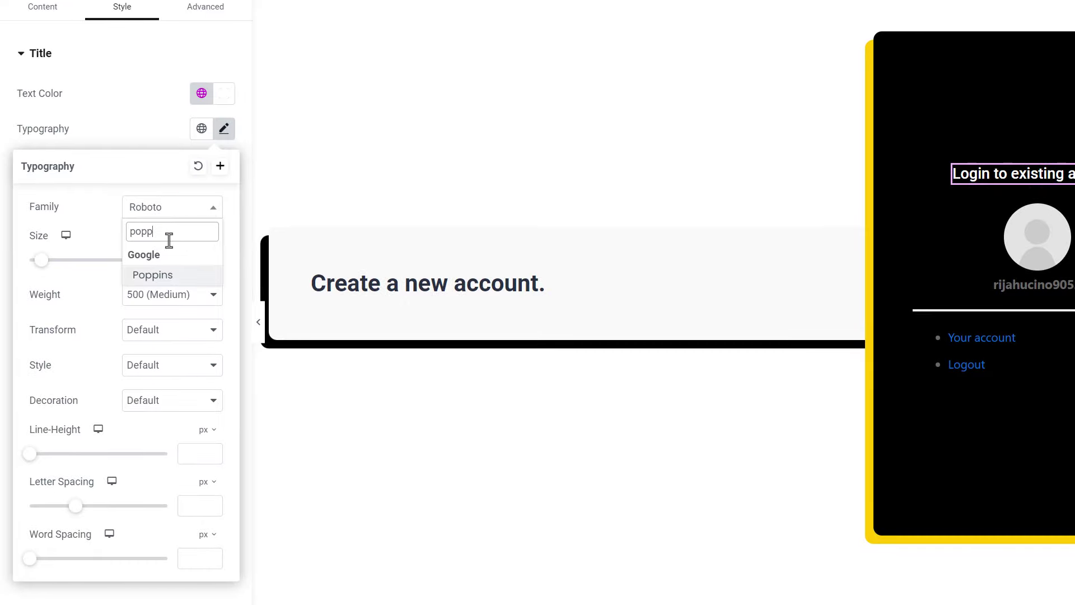
{"action": "left_click", "coordinate": [183, 280]}
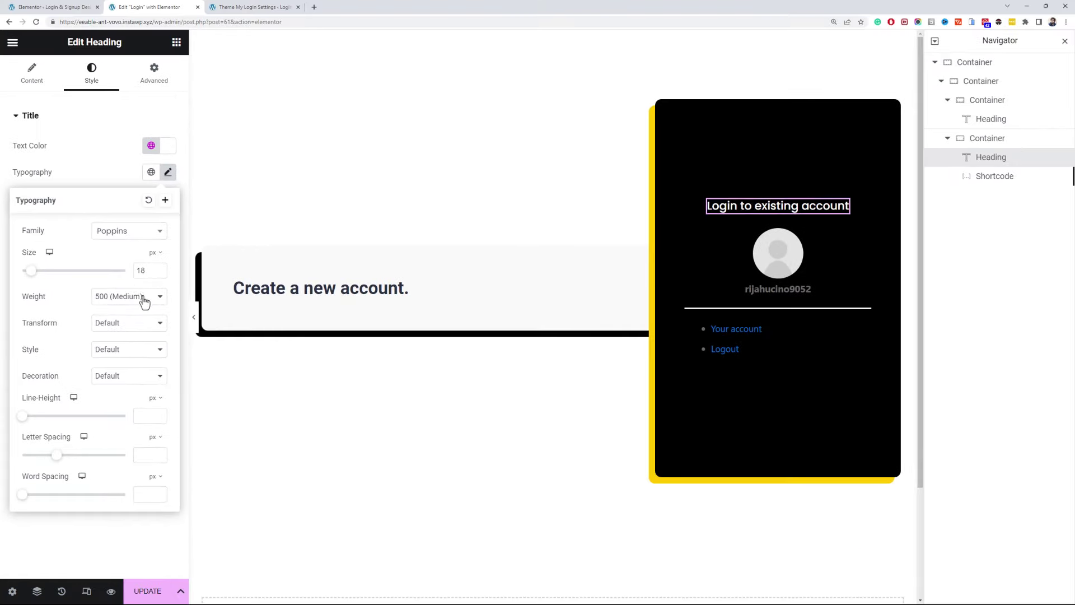
{"action": "left_click", "coordinate": [157, 274]}
{"action": "left_click", "coordinate": [158, 273]}
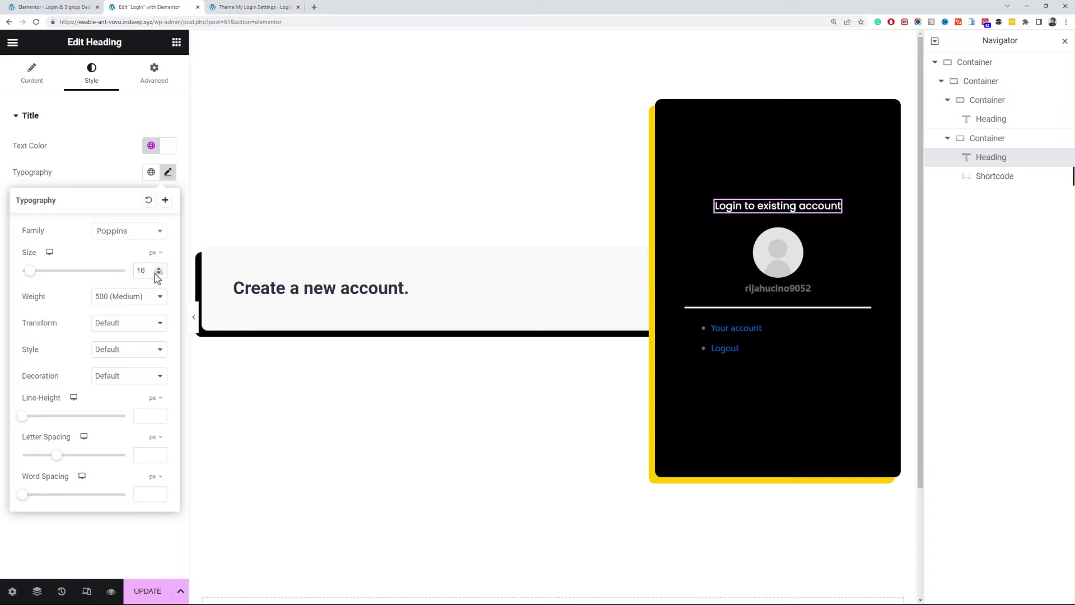
- Switch the 'Create a new account.' heading to Poppins and update the page
{"action": "left_click", "coordinate": [246, 287]}
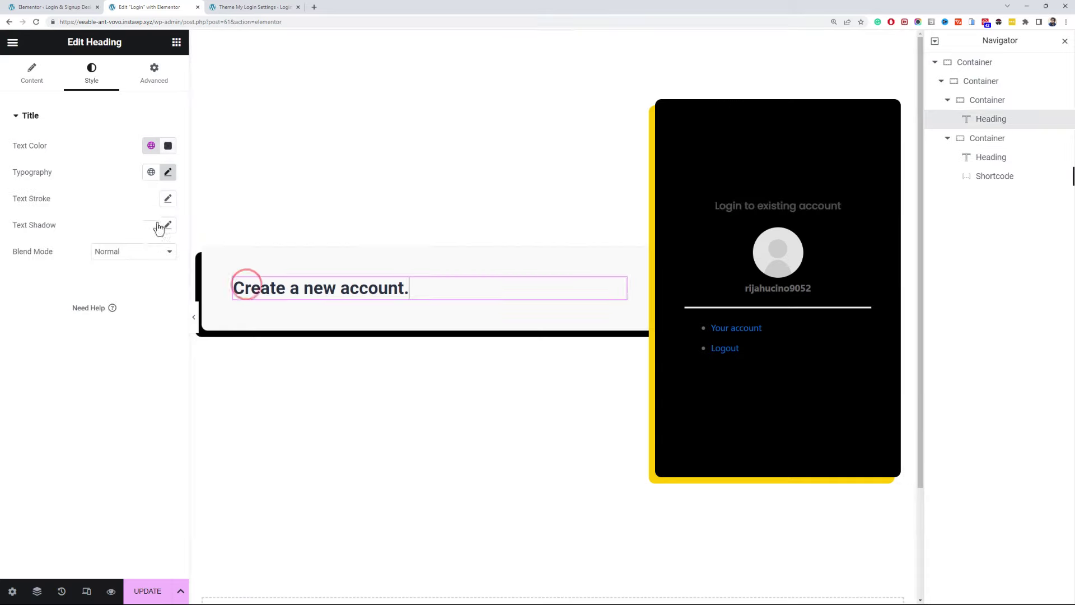
{"action": "left_click", "coordinate": [168, 169]}
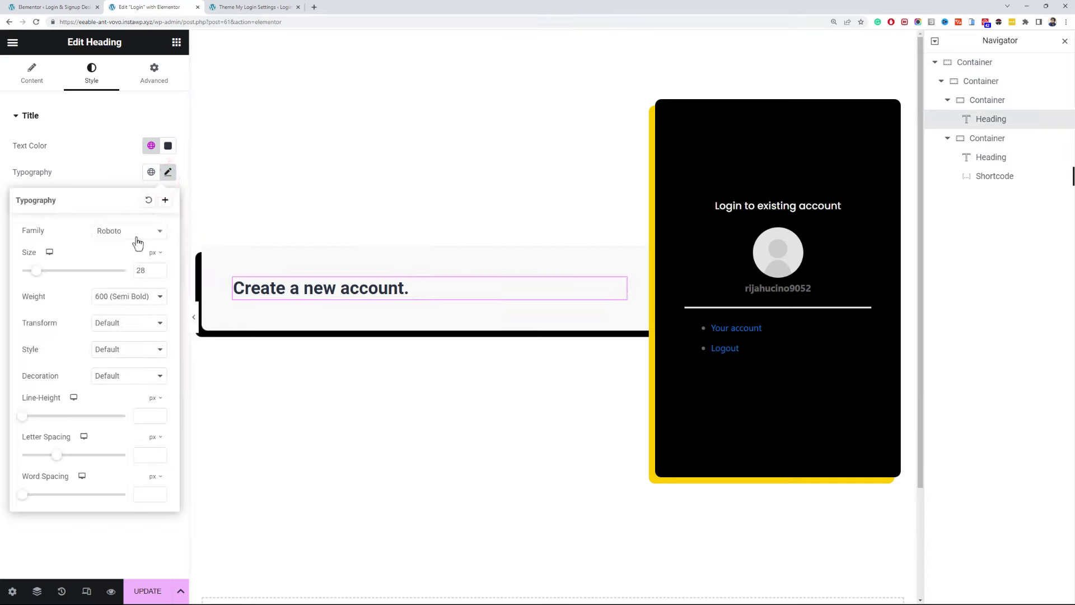
{"action": "left_click", "coordinate": [136, 231]}
{"action": "type", "text": "popp"}
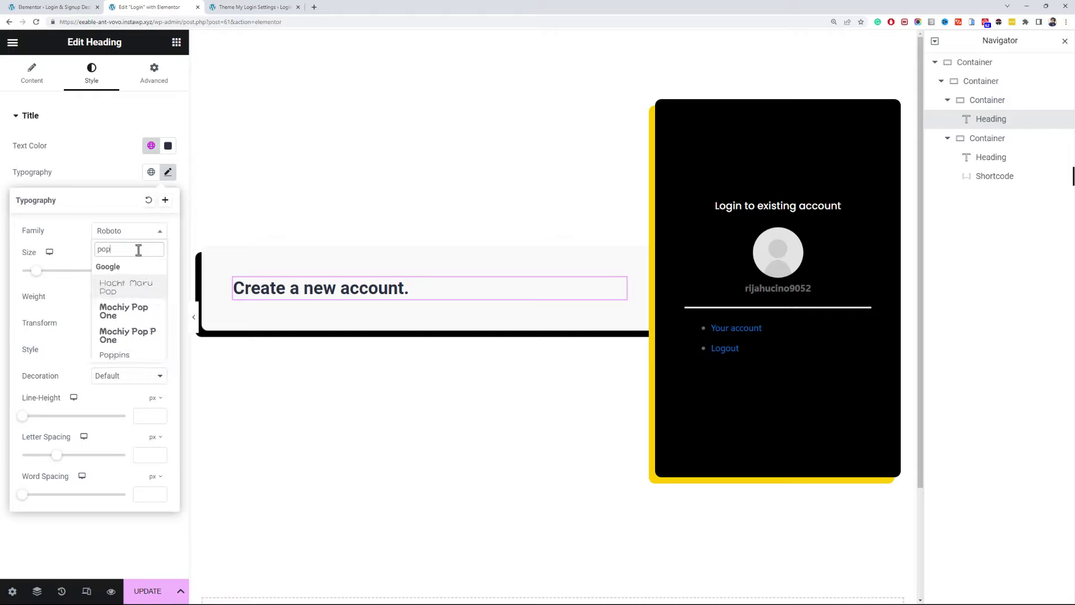
{"action": "left_click", "coordinate": [142, 282]}
{"action": "left_click", "coordinate": [103, 177]}
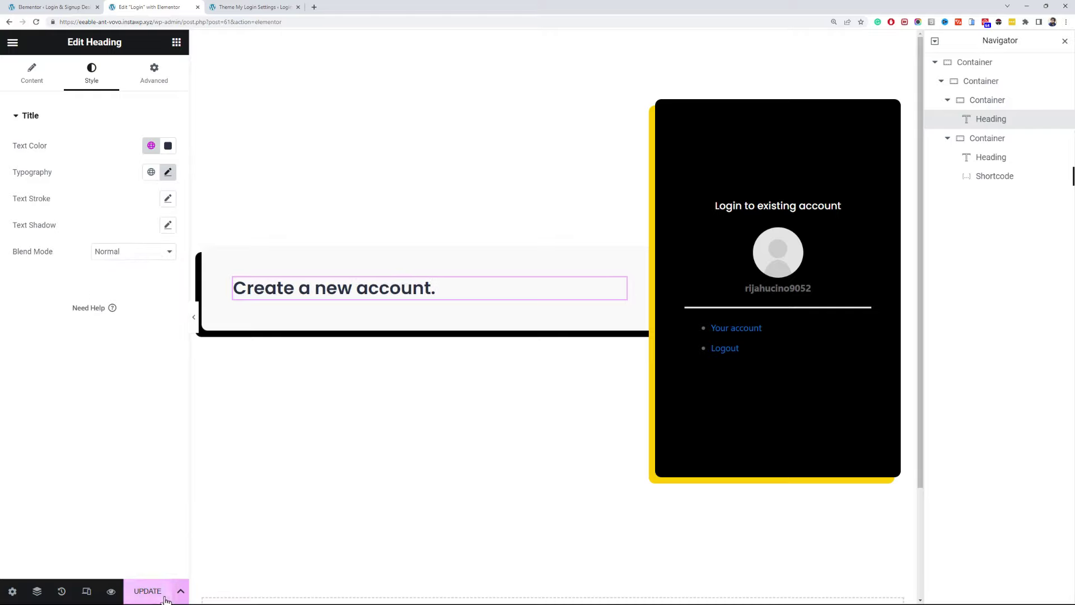
{"action": "left_click", "coordinate": [149, 592]}
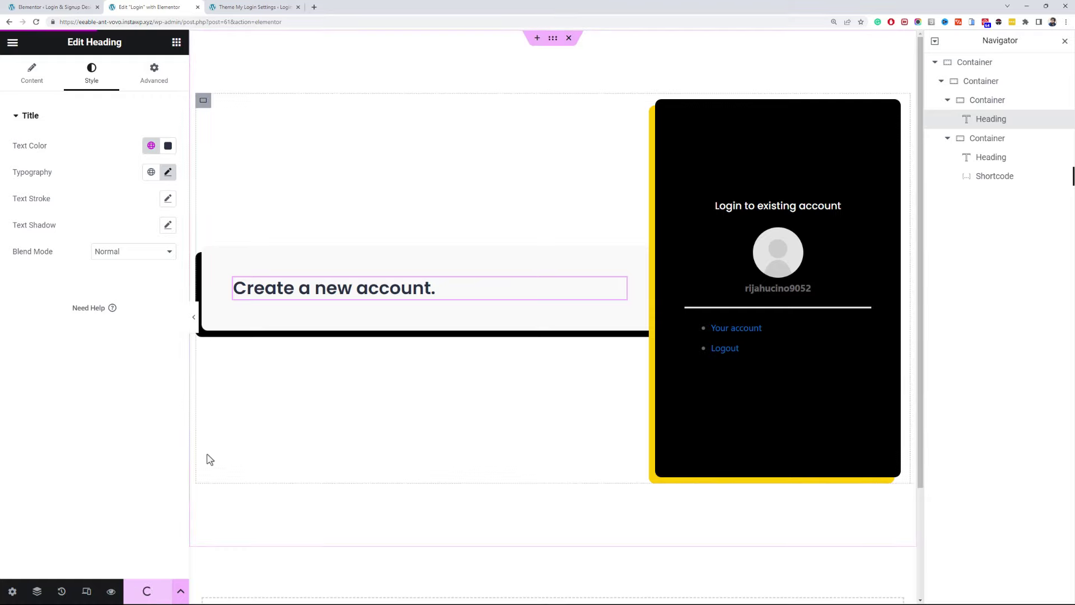
- Copy all the CSS rules from css.txt in Notepad
{"action": "key", "text": "alt+Tab"}
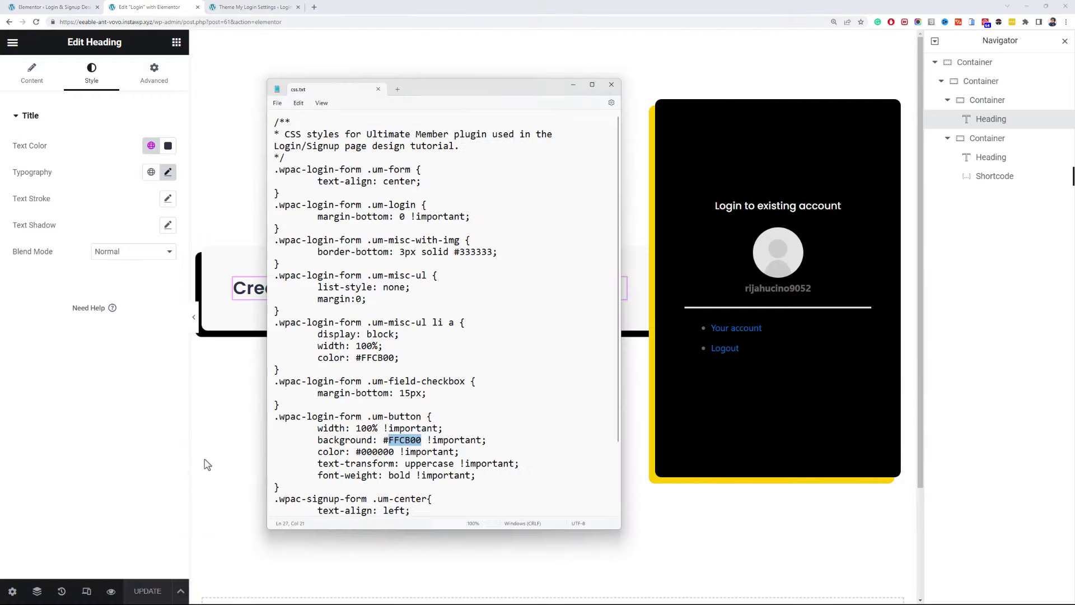
{"action": "left_click", "coordinate": [399, 365]}
{"action": "key", "text": "ctrl+a"}
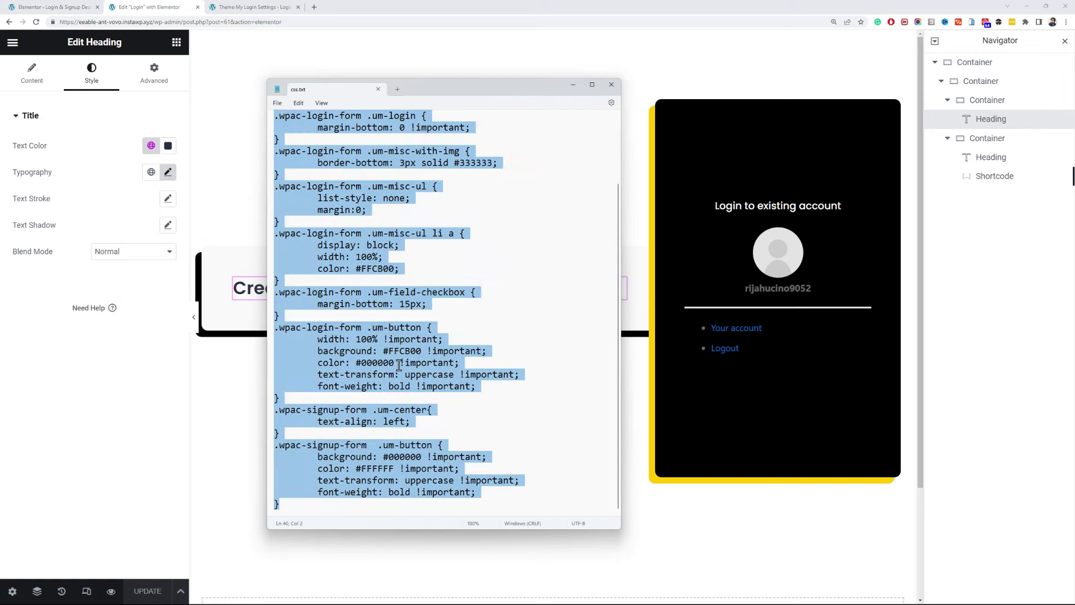
- Paste the rules into the Customizer's Additional CSS and copy the wpac-login-form class name
{"action": "left_click", "coordinate": [90, 7]}
{"action": "mouse_move", "coordinate": [46, 406]}
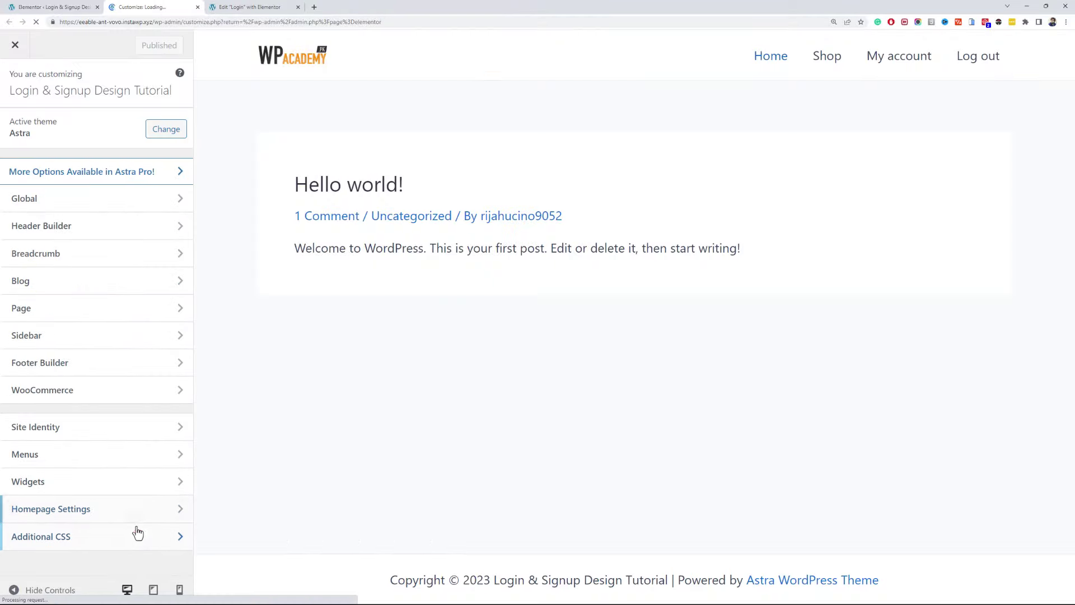
{"action": "left_click", "coordinate": [137, 533]}
{"action": "left_click", "coordinate": [169, 314]}
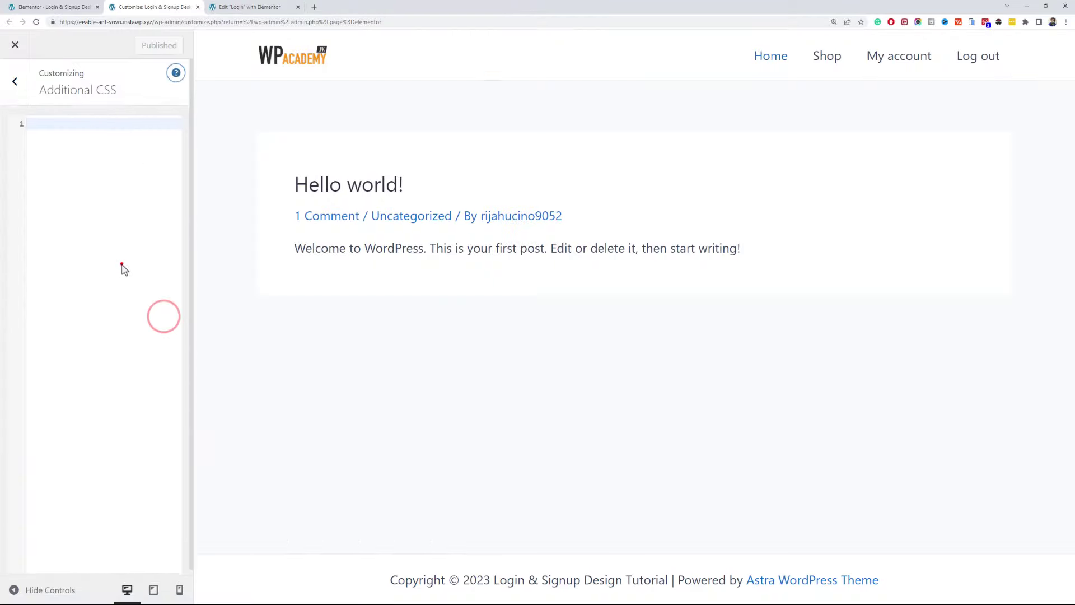
{"action": "left_click", "coordinate": [122, 268]}
{"action": "key", "text": "ctrl+v"}
{"action": "scroll", "coordinate": [95, 233], "scroll_direction": "up", "scroll_amount": 3}
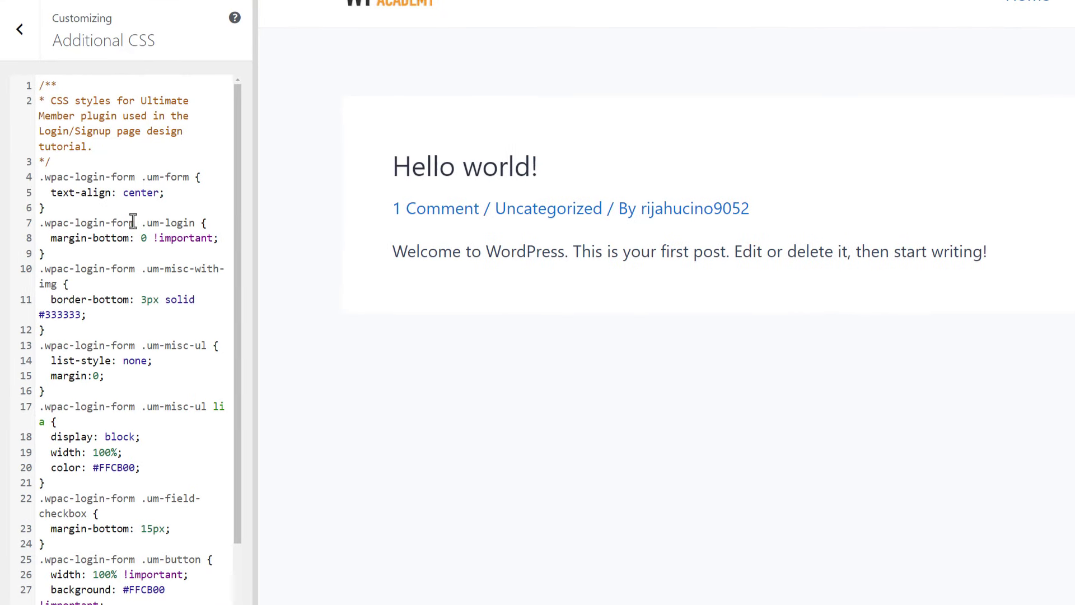
{"action": "left_click_drag", "start_coordinate": [135, 222], "coordinate": [43, 222]}
{"action": "key", "text": "ctrl+c"}
{"action": "left_click", "coordinate": [232, 7]}
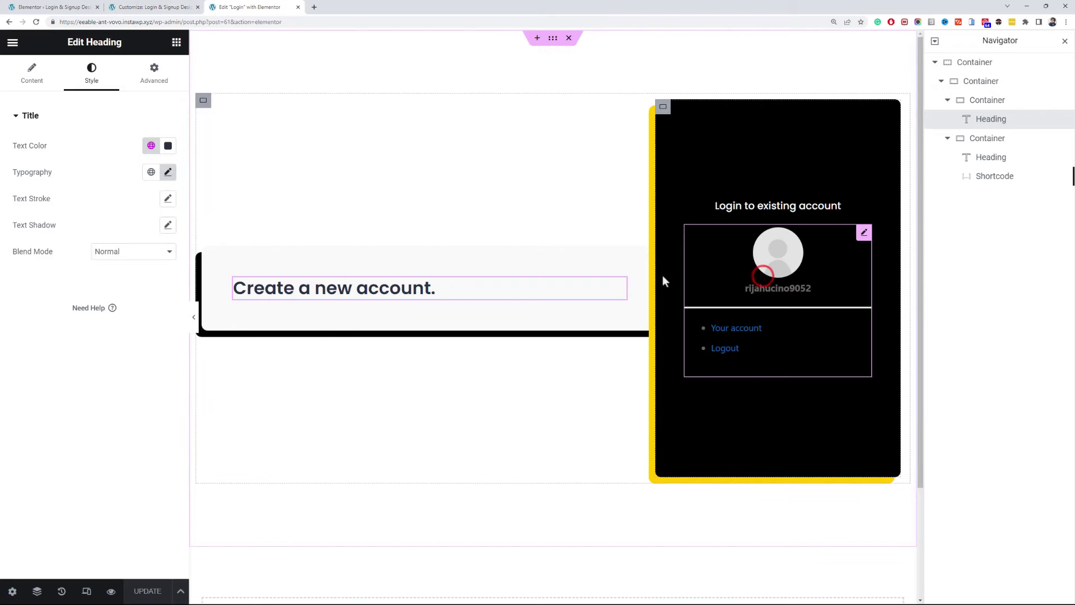
- Paste wpac-login-form into the login shortcode's CSS Classes field
{"action": "left_click", "coordinate": [751, 281]}
{"action": "scroll", "coordinate": [134, 448], "scroll_direction": "down", "scroll_amount": 3}
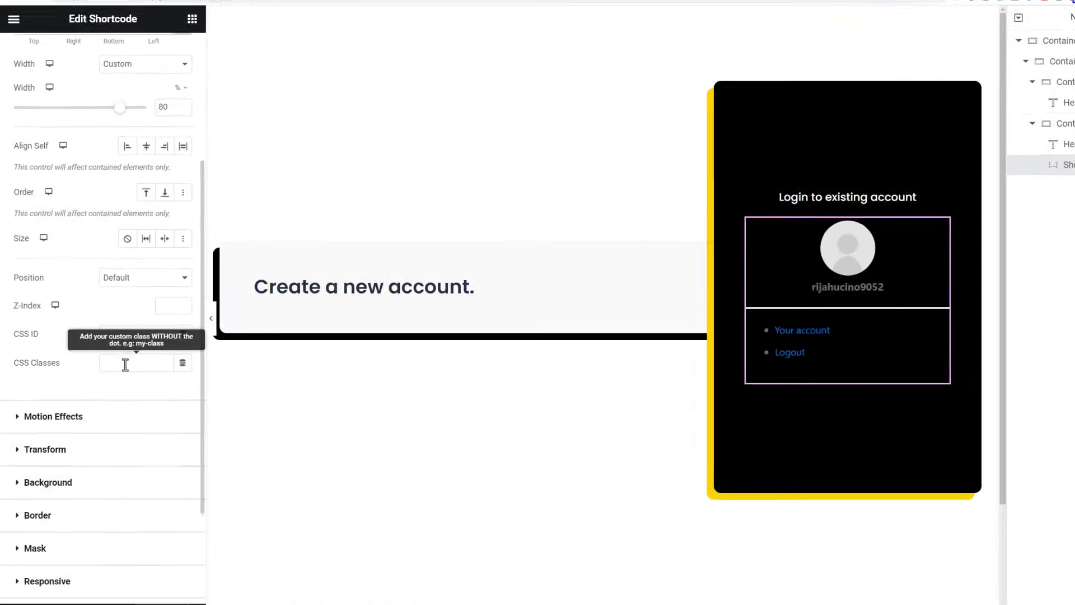
{"action": "left_click", "coordinate": [118, 358]}
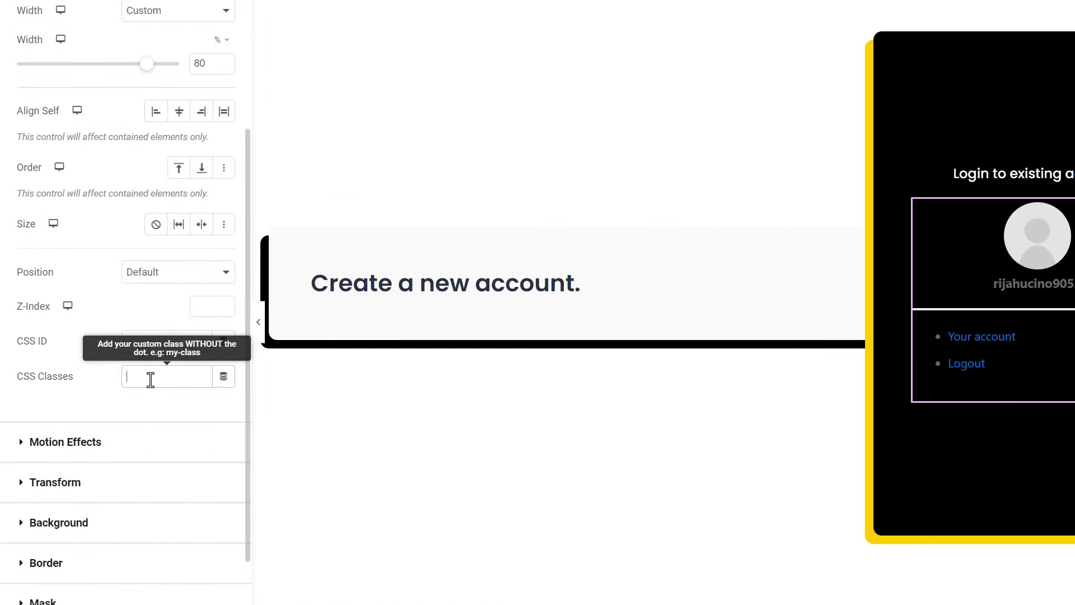
{"action": "key", "text": "ctrl+v"}
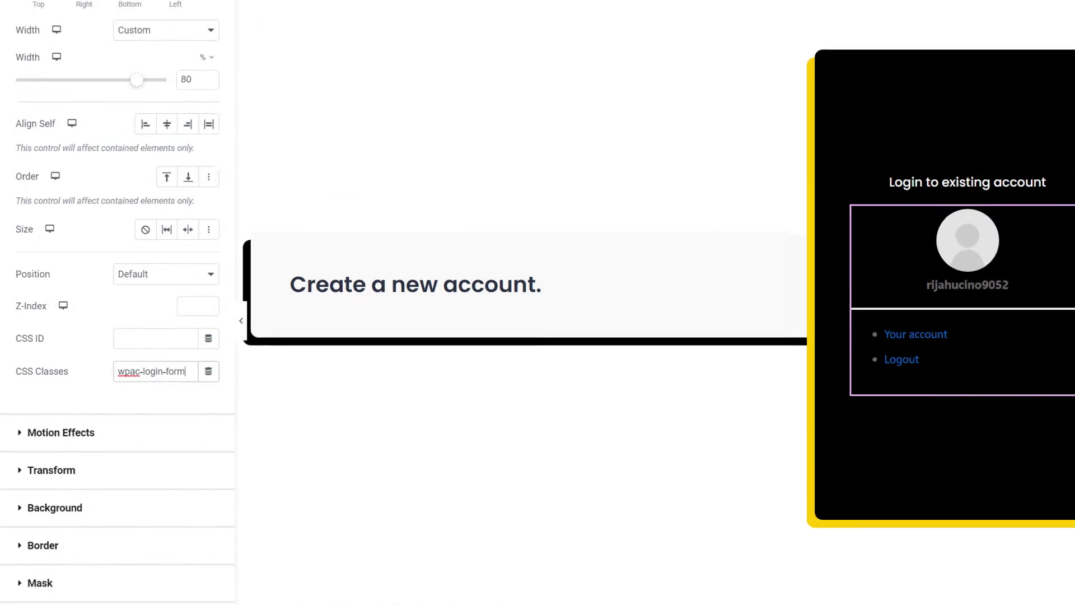
- Select the wpac-signup-form class name in the Additional CSS
{"action": "left_click", "coordinate": [118, 7]}
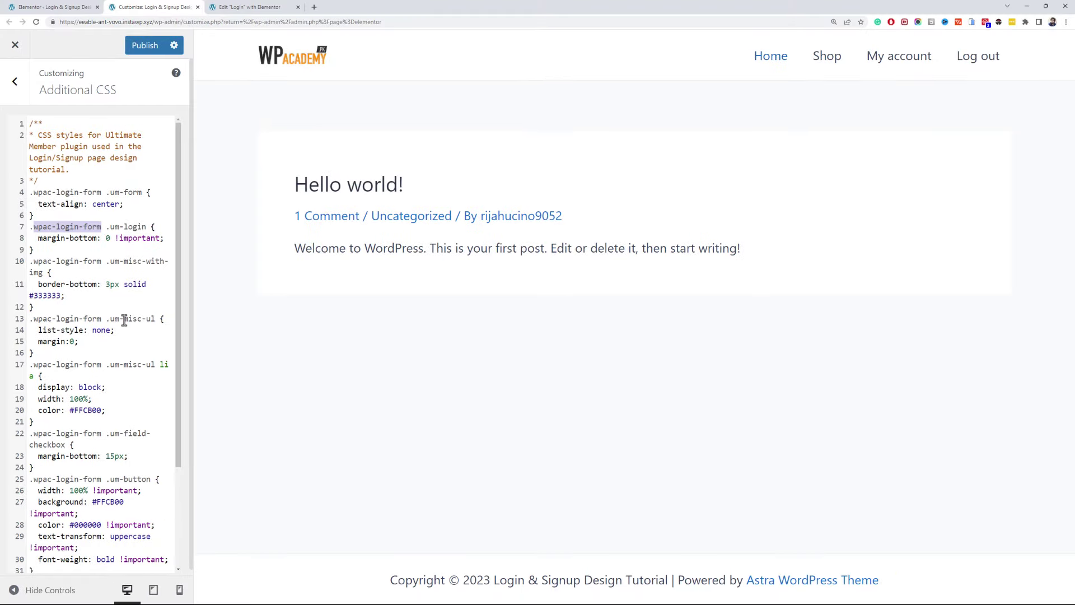
{"action": "scroll", "coordinate": [124, 320], "scroll_direction": "down", "scroll_amount": 3}
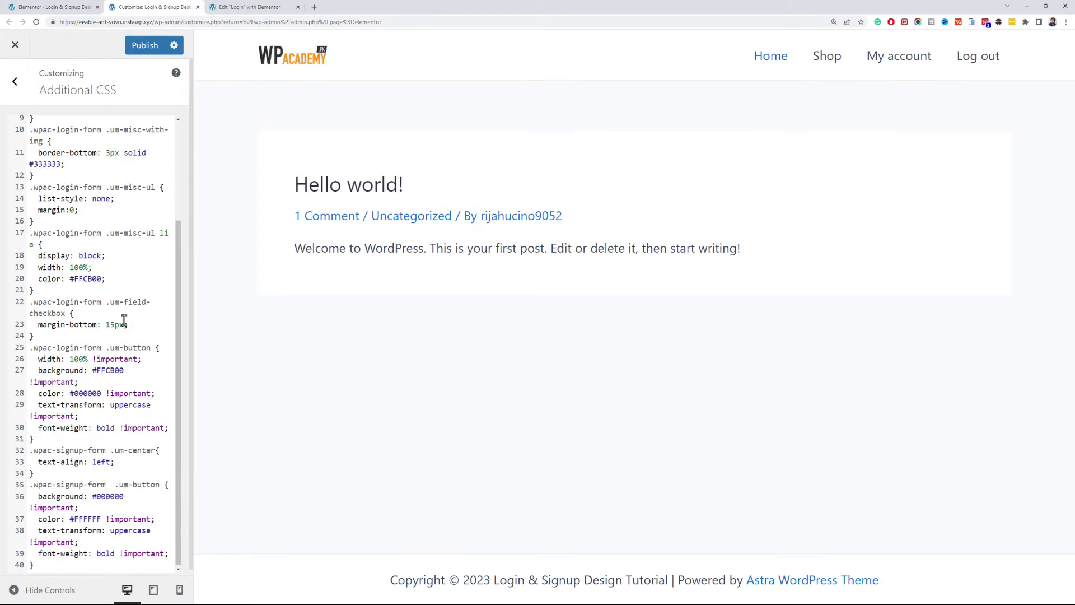
{"action": "scroll", "coordinate": [124, 321], "scroll_direction": "down", "scroll_amount": 1}
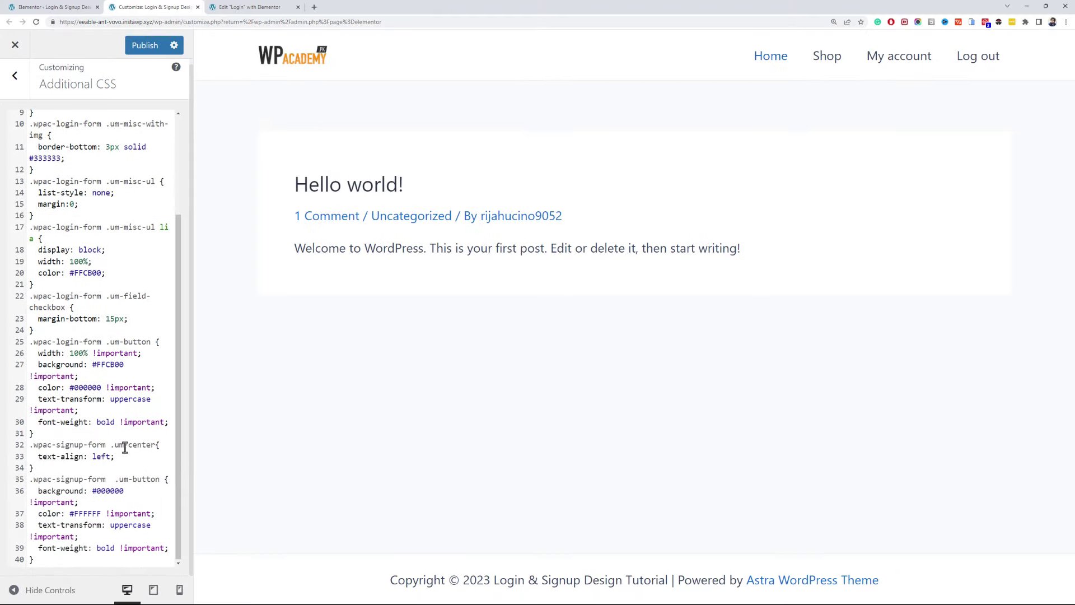
{"action": "left_click", "coordinate": [109, 455]}
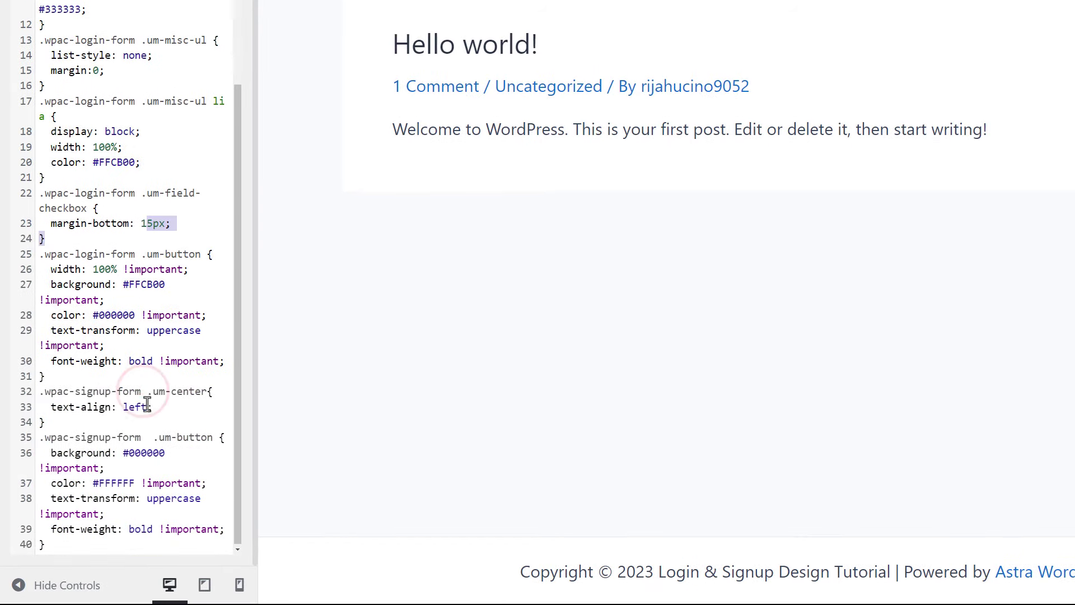
{"action": "left_click_drag", "start_coordinate": [144, 391], "coordinate": [44, 396]}
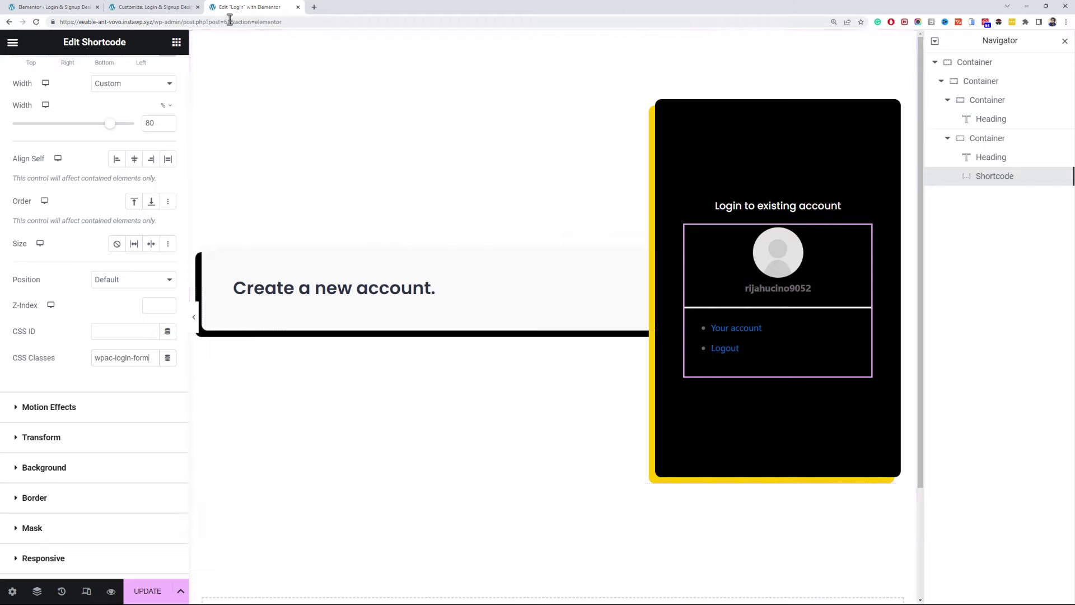
- Publish the Additional CSS and update the login page in Elementor
{"action": "left_click", "coordinate": [166, 8]}
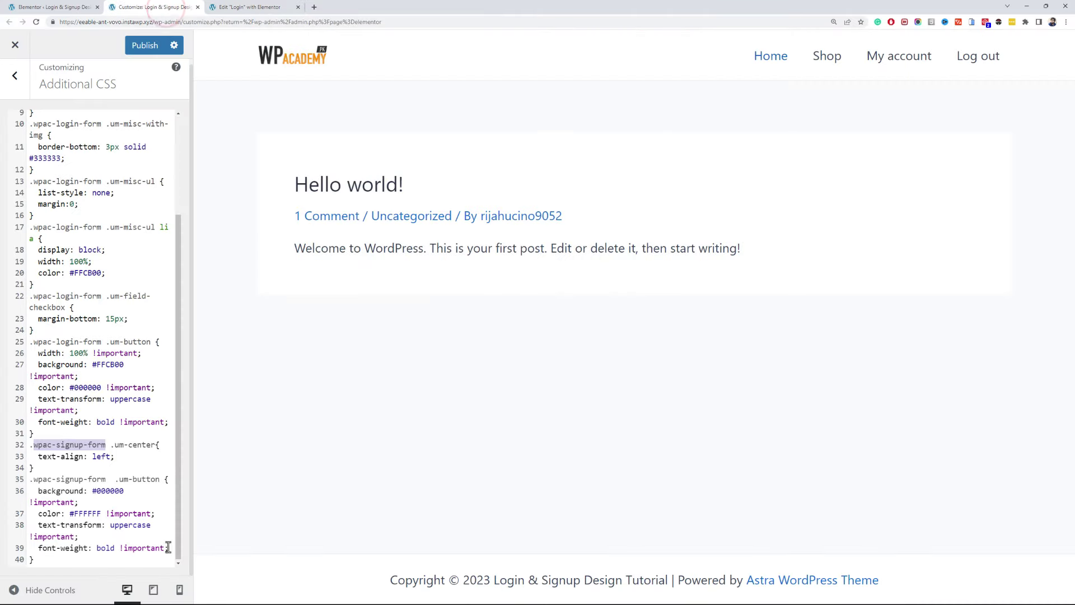
{"action": "left_click", "coordinate": [145, 46]}
{"action": "left_click", "coordinate": [212, 8]}
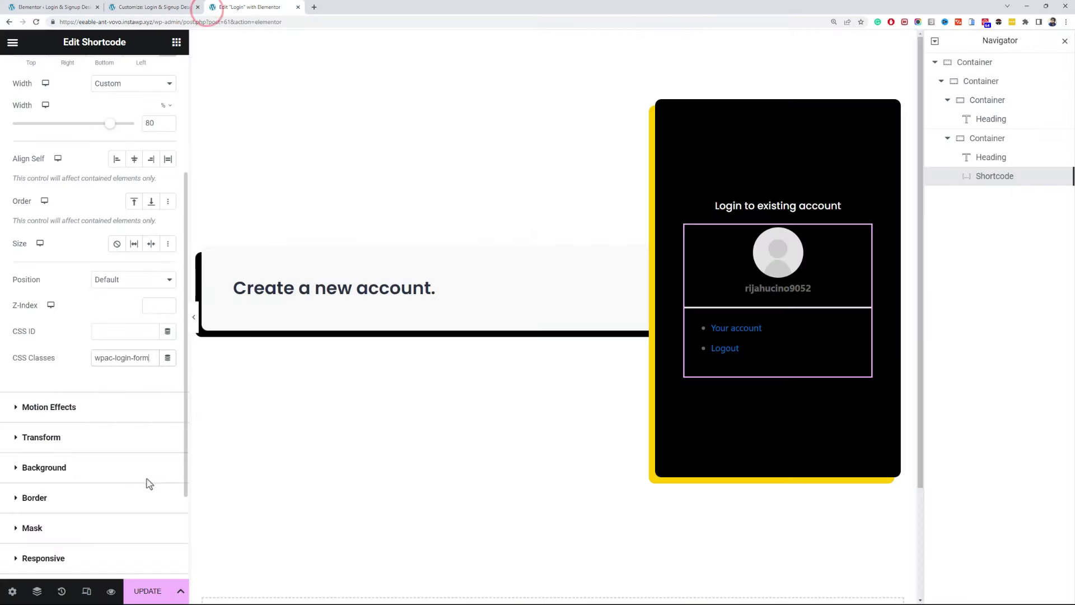
{"action": "left_click", "coordinate": [157, 596]}
- Review the login list link rules: full width and yellow colour
{"action": "left_click", "coordinate": [151, 7]}
{"action": "left_click", "coordinate": [120, 229]}
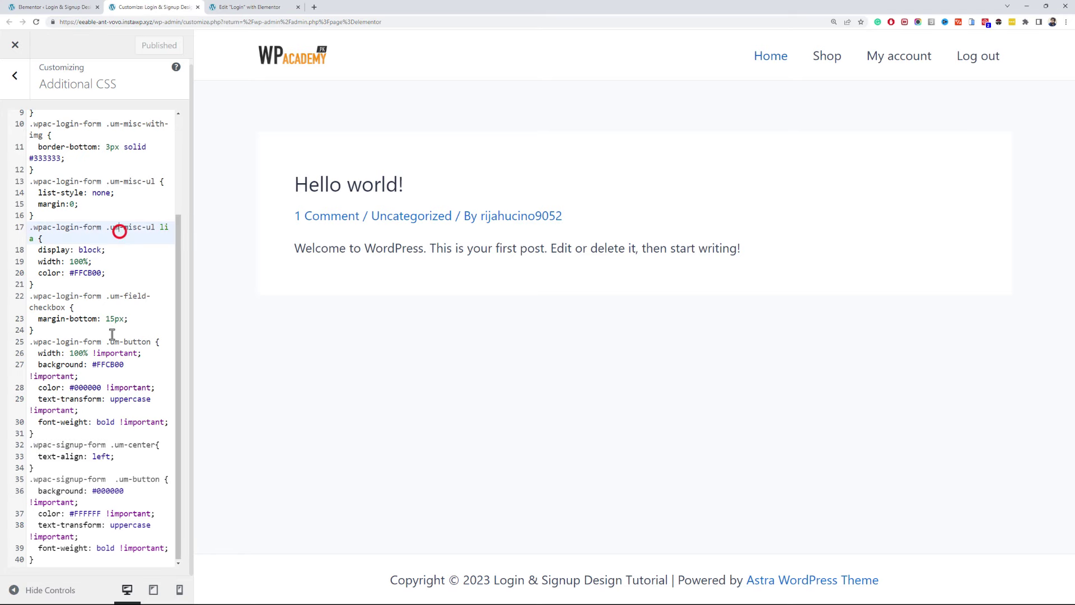
{"action": "left_click", "coordinate": [92, 264]}
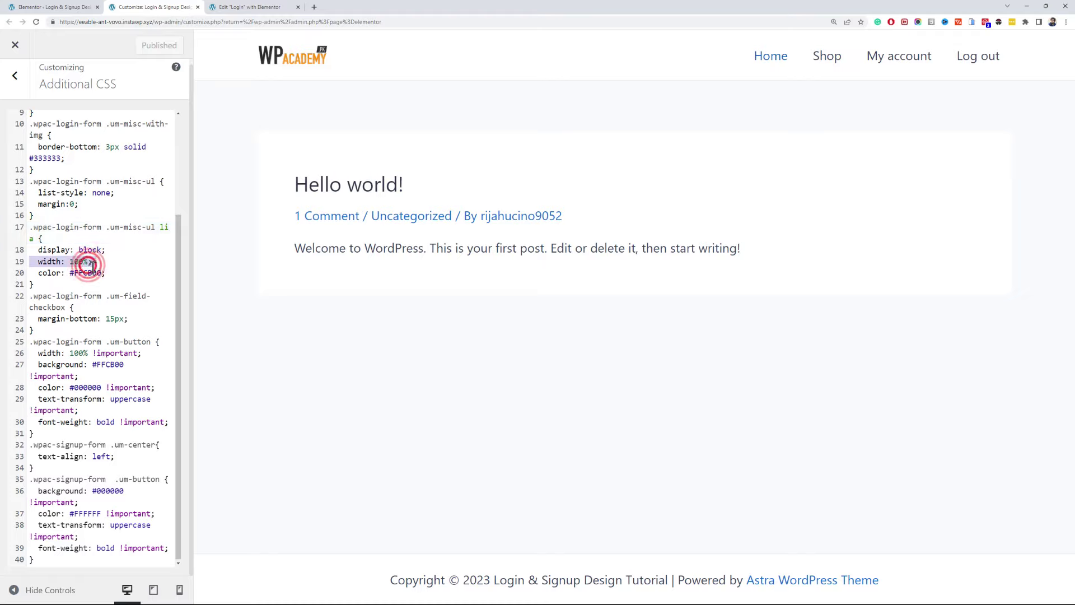
{"action": "left_click", "coordinate": [93, 273]}
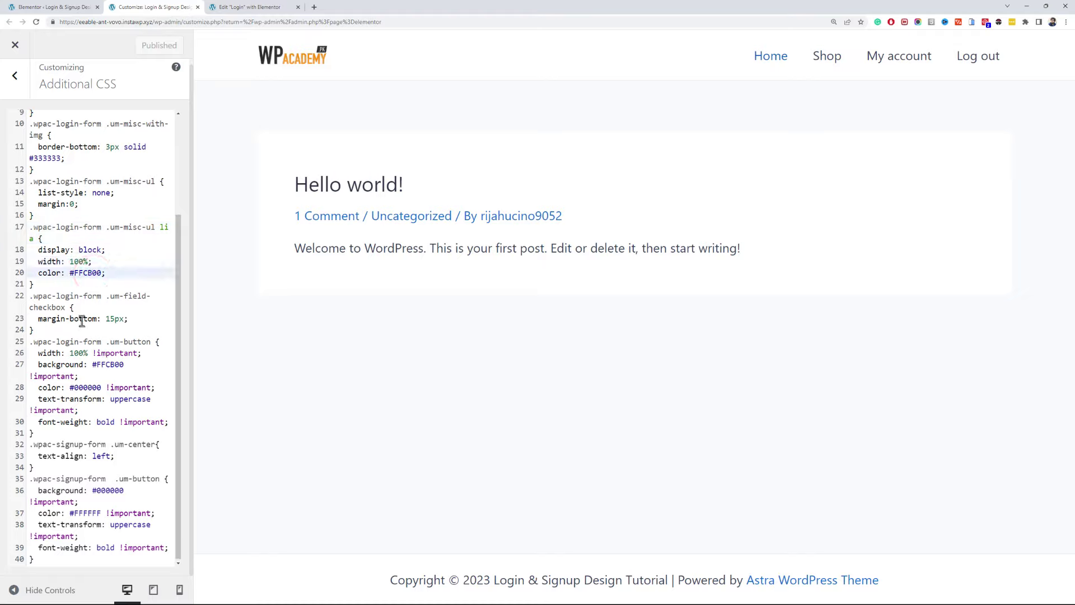
{"action": "left_click_drag", "start_coordinate": [99, 484], "coordinate": [103, 434]}
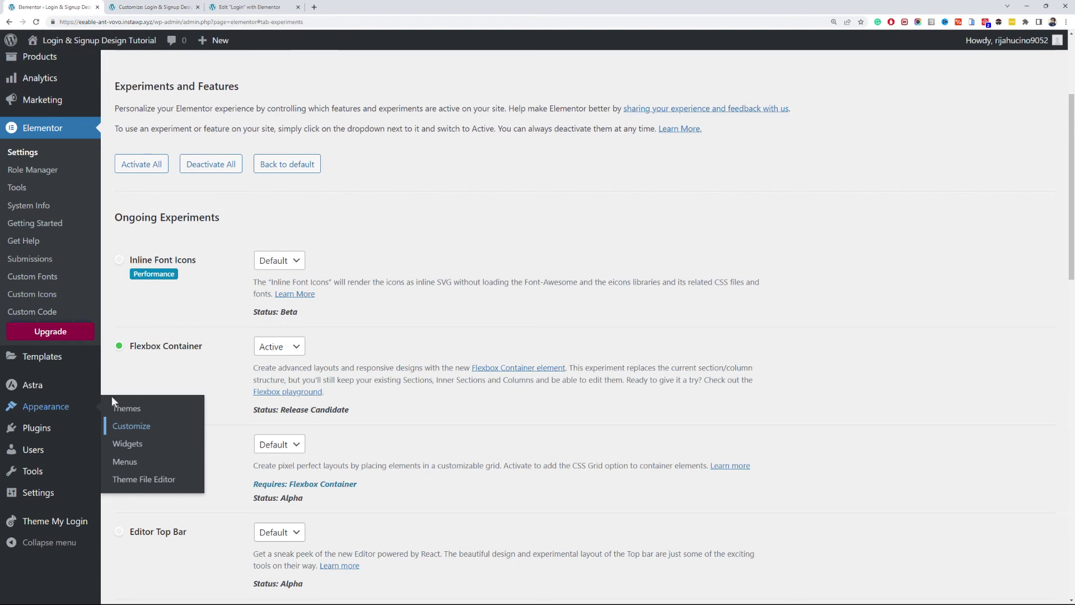
- Go to Ultimate Member > Forms in the admin menu
{"action": "scroll", "coordinate": [106, 381], "scroll_direction": "up", "scroll_amount": 3}
{"action": "mouse_move", "coordinate": [82, 197]}
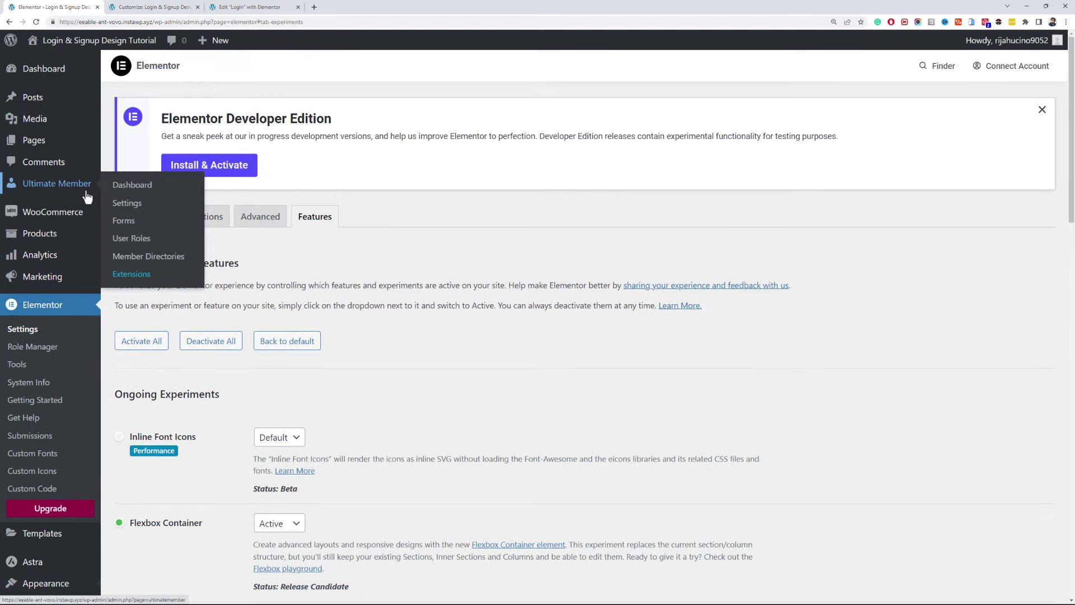
{"action": "left_click", "coordinate": [139, 224]}
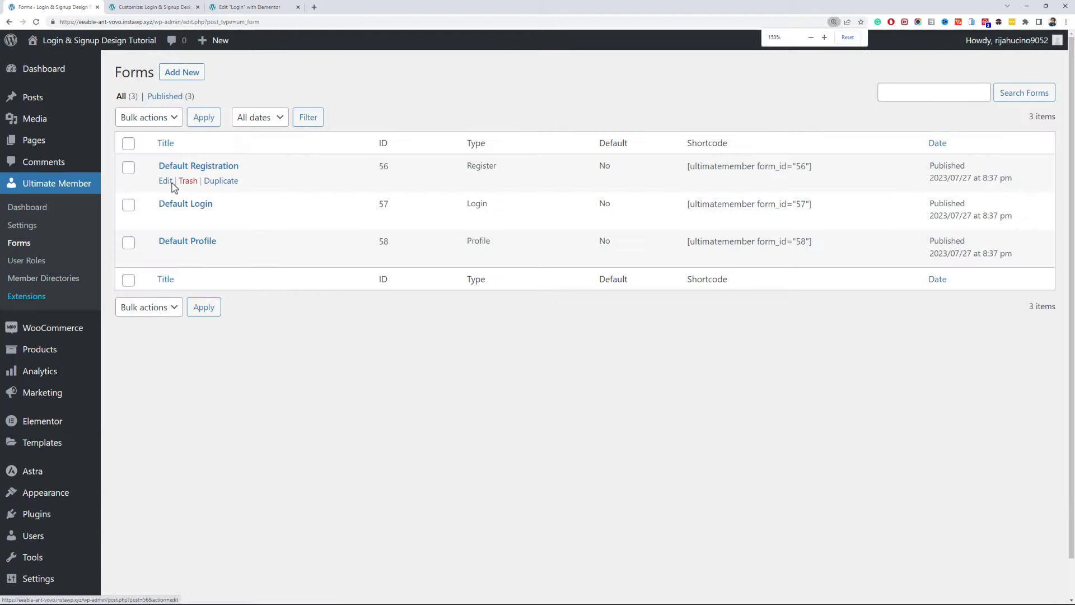
- In Default Login, clear the username field's label and set its placeholder to 'Username or E-mail'
{"action": "left_click", "coordinate": [167, 219]}
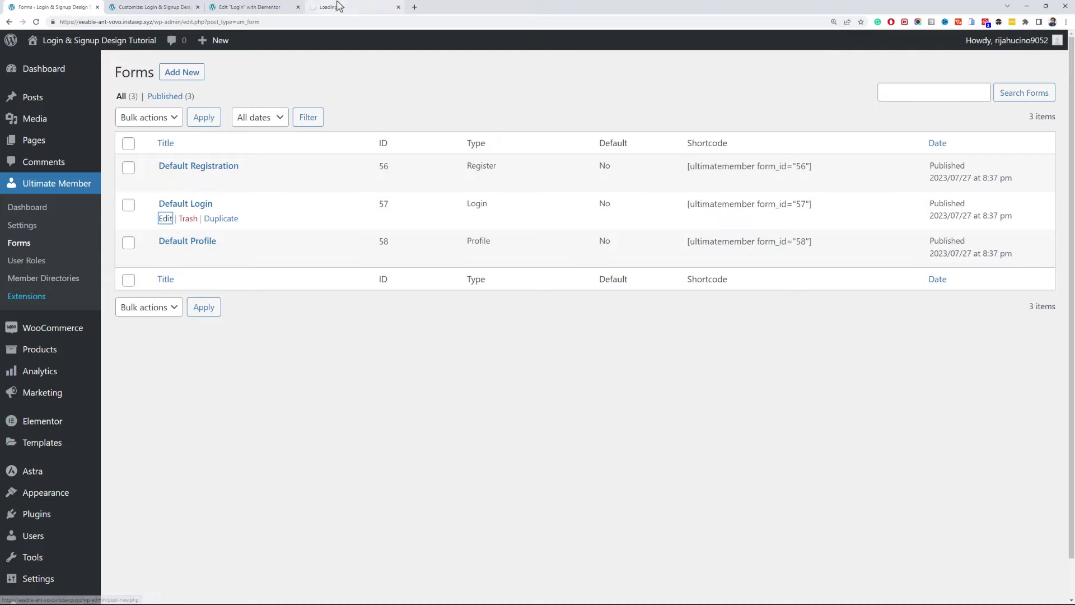
{"action": "left_click_drag", "start_coordinate": [336, 6], "coordinate": [252, 8]}
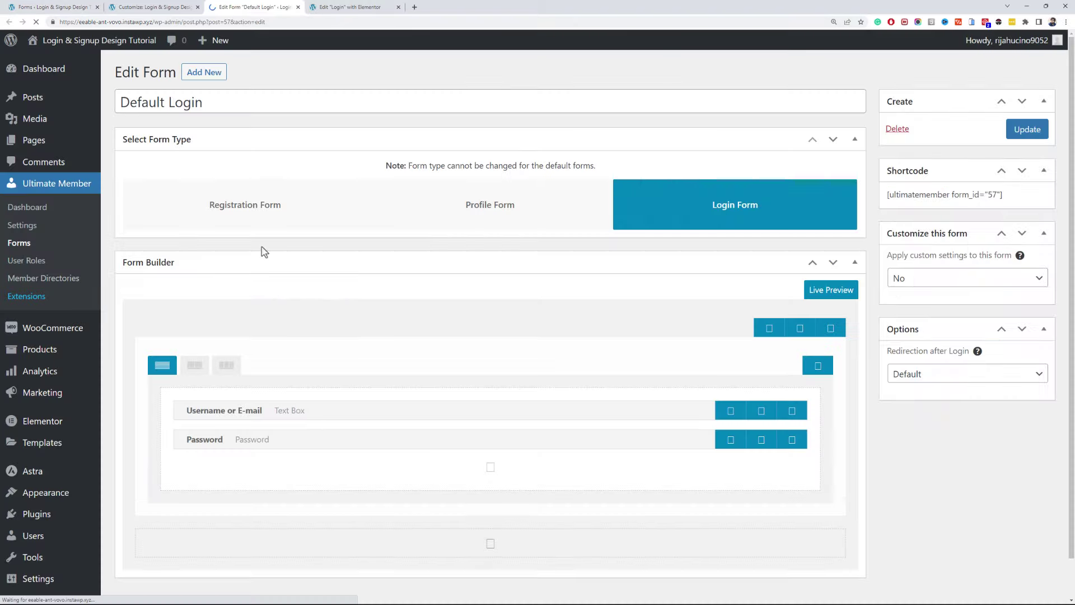
{"action": "scroll", "coordinate": [476, 358], "scroll_direction": "down", "scroll_amount": 1}
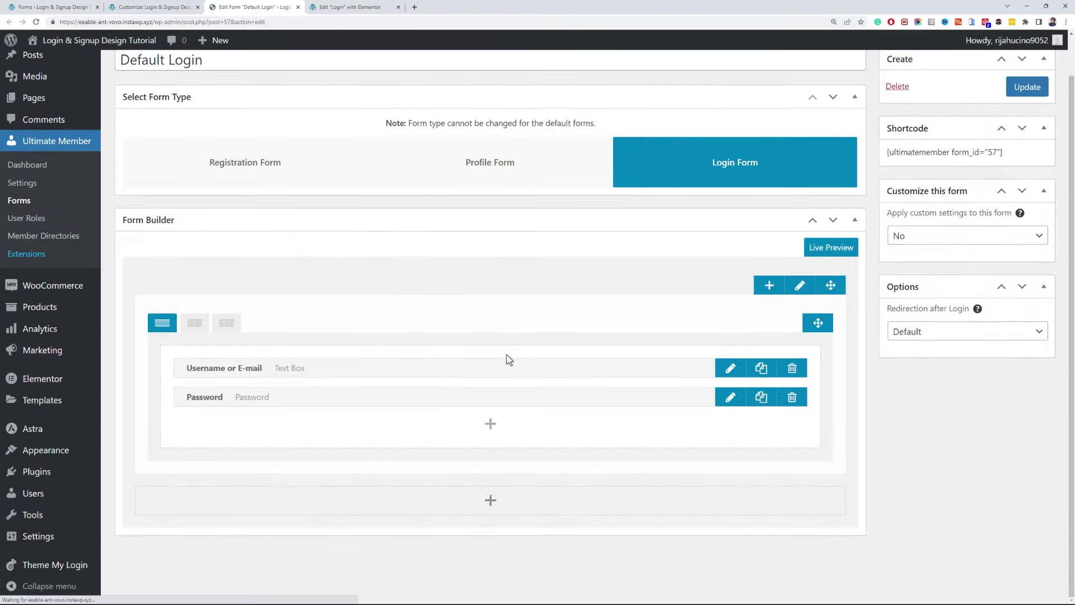
{"action": "left_click", "coordinate": [731, 368]}
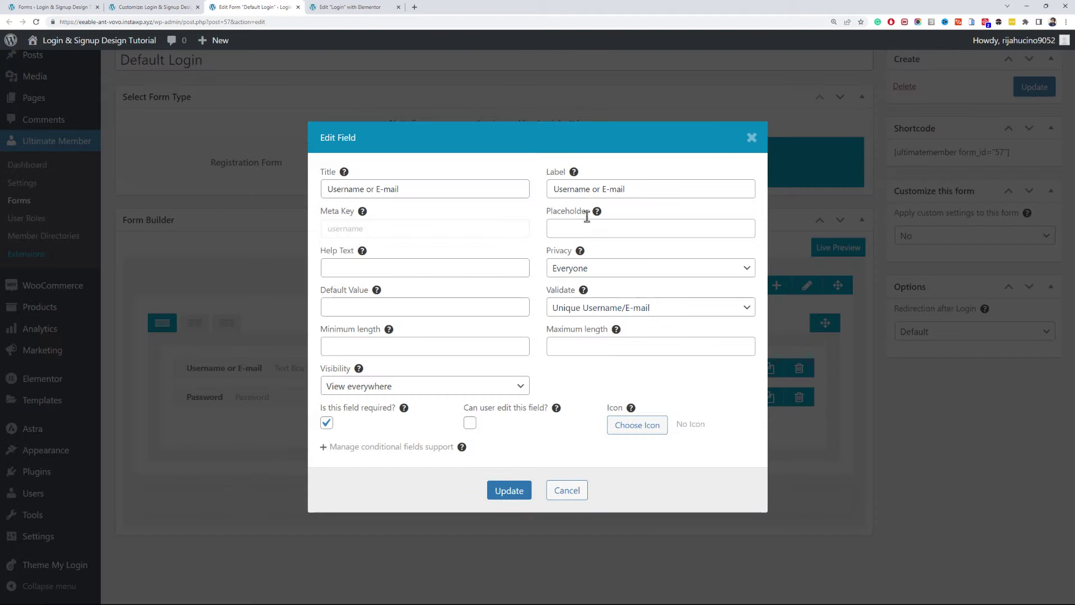
{"action": "triple_click", "coordinate": [639, 189]}
{"action": "key", "text": "ctrl+c"}
{"action": "key", "text": "BackSpace"}
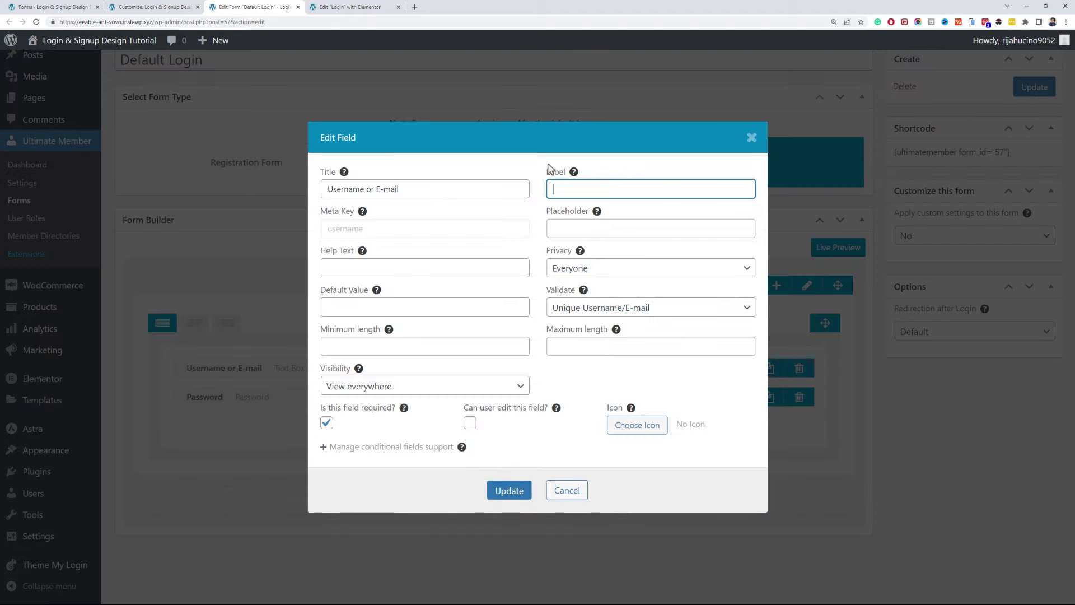
{"action": "left_click", "coordinate": [648, 232]}
{"action": "key", "text": "ctrl+v"}
{"action": "left_click", "coordinate": [502, 492]}
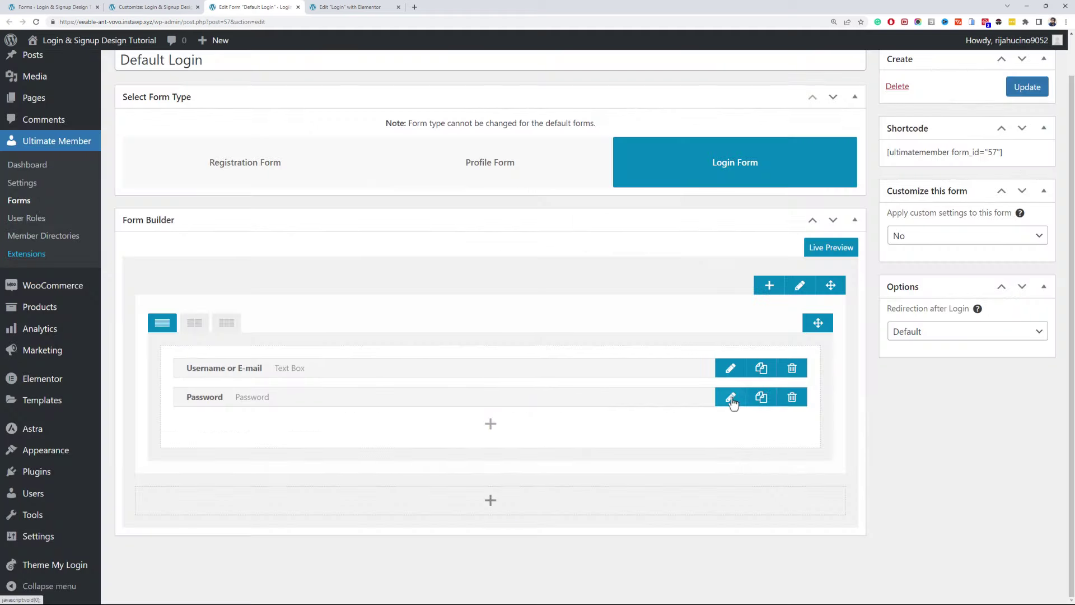
- Clear the Password field's label and use 'Password' as its placeholder
{"action": "left_click", "coordinate": [732, 399]}
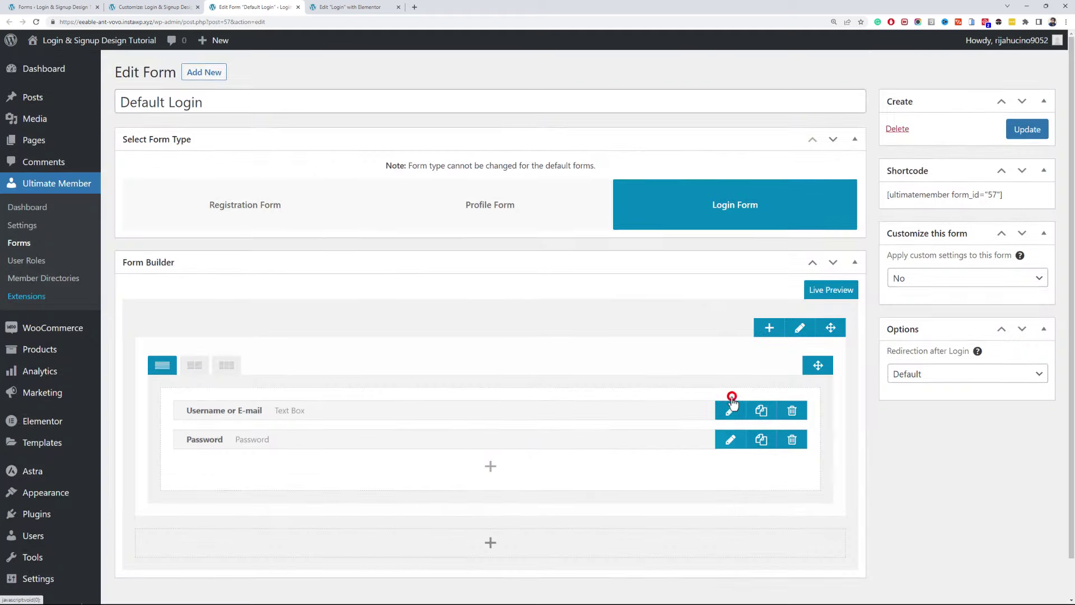
{"action": "left_click", "coordinate": [733, 445]}
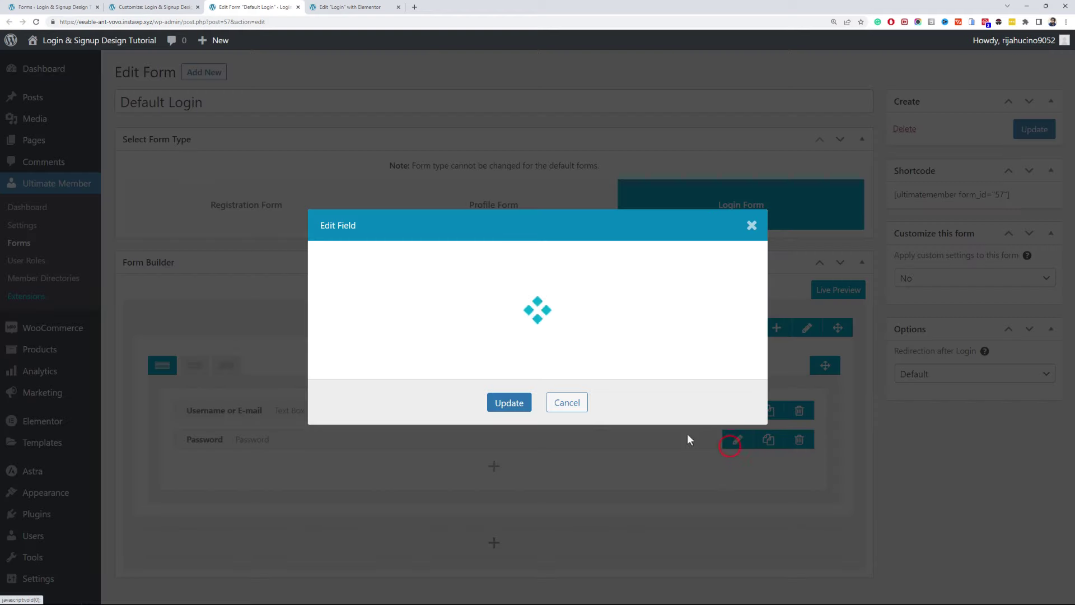
{"action": "double_click", "coordinate": [609, 191]}
{"action": "left_click", "coordinate": [617, 226]}
{"action": "left_click", "coordinate": [509, 491]}
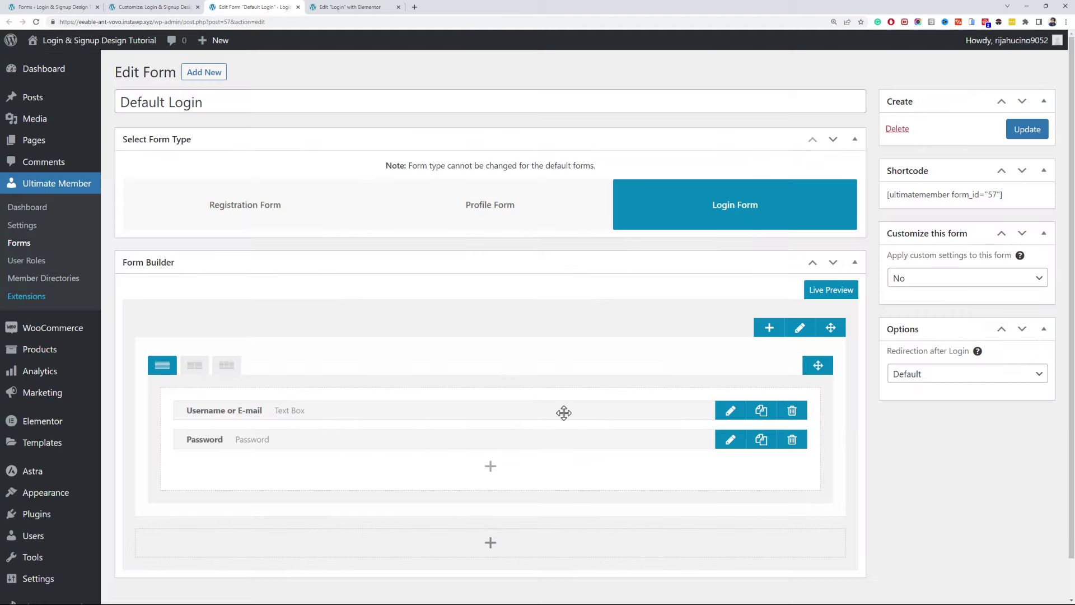
{"action": "left_click", "coordinate": [977, 280]}
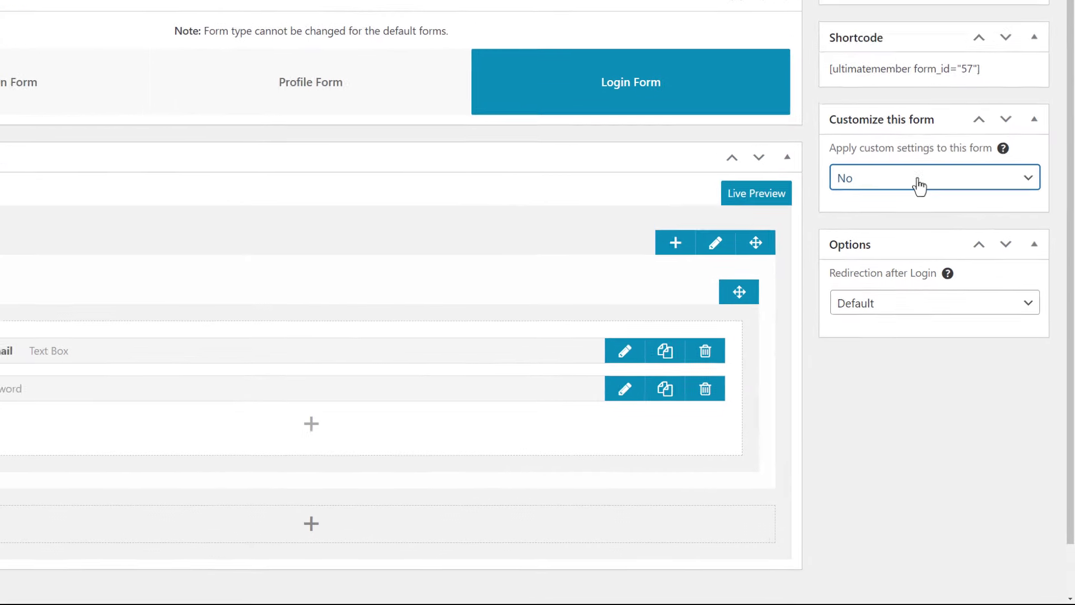
- Set 'Apply custom settings to this form' to Yes, keep Show Secondary Button at No, and update
{"action": "left_click", "coordinate": [919, 178]}
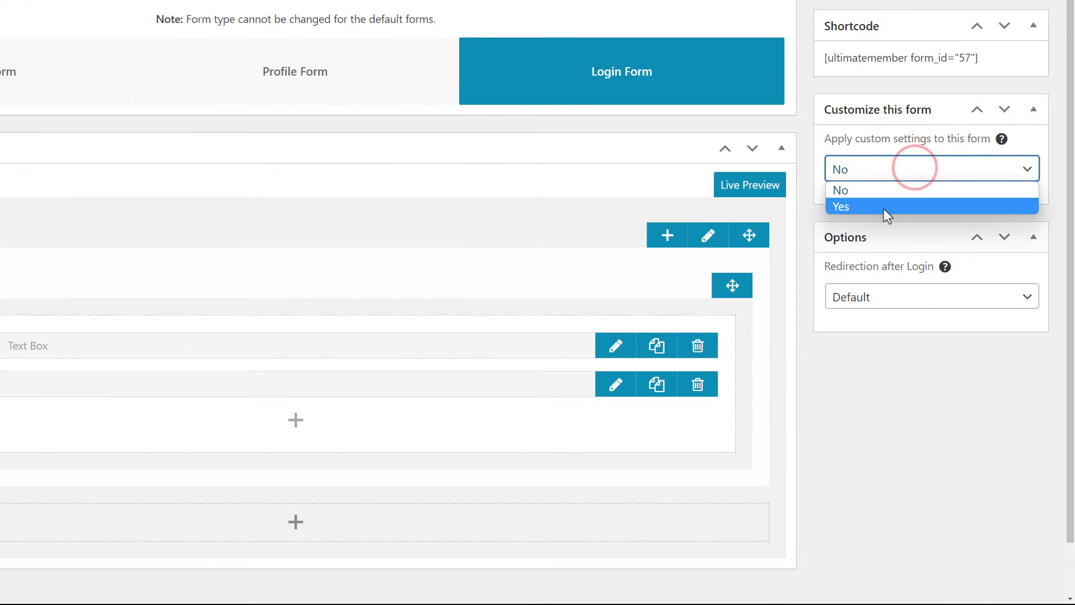
{"action": "left_click", "coordinate": [887, 216]}
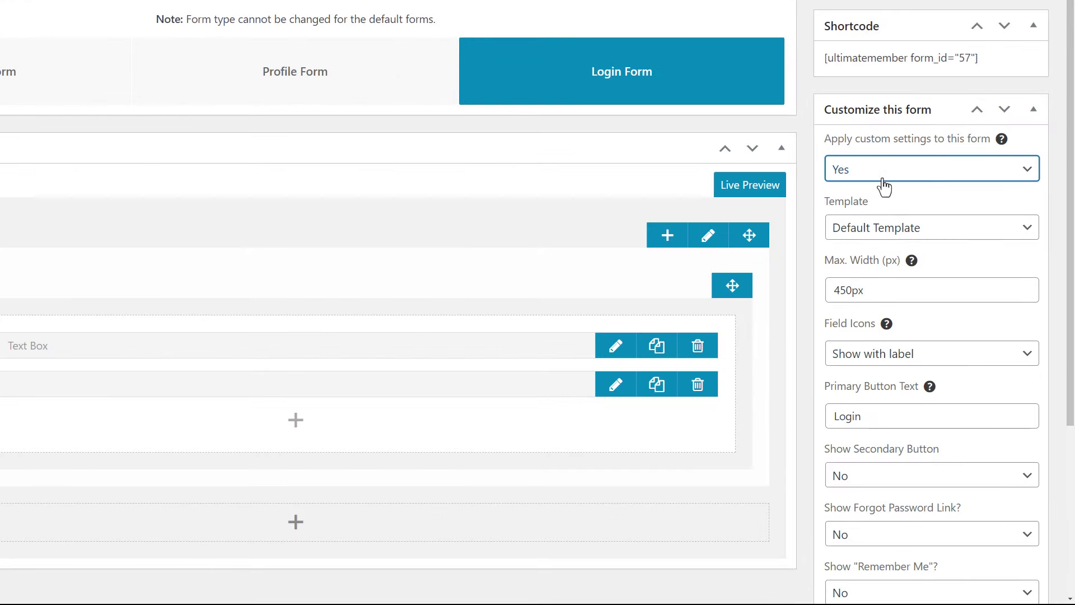
{"action": "scroll", "coordinate": [883, 187], "scroll_direction": "down", "scroll_amount": 4}
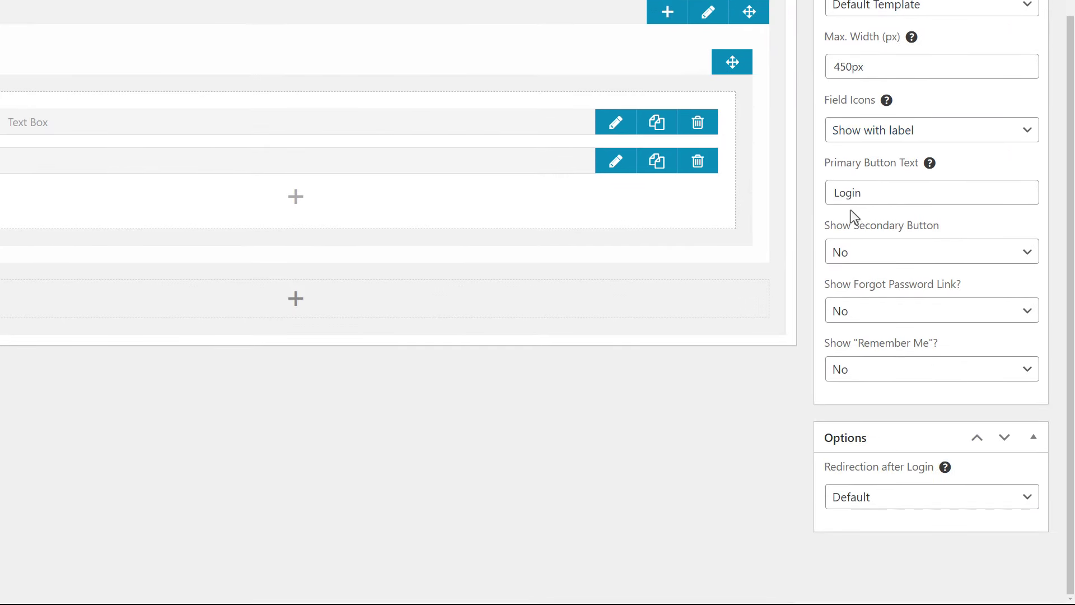
{"action": "left_click", "coordinate": [867, 258]}
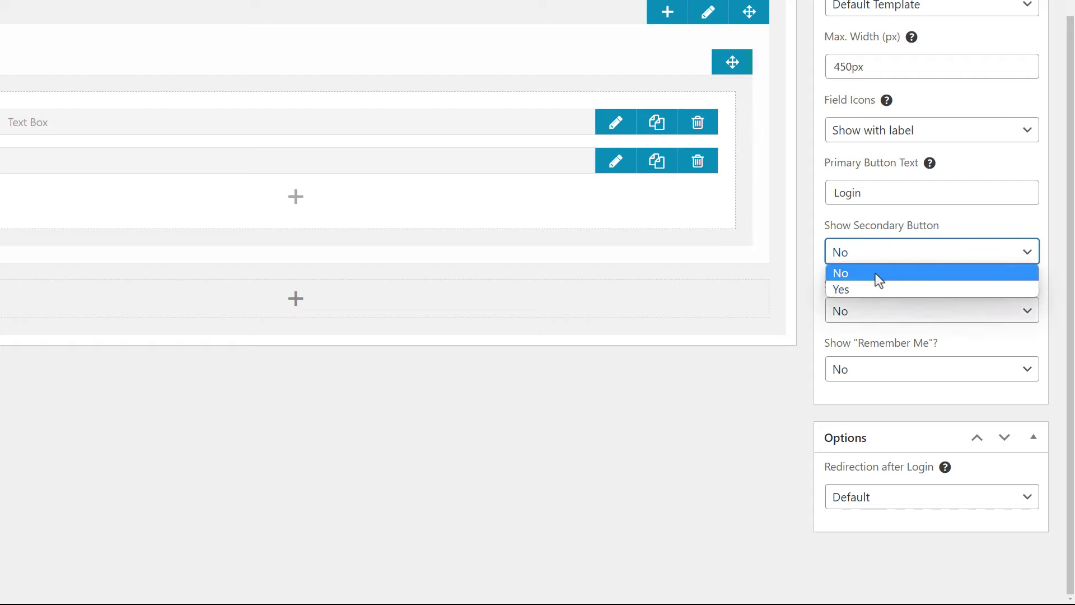
{"action": "left_click", "coordinate": [876, 274]}
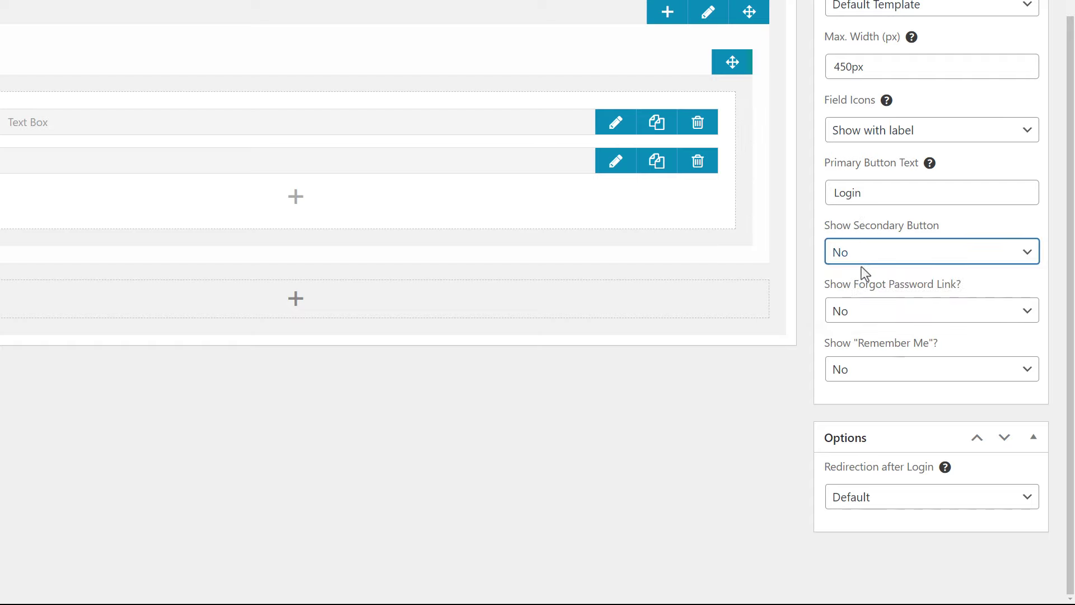
{"action": "scroll", "coordinate": [861, 266], "scroll_direction": "up", "scroll_amount": 4}
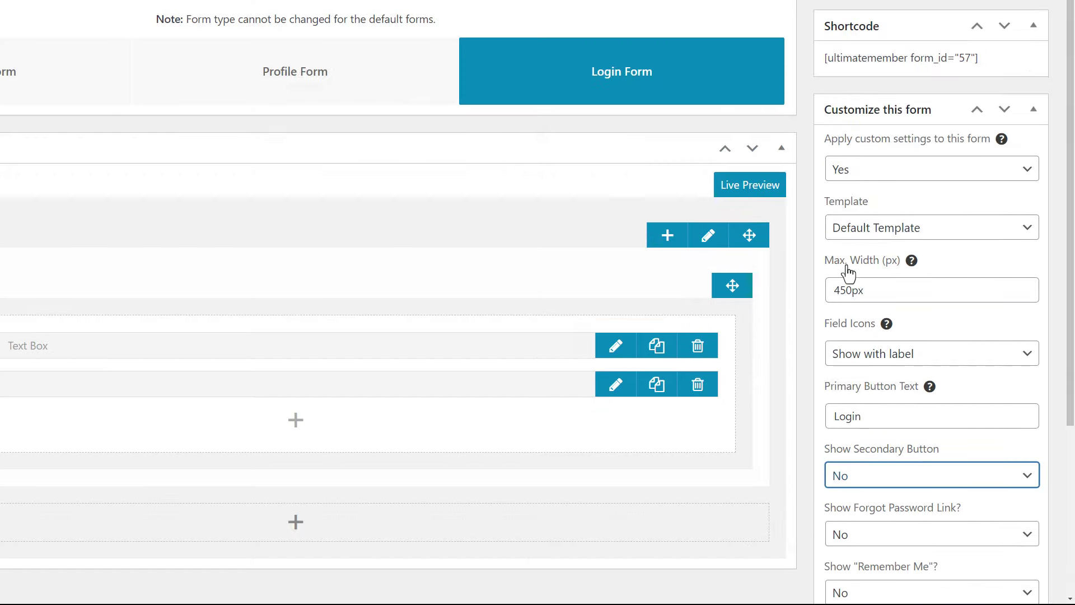
{"action": "left_click", "coordinate": [1008, 48]}
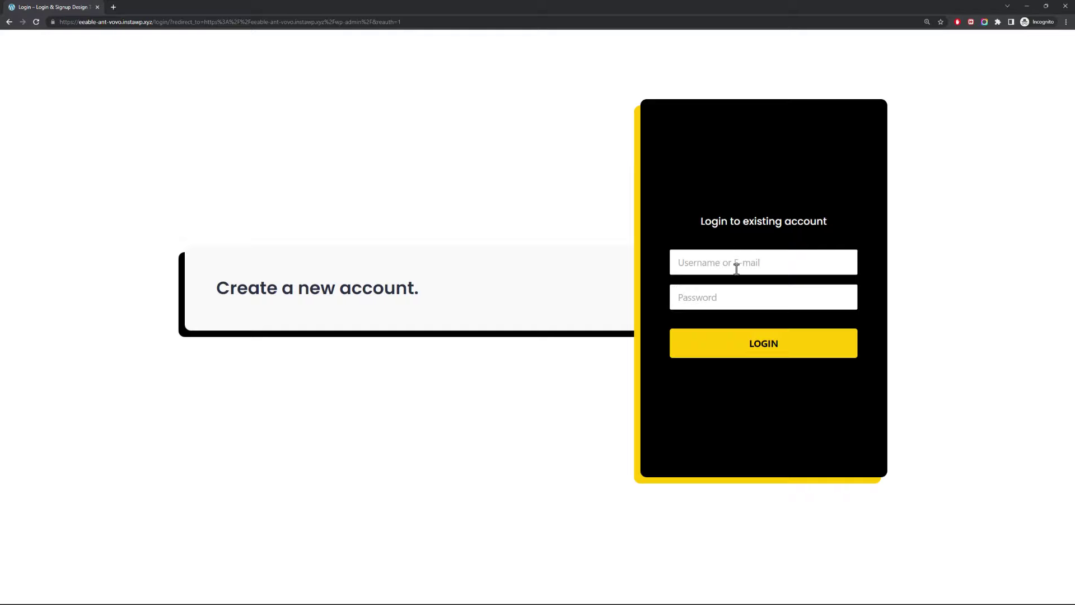
- Show the forgot-password link and Remember Me checkbox, and set after-login redirection to Redirect to URL
{"action": "key", "text": "alt+Tab"}
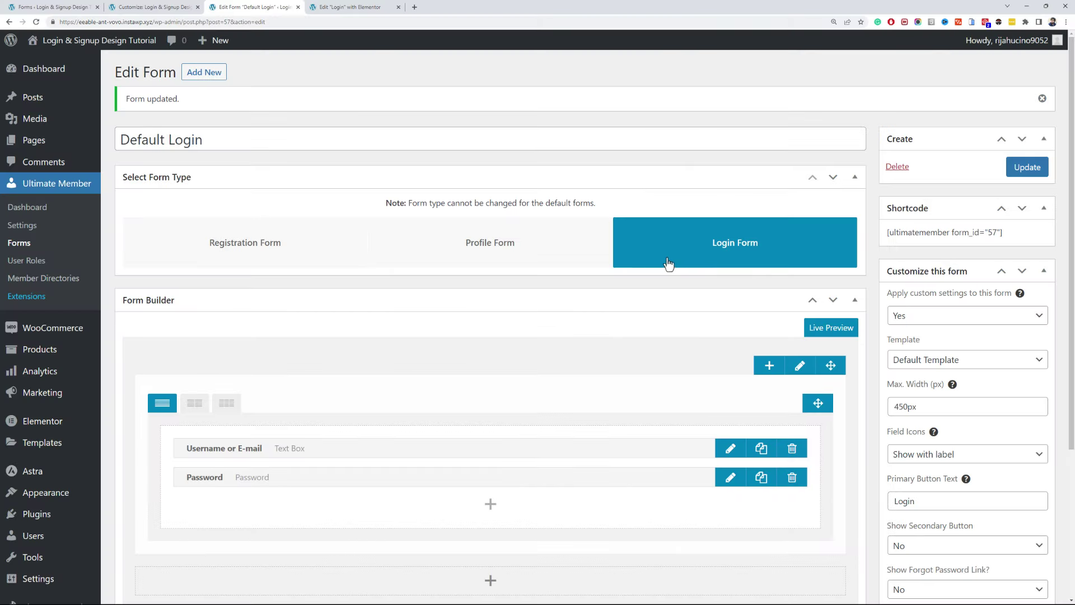
{"action": "scroll", "coordinate": [841, 297], "scroll_direction": "down", "scroll_amount": 4}
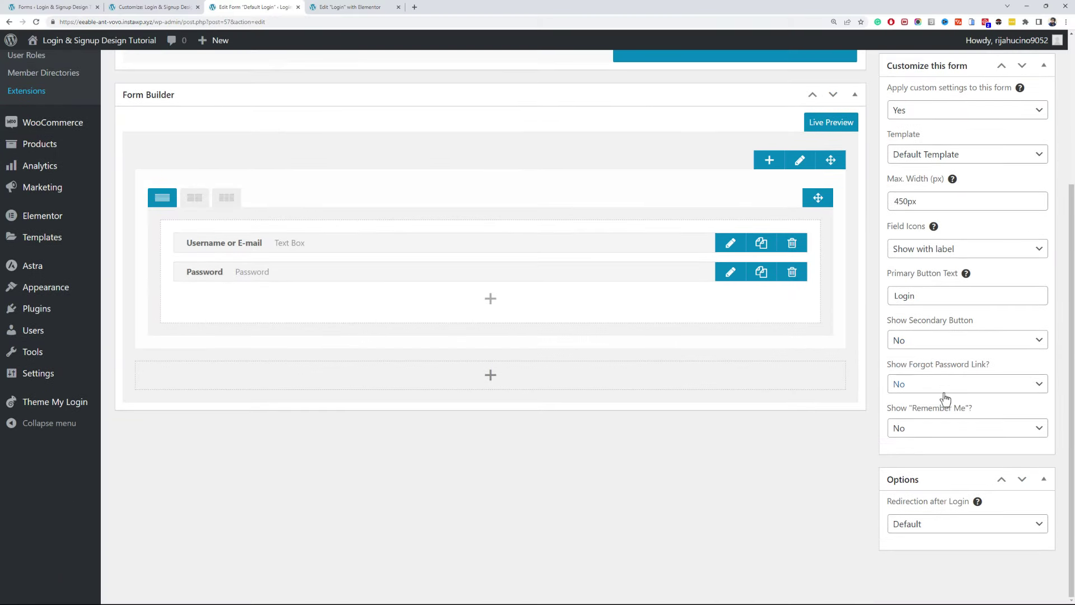
{"action": "left_click", "coordinate": [943, 386]}
{"action": "left_click", "coordinate": [941, 411]}
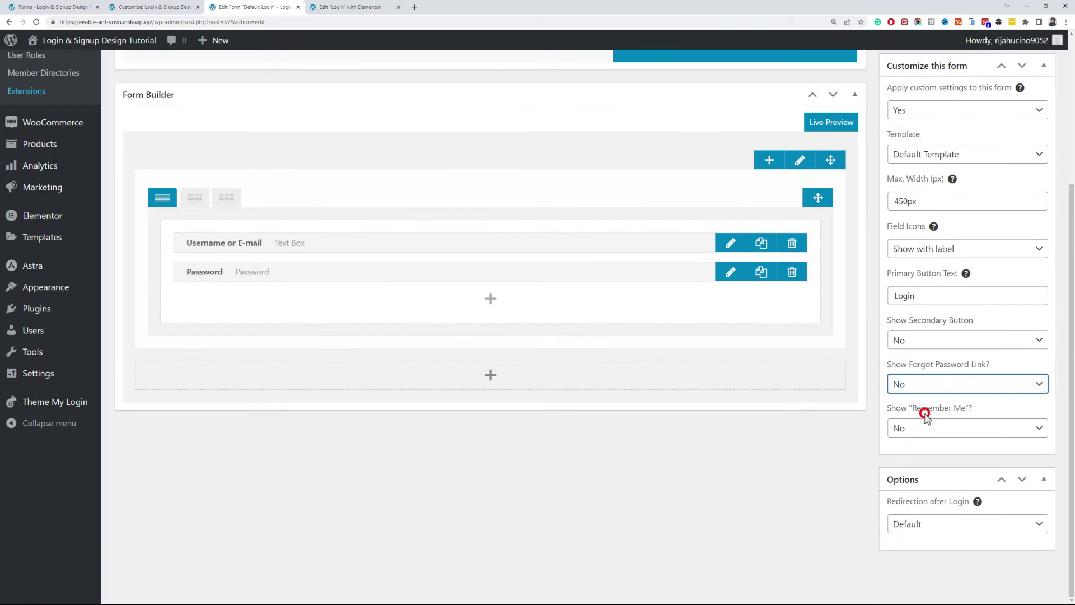
{"action": "left_click", "coordinate": [935, 427]}
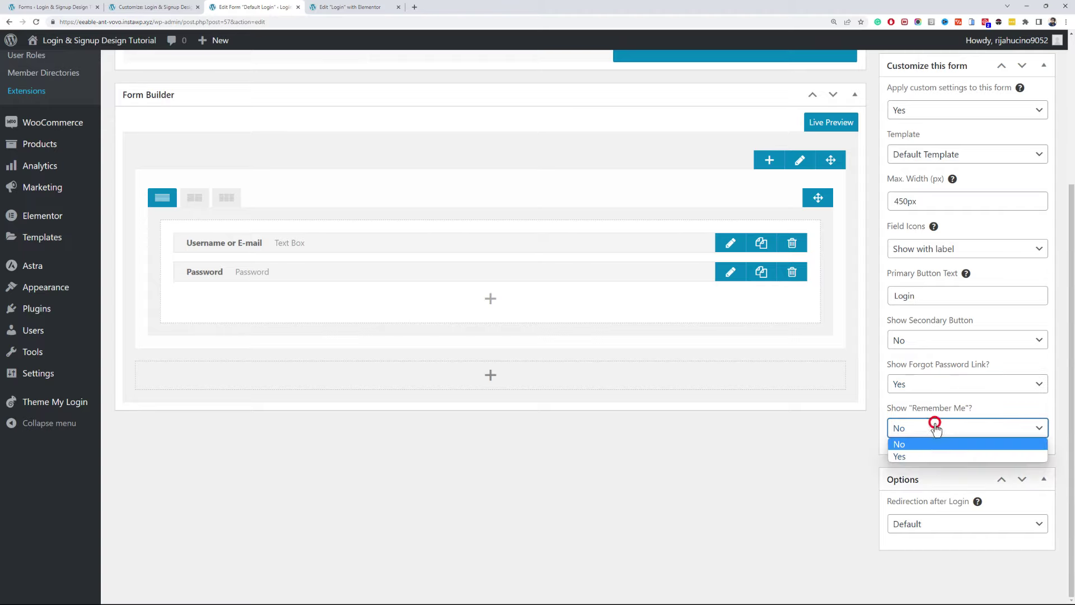
{"action": "left_click", "coordinate": [929, 452]}
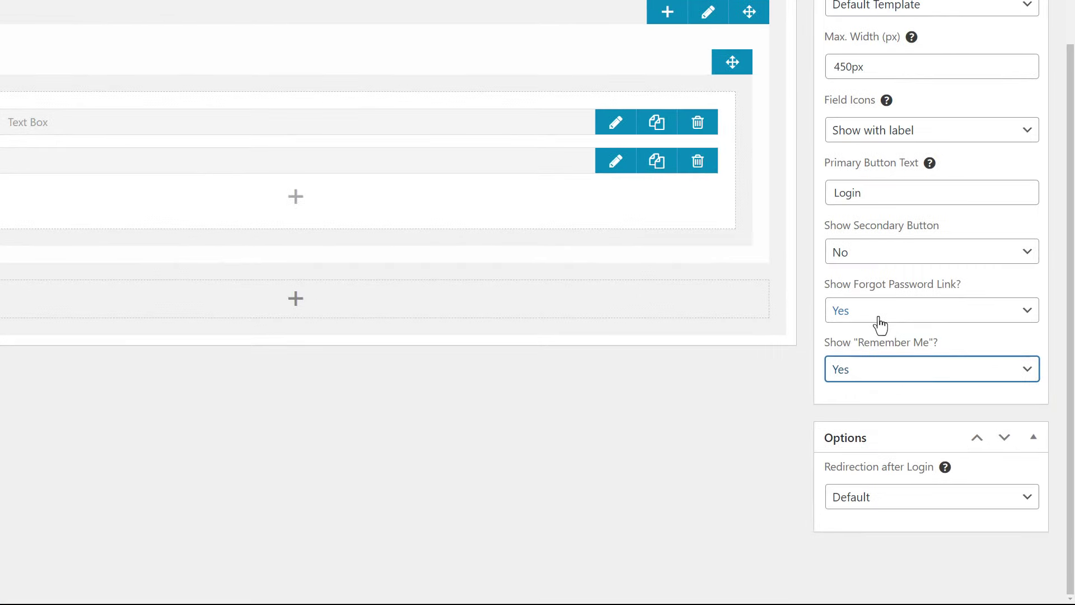
{"action": "left_click", "coordinate": [924, 497]}
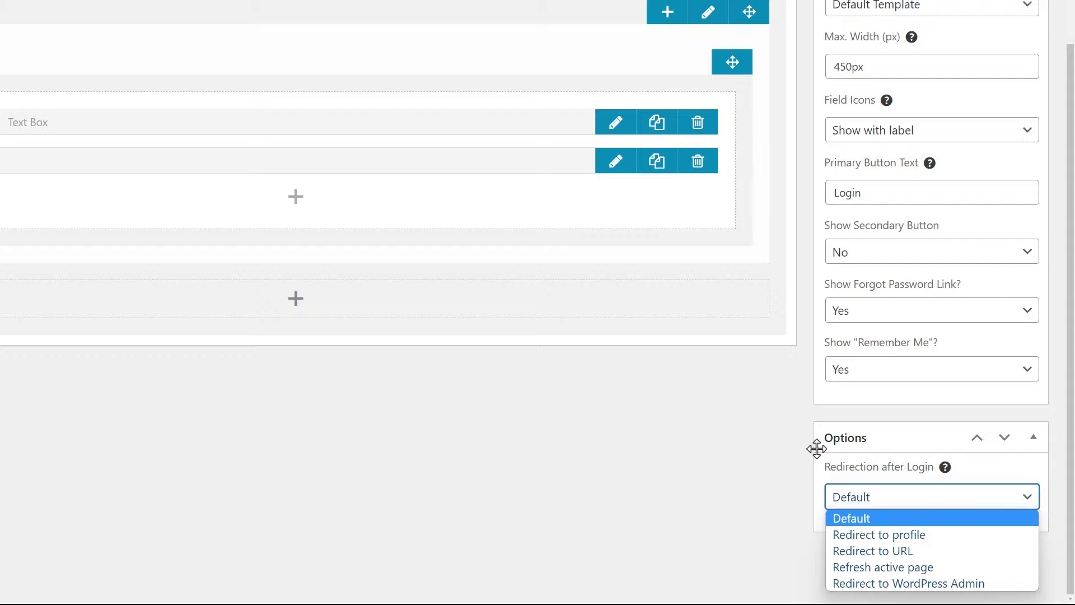
{"action": "left_click", "coordinate": [903, 550]}
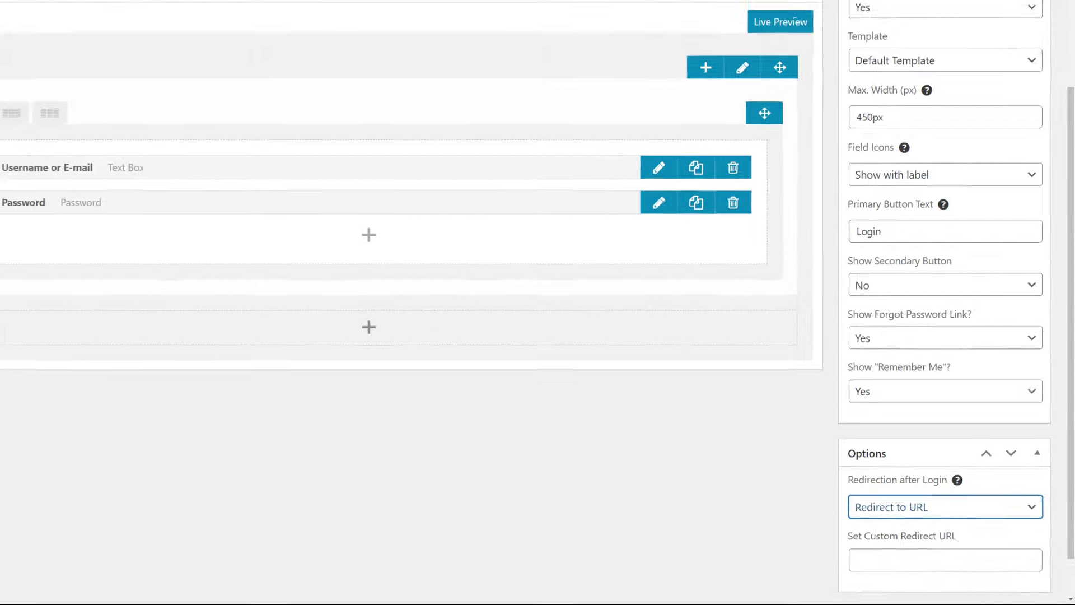
- Paste the My account page's link as the custom redirect URL and update the form
{"action": "left_click", "coordinate": [51, 6]}
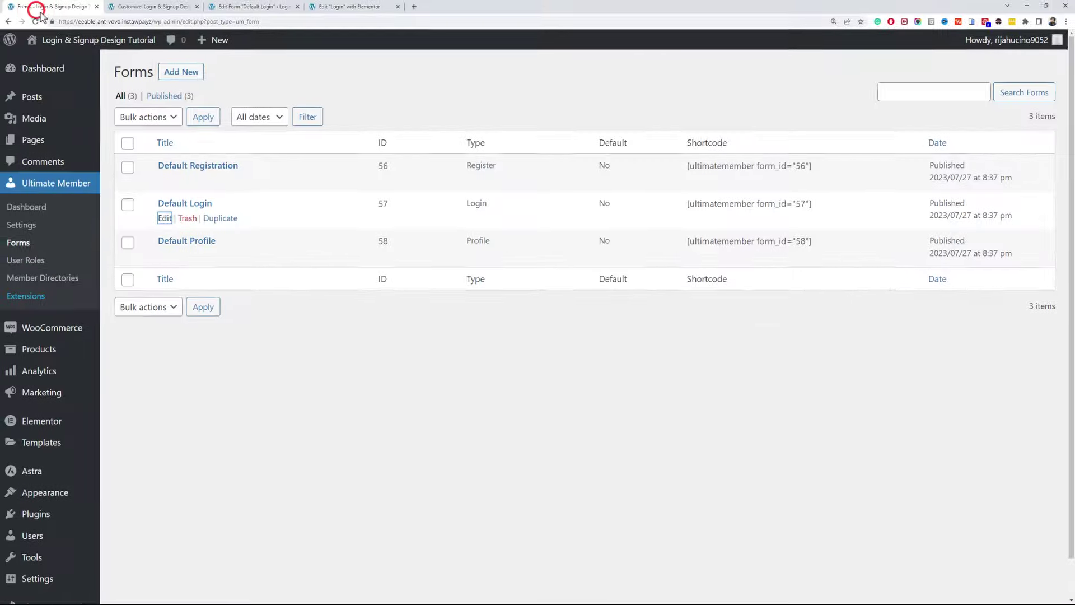
{"action": "middle_click", "coordinate": [65, 140]}
{"action": "left_click", "coordinate": [430, 6]}
{"action": "left_click_drag", "start_coordinate": [375, 4], "coordinate": [154, 6]}
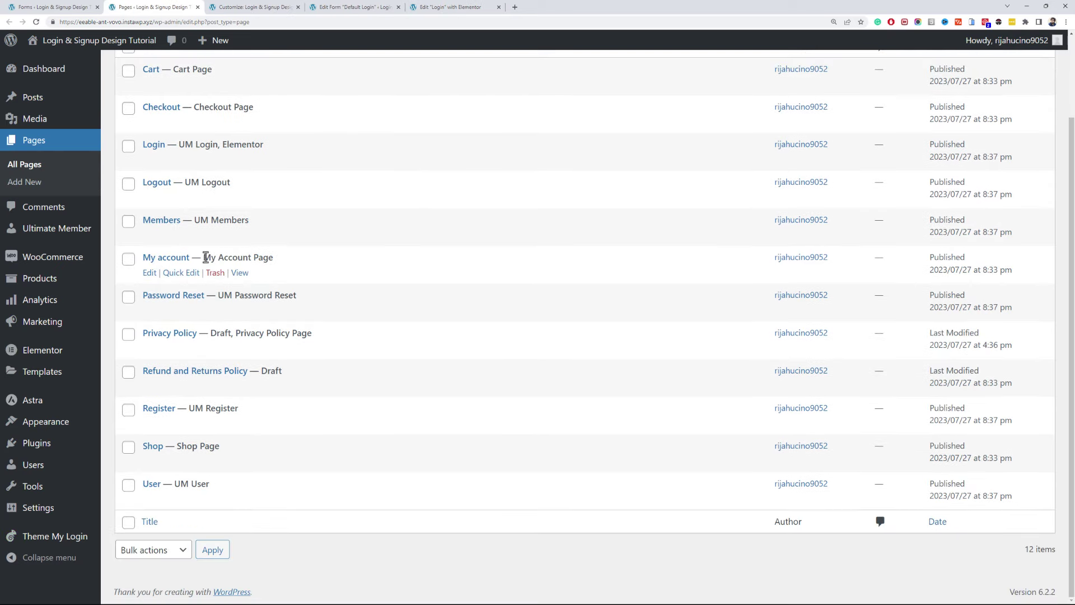
{"action": "right_click", "coordinate": [237, 281]}
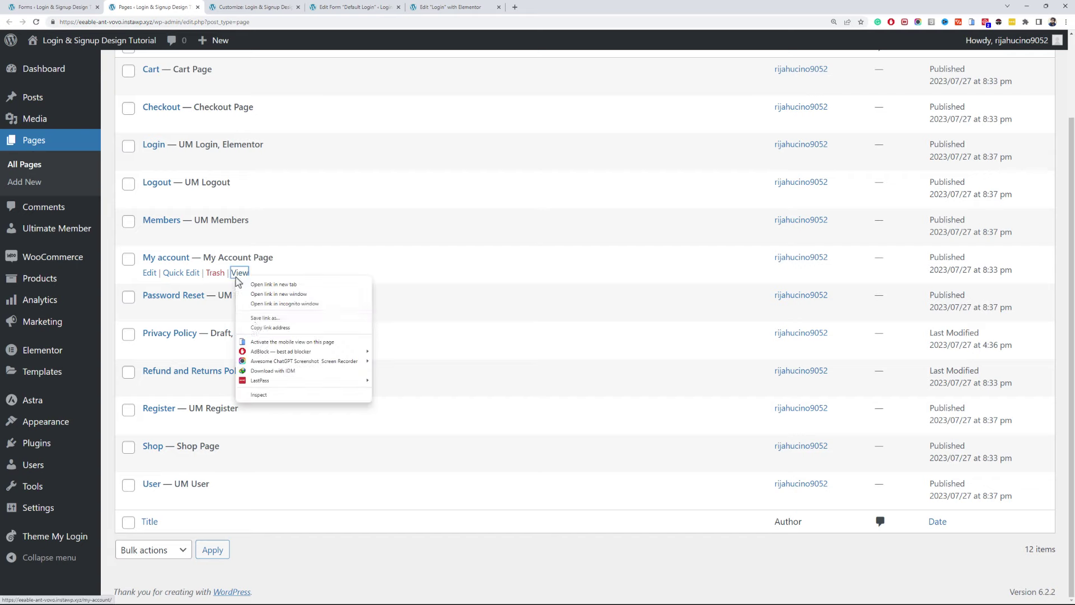
{"action": "left_click", "coordinate": [256, 323]}
{"action": "scroll", "coordinate": [256, 324], "scroll_direction": "up", "scroll_amount": 2}
{"action": "left_click", "coordinate": [363, 11]}
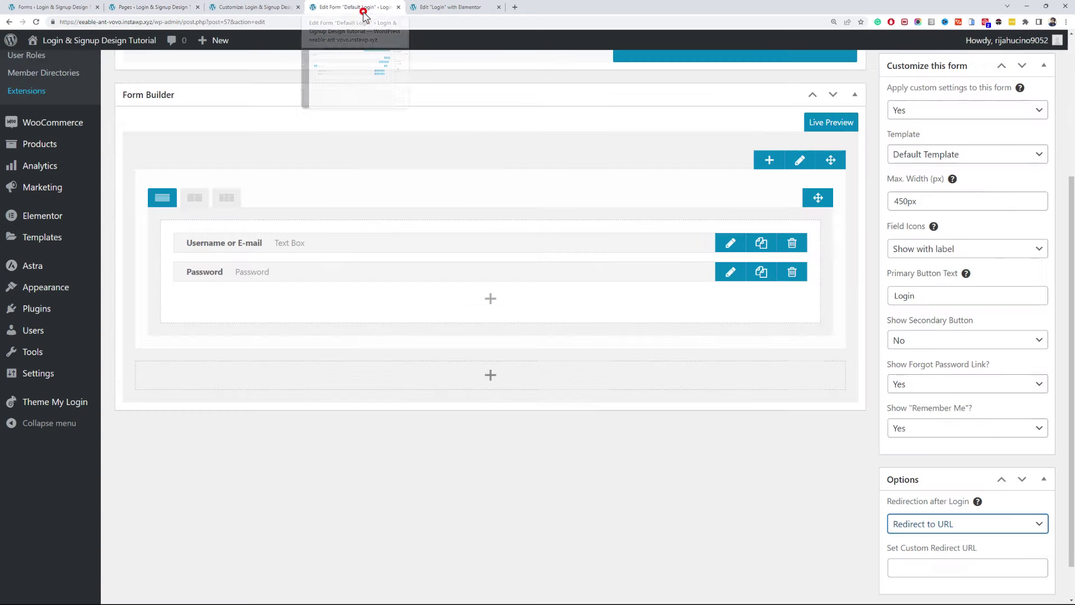
{"action": "left_click", "coordinate": [941, 568]}
{"action": "type", "text": "https://eable-ant-vovo.instawp.xyz/my-account/"}
{"action": "key", "text": "Return"}
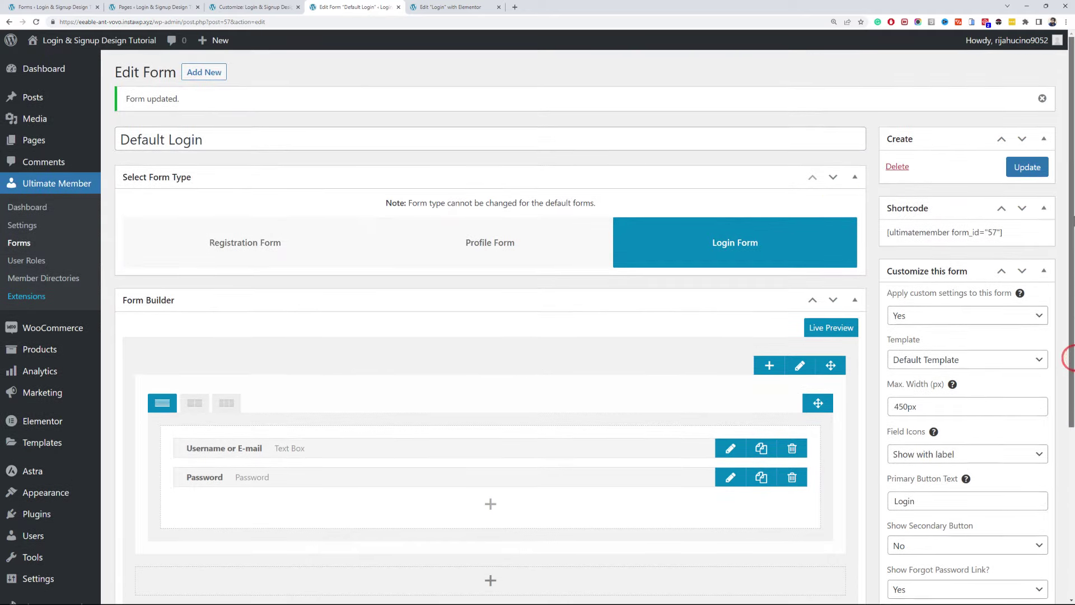
{"action": "left_click", "coordinate": [1031, 166]}
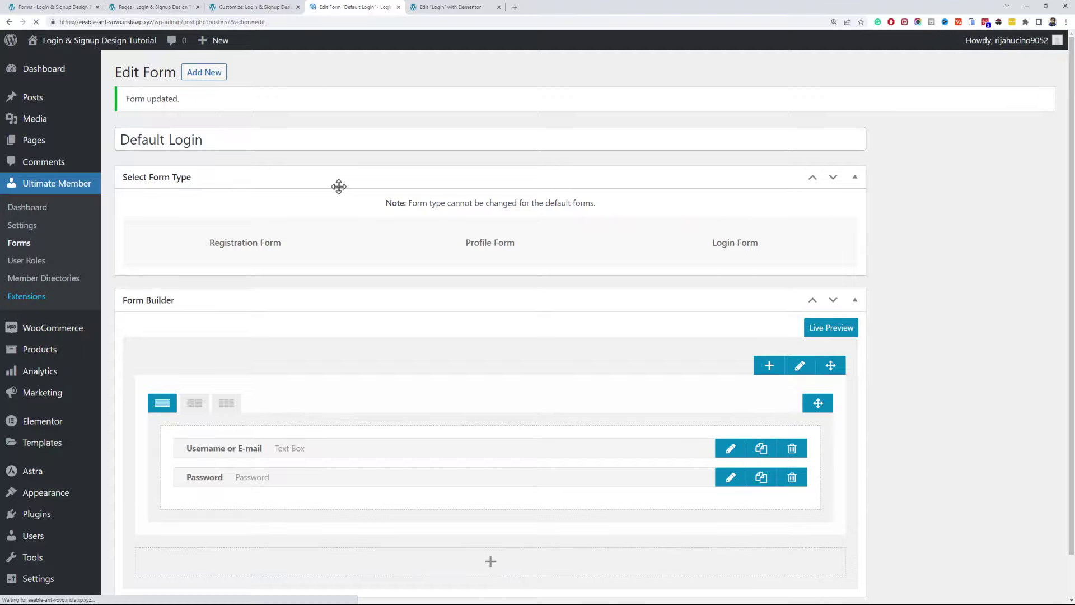
{"action": "key", "text": "alt+Tab"}
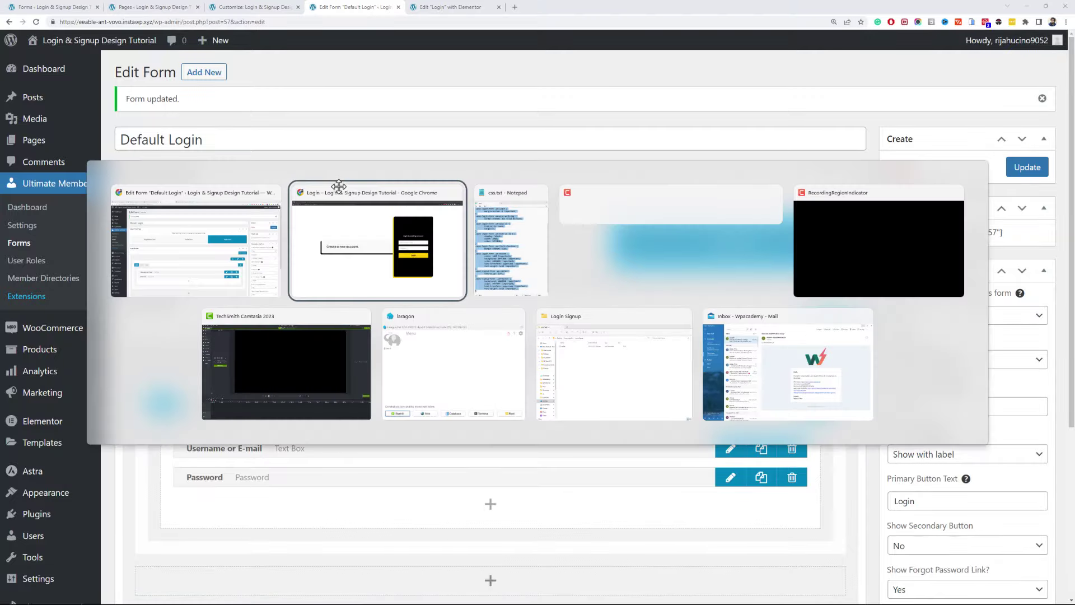
{"action": "key", "text": "F5"}
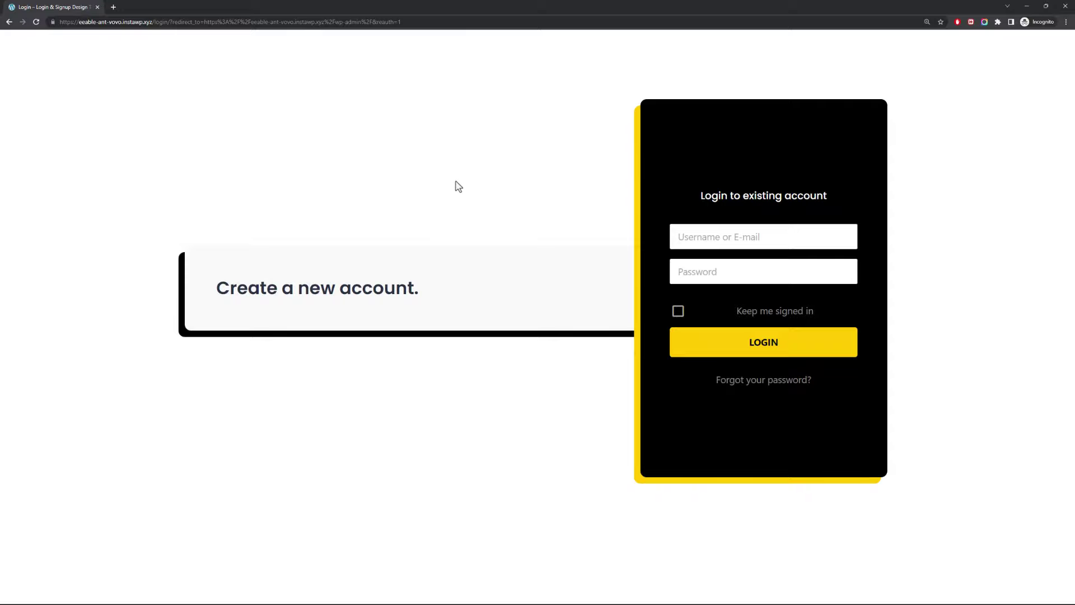
{"action": "key", "text": "alt+Tab"}
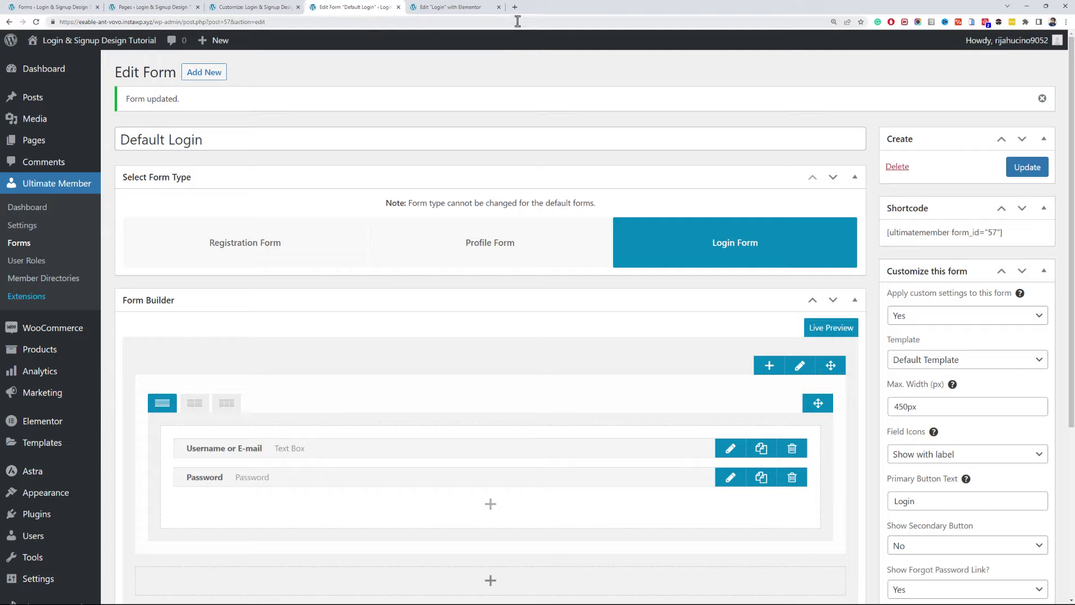
- Go to Iconfinder and search for free 'avatar' icons
{"action": "left_click", "coordinate": [515, 7]}
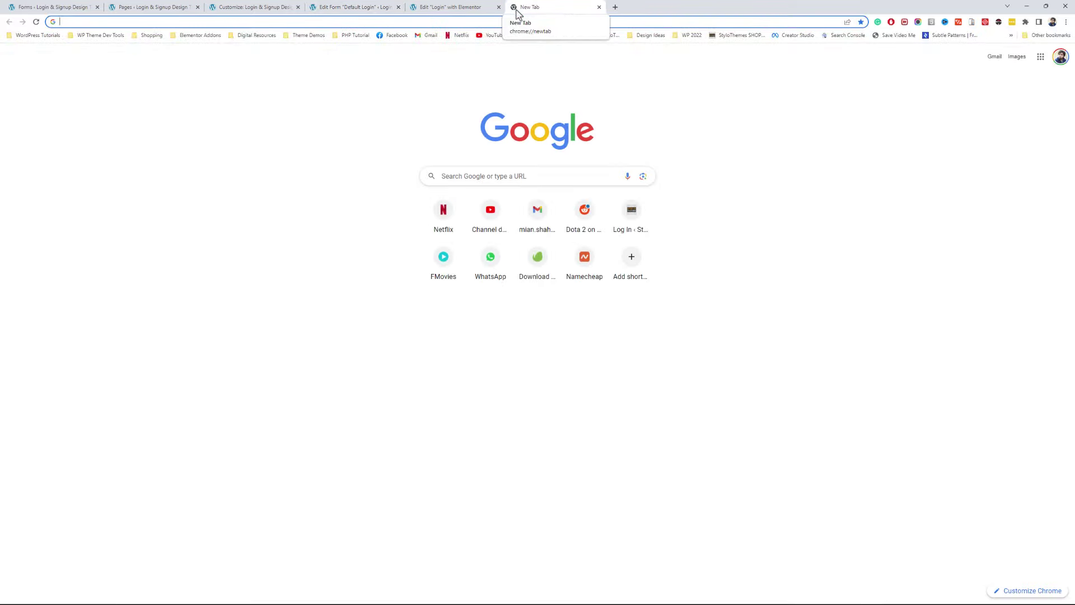
{"action": "type", "text": "iconfinder"}
{"action": "key", "text": "Return"}
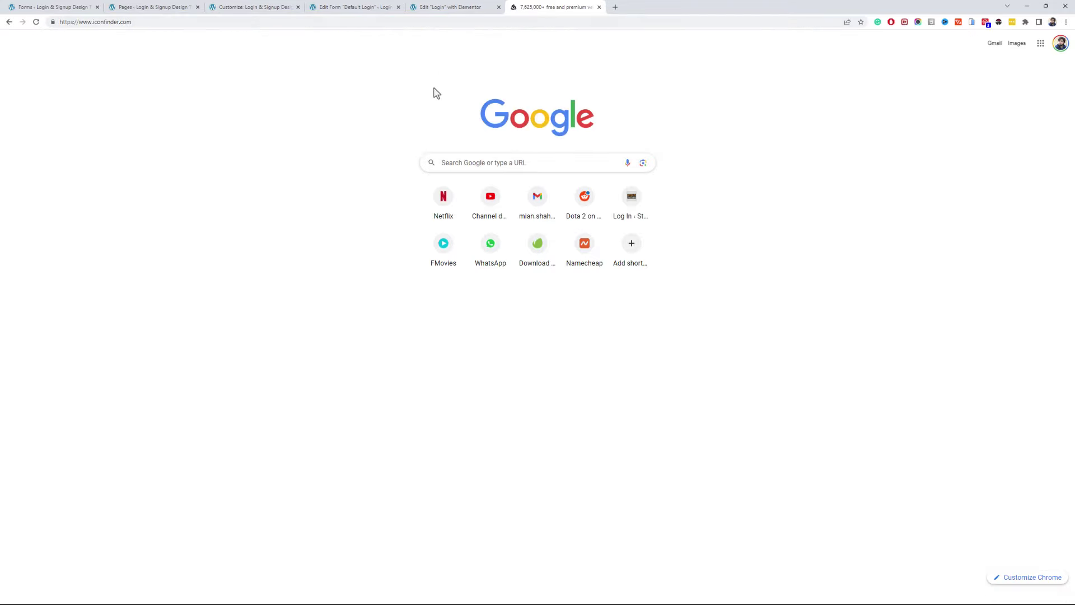
{"action": "left_click", "coordinate": [407, 177]}
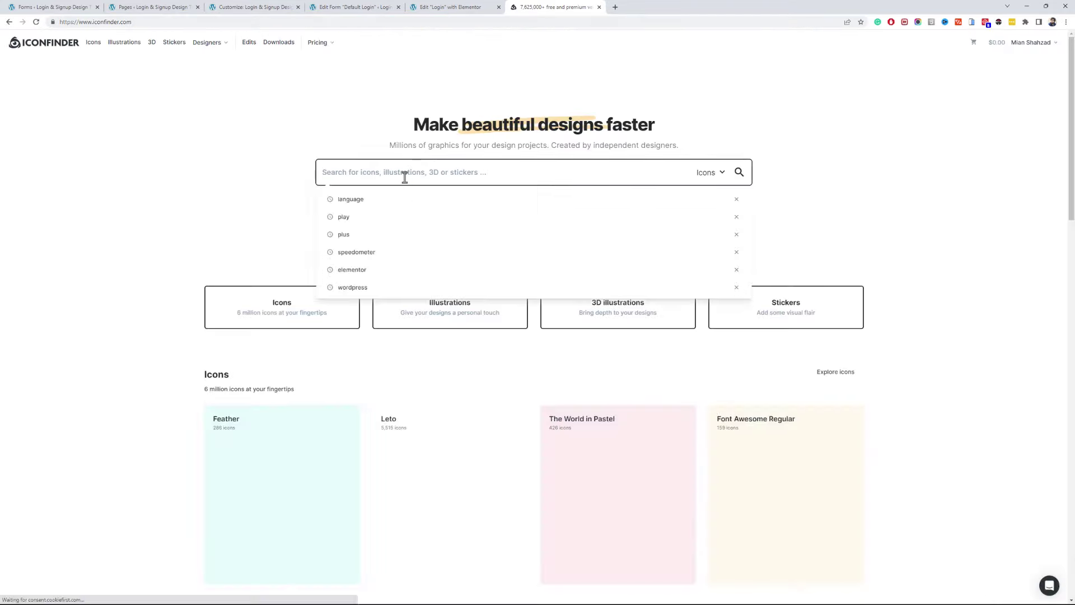
{"action": "type", "text": "avatar"}
{"action": "key", "text": "Return"}
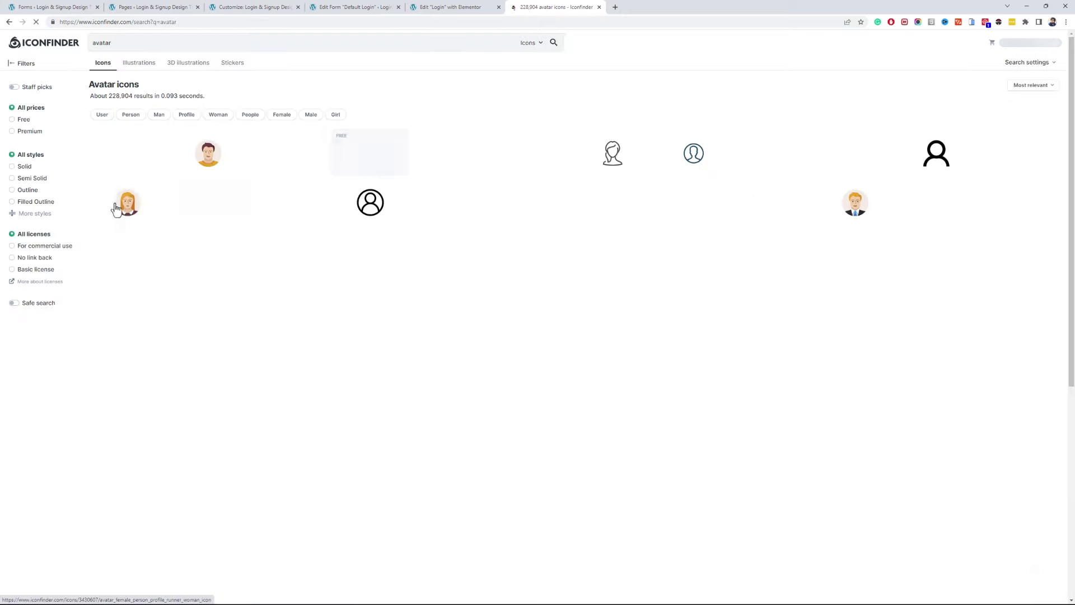
{"action": "left_click", "coordinate": [23, 120]}
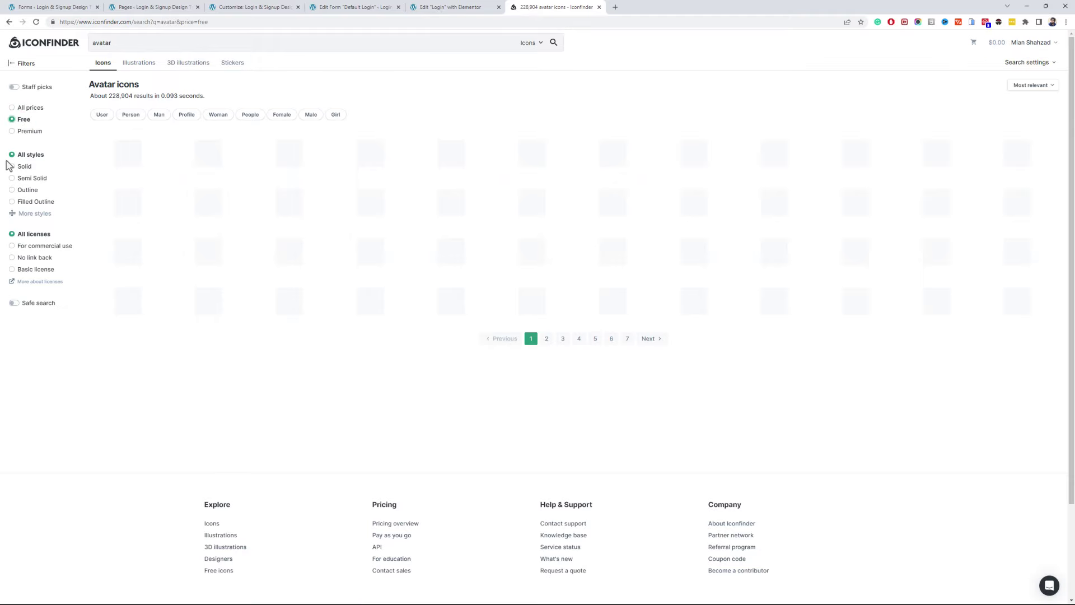
{"action": "scroll", "coordinate": [86, 152], "scroll_direction": "down", "scroll_amount": 1}
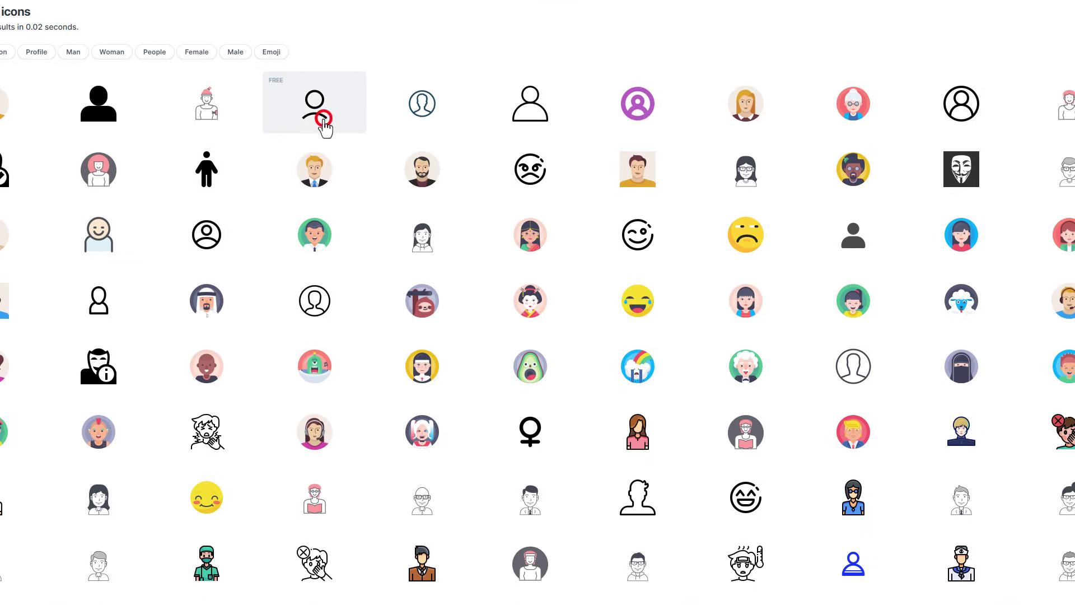
- Recolour the outline person icon to #FFCB00 and download it as SVG
{"action": "left_click", "coordinate": [325, 127]}
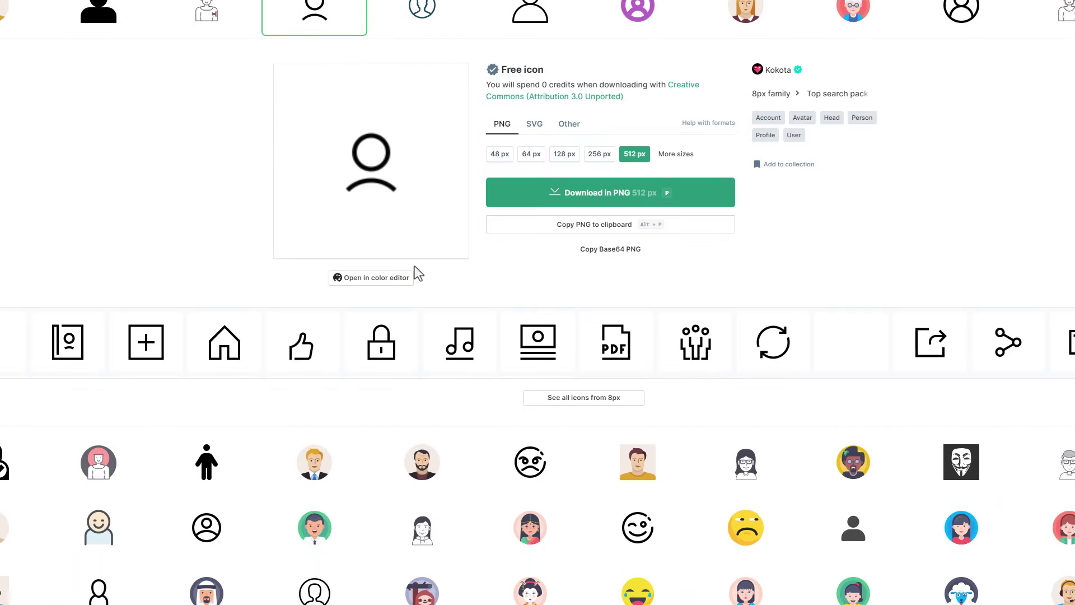
{"action": "left_click", "coordinate": [395, 277]}
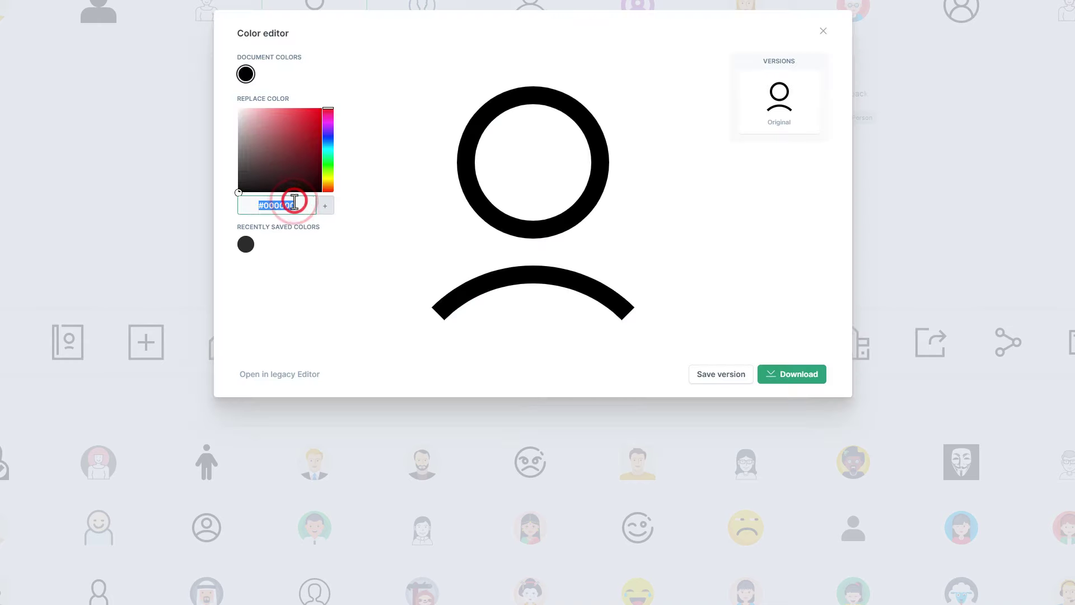
{"action": "left_click", "coordinate": [289, 204]}
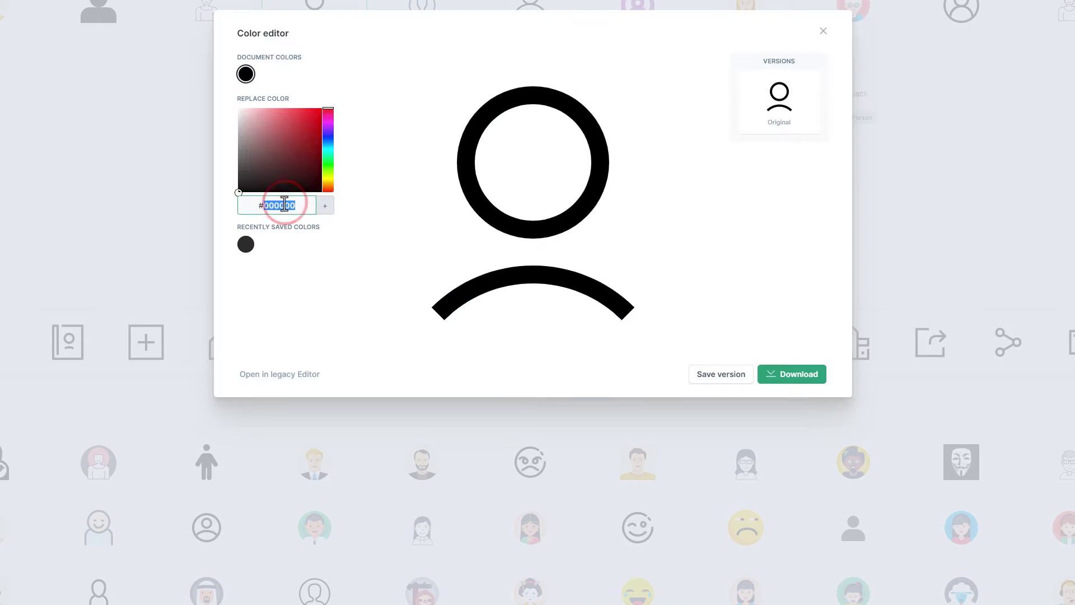
{"action": "type", "text": "FFCB00"}
{"action": "key", "text": "Return"}
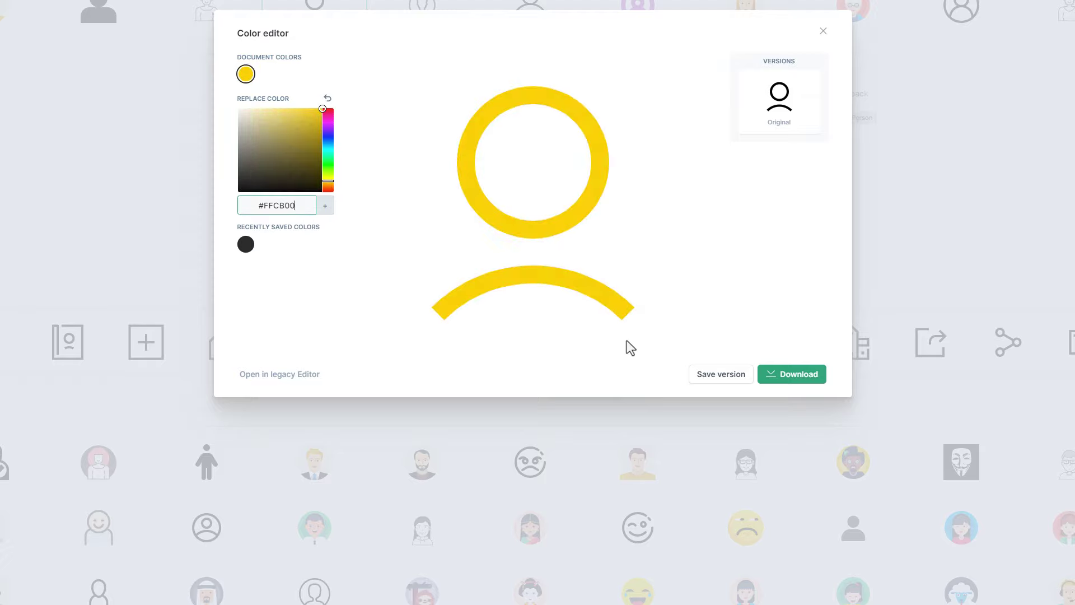
{"action": "left_click", "coordinate": [786, 377]}
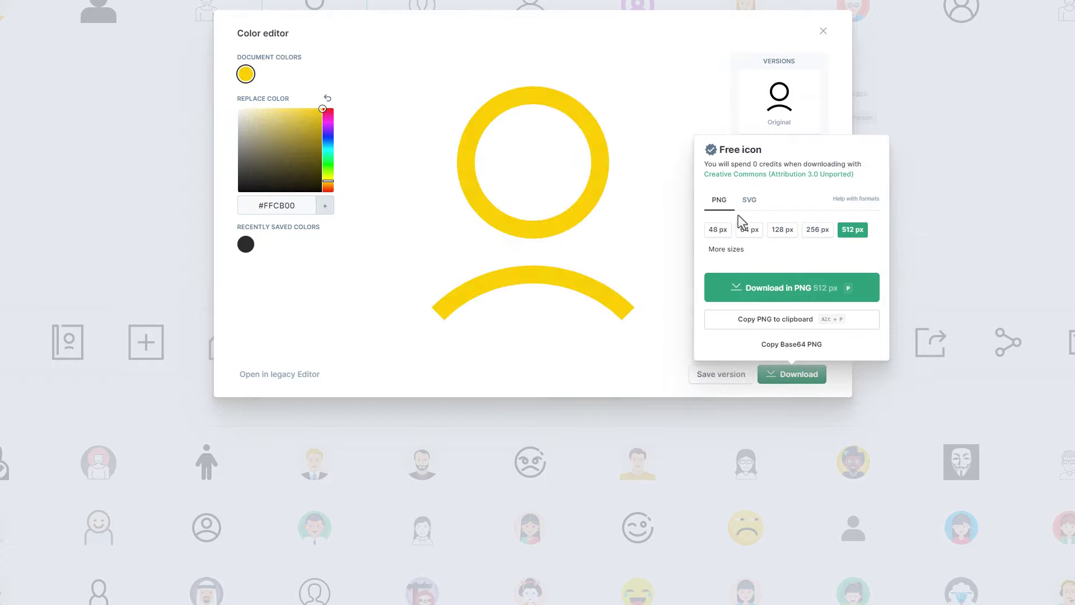
{"action": "left_click", "coordinate": [749, 201]}
{"action": "left_click", "coordinate": [779, 279]}
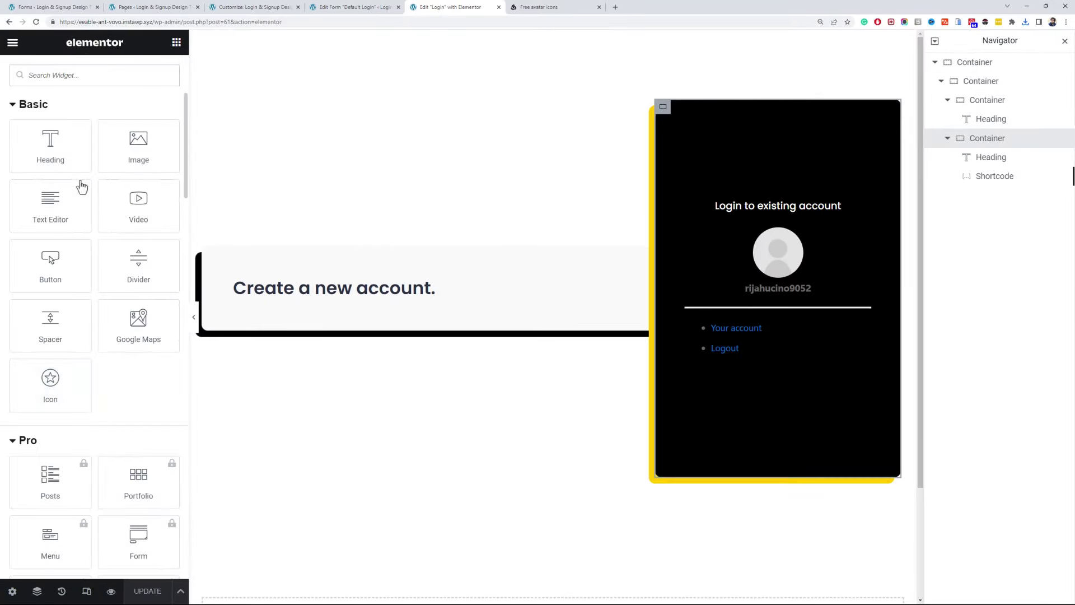
- Add an Icon widget above the heading using the uploaded yellow avatar SVG
{"action": "type", "text": "icon"}
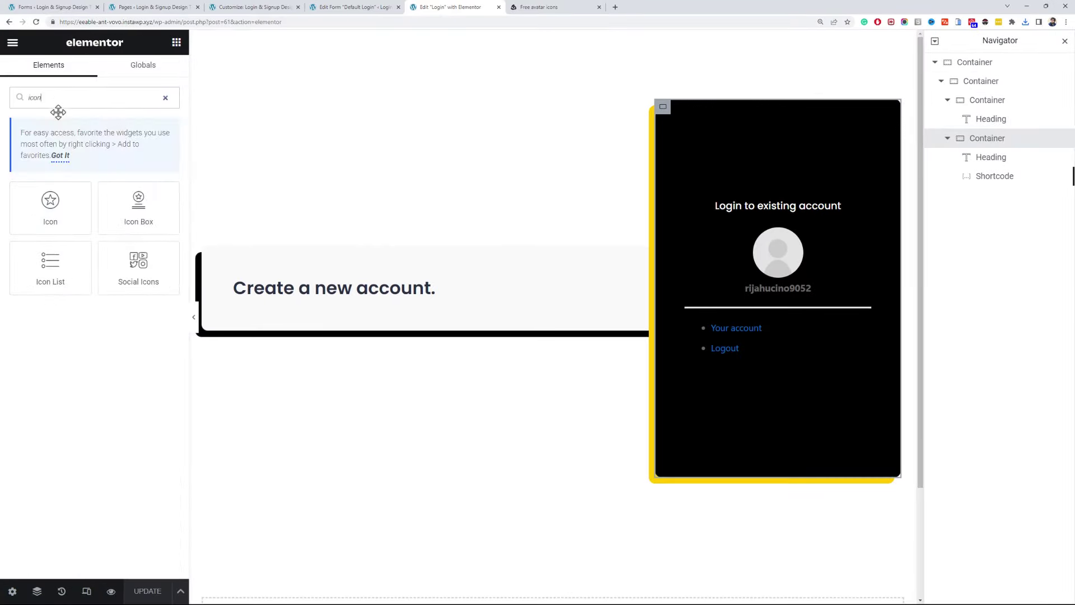
{"action": "left_click_drag", "start_coordinate": [49, 198], "coordinate": [738, 204]}
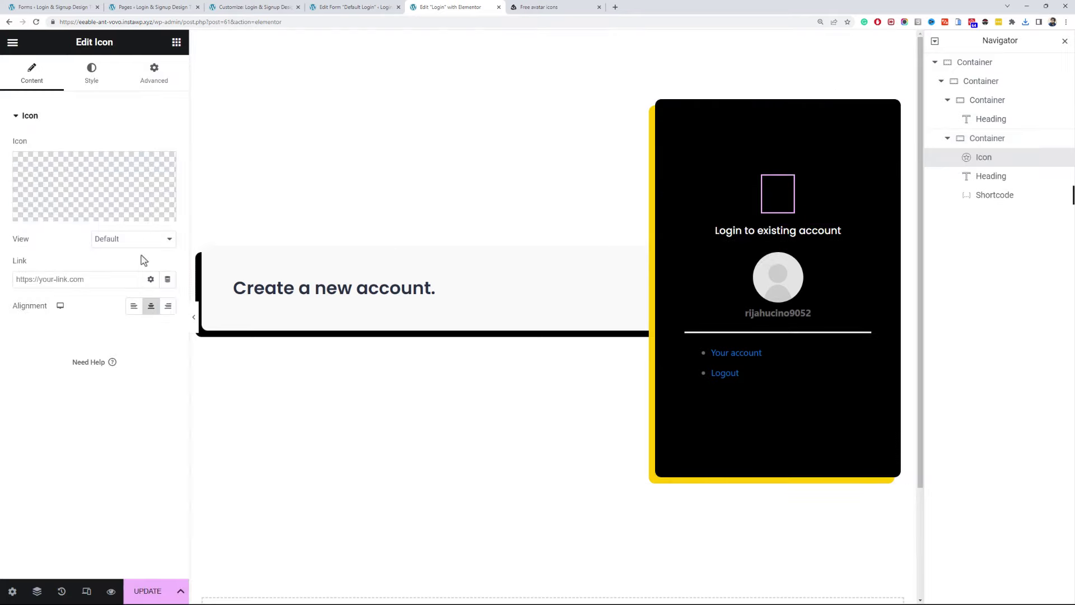
{"action": "left_click", "coordinate": [121, 214]}
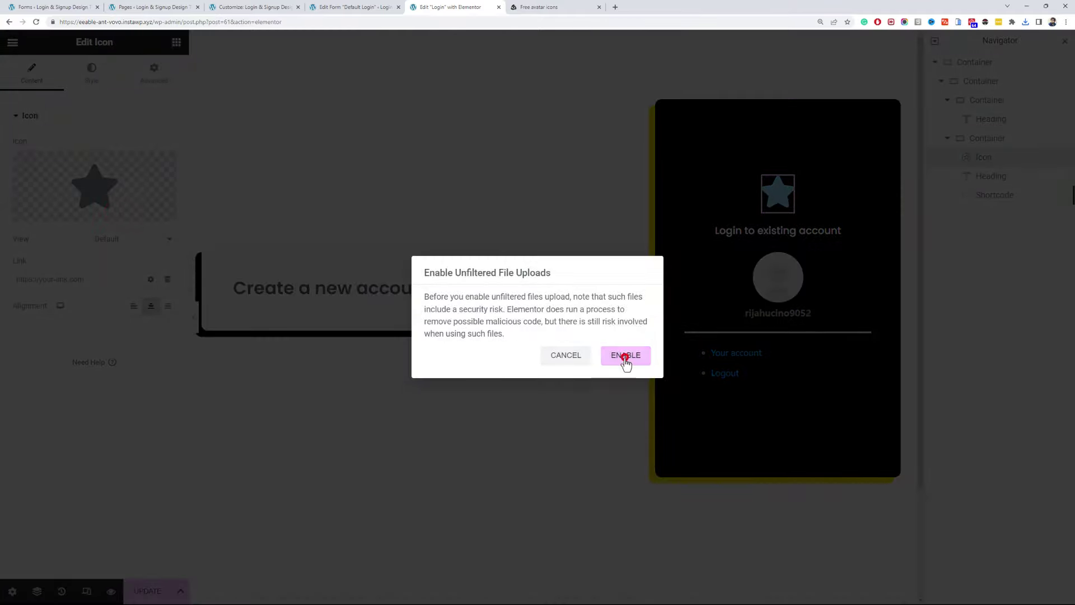
{"action": "left_click", "coordinate": [624, 360]}
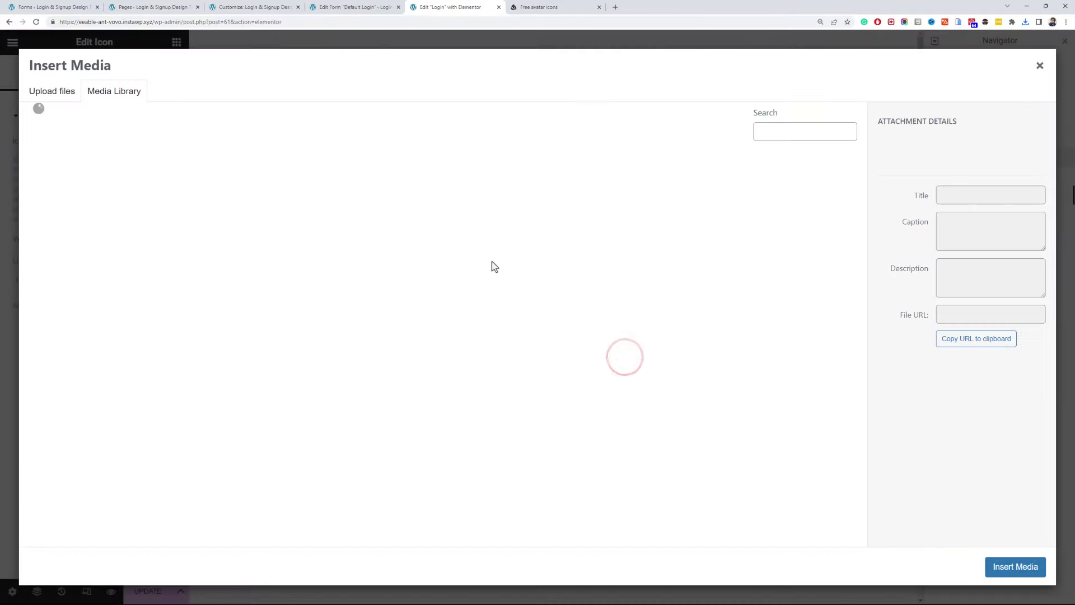
{"action": "left_click", "coordinate": [1025, 22]}
{"action": "left_click", "coordinate": [1006, 57]}
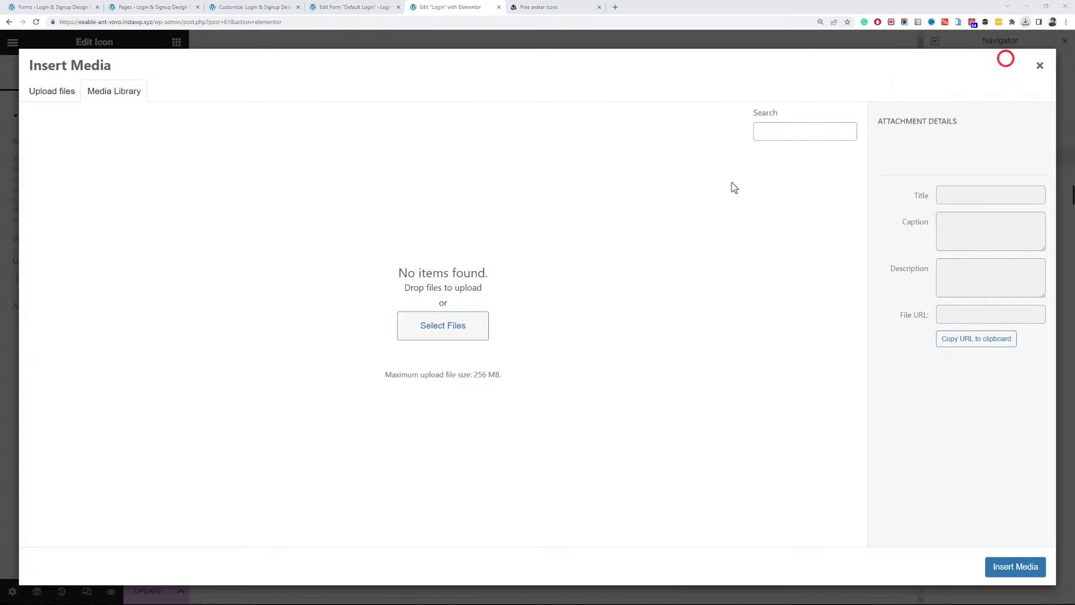
{"action": "left_click_drag", "start_coordinate": [557, 439], "coordinate": [255, 330]}
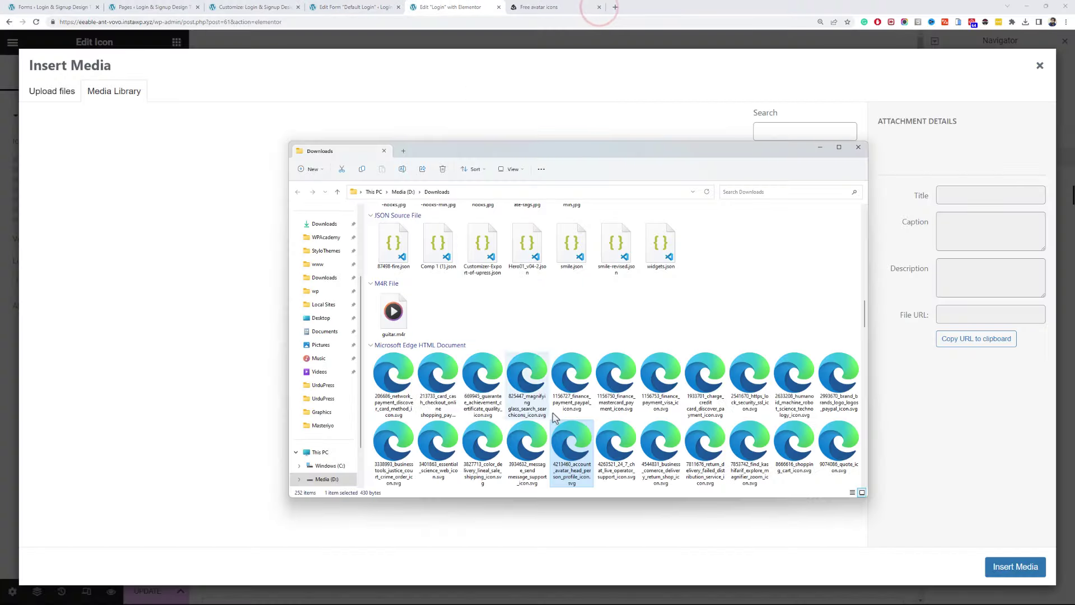
{"action": "left_click_drag", "start_coordinate": [572, 445], "coordinate": [256, 380]}
{"action": "left_click", "coordinate": [1015, 567]}
- Set the avatar icon's size to 90 in its Style settings
{"action": "left_click", "coordinate": [92, 79]}
{"action": "left_click", "coordinate": [14, 220]}
{"action": "left_click_drag", "start_coordinate": [34, 224], "coordinate": [50, 225]}
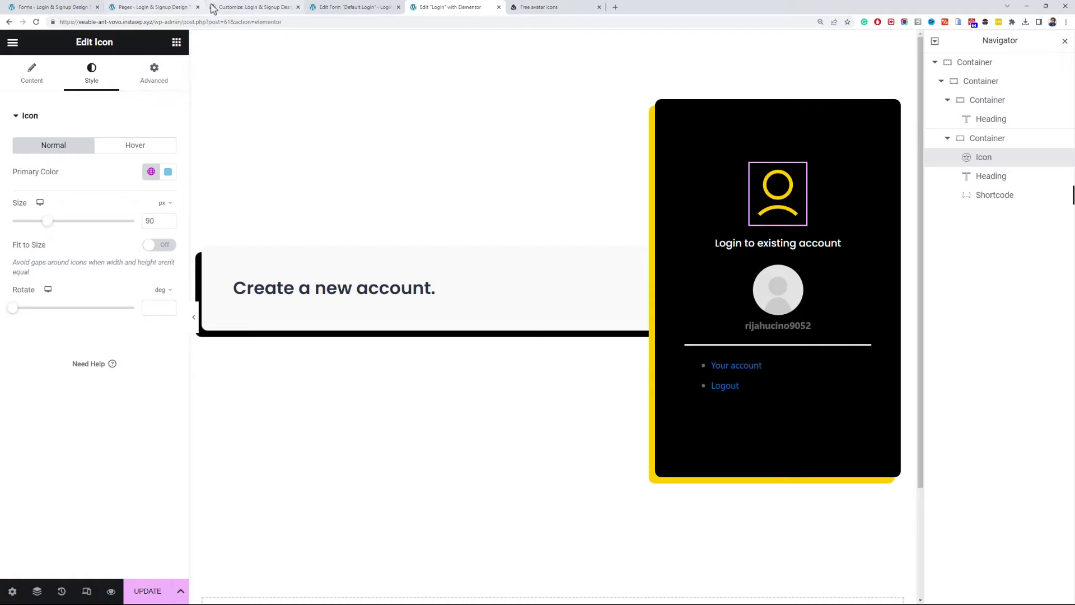
{"action": "left_click", "coordinate": [829, 304]}
{"action": "left_click", "coordinate": [29, 88]}
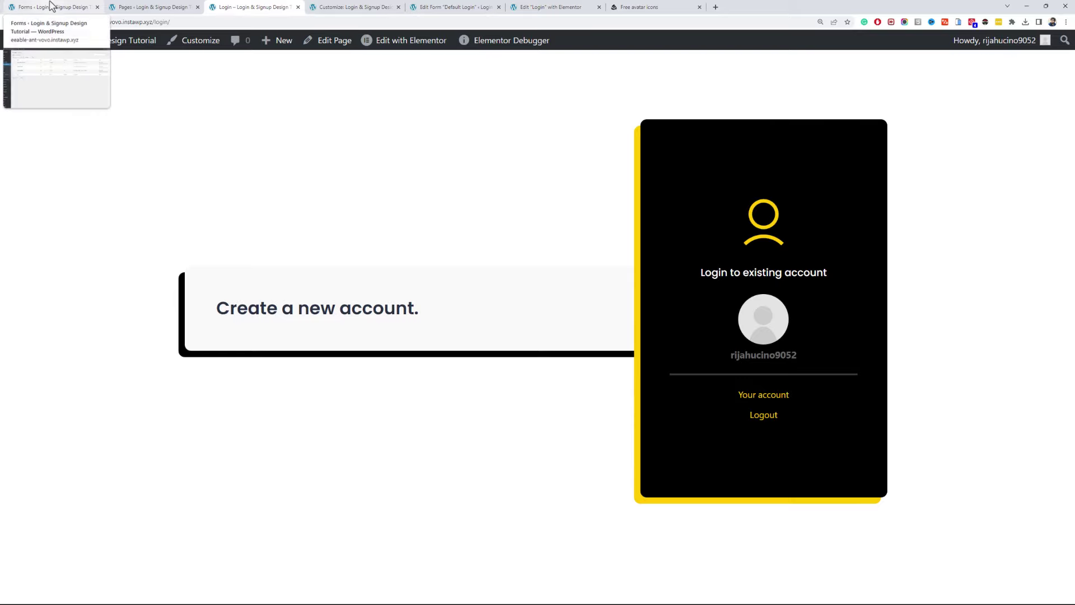
- Search 'dyn' in Add Plugins, then install and activate Dynamic Visibility for Elementor
{"action": "left_click", "coordinate": [50, 6]}
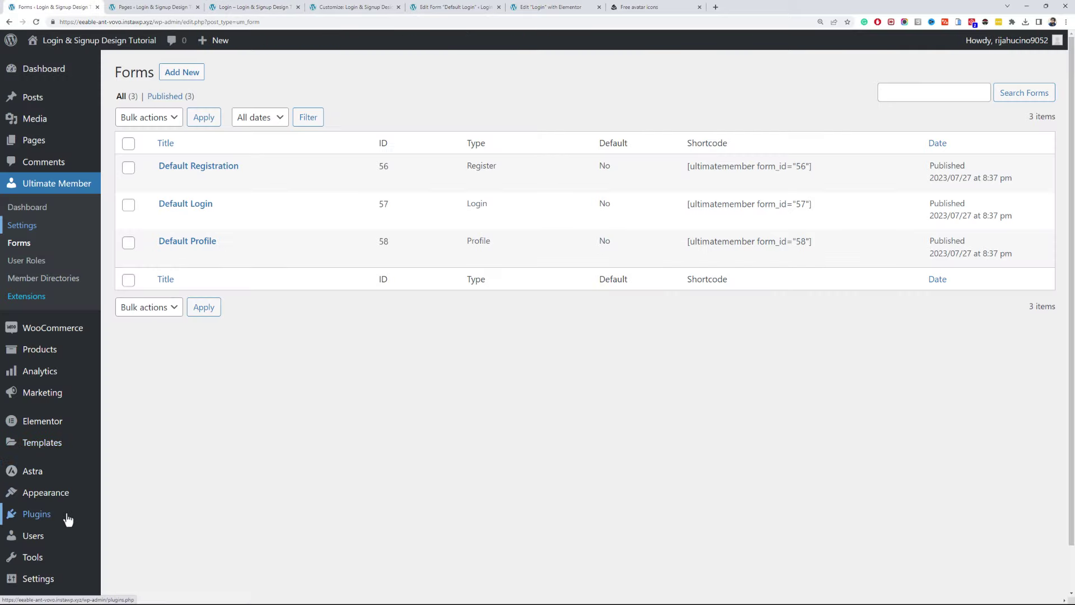
{"action": "mouse_move", "coordinate": [65, 516]}
{"action": "left_click", "coordinate": [120, 530]}
{"action": "left_click", "coordinate": [921, 101]}
{"action": "type", "text": "dynamic visibility"}
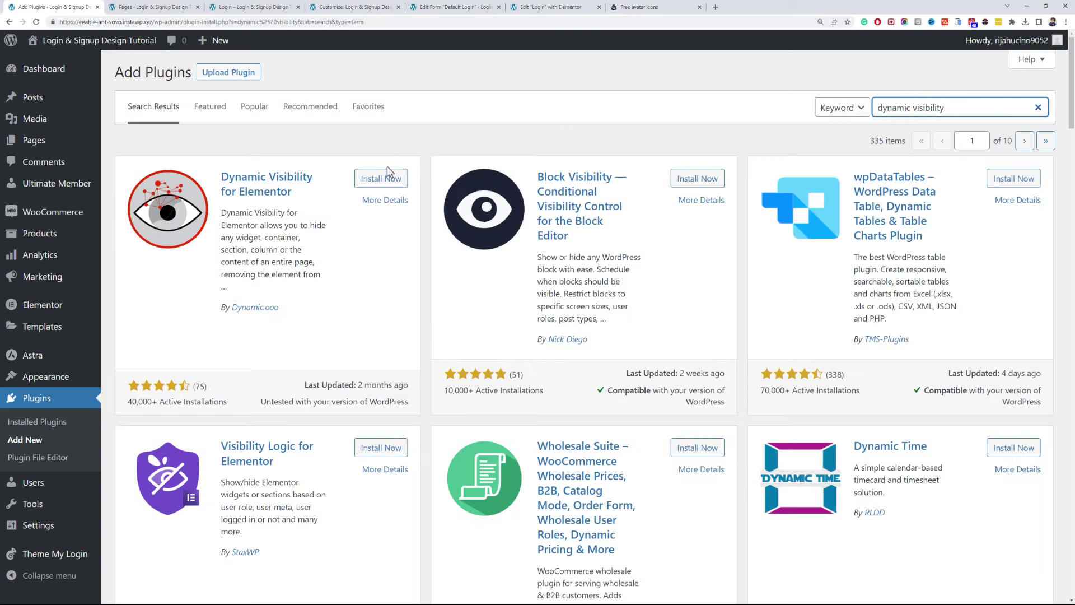
{"action": "left_click", "coordinate": [382, 178]}
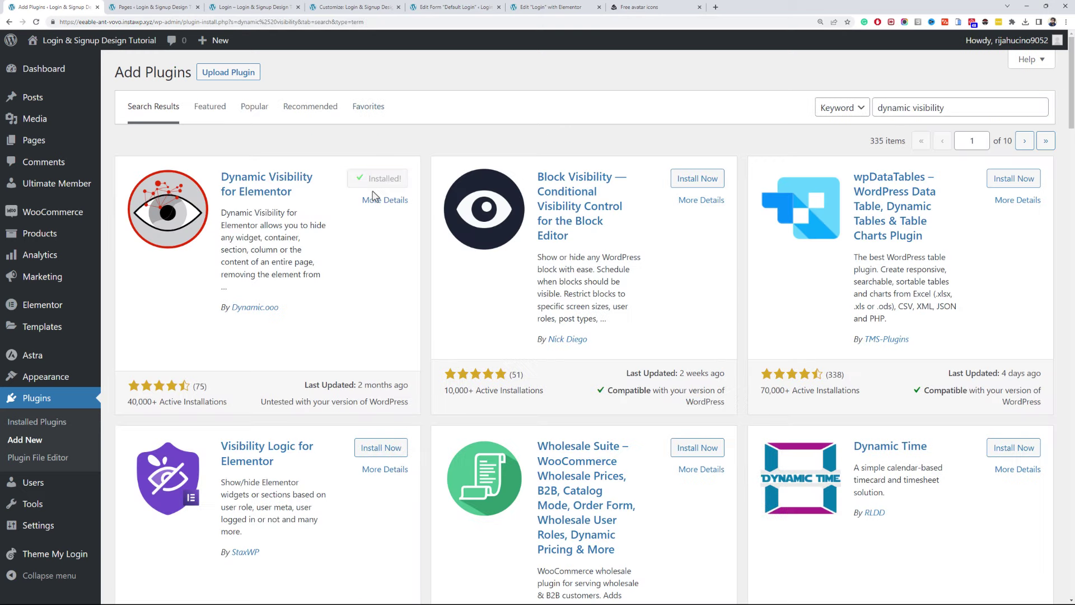
{"action": "left_click", "coordinate": [385, 178]}
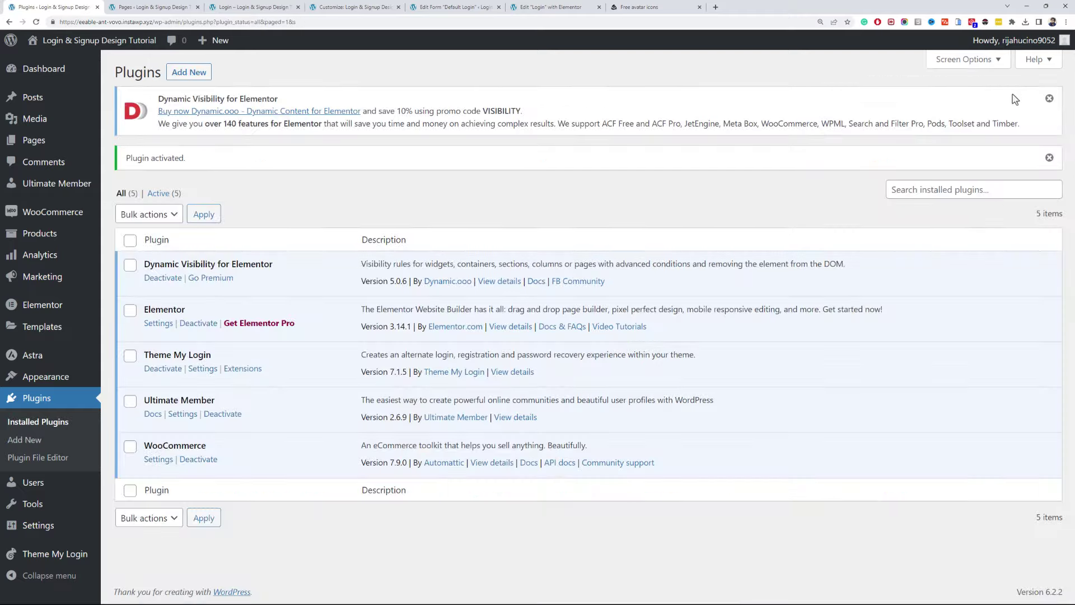
{"action": "left_click", "coordinate": [1044, 91]}
- Return to the Login page's Elementor editor tab
{"action": "left_click", "coordinate": [330, 7]}
{"action": "left_click", "coordinate": [266, 7]}
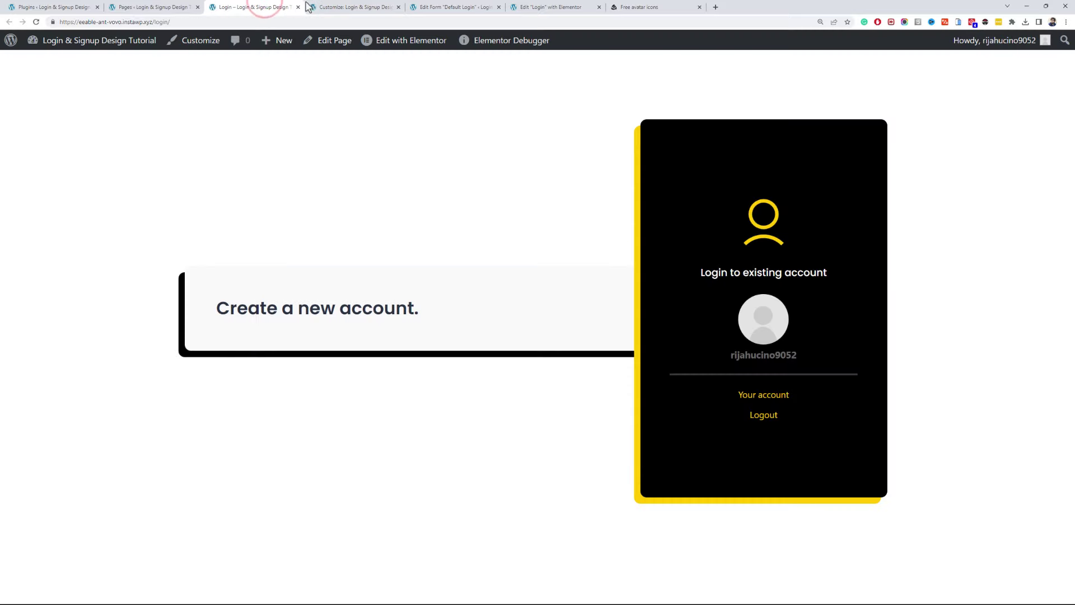
{"action": "left_click", "coordinate": [426, 7]}
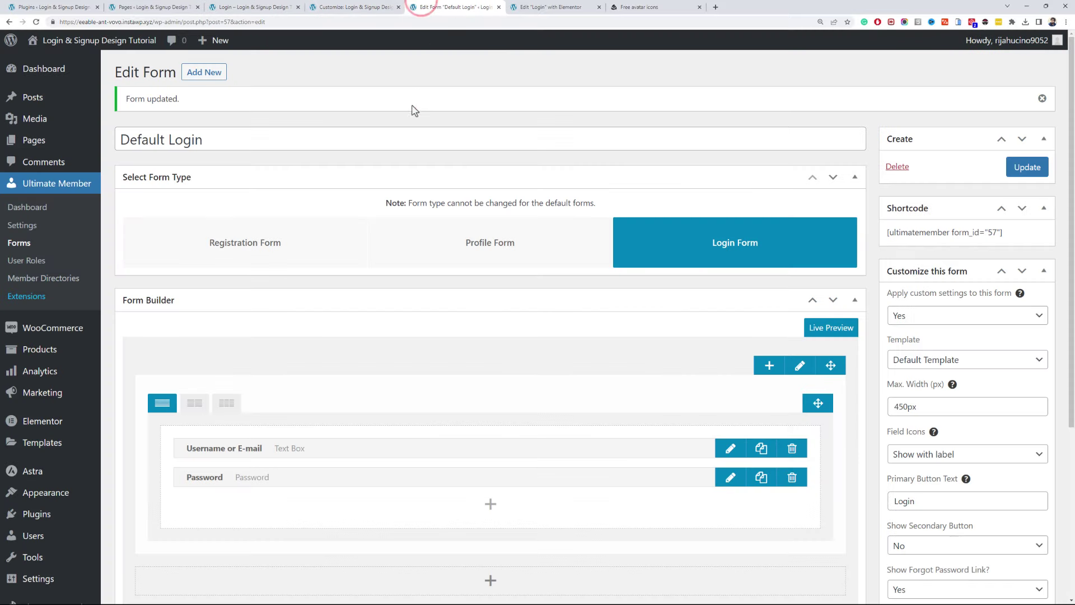
{"action": "left_click", "coordinate": [586, 5]}
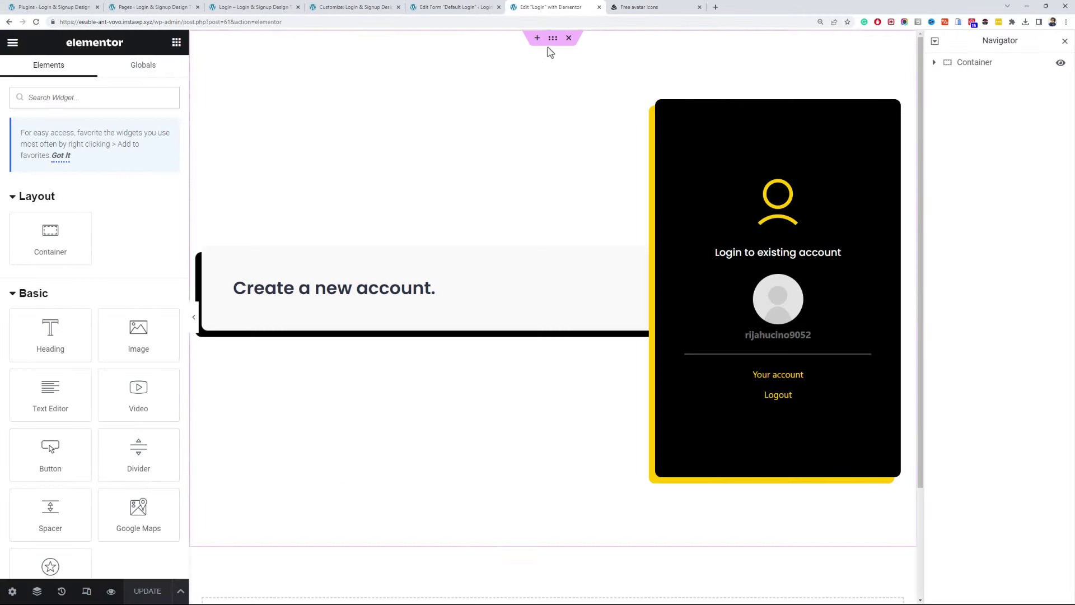
- Enable the main container's Visibility and limit its Roles to Visitor (User not logged in)
{"action": "left_click", "coordinate": [552, 44]}
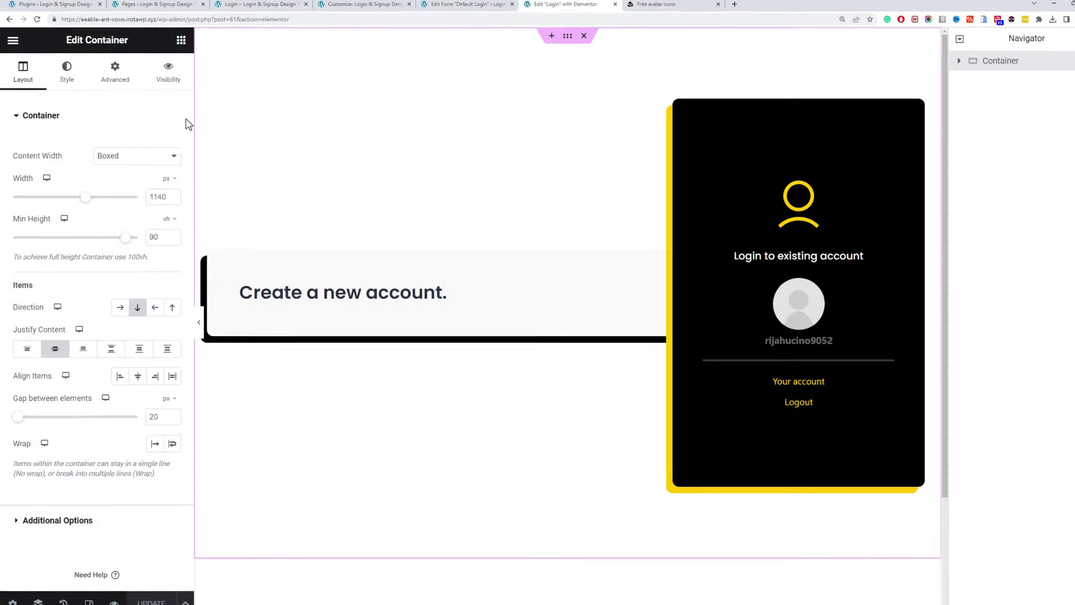
{"action": "left_click", "coordinate": [164, 73]}
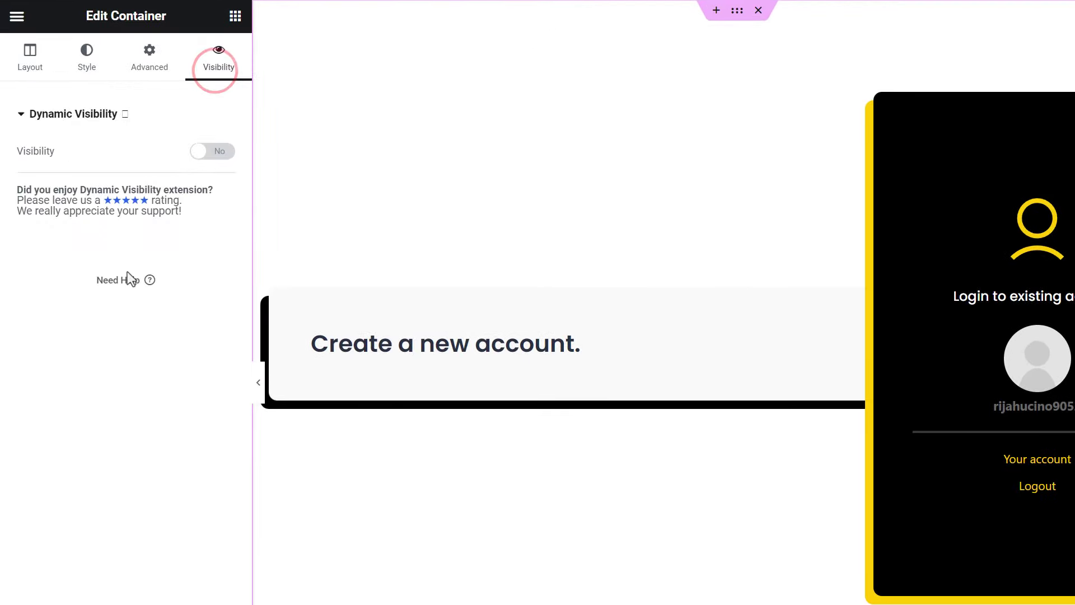
{"action": "left_click", "coordinate": [195, 150]}
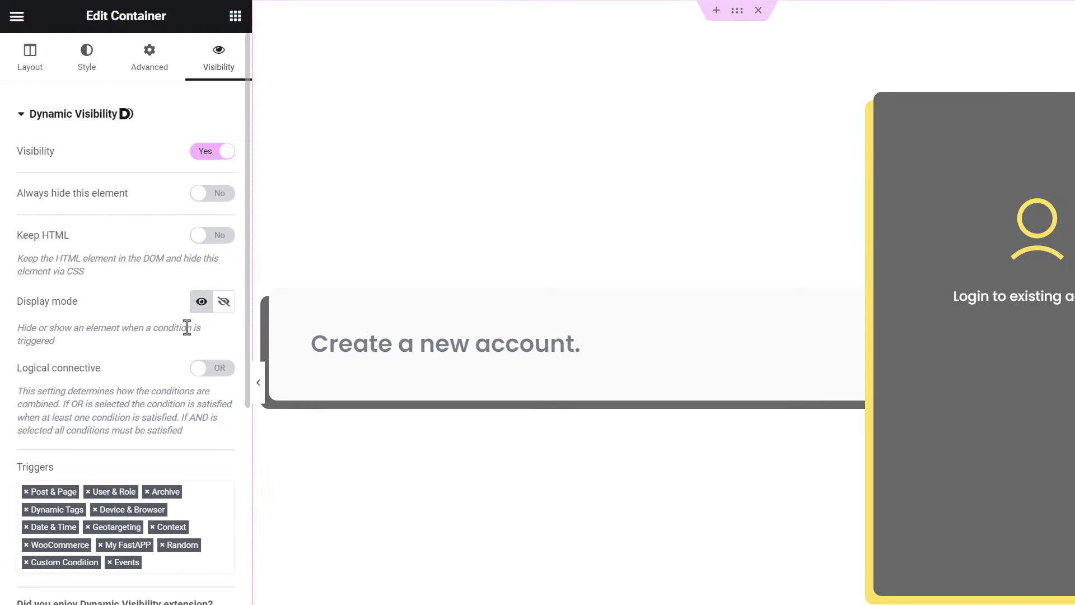
{"action": "scroll", "coordinate": [150, 341], "scroll_direction": "down", "scroll_amount": 9}
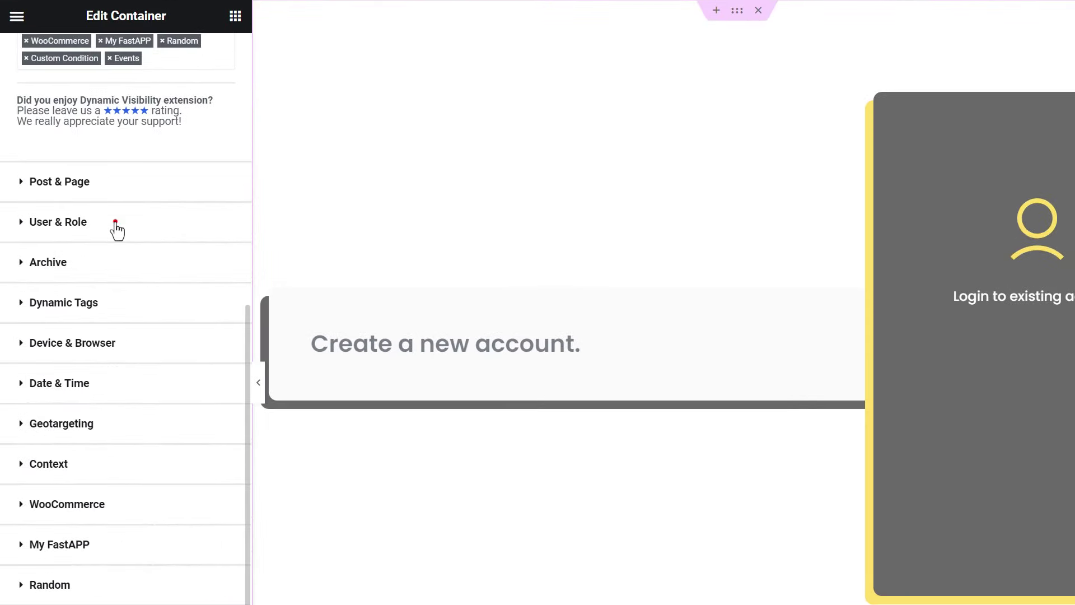
{"action": "left_click", "coordinate": [116, 222]}
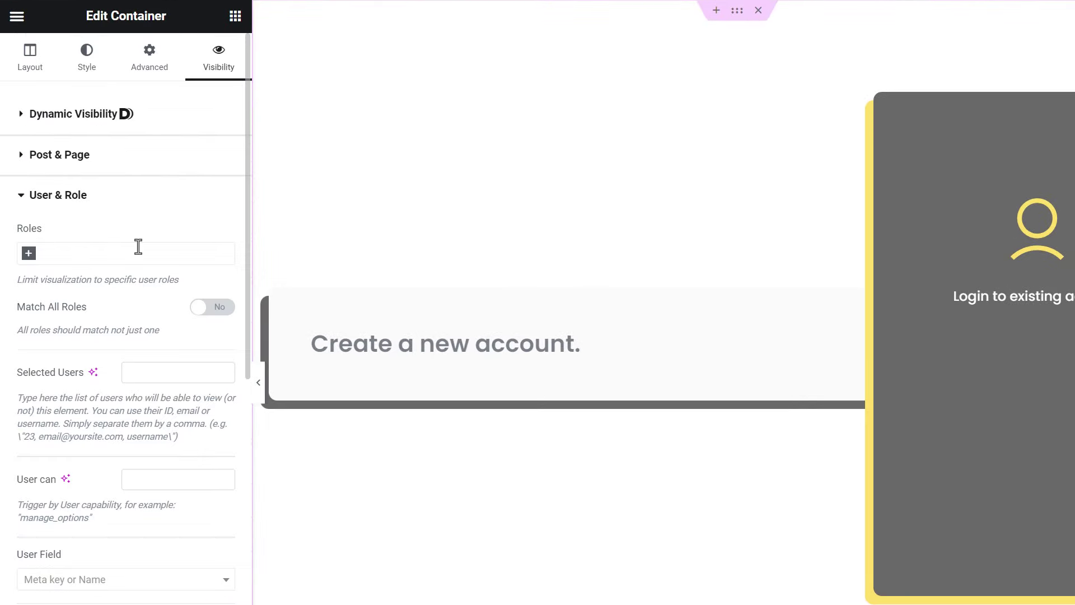
{"action": "left_click", "coordinate": [138, 246]}
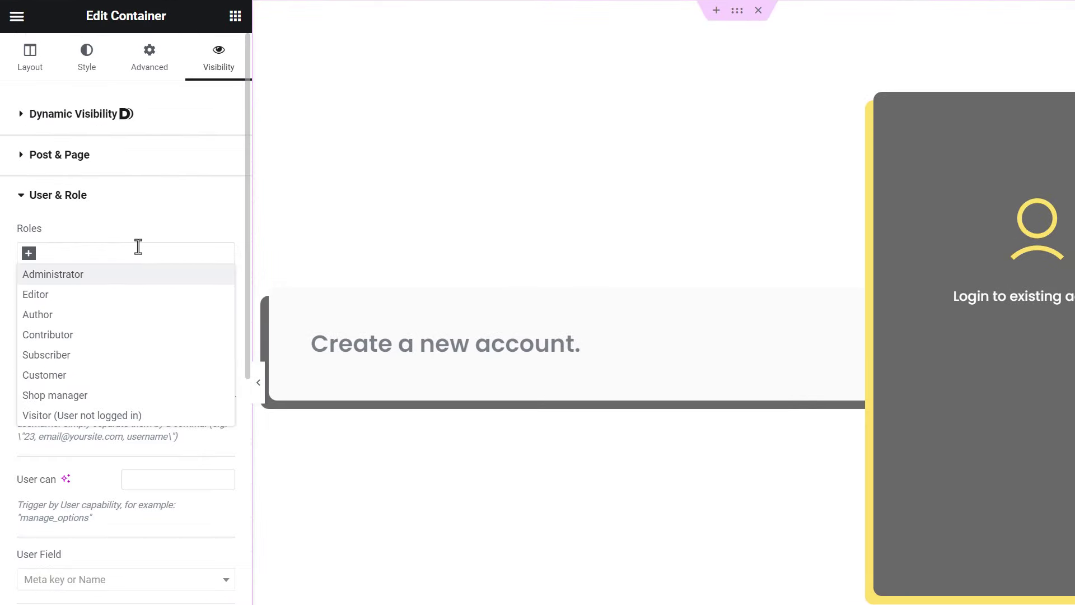
{"action": "left_click", "coordinate": [136, 417]}
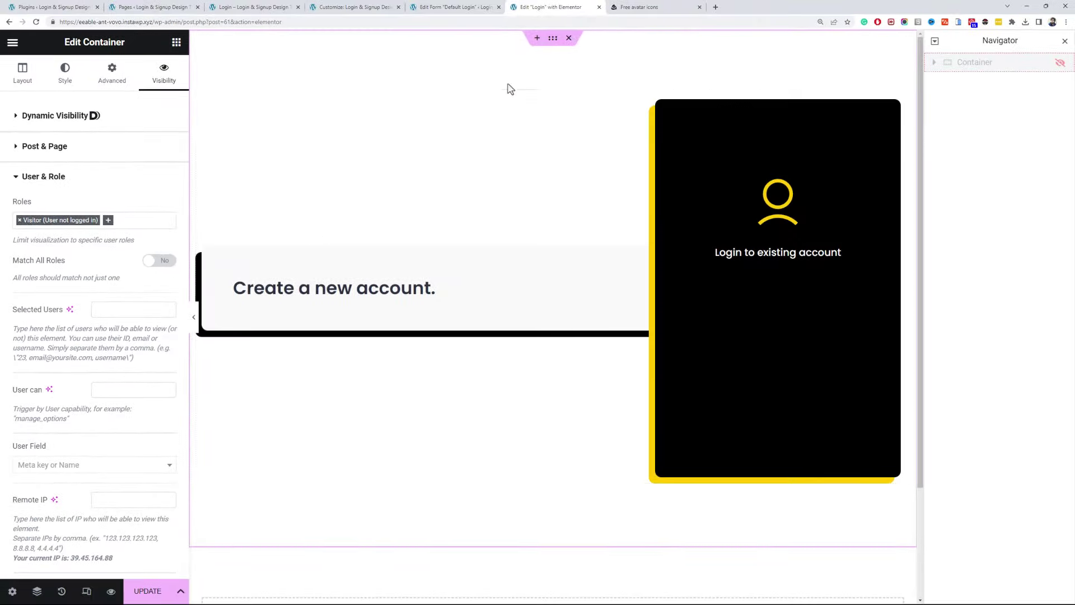
- Duplicate the main container and delete the black card and Create a new account box from the copy
{"action": "right_click", "coordinate": [557, 51]}
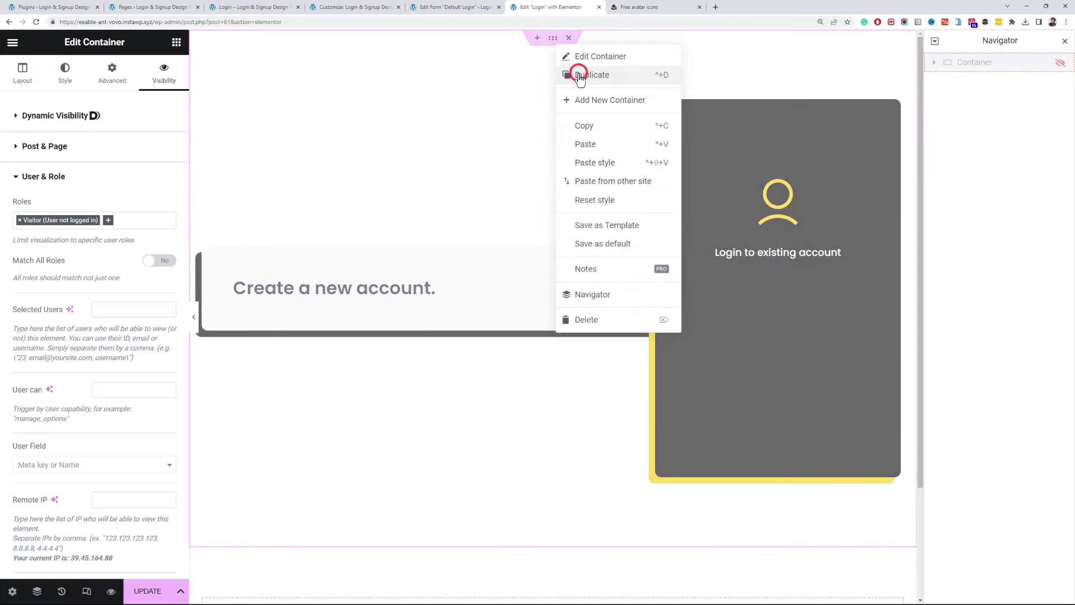
{"action": "left_click", "coordinate": [579, 77]}
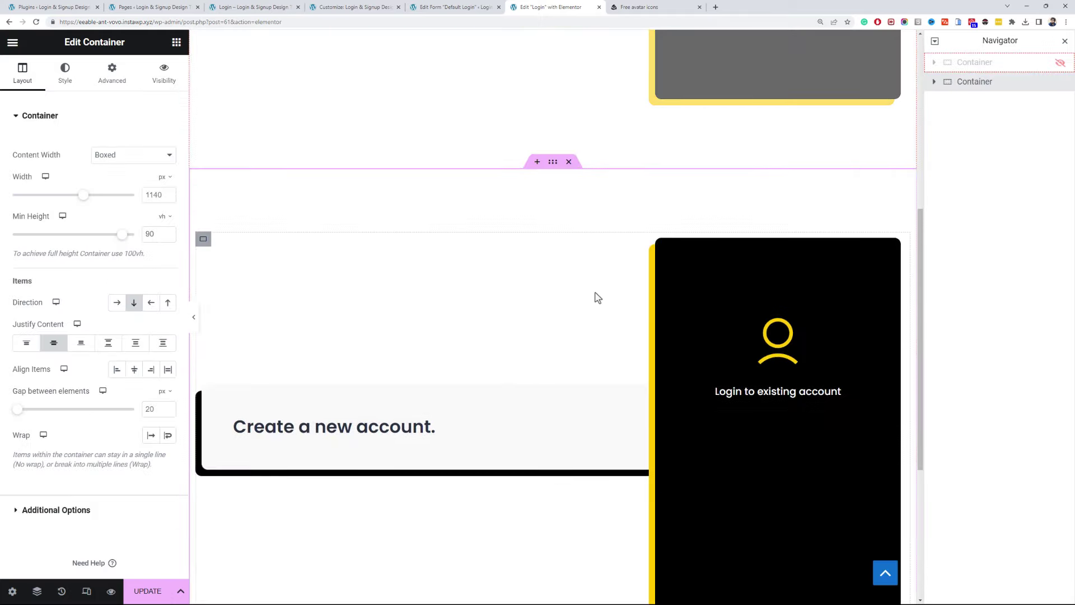
{"action": "right_click", "coordinate": [667, 254]}
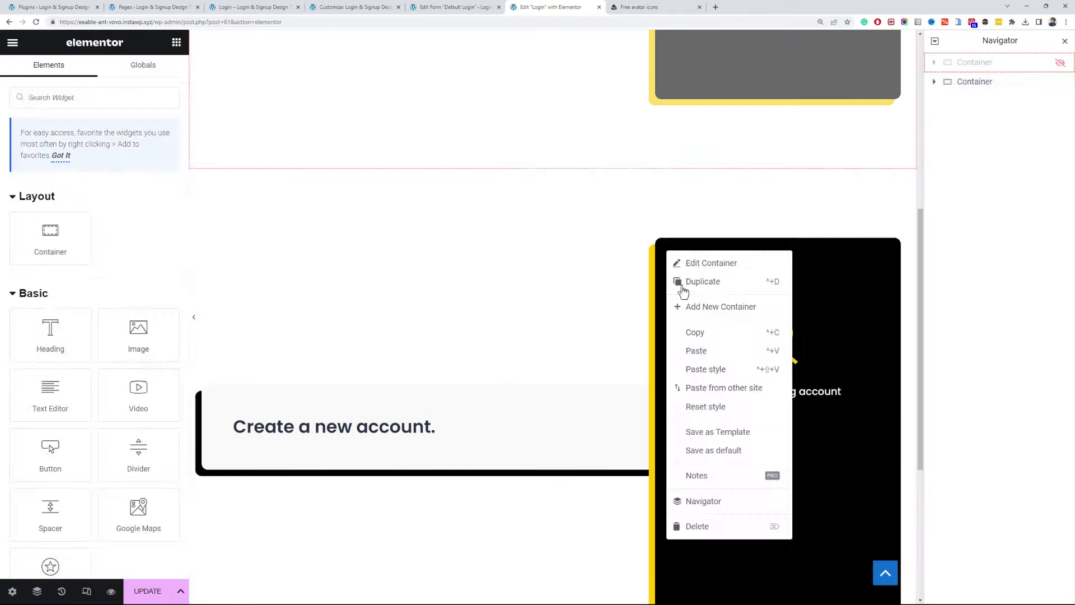
{"action": "left_click", "coordinate": [717, 527]}
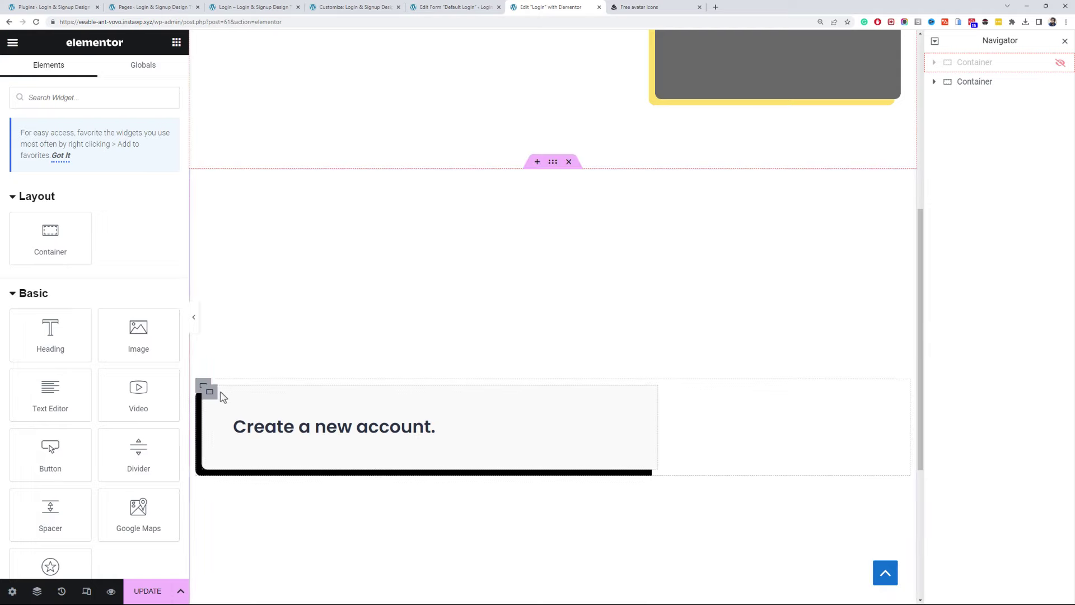
{"action": "right_click", "coordinate": [206, 395]}
{"action": "left_click", "coordinate": [260, 586]}
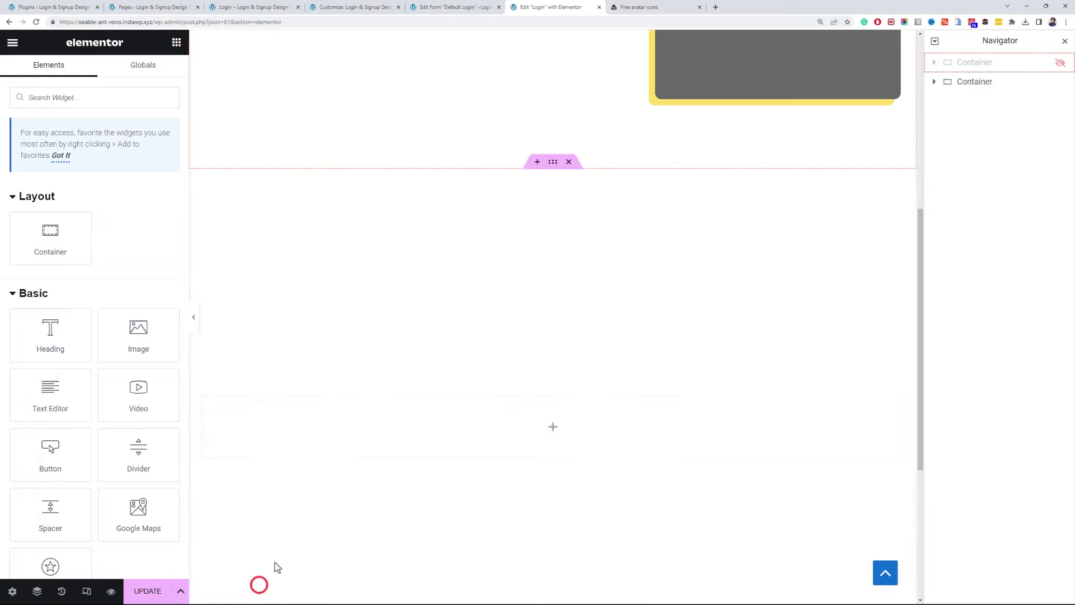
- Set the copied container's visibility Display mode to Hide
{"action": "left_click", "coordinate": [552, 168]}
{"action": "left_click", "coordinate": [150, 82]}
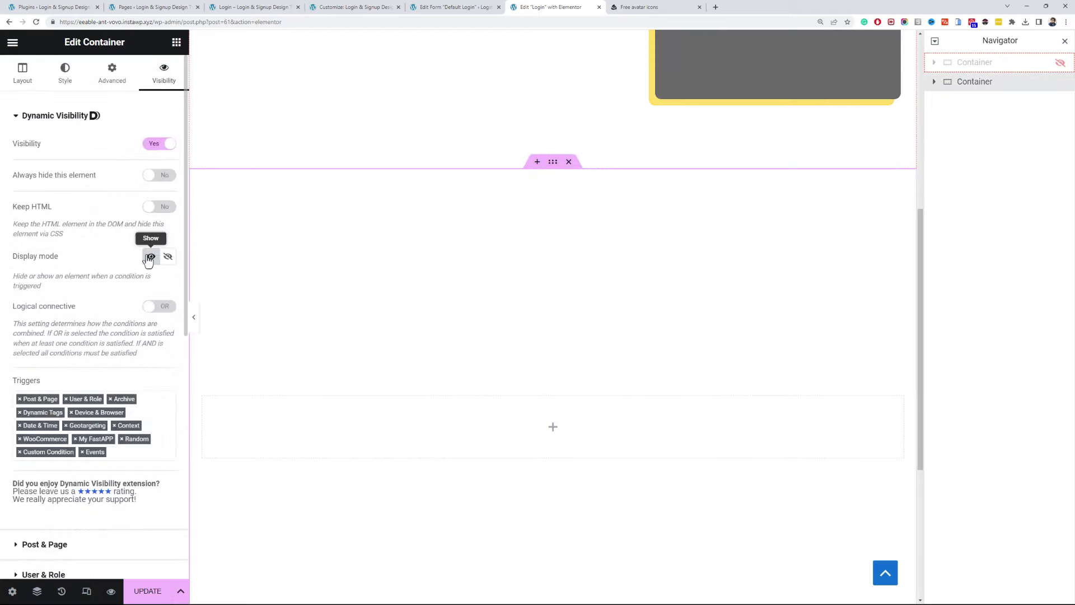
{"action": "left_click", "coordinate": [168, 256]}
{"action": "scroll", "coordinate": [115, 263], "scroll_direction": "down", "scroll_amount": 3}
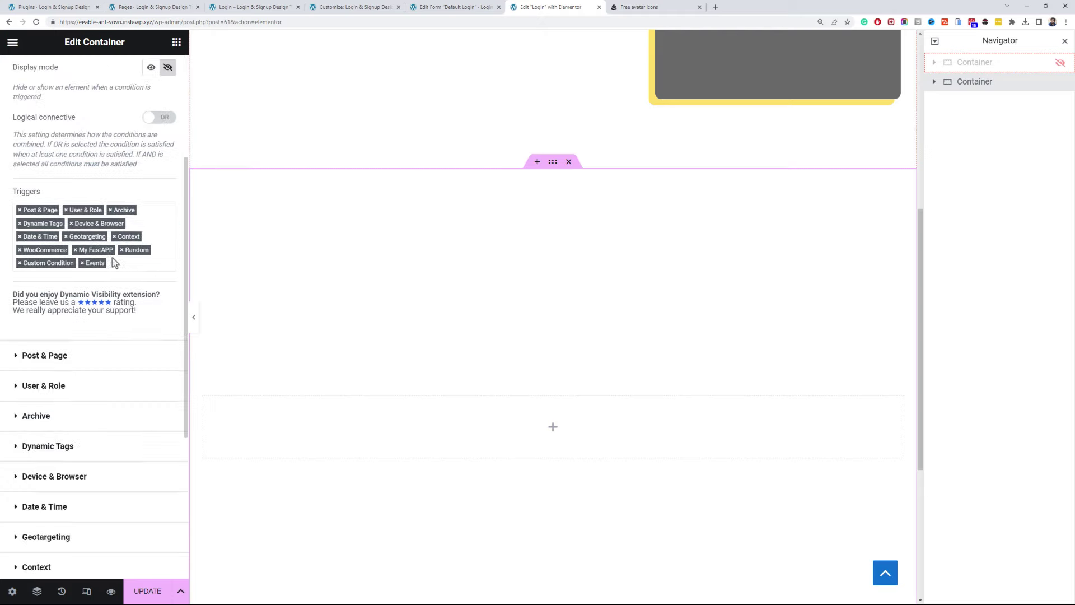
{"action": "left_click", "coordinate": [107, 385]}
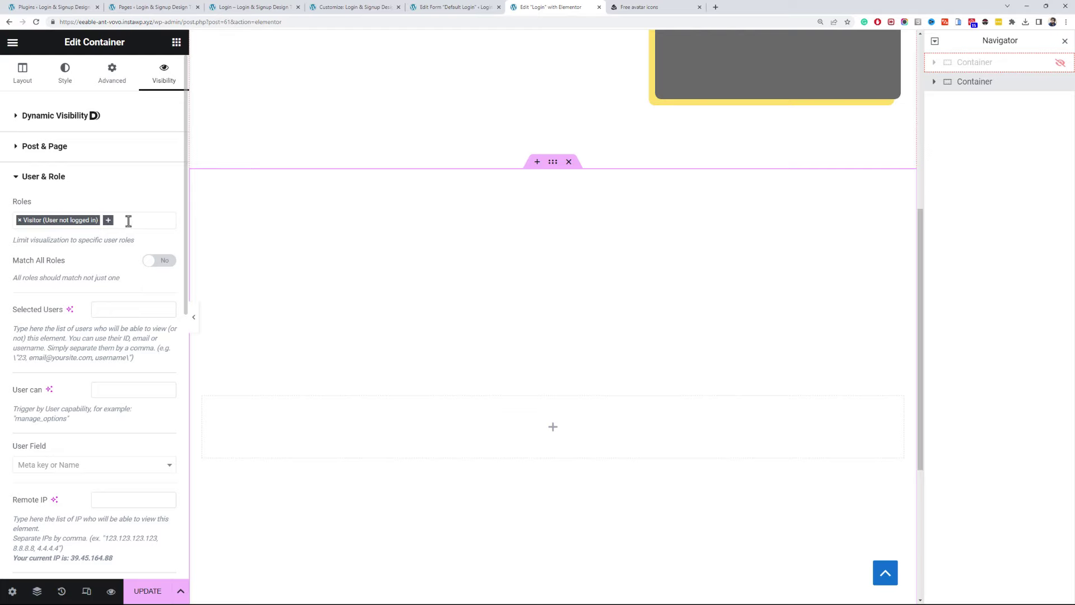
{"action": "left_click", "coordinate": [34, 83]}
{"action": "scroll", "coordinate": [112, 196], "scroll_direction": "down", "scroll_amount": 1}
{"action": "scroll", "coordinate": [118, 232], "scroll_direction": "up", "scroll_amount": 1}
- Add a centred heading to the container reading 'You are already logged-in.'
{"action": "left_click", "coordinate": [176, 42]}
{"action": "left_click_drag", "start_coordinate": [68, 324], "coordinate": [386, 428]}
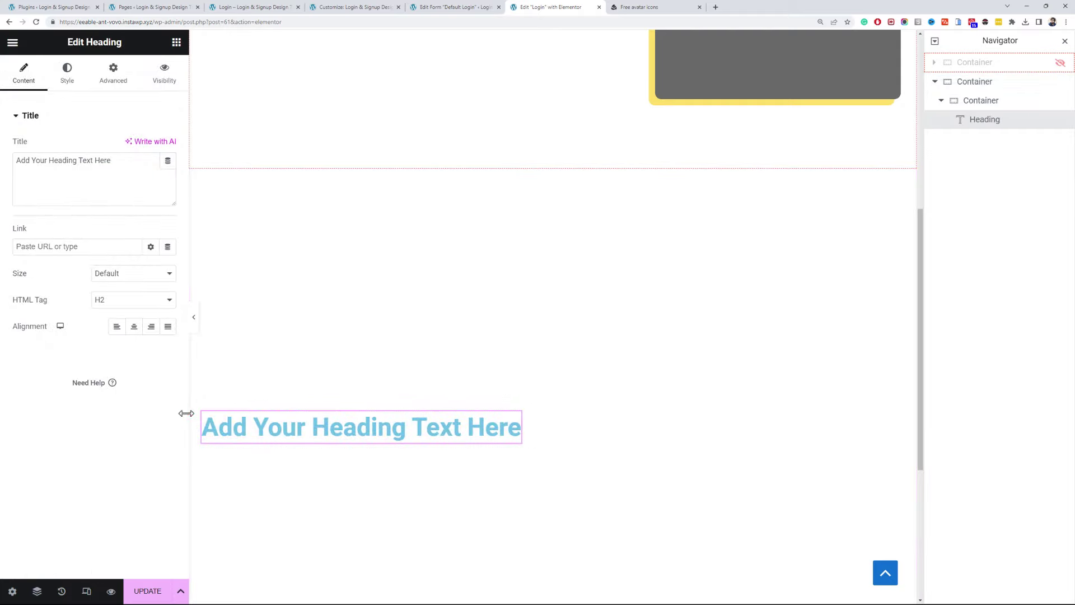
{"action": "left_click", "coordinate": [202, 413]}
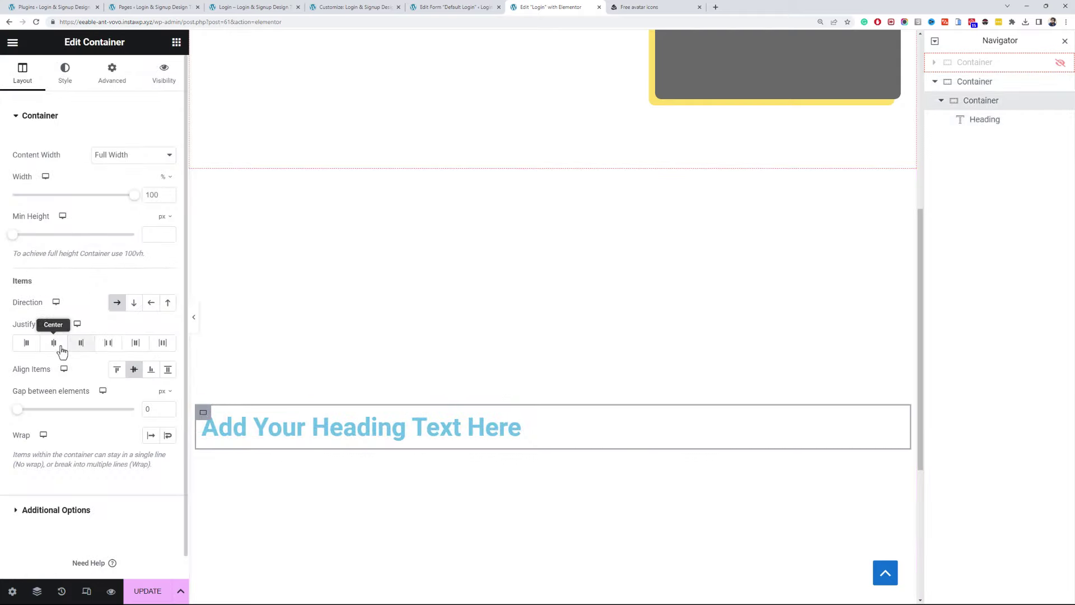
{"action": "left_click", "coordinate": [58, 343]}
{"action": "left_click", "coordinate": [403, 434]}
{"action": "left_click", "coordinate": [102, 184]}
{"action": "key", "text": "ctrl+a"}
{"action": "type", "text": "You are already logged-in."}
- Give the heading a new font and a dark global text colour
{"action": "left_click", "coordinate": [82, 88]}
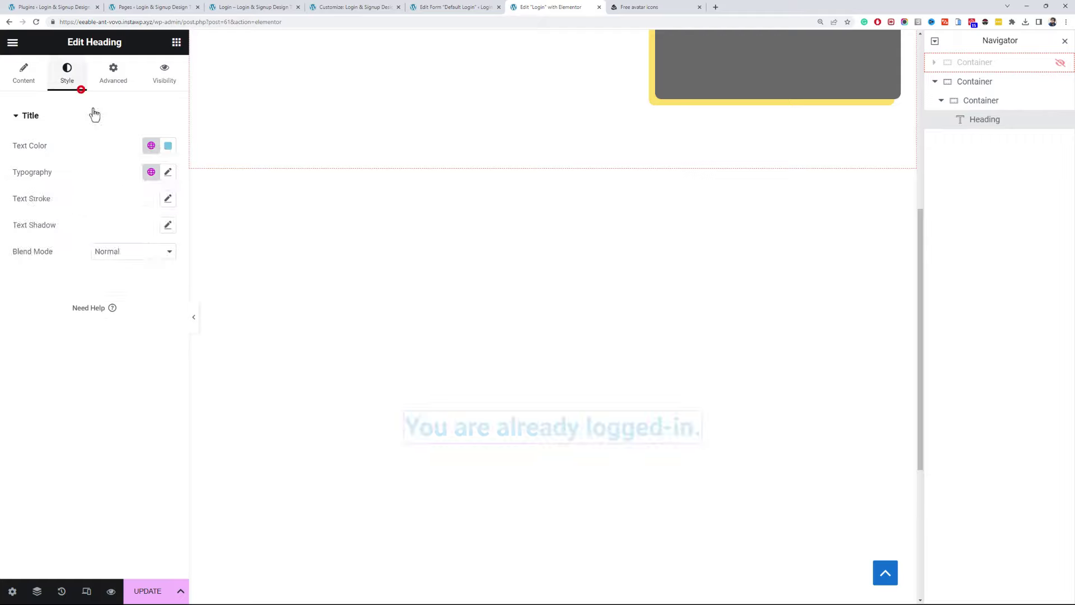
{"action": "left_click", "coordinate": [168, 171]}
{"action": "left_click", "coordinate": [137, 227]}
{"action": "left_click", "coordinate": [120, 281]}
{"action": "left_click", "coordinate": [151, 145]}
{"action": "left_click", "coordinate": [84, 218]}
- Add a Button widget and stack it vertically below the heading
{"action": "left_click", "coordinate": [177, 42]}
{"action": "left_click", "coordinate": [89, 101]}
{"action": "type", "text": "but"}
{"action": "left_click_drag", "start_coordinate": [67, 208], "coordinate": [288, 427]}
{"action": "left_click", "coordinate": [202, 411]}
{"action": "left_click", "coordinate": [137, 307]}
{"action": "left_click", "coordinate": [980, 121]}
{"action": "left_click_drag", "start_coordinate": [980, 121], "coordinate": [981, 138]}
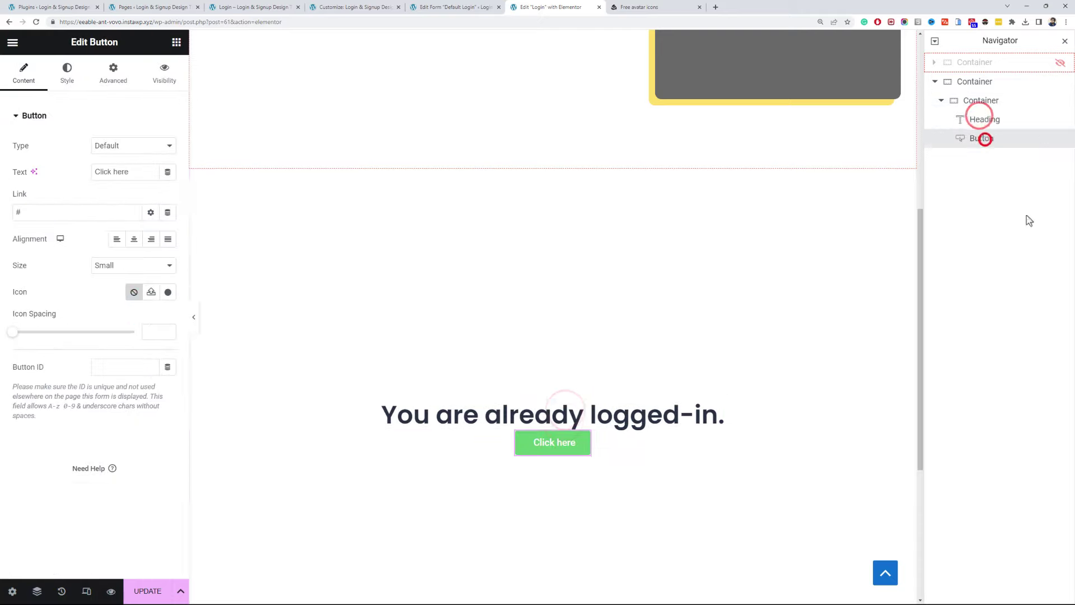
- Give the heading a 20 bottom margin
{"action": "left_click", "coordinate": [985, 120]}
{"action": "left_click", "coordinate": [113, 72]}
{"action": "left_click", "coordinate": [168, 159]}
{"action": "left_click", "coordinate": [73, 159]}
{"action": "left_click", "coordinate": [92, 159]}
{"action": "type", "text": "20"}
- Label the button 'Go to Account' and link it to the My account page
{"action": "left_click", "coordinate": [554, 444]}
{"action": "triple_click", "coordinate": [125, 170]}
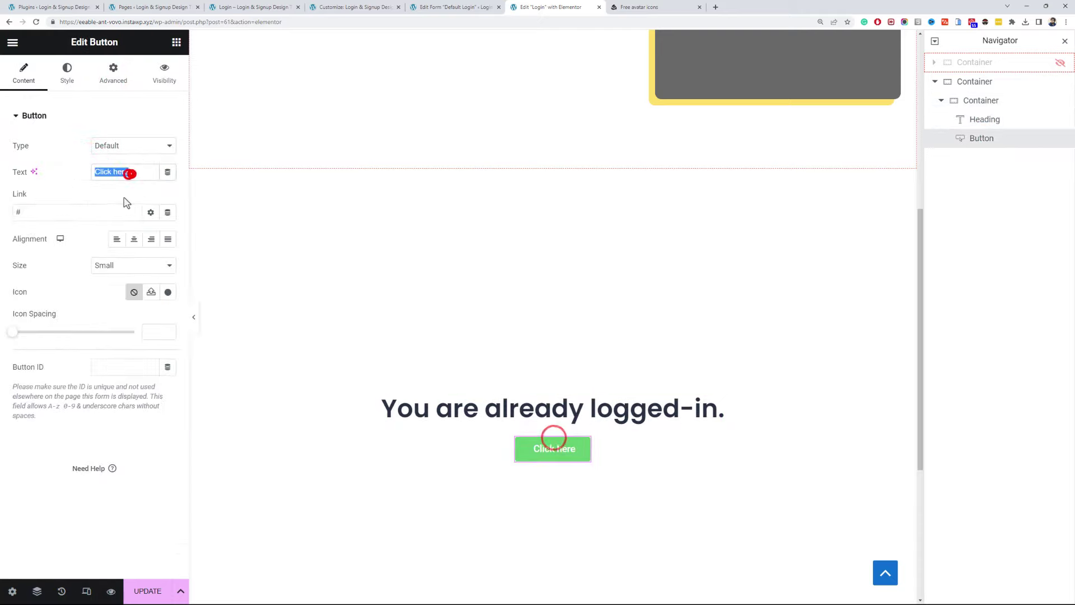
{"action": "type", "text": "Go to Account"}
{"action": "left_click", "coordinate": [152, 7]}
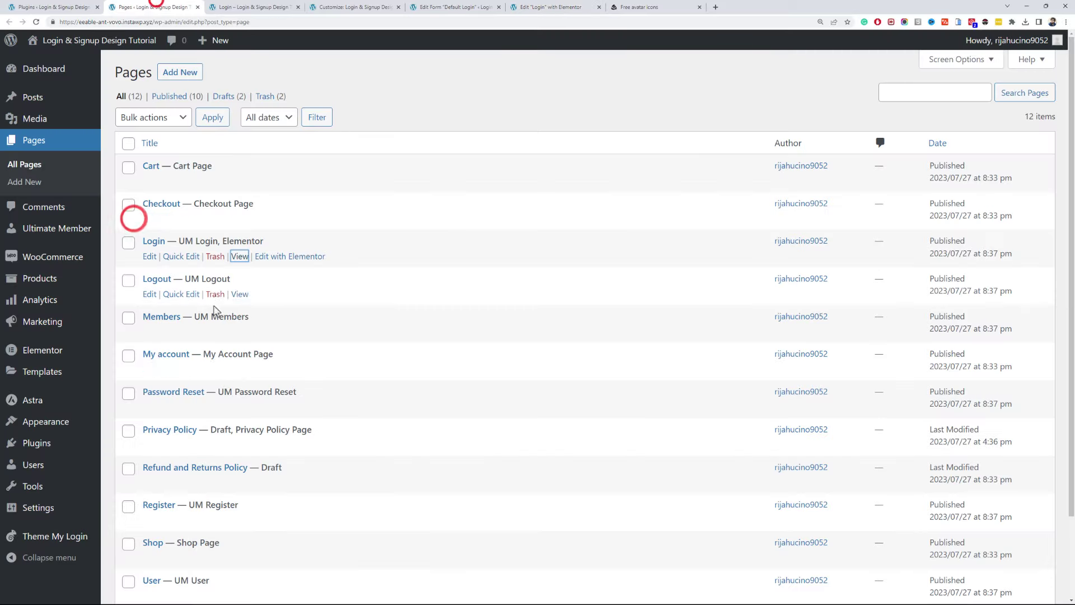
{"action": "right_click", "coordinate": [222, 367]}
{"action": "left_click", "coordinate": [297, 415]}
{"action": "left_click", "coordinate": [458, 7]}
{"action": "left_click", "coordinate": [508, 7]}
{"action": "triple_click", "coordinate": [134, 211]}
{"action": "type", "text": "https://eeable-ant-vovo.instawp.xyz/my-account/"}
- Make the button larger with a black background and Poppins font
{"action": "left_click", "coordinate": [153, 265]}
{"action": "left_click", "coordinate": [115, 304]}
{"action": "left_click", "coordinate": [67, 74]}
{"action": "left_click", "coordinate": [151, 278]}
{"action": "left_click", "coordinate": [73, 342]}
{"action": "left_click", "coordinate": [168, 277]}
{"action": "left_click", "coordinate": [129, 363]}
{"action": "left_click", "coordinate": [63, 283]}
{"action": "left_click", "coordinate": [168, 146]}
{"action": "left_click", "coordinate": [127, 202]}
{"action": "left_click", "coordinate": [125, 256]}
{"action": "left_click", "coordinate": [118, 145]}
- Put the Go to Account button into a new 600px container and centre it
{"action": "right_click", "coordinate": [557, 449]}
{"action": "left_click", "coordinate": [177, 42]}
{"action": "left_click_drag", "start_coordinate": [72, 232], "coordinate": [496, 428]}
{"action": "left_click", "coordinate": [156, 194]}
{"action": "type", "text": "600"}
{"action": "left_click_drag", "start_coordinate": [553, 486], "coordinate": [304, 441]}
{"action": "left_click", "coordinate": [969, 139]}
{"action": "left_click", "coordinate": [134, 369]}
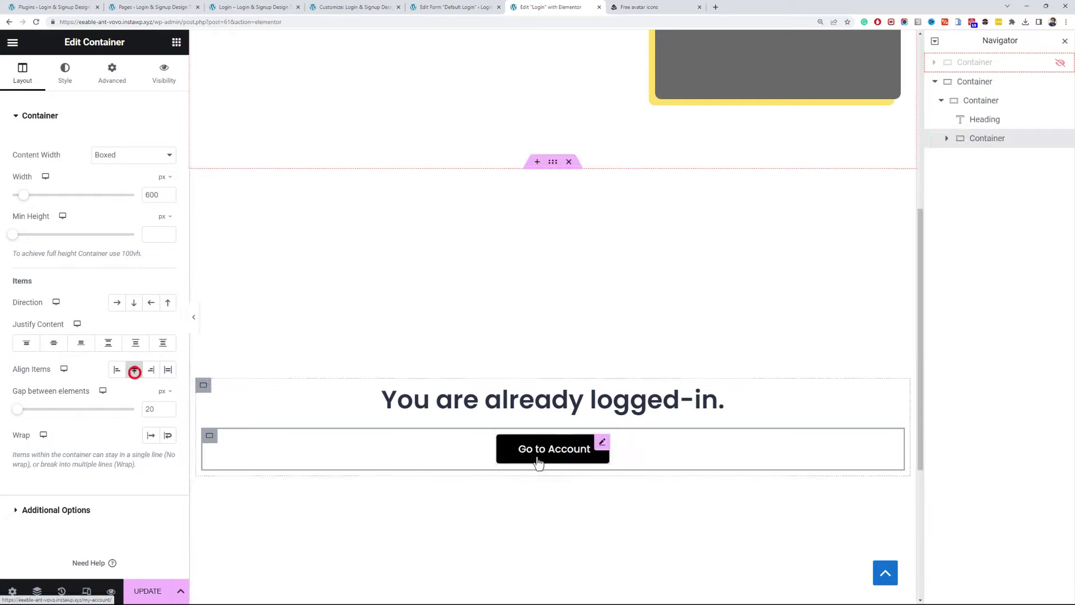
- Duplicate the button side by side and label the copy 'Go to Homepage'
{"action": "right_click", "coordinate": [538, 463]}
{"action": "left_click", "coordinate": [581, 338]}
{"action": "left_click", "coordinate": [960, 144]}
{"action": "left_click", "coordinate": [117, 302]}
{"action": "left_click", "coordinate": [53, 341]}
{"action": "left_click", "coordinate": [626, 451]}
{"action": "triple_click", "coordinate": [149, 173]}
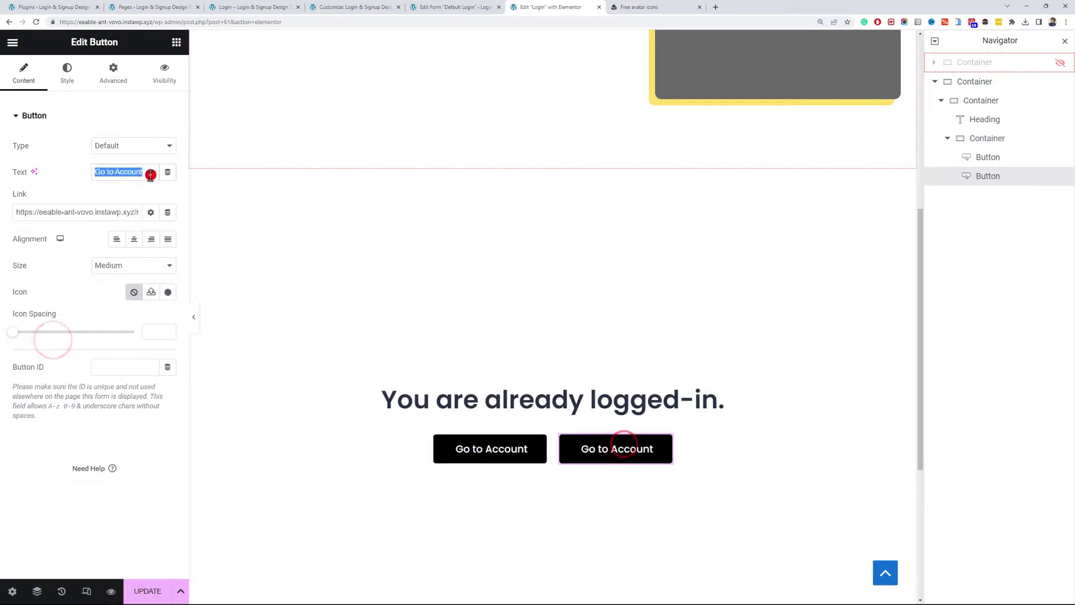
{"action": "type", "text": "Go to Homepage"}
- Give Go to Account the yellow #FFCB00 background copied from Additional CSS
{"action": "left_click", "coordinate": [447, 444]}
{"action": "left_click", "coordinate": [67, 73]}
{"action": "left_click", "coordinate": [152, 271]}
{"action": "left_click", "coordinate": [353, 7]}
{"action": "double_click", "coordinate": [90, 284]}
{"action": "key", "text": "ctrl+c"}
{"action": "left_click", "coordinate": [552, 7]}
{"action": "left_click", "coordinate": [168, 277]}
{"action": "left_click", "coordinate": [149, 456]}
{"action": "key", "text": "ctrl+v"}
- Set the Go to Account text to black, weight 600 Semi Bold, and save
{"action": "left_click", "coordinate": [150, 224]}
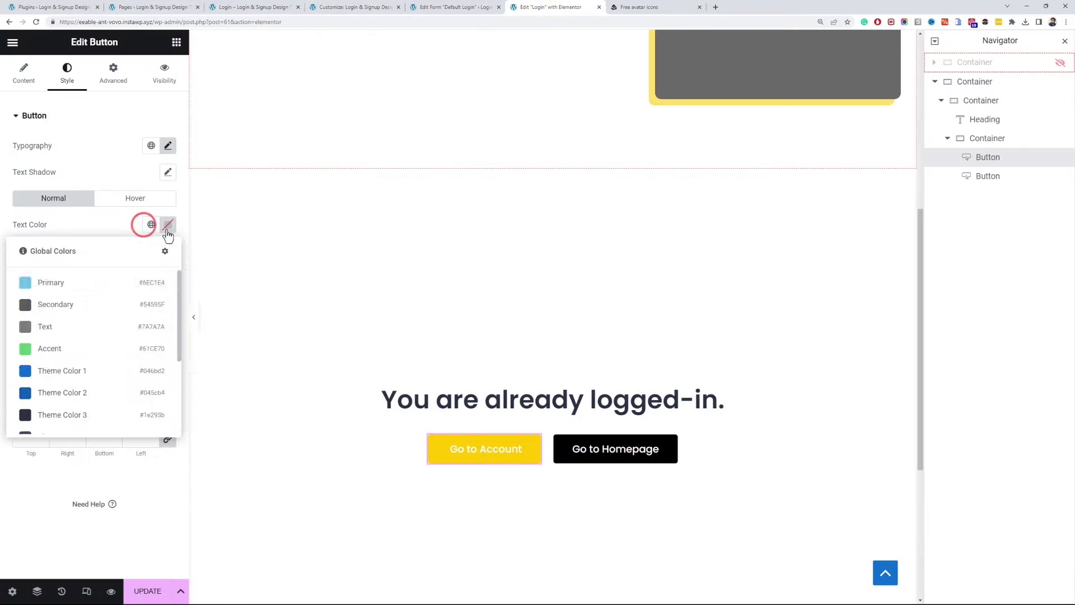
{"action": "left_click", "coordinate": [168, 224]}
{"action": "left_click", "coordinate": [168, 146]}
{"action": "left_click", "coordinate": [124, 270]}
{"action": "left_click", "coordinate": [126, 332]}
{"action": "key", "text": "ctrl+s"}
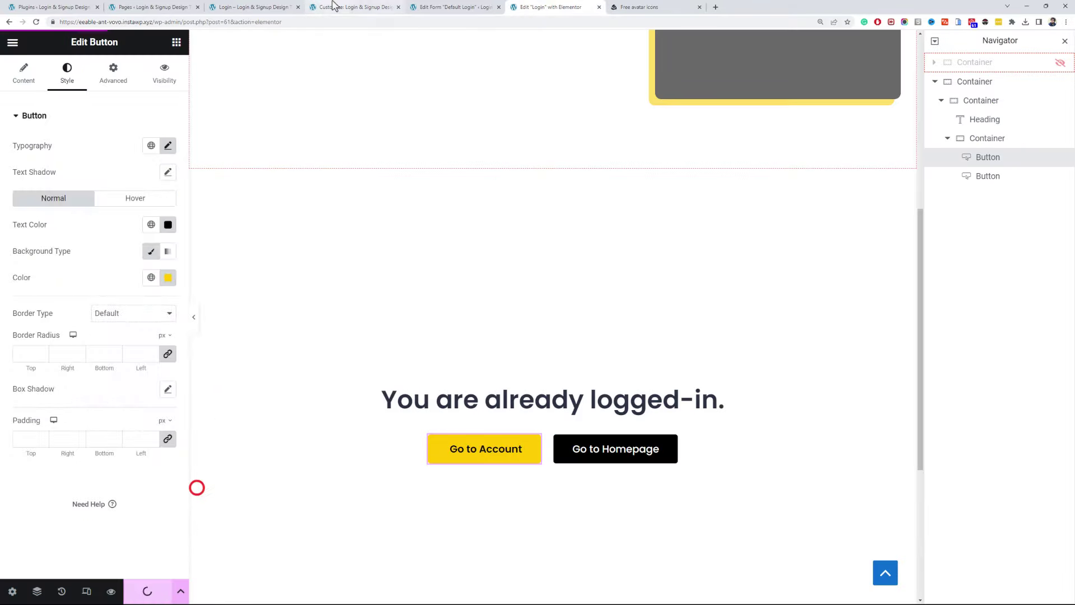
- Check the live login page in a private window, then return to the admin Plugins page
{"action": "left_click", "coordinate": [268, 7]}
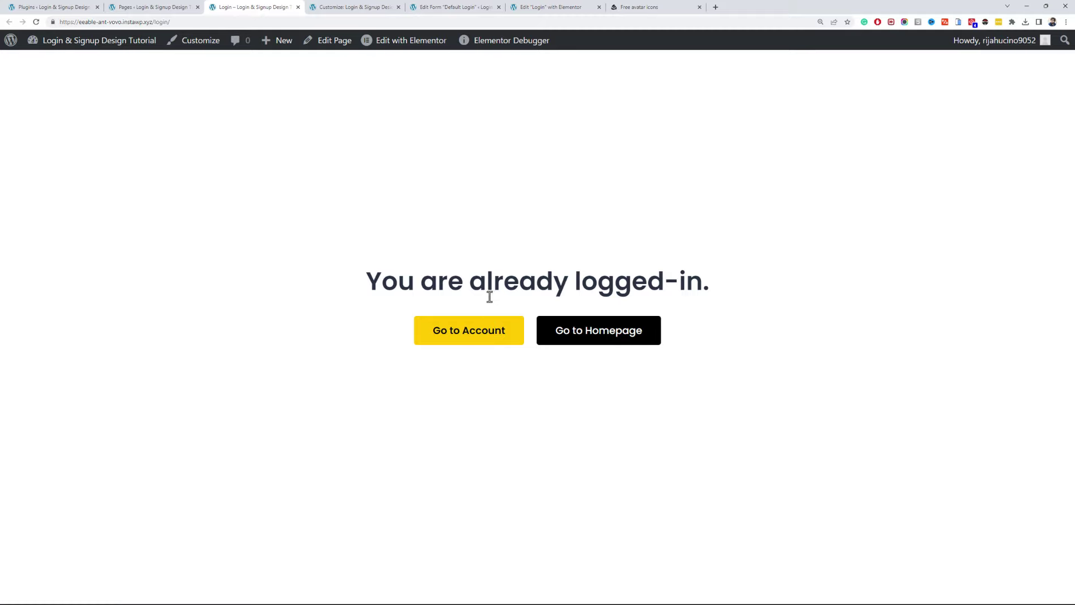
{"action": "key", "text": "alt+Tab"}
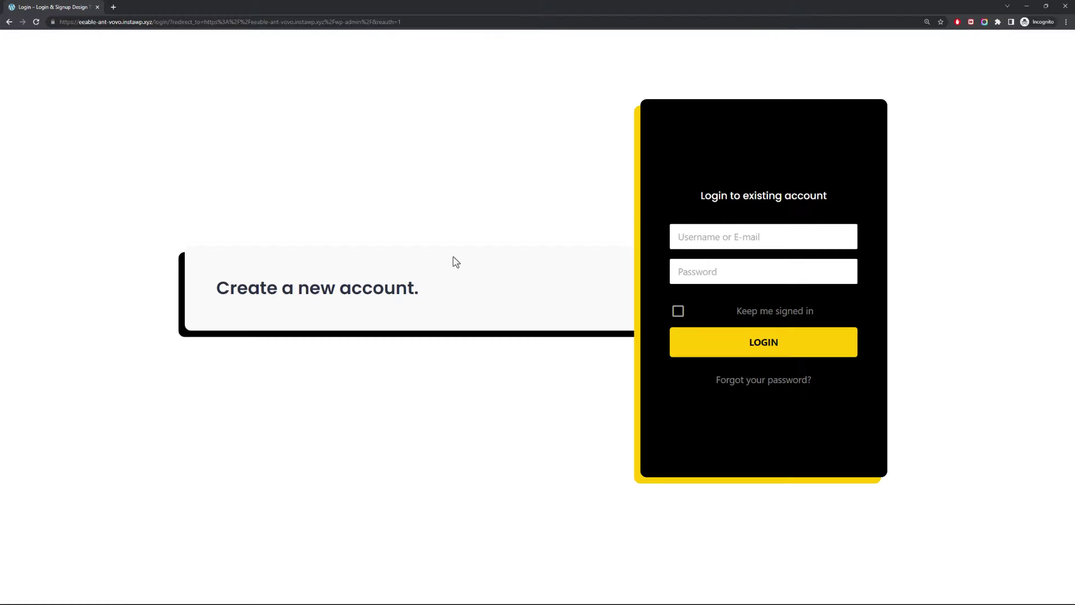
{"action": "key", "text": "F5"}
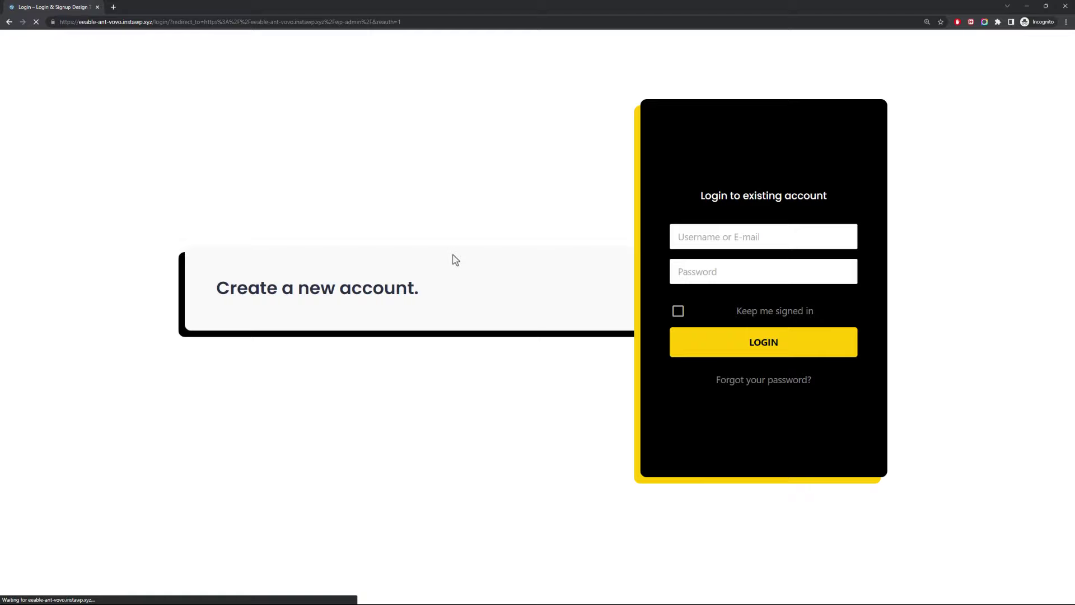
{"action": "key", "text": "alt+Tab"}
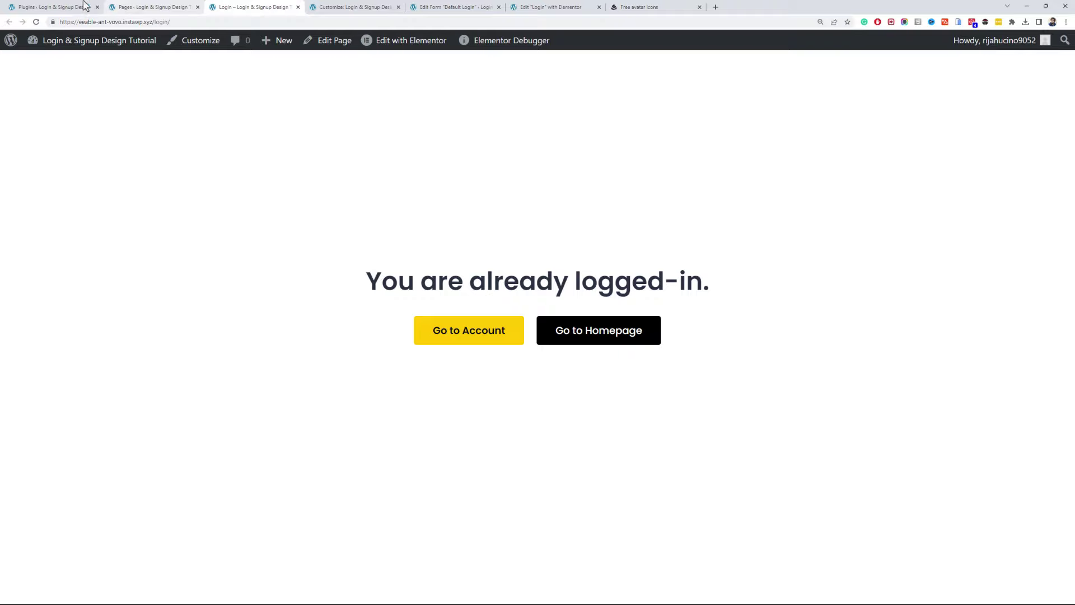
{"action": "left_click", "coordinate": [84, 6]}
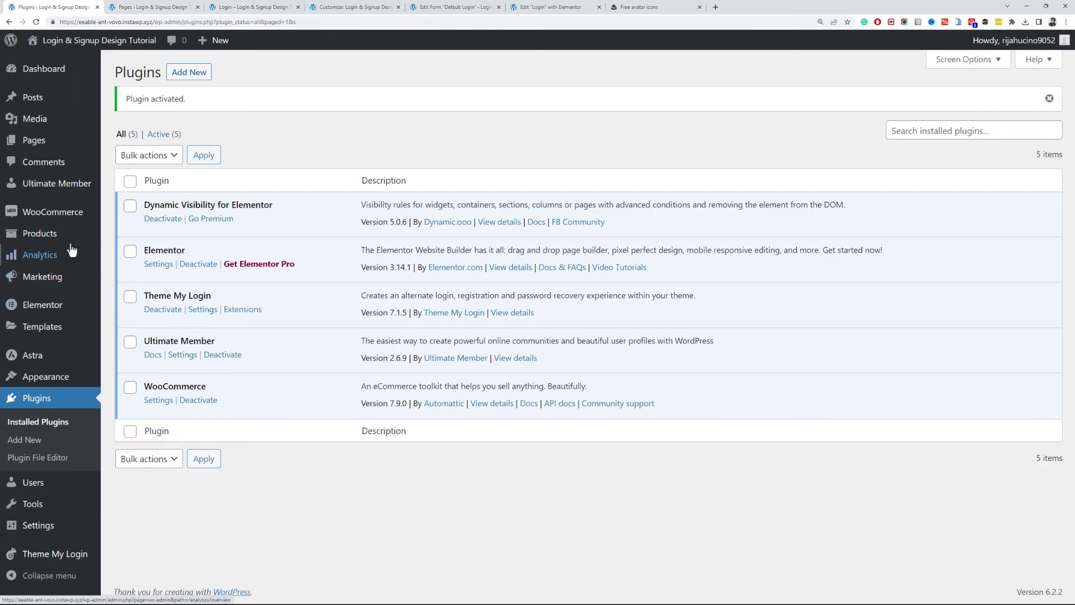
- Copy the Default Registration form's shortcode from the Ultimate Member Forms list
{"action": "mouse_move", "coordinate": [66, 185]}
{"action": "left_click", "coordinate": [130, 222]}
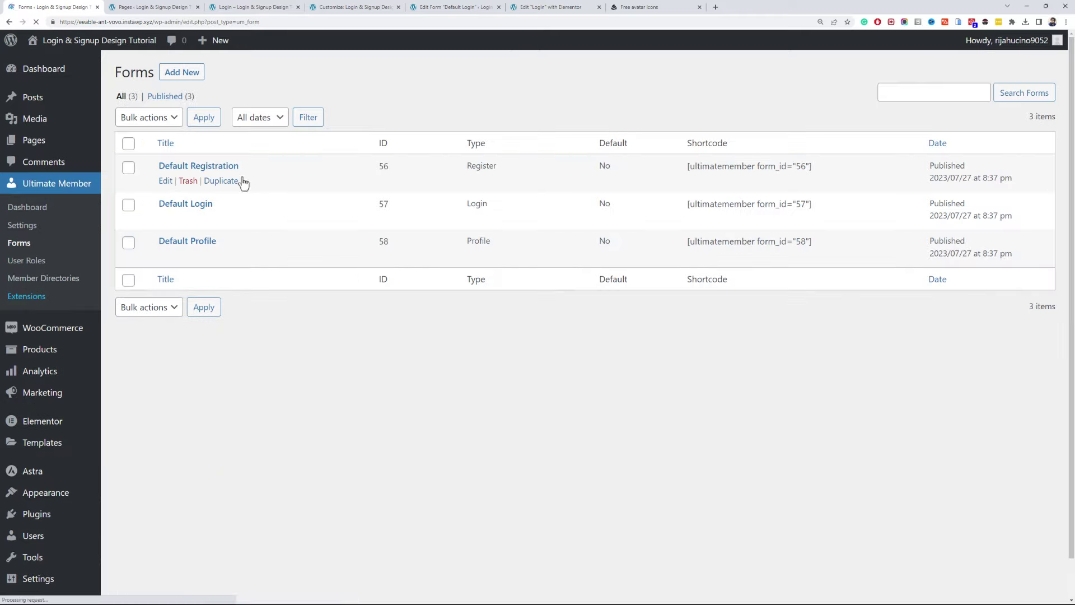
{"action": "triple_click", "coordinate": [713, 168]}
{"action": "left_click", "coordinate": [456, 7]}
{"action": "left_click", "coordinate": [537, 7]}
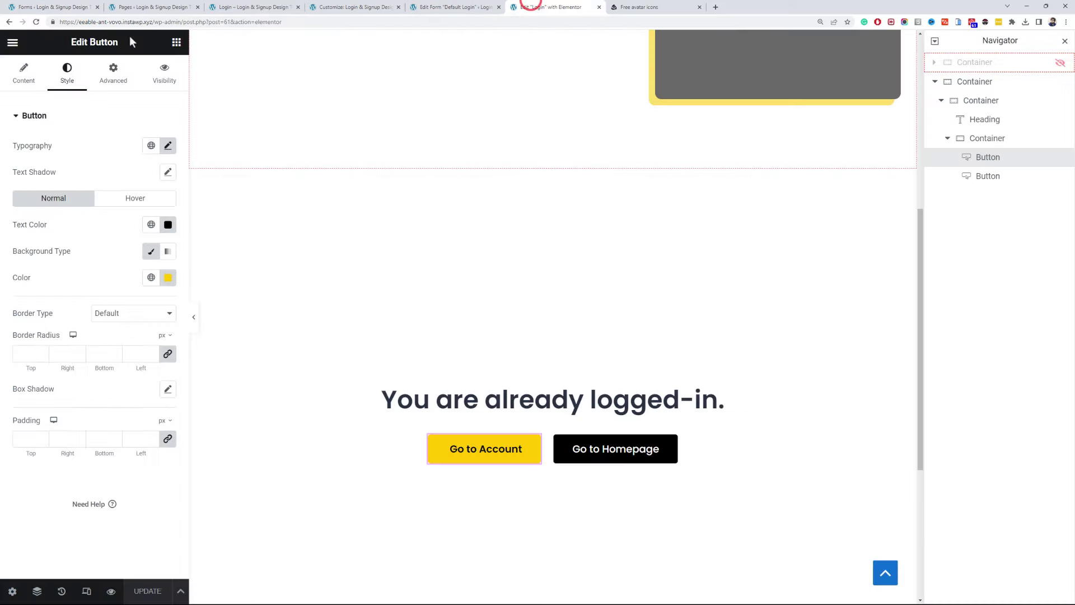
- Add an empty container and review the Create a new account heading's colour
{"action": "left_click", "coordinate": [177, 42]}
{"action": "left_click", "coordinate": [63, 252]}
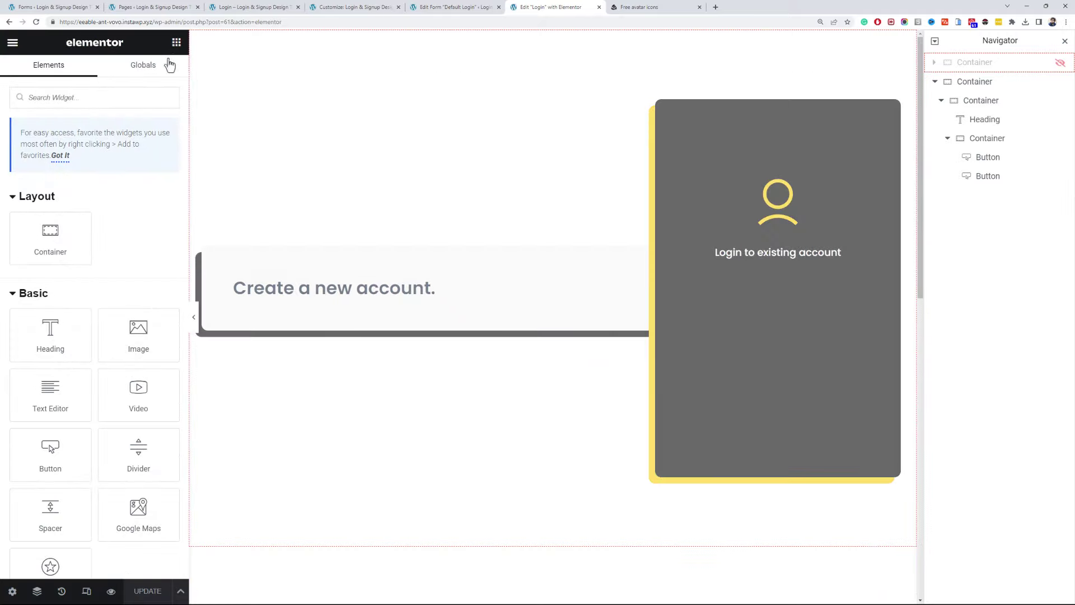
{"action": "left_click", "coordinate": [337, 288]}
{"action": "left_click", "coordinate": [67, 73]}
{"action": "left_click", "coordinate": [166, 147]}
{"action": "left_click", "coordinate": [63, 328]}
- Add a Shortcode widget under the heading holding [ultimatemember form_id="56"] and update the page
{"action": "left_click", "coordinate": [176, 42]}
{"action": "left_click", "coordinate": [137, 96]}
{"action": "type", "text": "sho"}
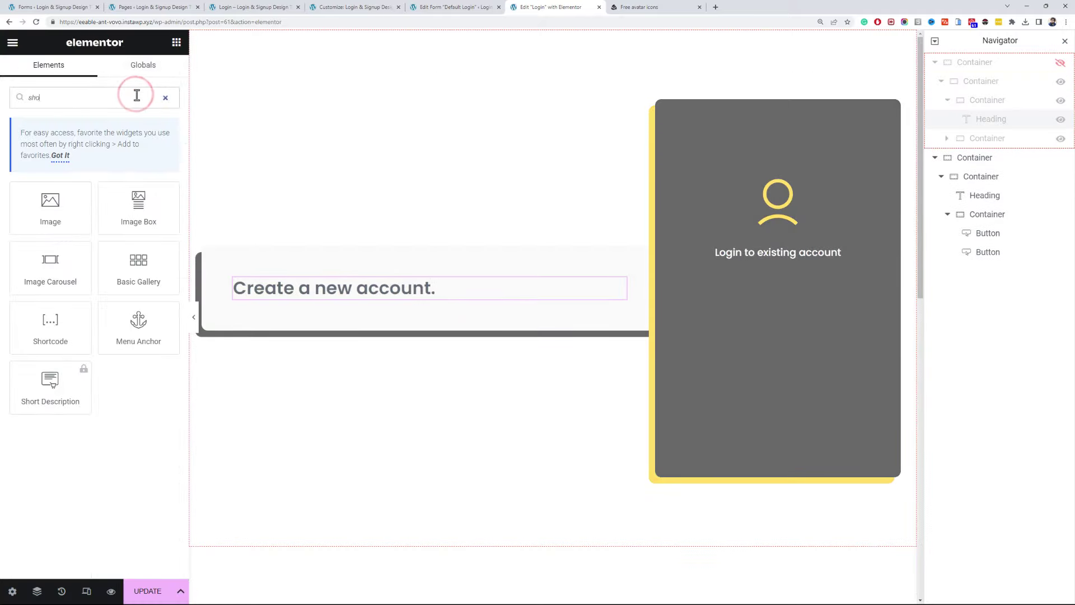
{"action": "type", "text": "r"}
{"action": "left_click", "coordinate": [79, 202]}
{"action": "left_click", "coordinate": [146, 212]}
{"action": "key", "text": "ctrl+v"}
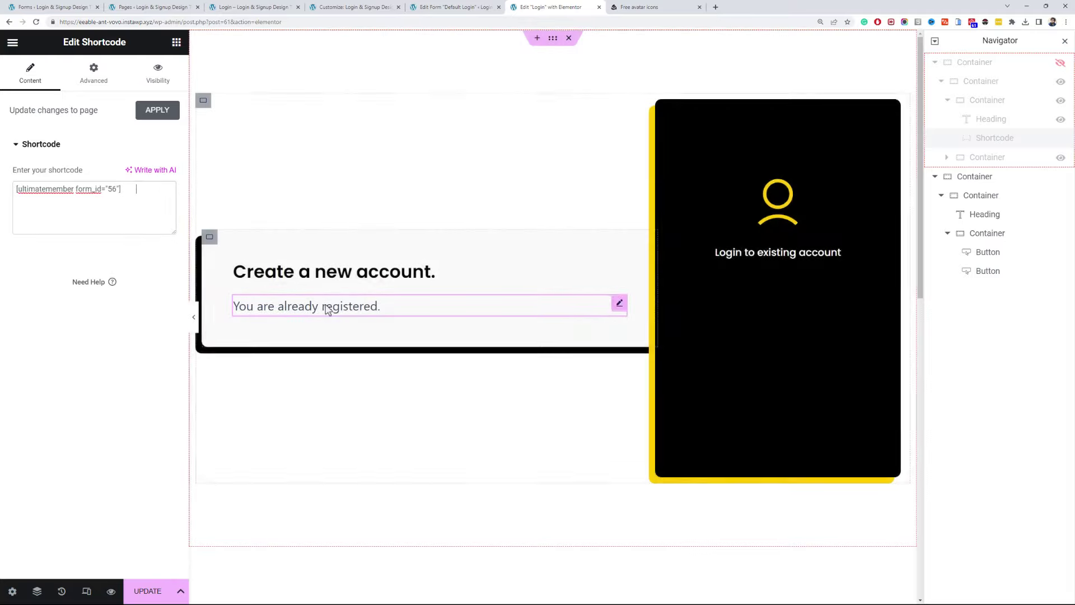
{"action": "left_click", "coordinate": [148, 591]}
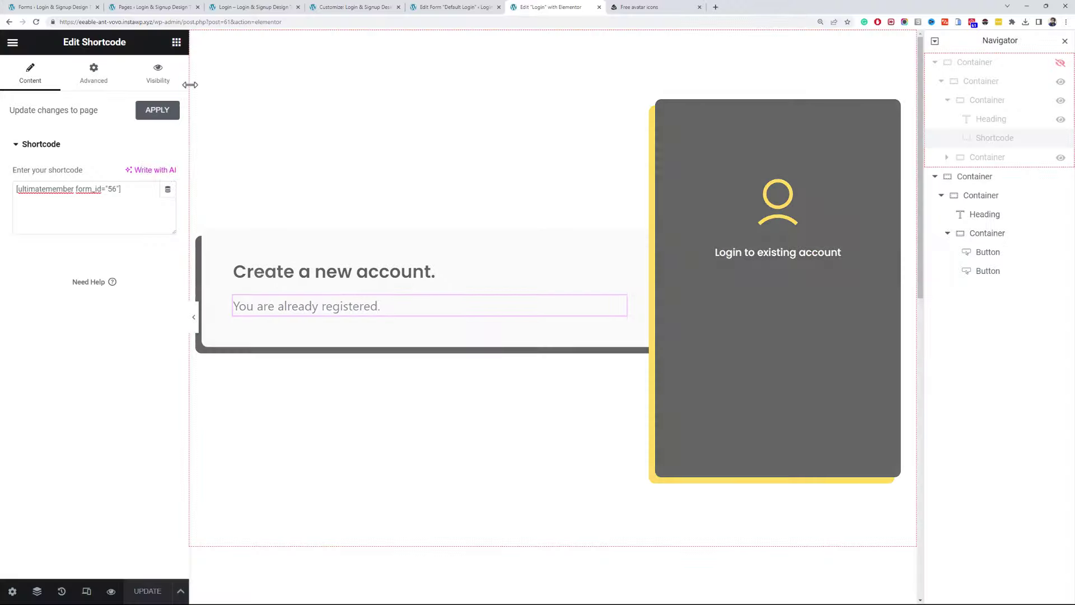
{"action": "left_click", "coordinate": [336, 7]}
{"action": "left_click", "coordinate": [541, 7]}
- Give the shortcode widget the CSS class wpac-signup-form and update the page
{"action": "left_click", "coordinate": [99, 76]}
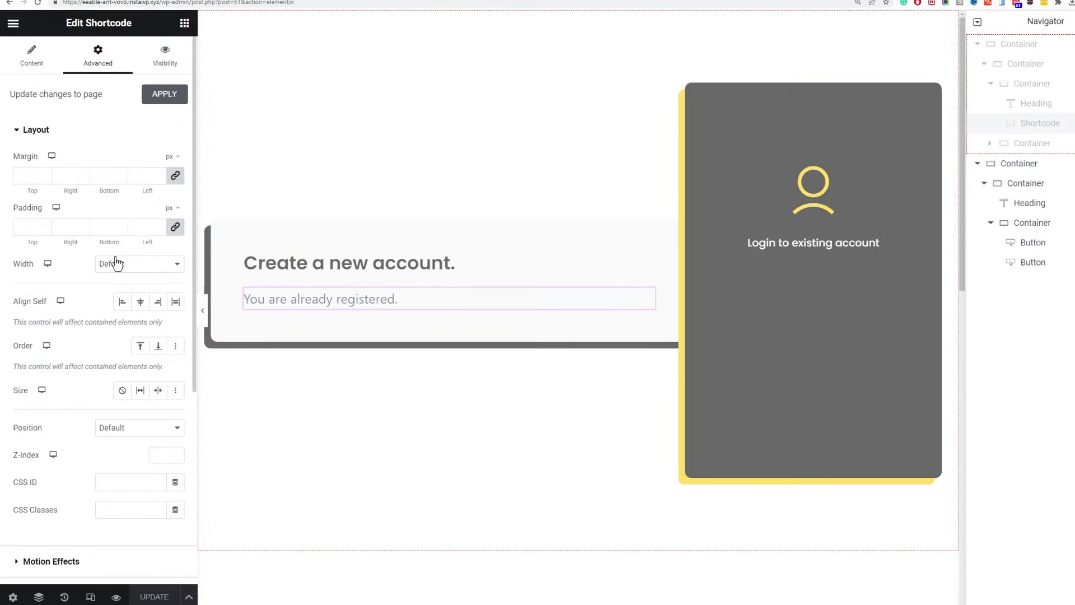
{"action": "scroll", "coordinate": [126, 381], "scroll_direction": "down", "scroll_amount": 4}
{"action": "left_click", "coordinate": [123, 317]}
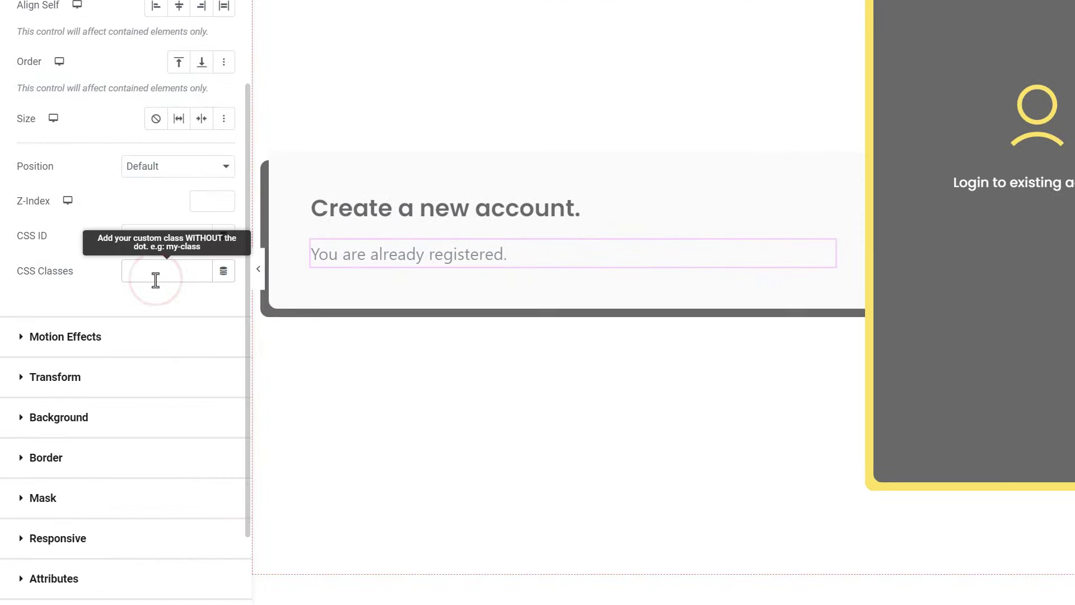
{"action": "key", "text": "ctrl+v"}
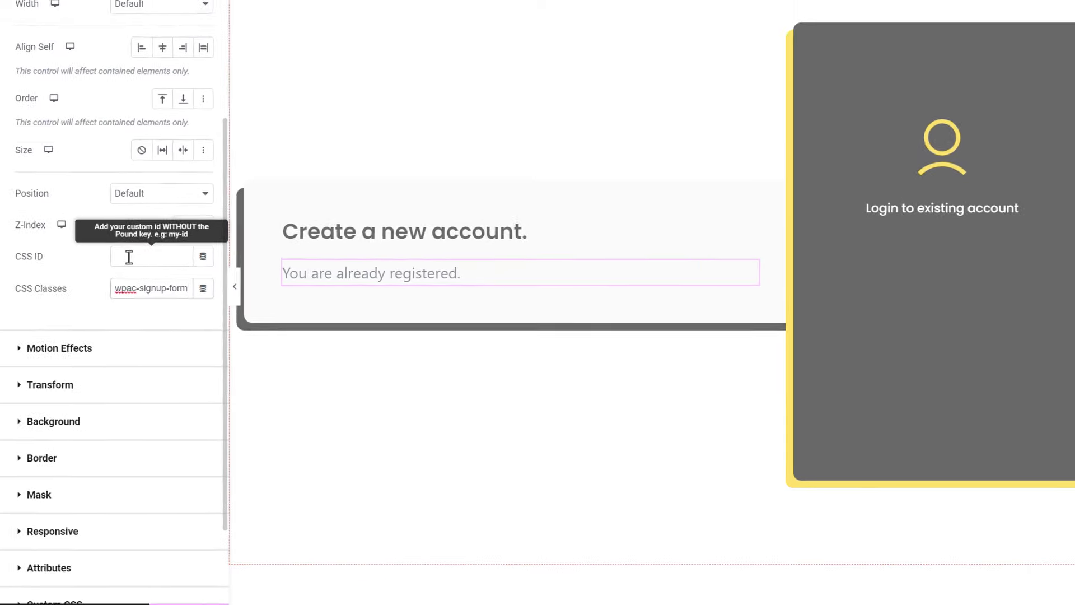
{"action": "left_click", "coordinate": [144, 587]}
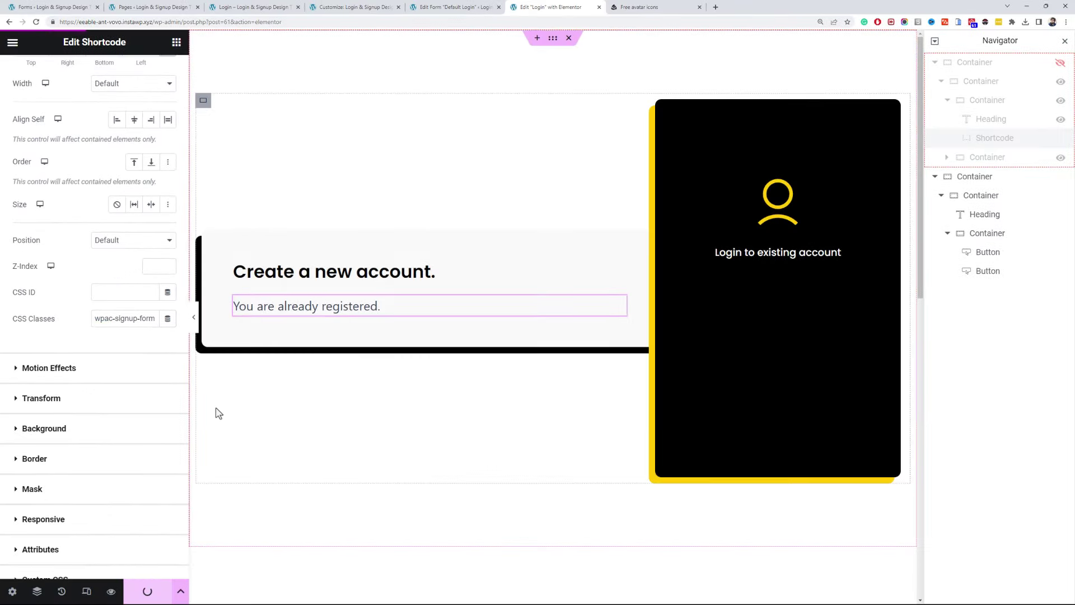
- Preview the live login page, open the Default Registration form editor, and close leftover tabs
{"action": "key", "text": "alt+Tab"}
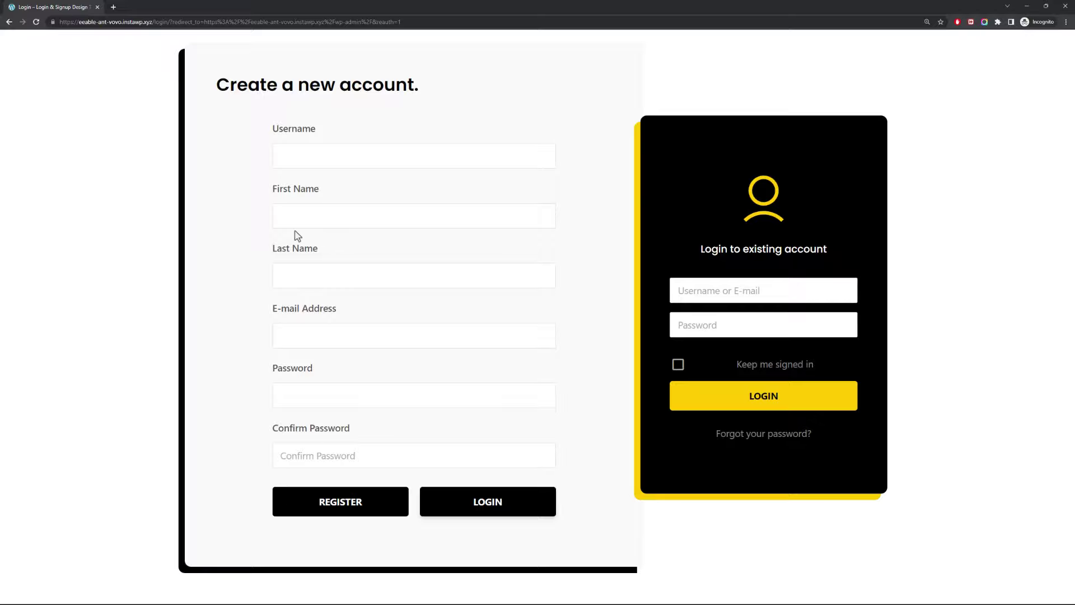
{"action": "key", "text": "alt+Tab"}
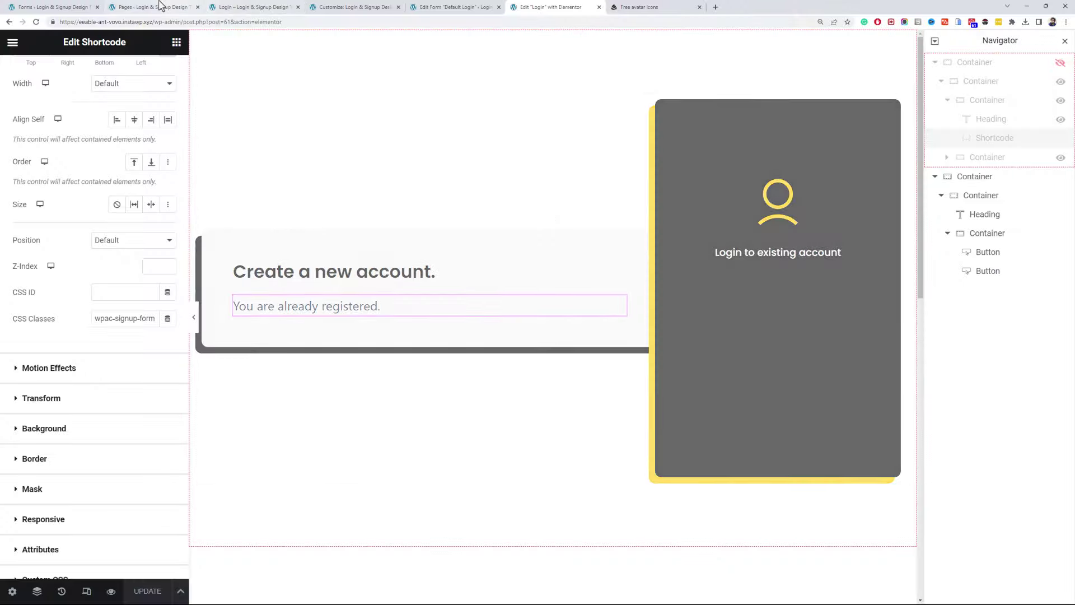
{"action": "left_click", "coordinate": [84, 7]}
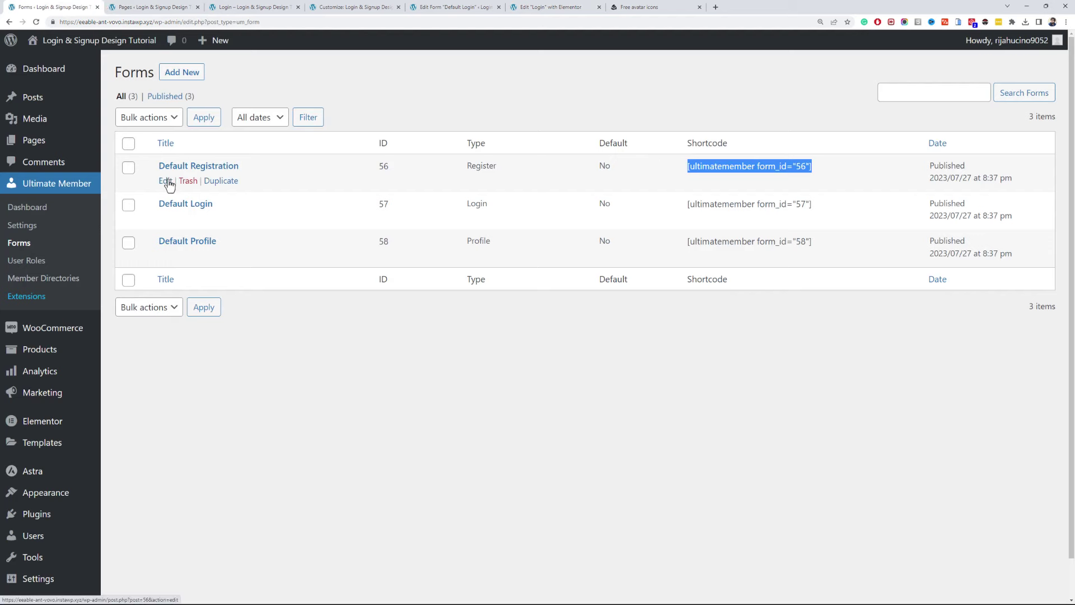
{"action": "middle_click", "coordinate": [169, 183]}
{"action": "left_click", "coordinate": [252, 7]}
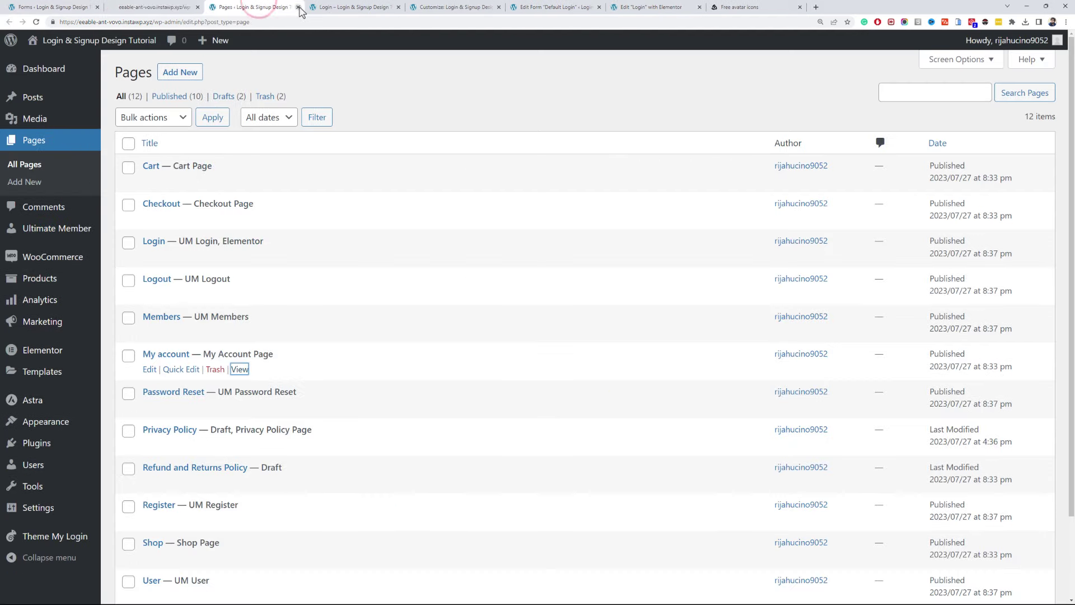
{"action": "left_click", "coordinate": [298, 7]}
{"action": "left_click", "coordinate": [299, 8]}
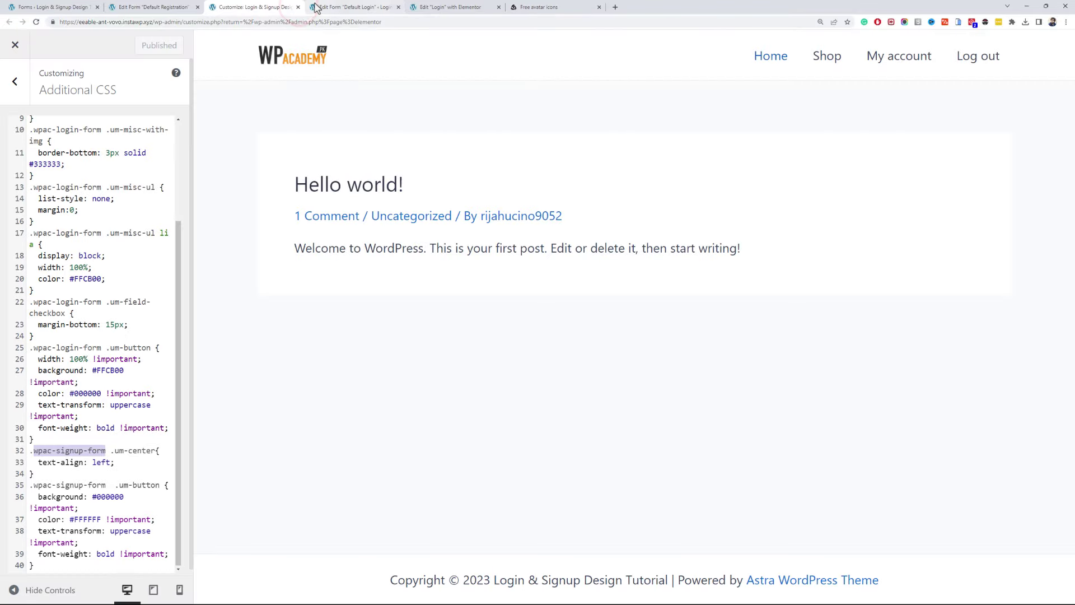
{"action": "left_click", "coordinate": [439, 7]}
{"action": "left_click", "coordinate": [381, 6]}
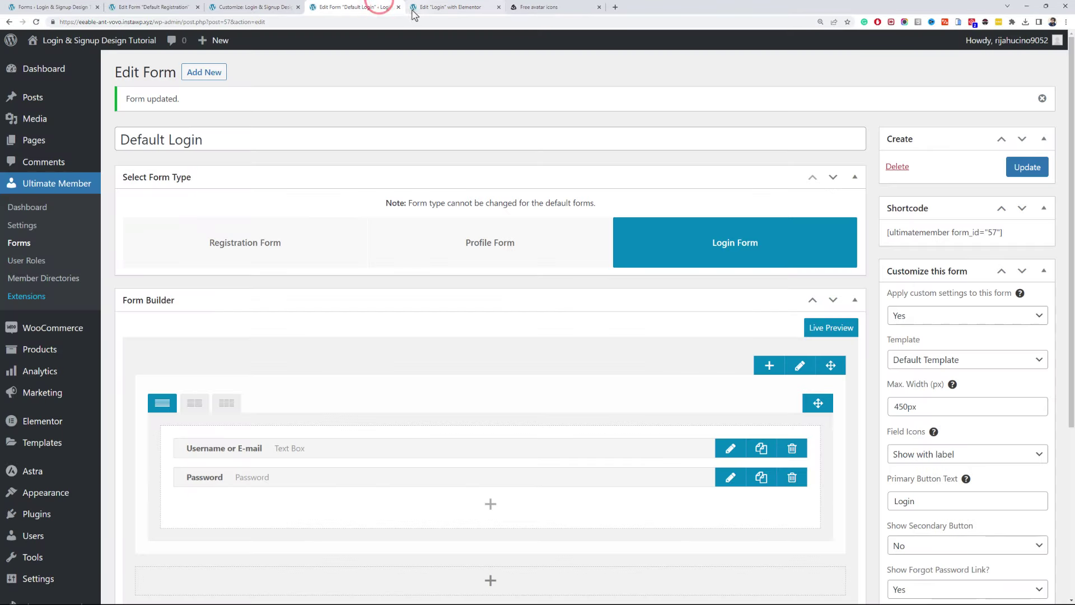
- Split the Default Registration form into two columns and move Last Name and E-mail Address to the right column
{"action": "left_click", "coordinate": [398, 7]}
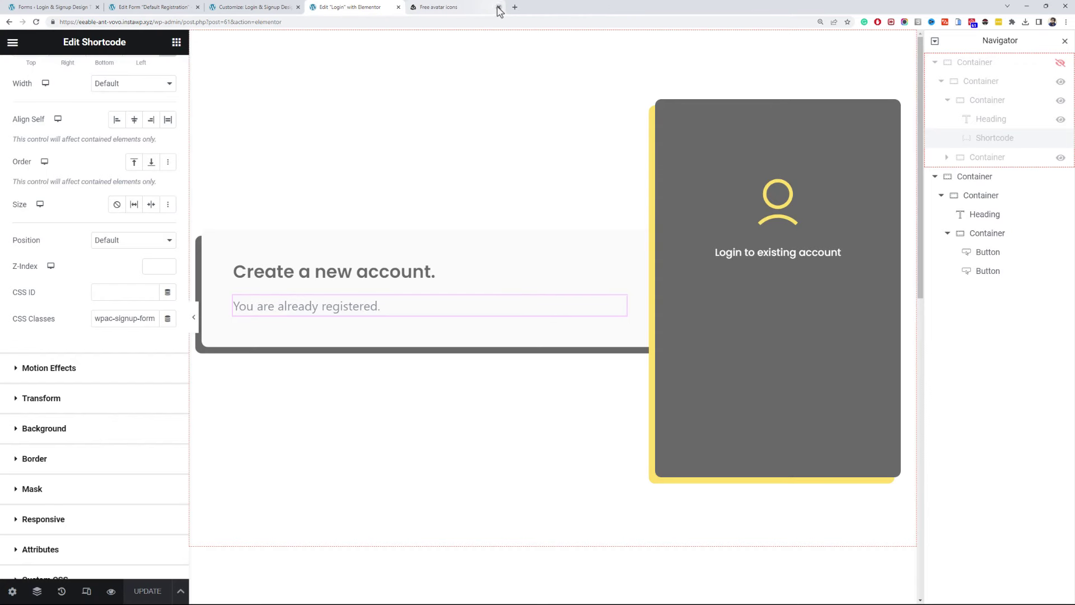
{"action": "left_click", "coordinate": [498, 7]}
{"action": "left_click", "coordinate": [169, 7]}
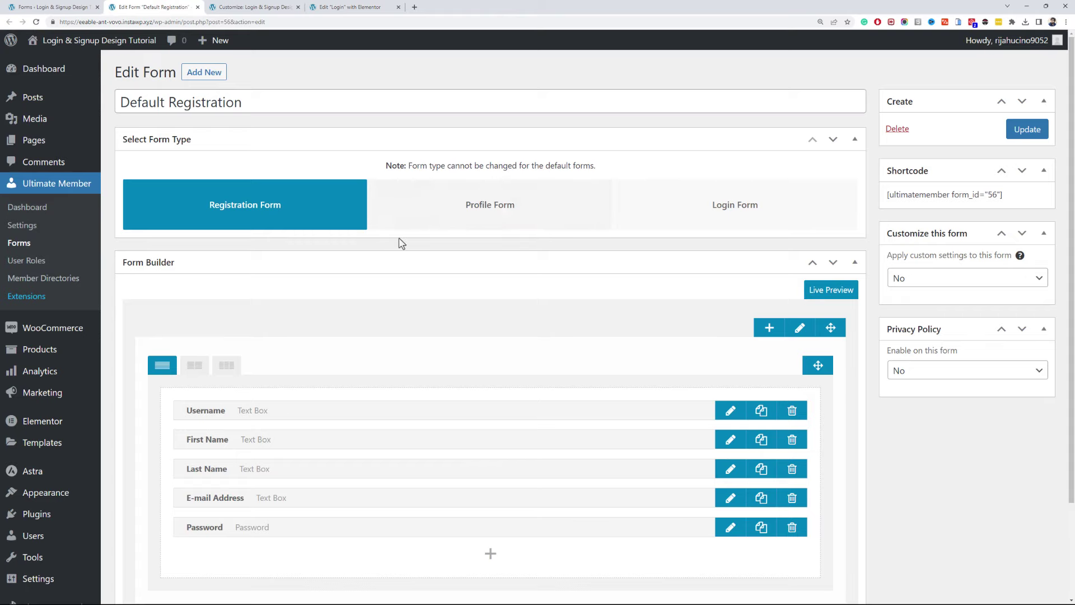
{"action": "scroll", "coordinate": [415, 242], "scroll_direction": "down", "scroll_amount": 2}
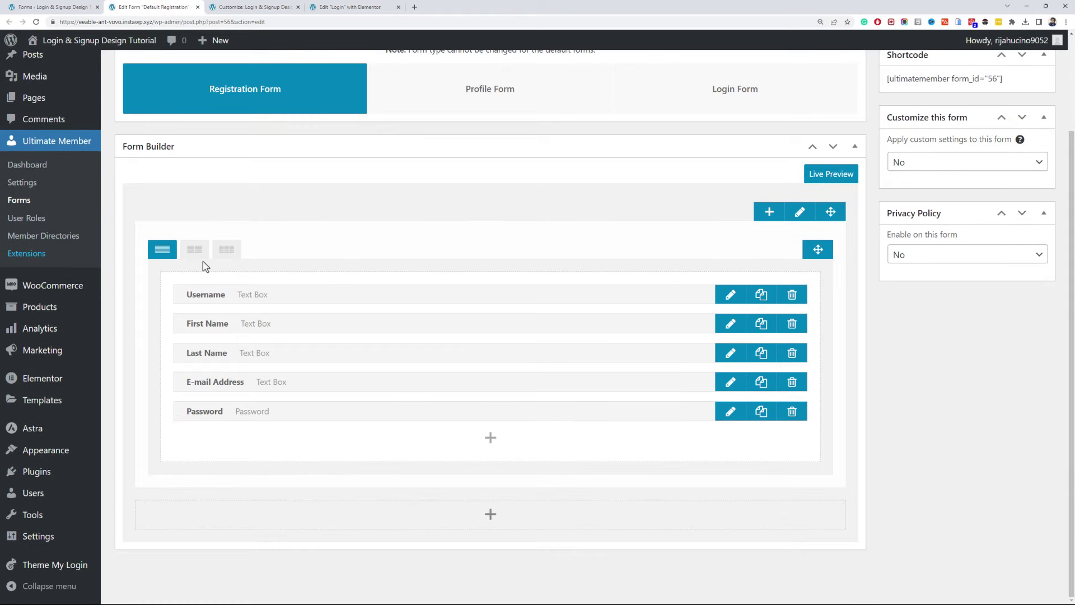
{"action": "left_click", "coordinate": [195, 247]}
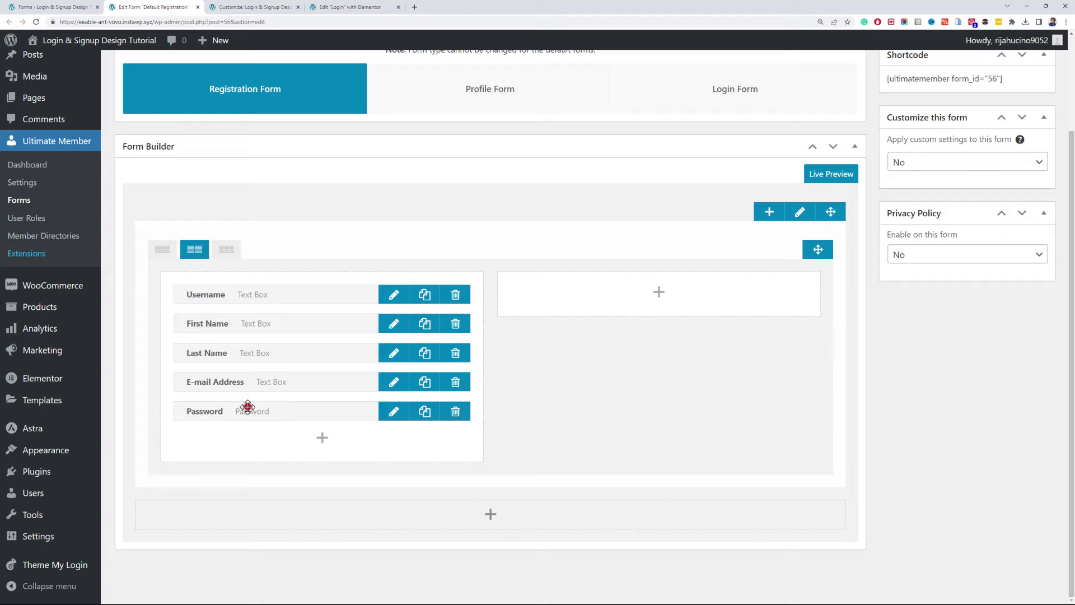
{"action": "left_click_drag", "start_coordinate": [248, 404], "coordinate": [505, 321]}
{"action": "left_click_drag", "start_coordinate": [345, 382], "coordinate": [654, 375]}
{"action": "left_click_drag", "start_coordinate": [266, 412], "coordinate": [583, 373]}
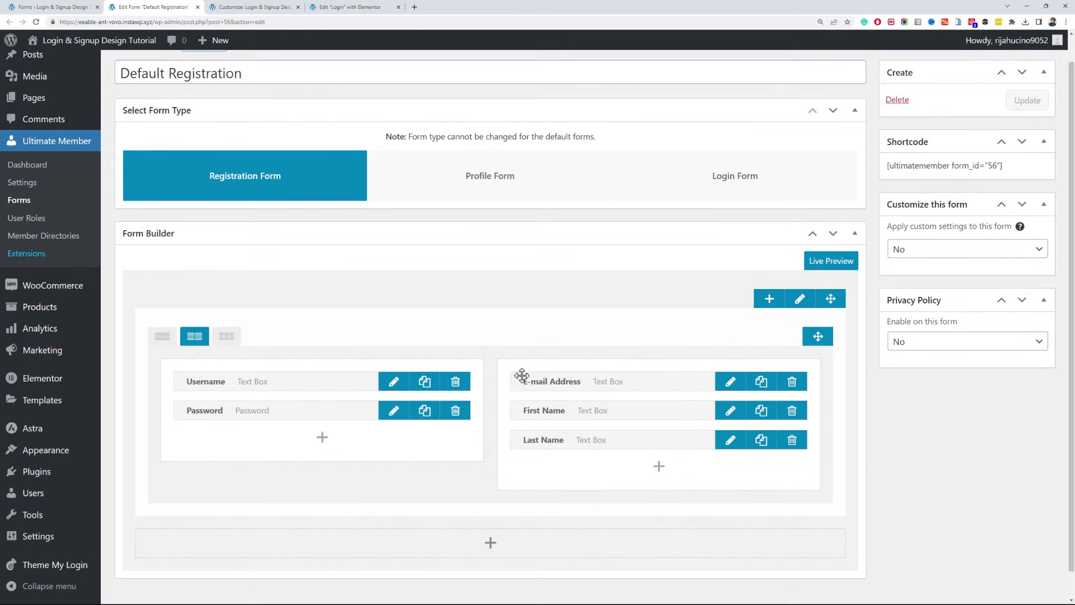
- Clear the Username and Password labels, giving Username the placeholder 'Username'
{"action": "left_click", "coordinate": [394, 382]}
{"action": "double_click", "coordinate": [624, 191]}
{"action": "key", "text": "BackSpace"}
{"action": "left_click", "coordinate": [598, 235]}
{"action": "type", "text": "Username"}
{"action": "left_click", "coordinate": [509, 490]}
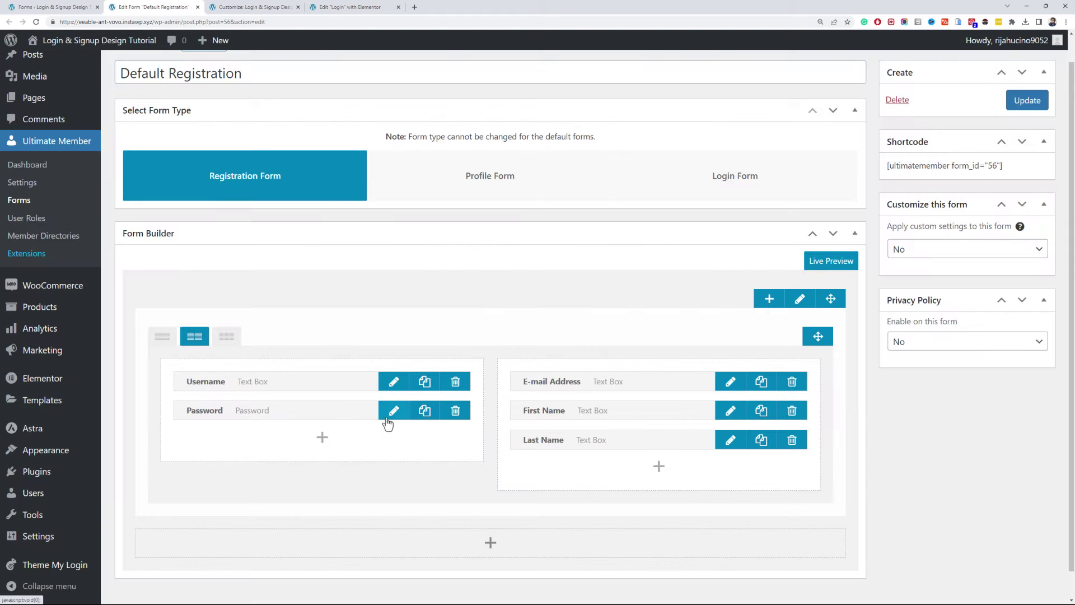
{"action": "left_click", "coordinate": [402, 412]}
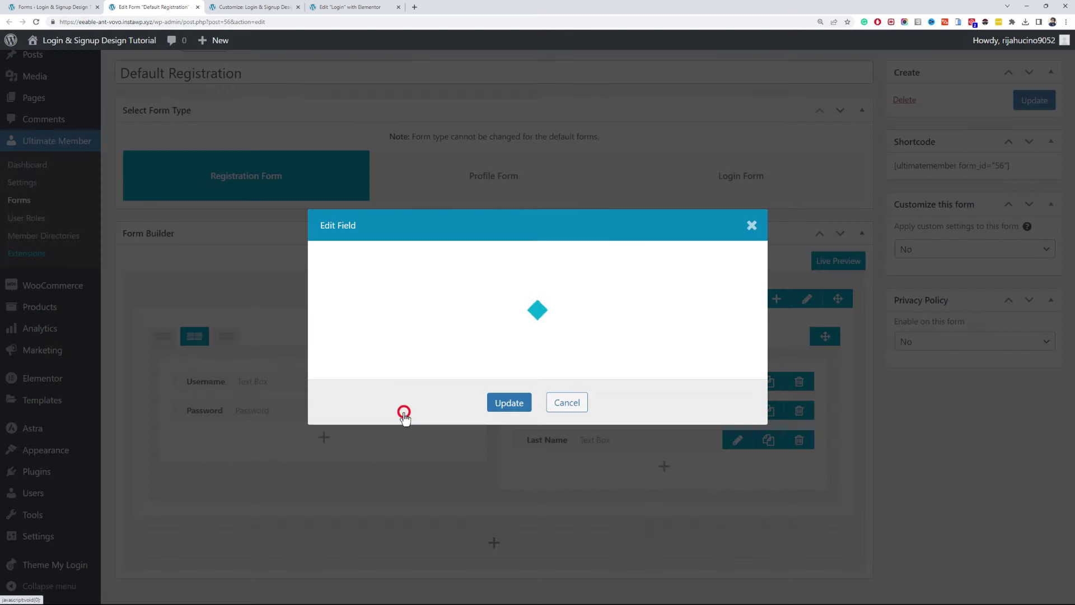
{"action": "left_click", "coordinate": [614, 195]}
{"action": "key", "text": "ctrl+a"}
{"action": "key", "text": "BackSpace"}
{"action": "left_click", "coordinate": [613, 228]}
{"action": "left_click", "coordinate": [516, 488]}
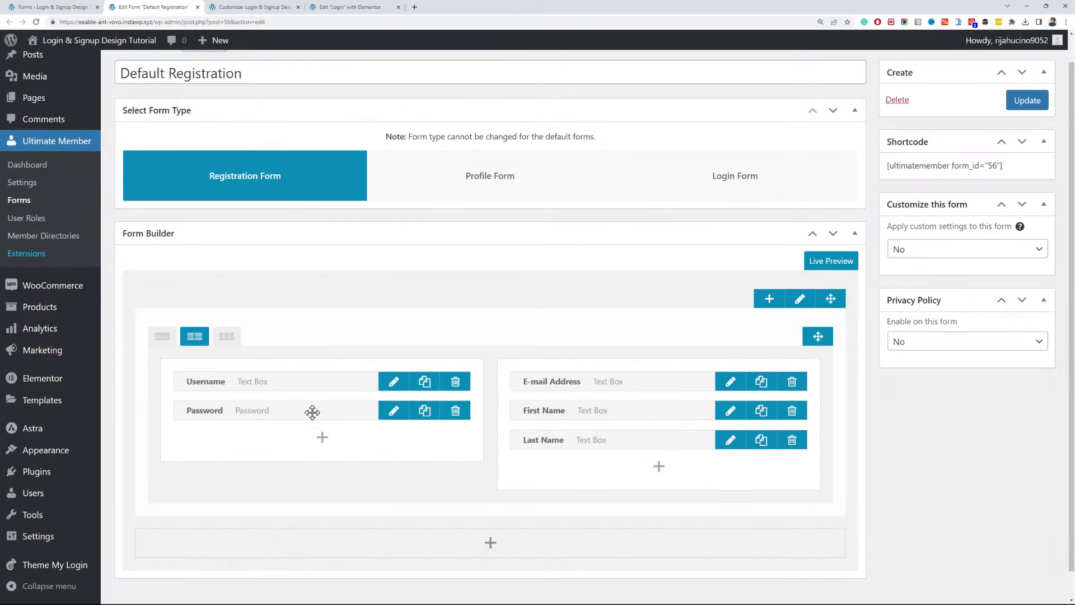
- Move the E-mail Address label text into its placeholder
{"action": "left_click", "coordinate": [314, 436]}
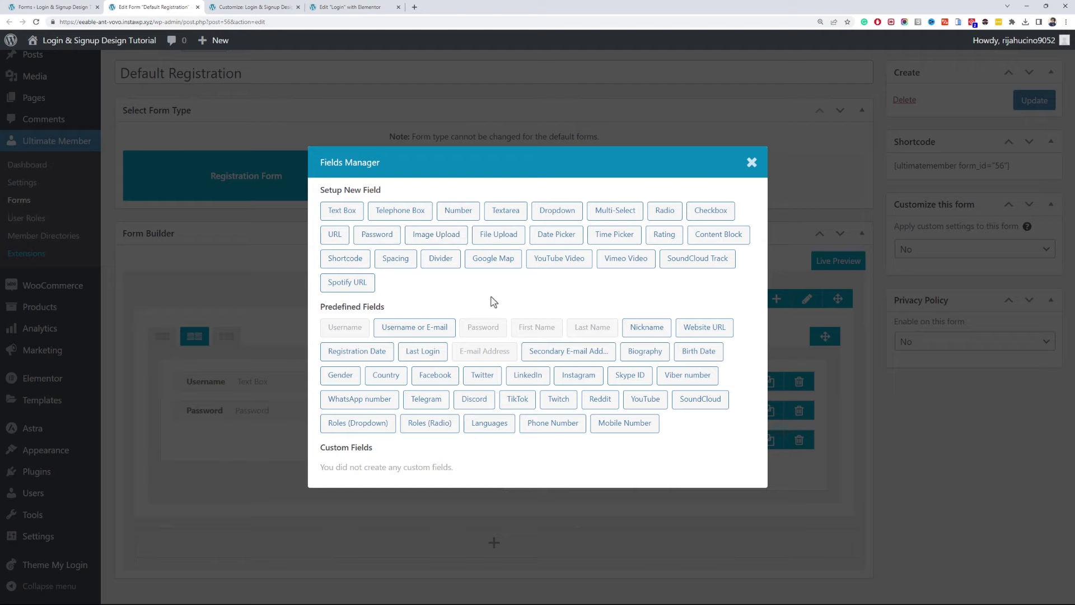
{"action": "left_click", "coordinate": [752, 163]}
{"action": "left_click", "coordinate": [736, 382]}
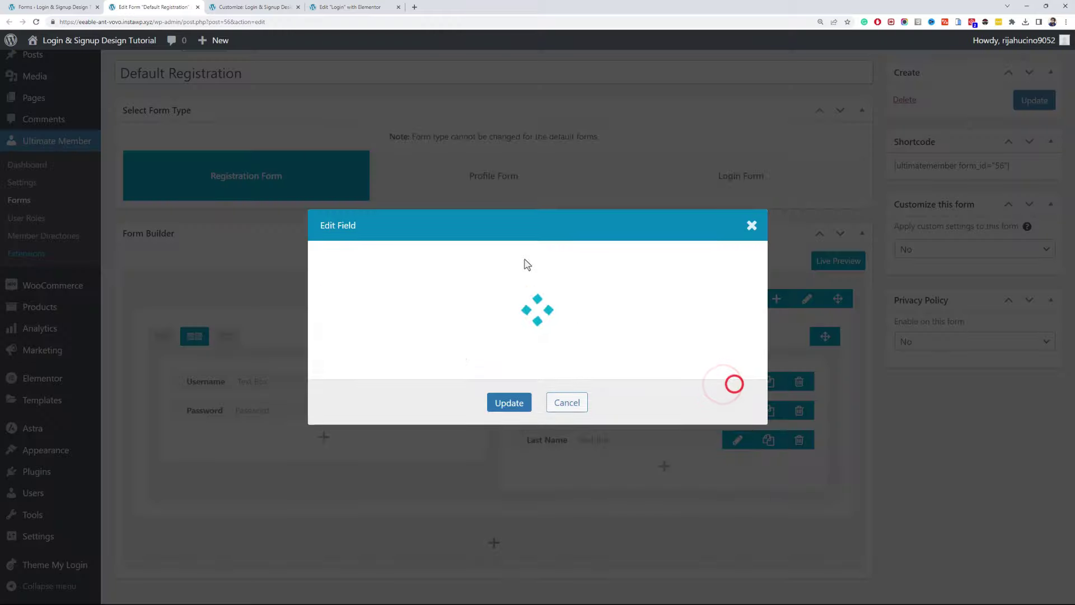
{"action": "left_click", "coordinate": [562, 189]}
{"action": "key", "text": "ctrl+a"}
{"action": "key", "text": "ctrl+x"}
{"action": "left_click", "coordinate": [590, 227]}
{"action": "key", "text": "ctrl+v"}
{"action": "left_click", "coordinate": [500, 493]}
- Move the First Name label text into its placeholder
{"action": "left_click", "coordinate": [732, 409]}
{"action": "left_click", "coordinate": [618, 187]}
{"action": "key", "text": "ctrl+a"}
{"action": "key", "text": "ctrl+x"}
{"action": "left_click", "coordinate": [631, 220]}
{"action": "key", "text": "ctrl+v"}
{"action": "left_click", "coordinate": [513, 490]}
- Move the Last Name label text into its placeholder
{"action": "left_click", "coordinate": [730, 441]}
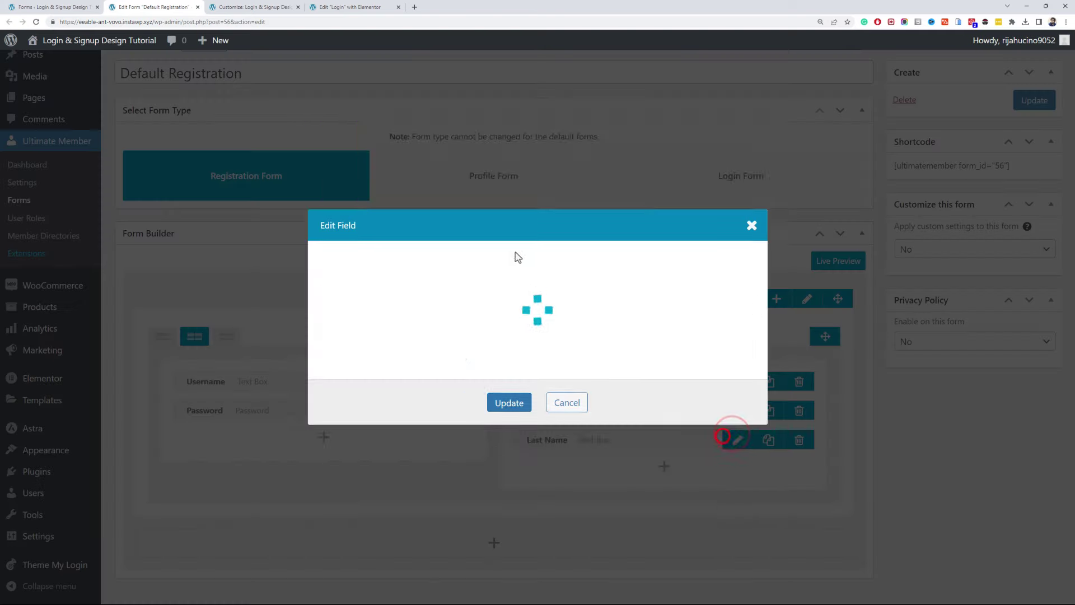
{"action": "left_click", "coordinate": [600, 190]}
{"action": "key", "text": "ctrl+a"}
{"action": "key", "text": "ctrl+x"}
{"action": "left_click", "coordinate": [598, 228]}
{"action": "key", "text": "ctrl+v"}
{"action": "left_click", "coordinate": [507, 491]}
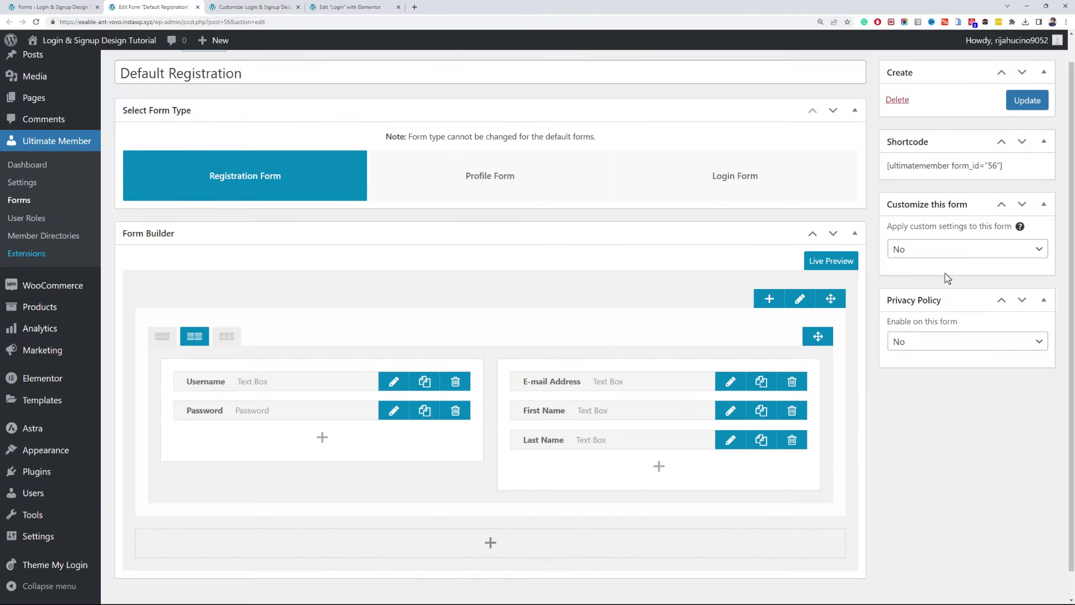
- Apply custom settings to the form, change its maximum width, and keep the secondary button off
{"action": "left_click", "coordinate": [931, 250]}
{"action": "left_click", "coordinate": [936, 276]}
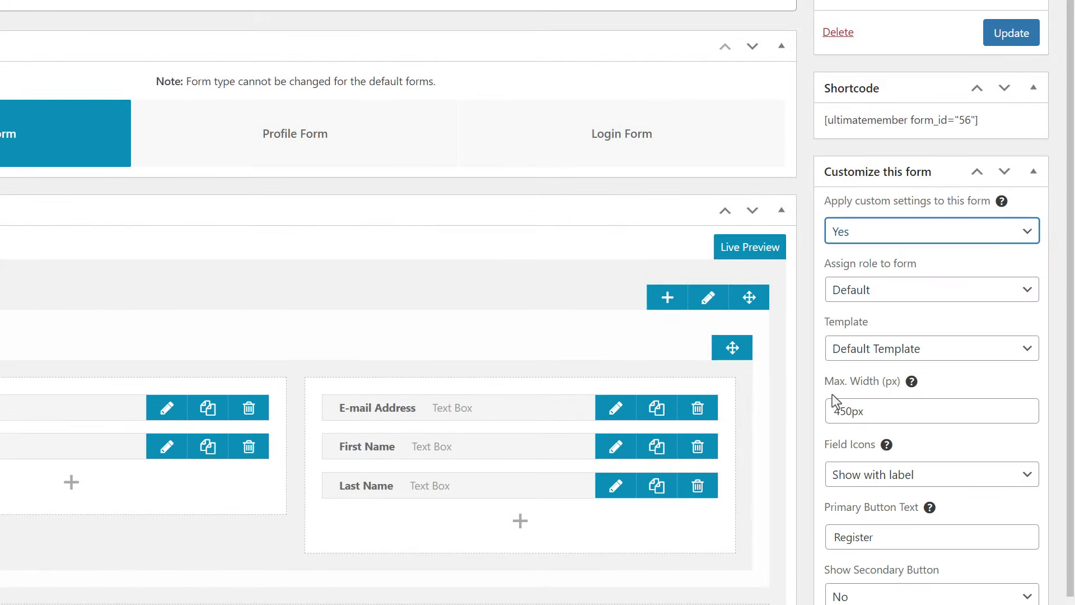
{"action": "left_click_drag", "start_coordinate": [851, 417], "coordinate": [829, 417]}
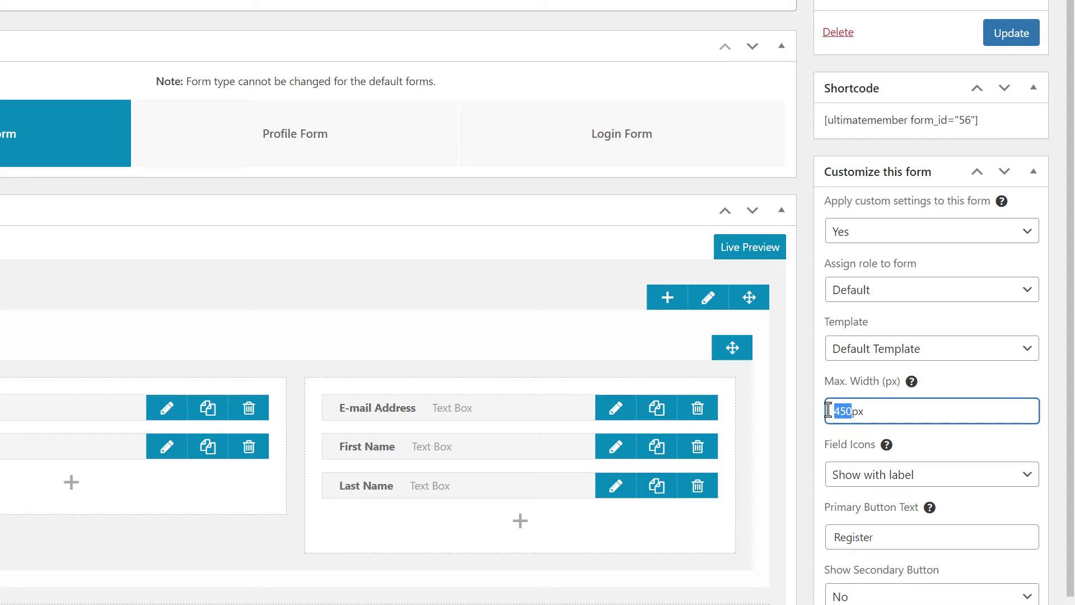
{"action": "type", "text": "6"}
{"action": "scroll", "coordinate": [818, 411], "scroll_direction": "down", "scroll_amount": 3}
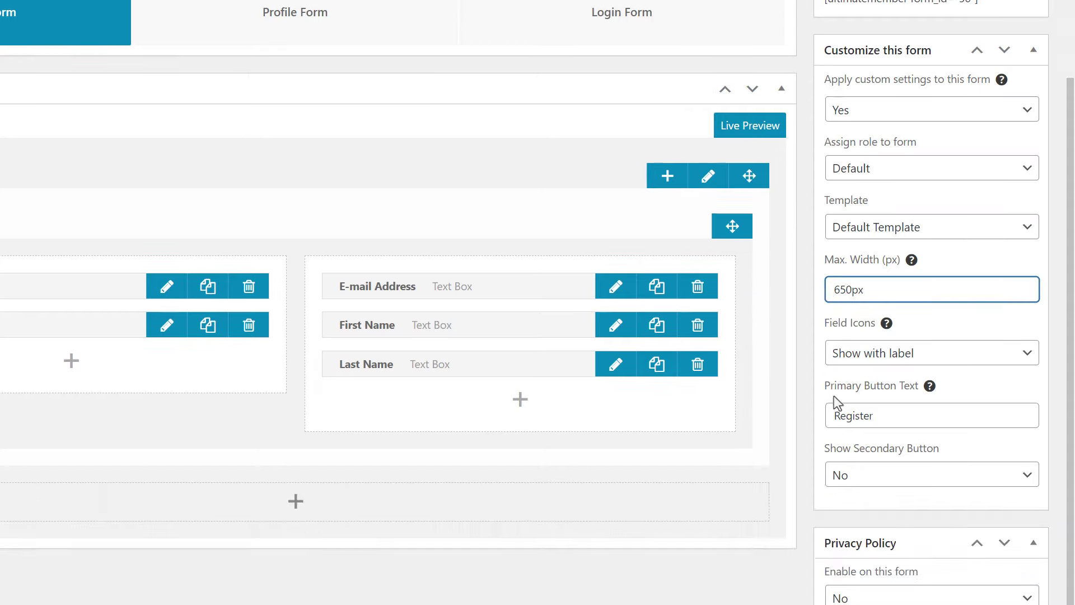
{"action": "left_click", "coordinate": [882, 490]}
{"action": "left_click", "coordinate": [882, 492]}
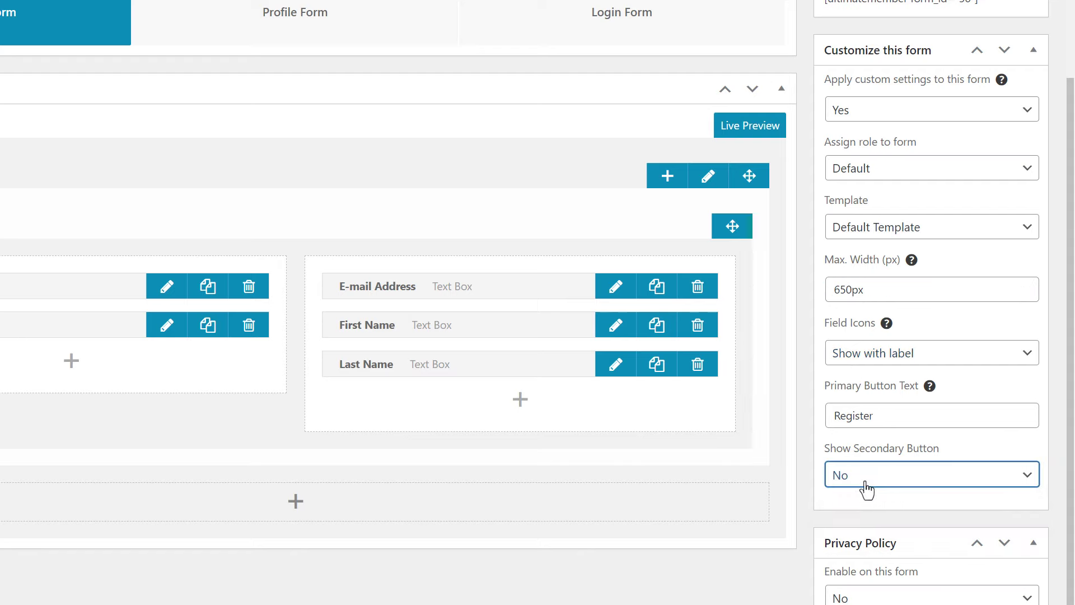
- Change the primary button text from 'Register' to 'Create Account' and update the form
{"action": "double_click", "coordinate": [941, 407]}
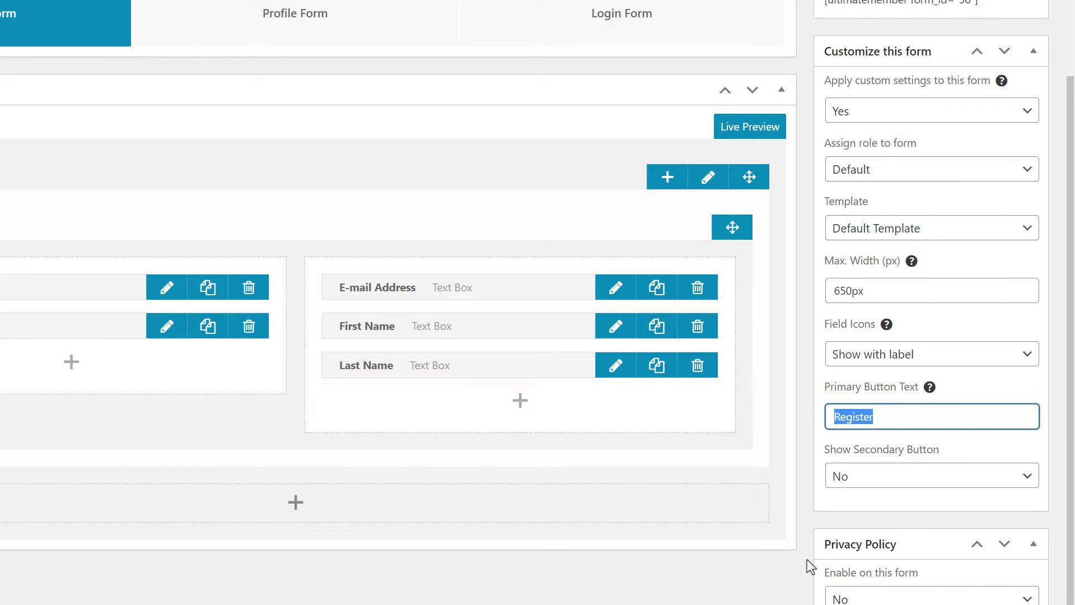
{"action": "type", "text": "Cre"}
{"action": "key", "text": "BackSpace"}
{"action": "key", "text": "BackSpace"}
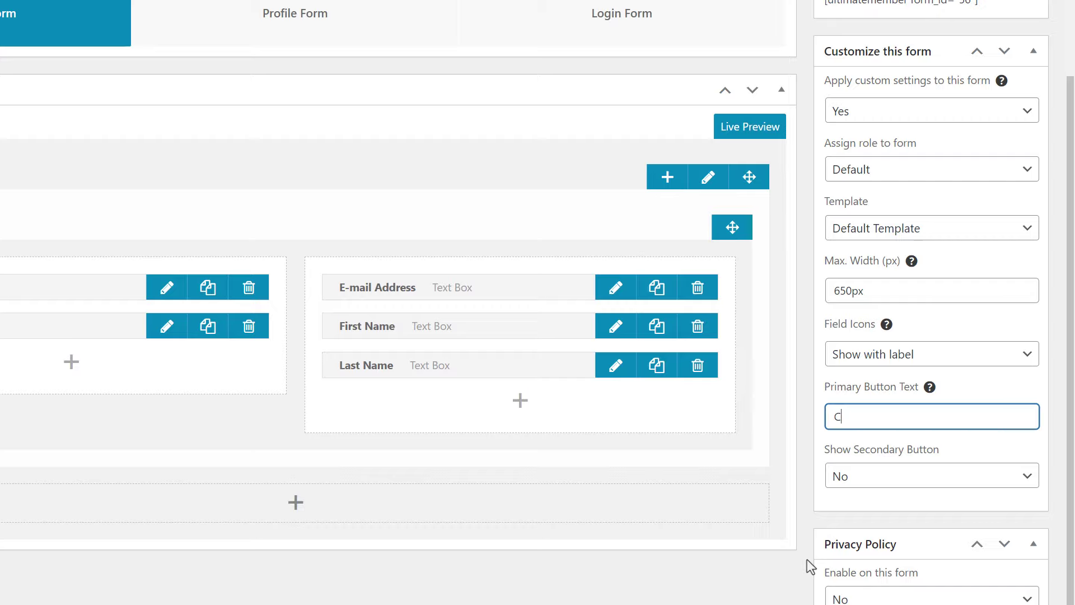
{"action": "type", "text": "reate Account"}
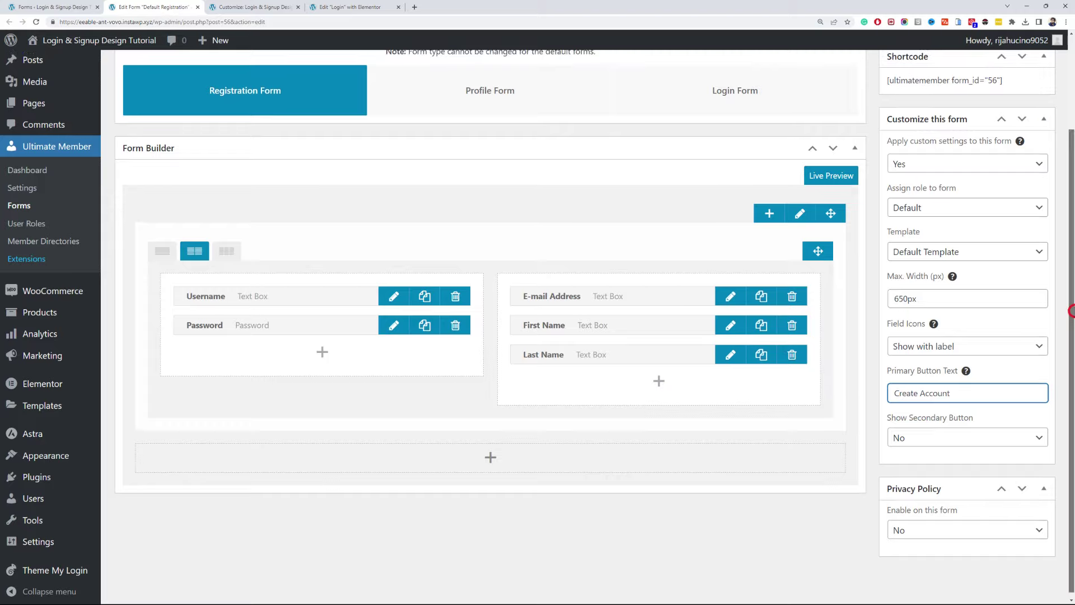
{"action": "left_click_drag", "start_coordinate": [1068, 304], "coordinate": [1064, 88]}
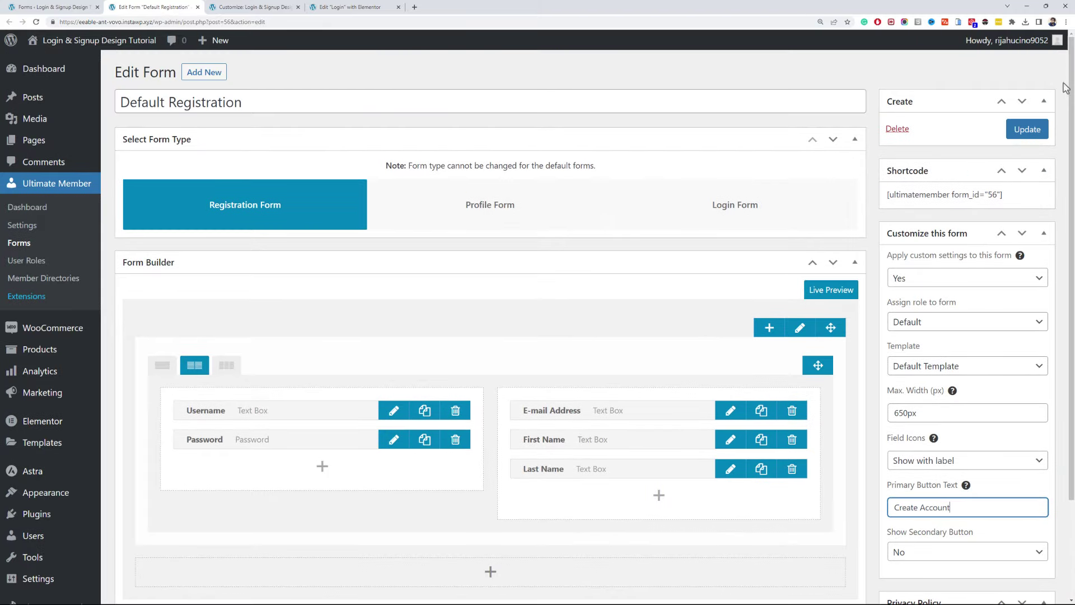
{"action": "left_click", "coordinate": [1028, 129]}
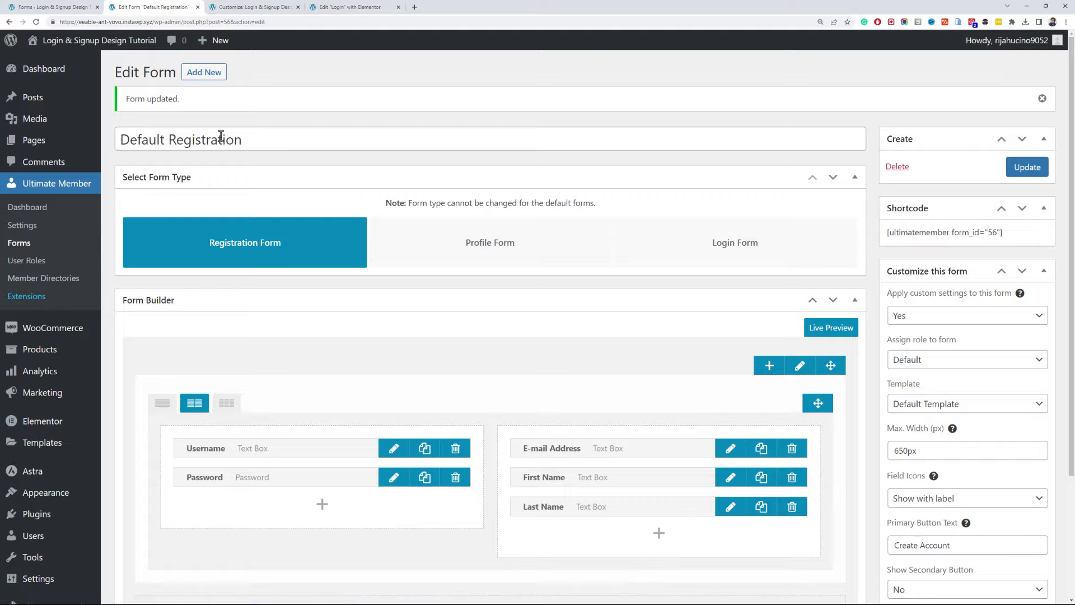
- Reload the login page in the private window and check the CREATE ACCOUNT sign-up form
{"action": "key", "text": "alt+Tab"}
{"action": "key", "text": "F5"}
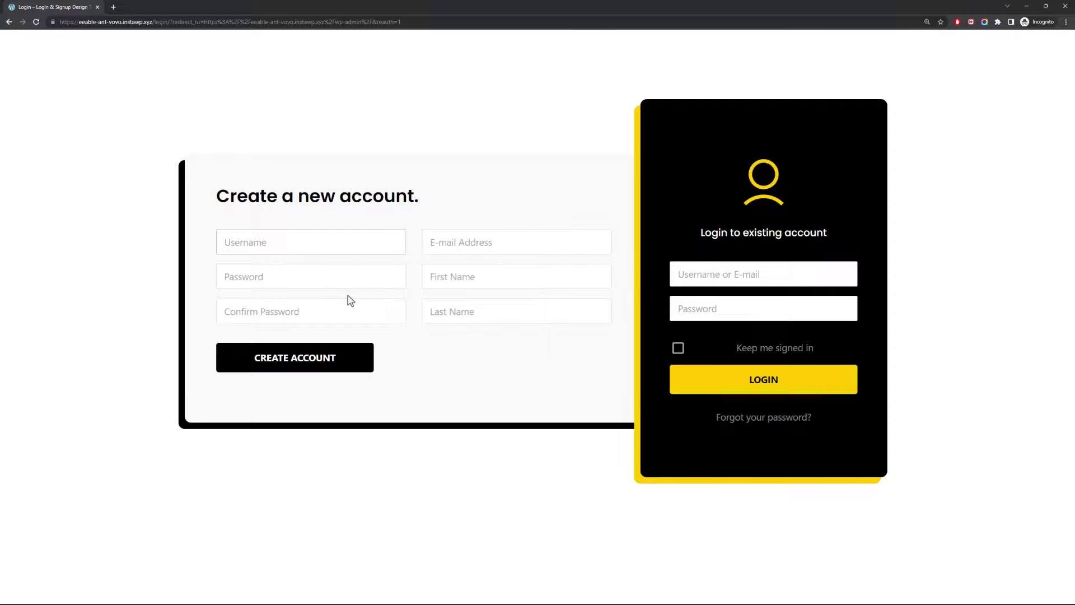
{"action": "left_click", "coordinate": [334, 246]}
- Open the Subscriber role from Ultimate Member's User Roles list
{"action": "key", "text": "alt+Tab"}
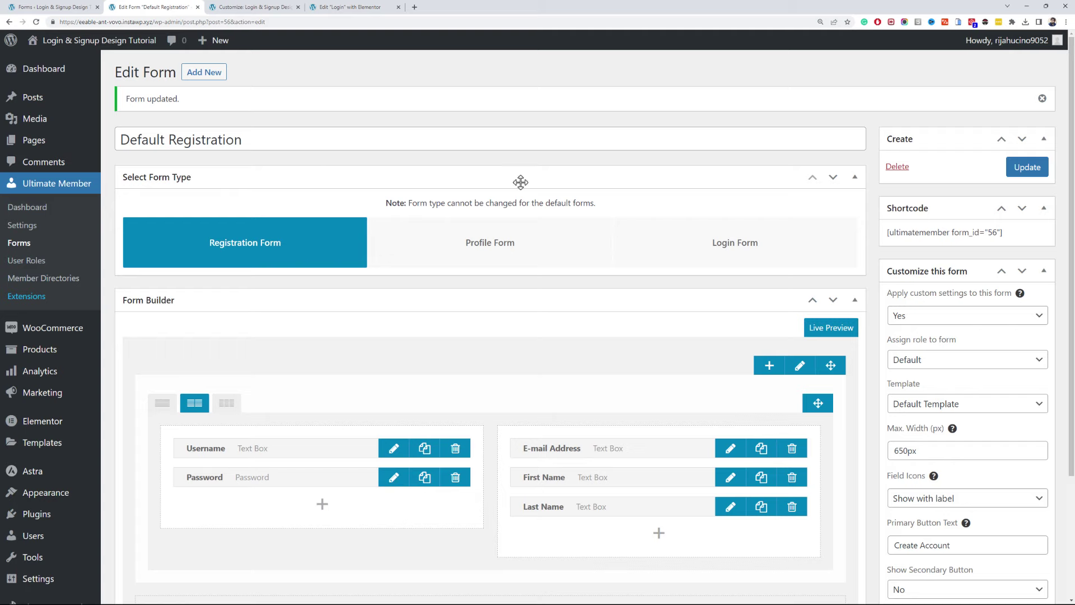
{"action": "scroll", "coordinate": [984, 353], "scroll_direction": "down", "scroll_amount": 2}
{"action": "scroll", "coordinate": [538, 327], "scroll_direction": "down", "scroll_amount": 1}
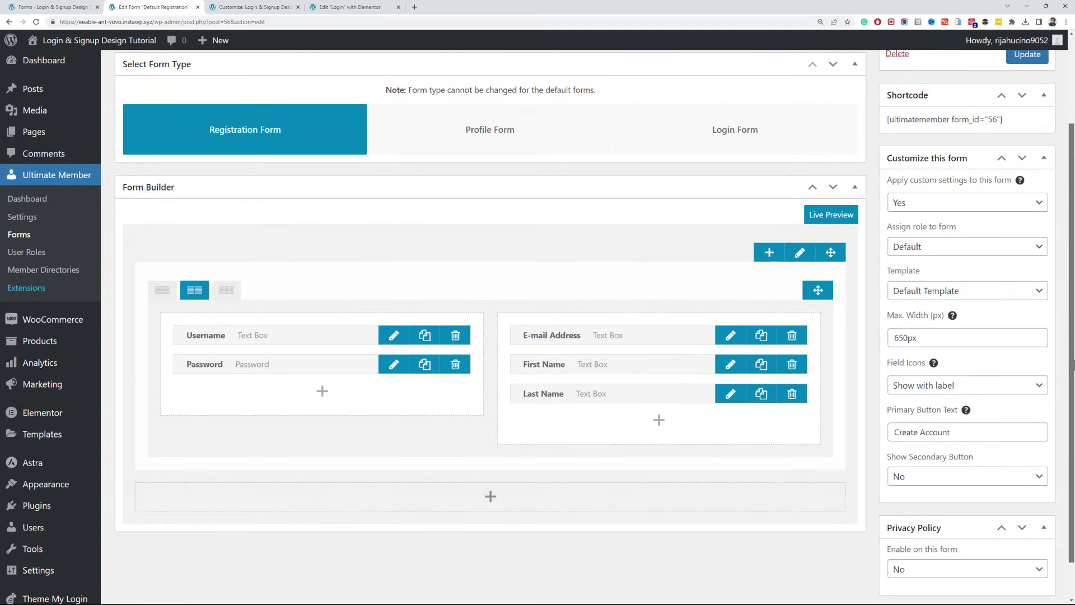
{"action": "scroll", "coordinate": [949, 357], "scroll_direction": "down", "scroll_amount": 1}
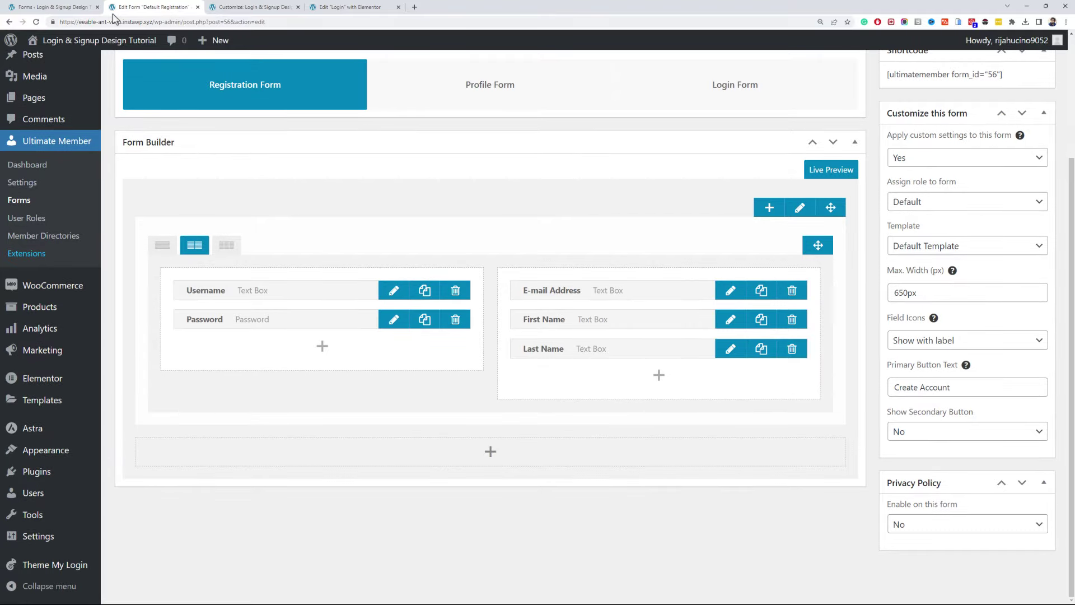
{"action": "left_click", "coordinate": [70, 7]}
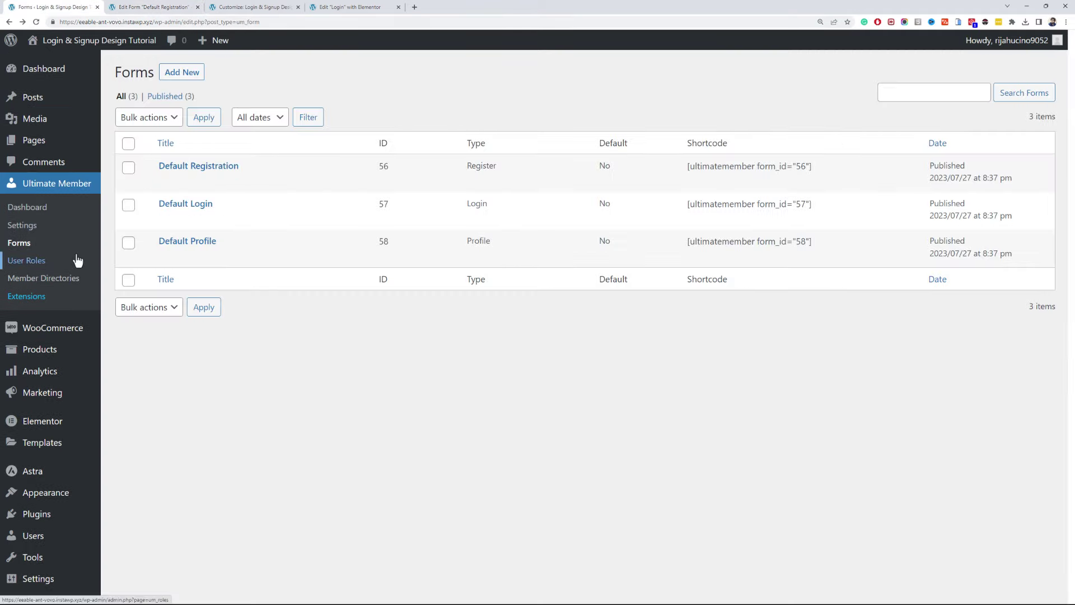
{"action": "left_click", "coordinate": [56, 259]}
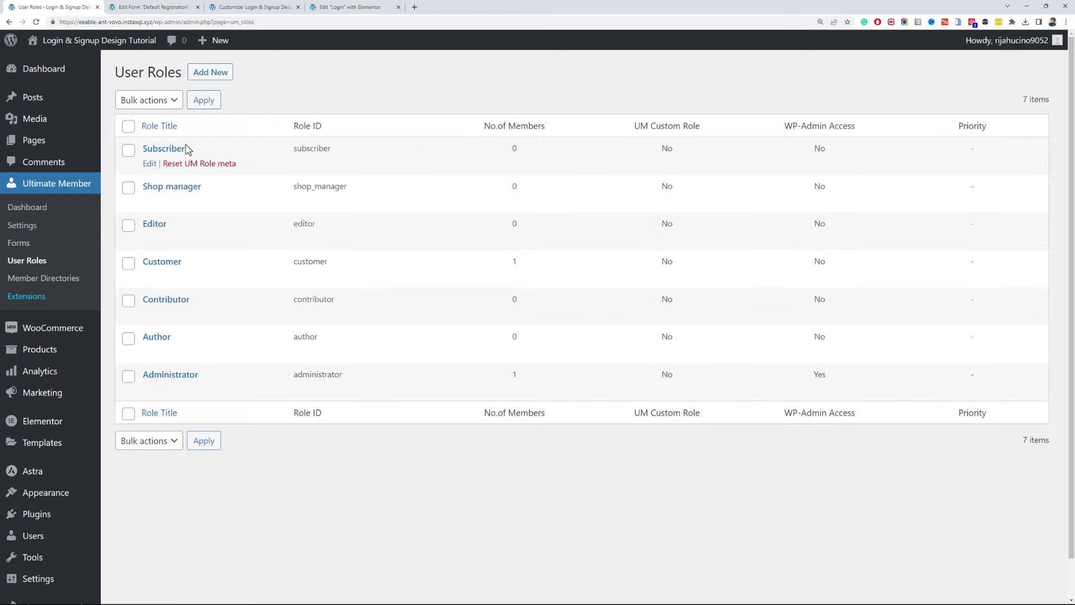
{"action": "left_click", "coordinate": [149, 166]}
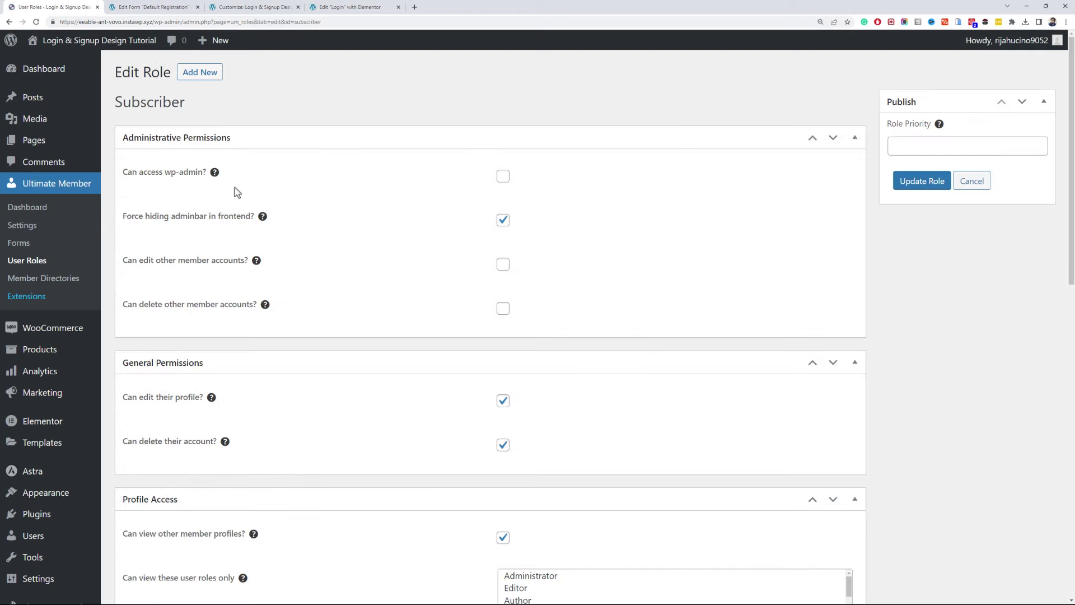
- Keep registration status at Auto Approve and set the after-registration action to Redirect to URL
{"action": "scroll", "coordinate": [431, 234], "scroll_direction": "down", "scroll_amount": 2}
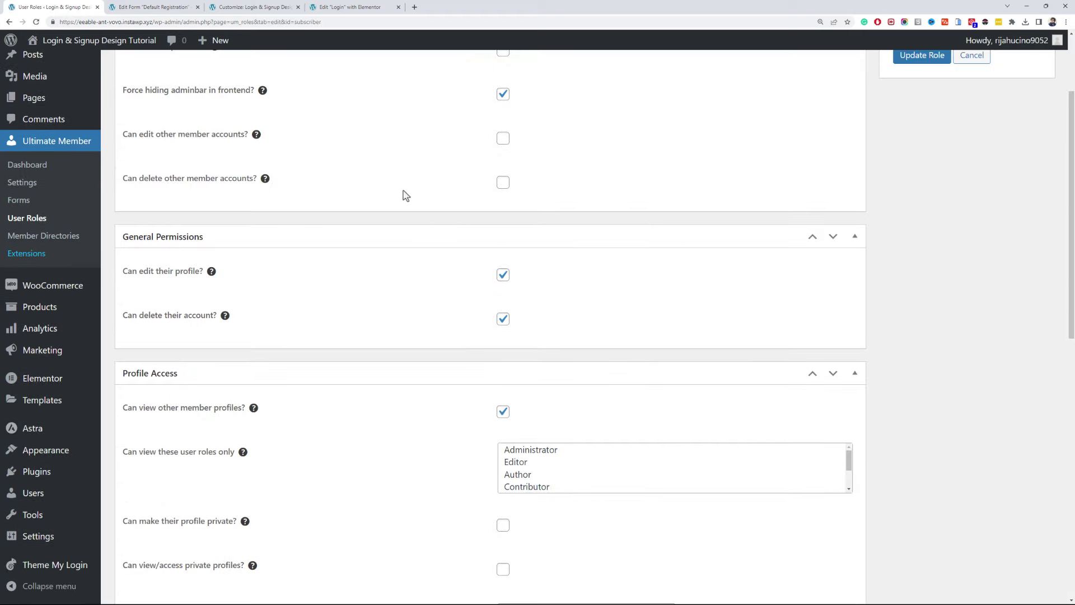
{"action": "scroll", "coordinate": [406, 195], "scroll_direction": "down", "scroll_amount": 4}
{"action": "scroll", "coordinate": [406, 192], "scroll_direction": "up", "scroll_amount": 2}
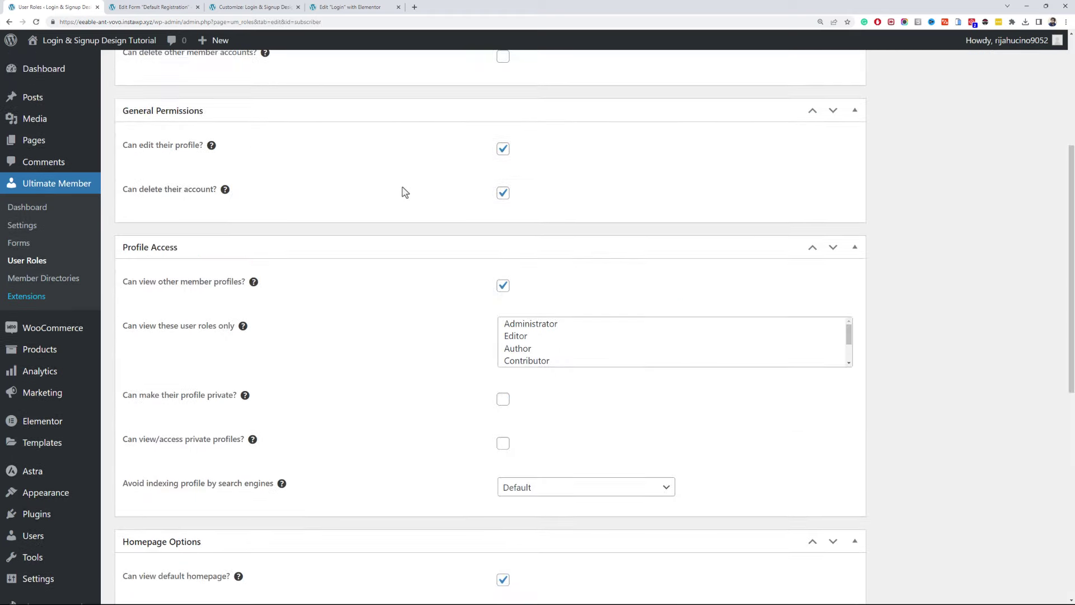
{"action": "scroll", "coordinate": [405, 192], "scroll_direction": "down", "scroll_amount": 5}
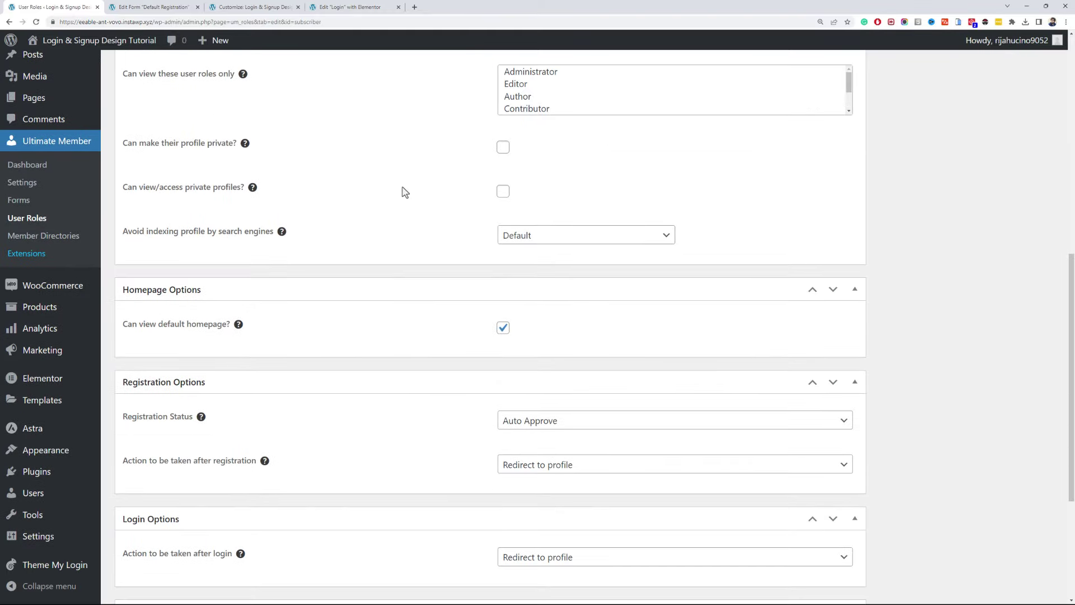
{"action": "left_click", "coordinate": [533, 420]}
{"action": "left_click", "coordinate": [533, 421]}
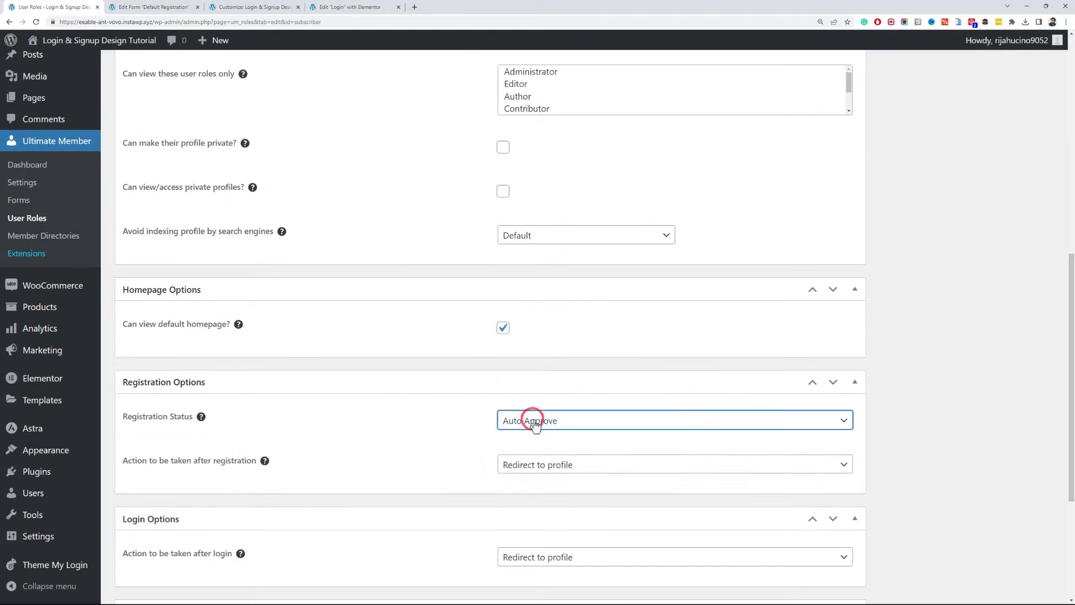
{"action": "left_click", "coordinate": [550, 473]}
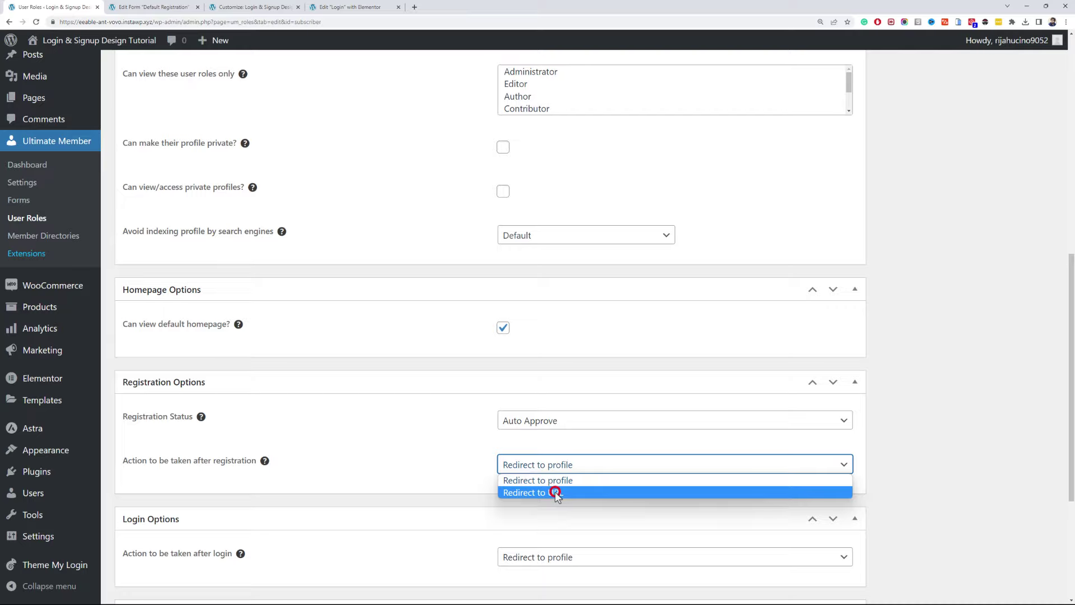
{"action": "left_click", "coordinate": [555, 493]}
- Paste the My account page address as the redirect URL and save the Subscriber role
{"action": "left_click", "coordinate": [168, 6]}
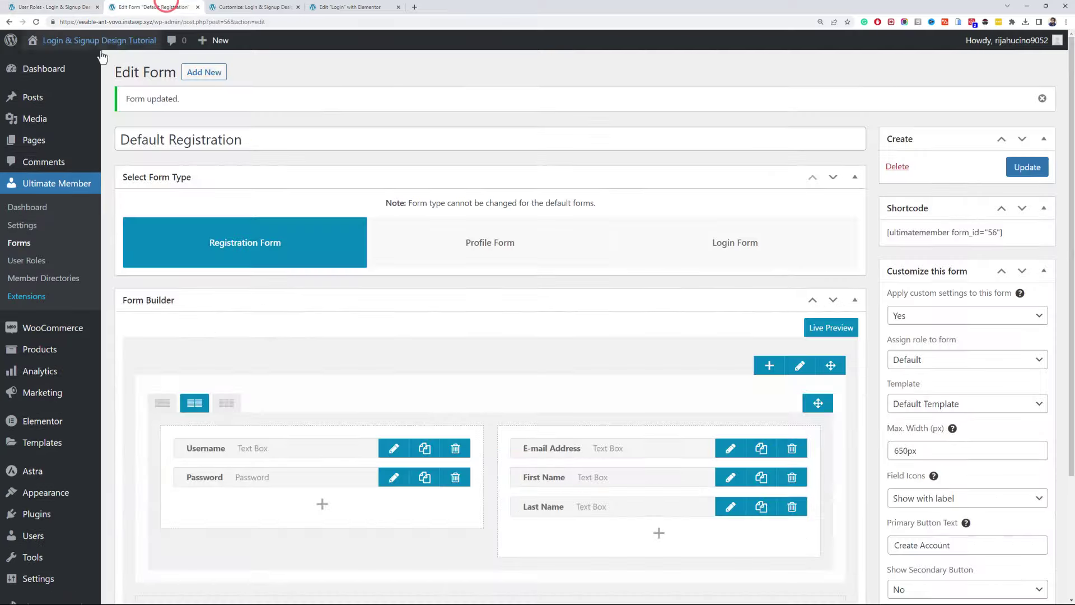
{"action": "middle_click", "coordinate": [56, 139]}
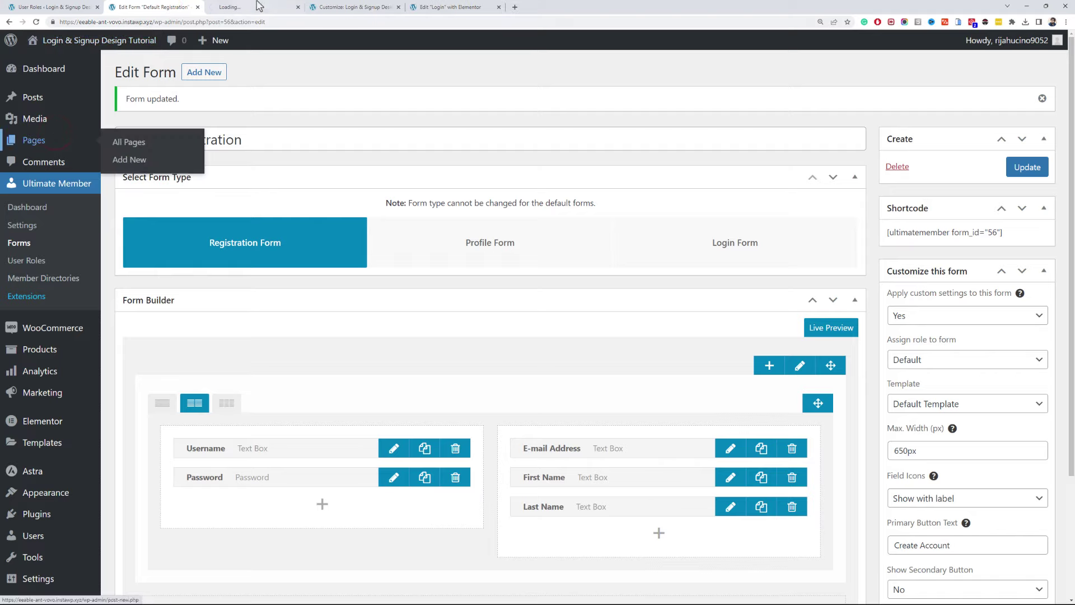
{"action": "left_click_drag", "start_coordinate": [241, 7], "coordinate": [163, 7]}
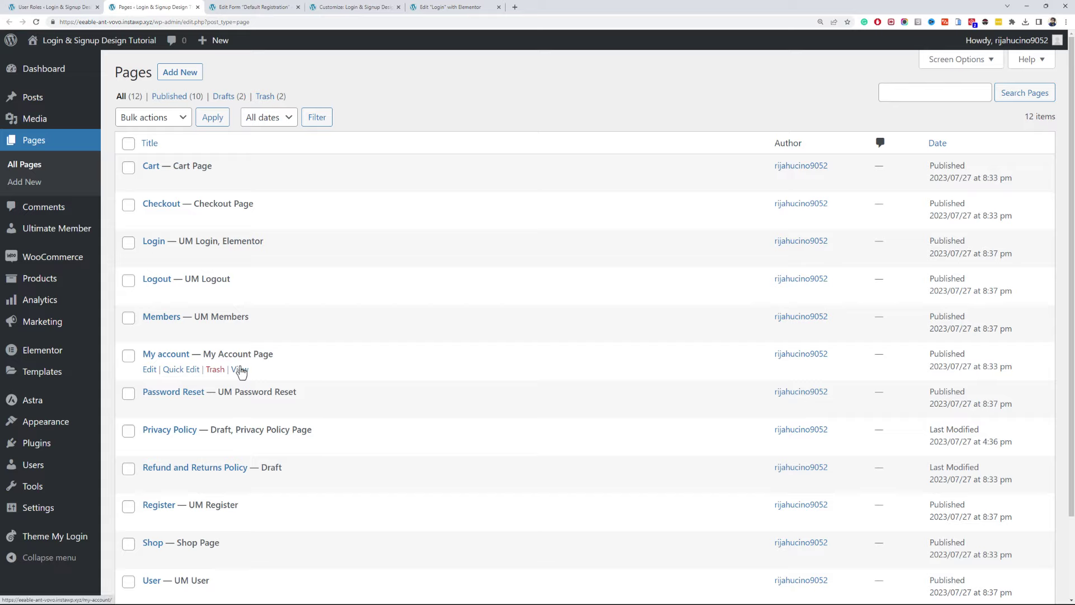
{"action": "right_click", "coordinate": [241, 370]}
{"action": "left_click", "coordinate": [282, 413]}
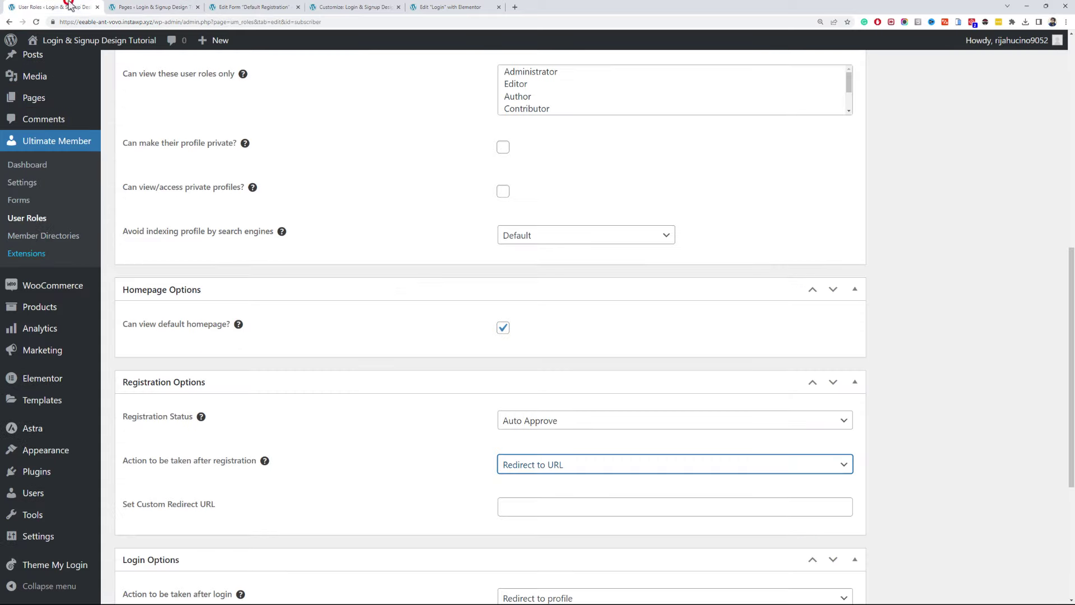
{"action": "left_click", "coordinate": [559, 503]}
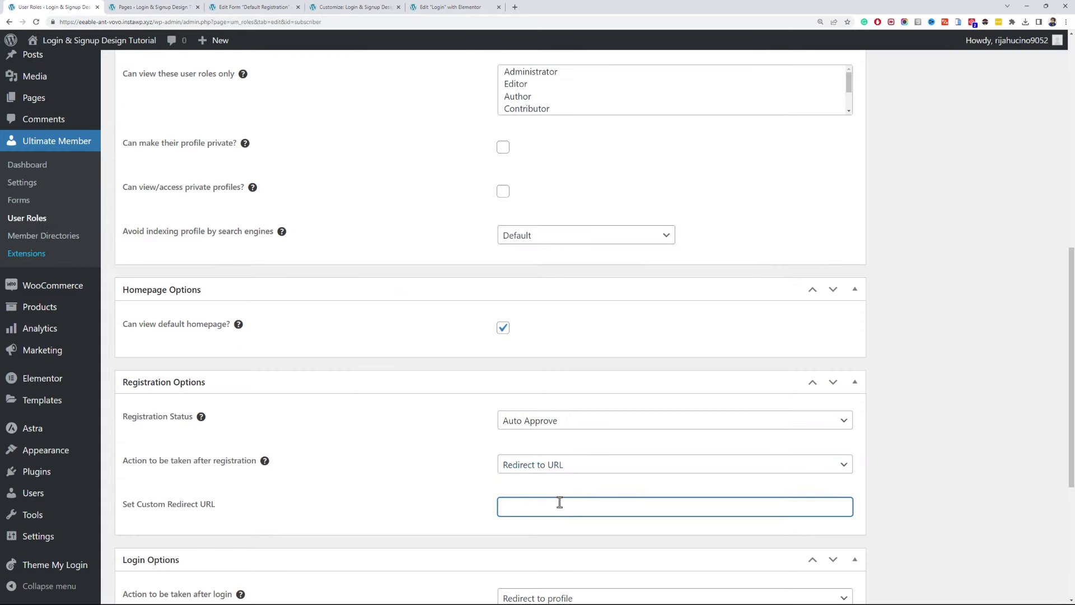
{"action": "type", "text": "https://eeable-ant-vovo.instawp.xyz/my-account/"}
{"action": "scroll", "coordinate": [973, 459], "scroll_direction": "up", "scroll_amount": 9}
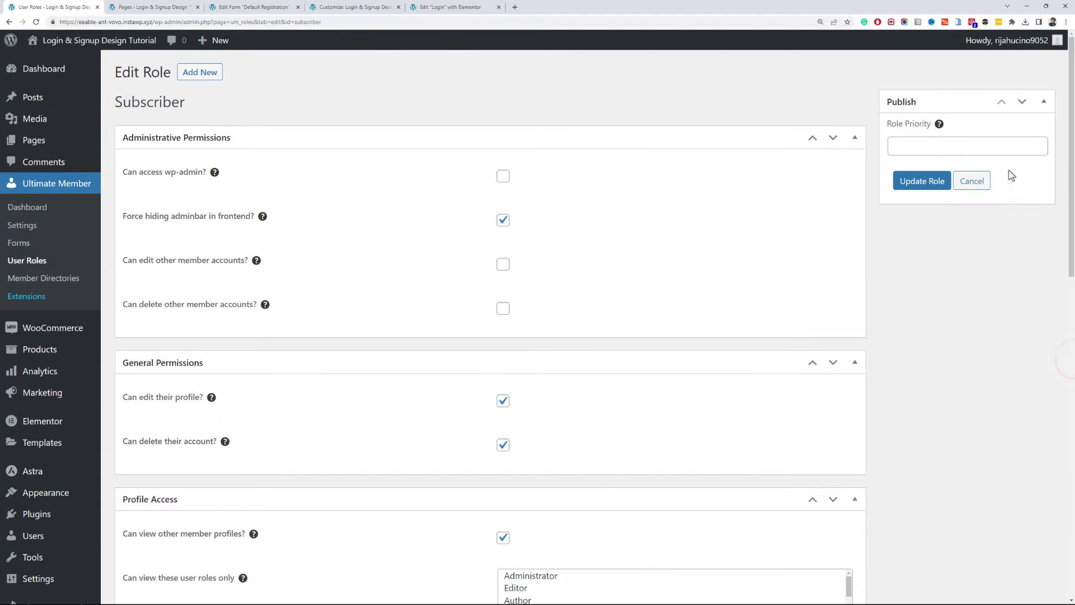
{"action": "left_click", "coordinate": [943, 188]}
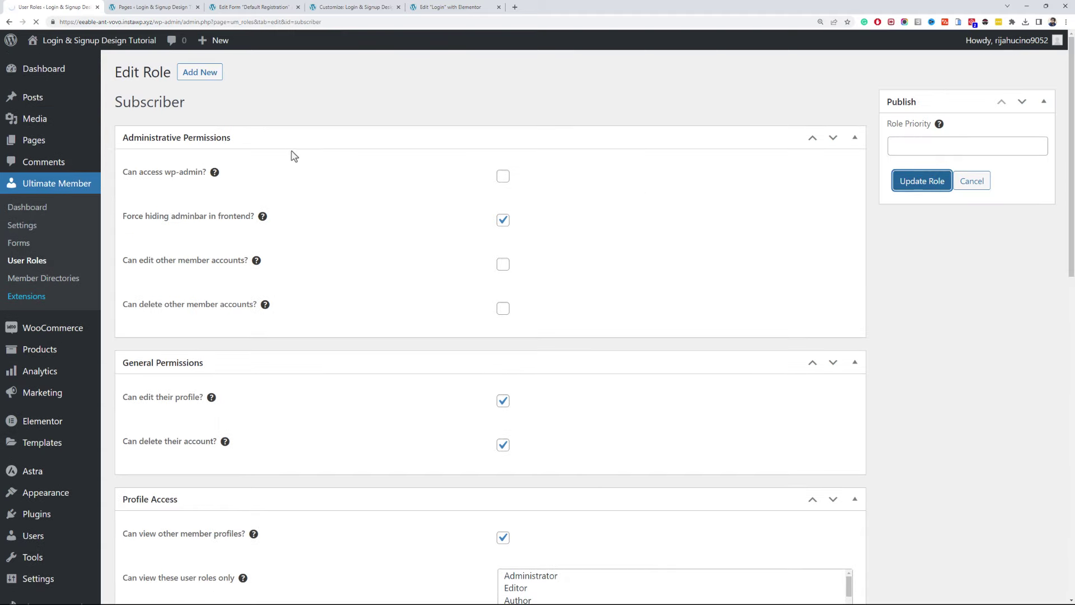
{"action": "key", "text": "alt+Tab"}
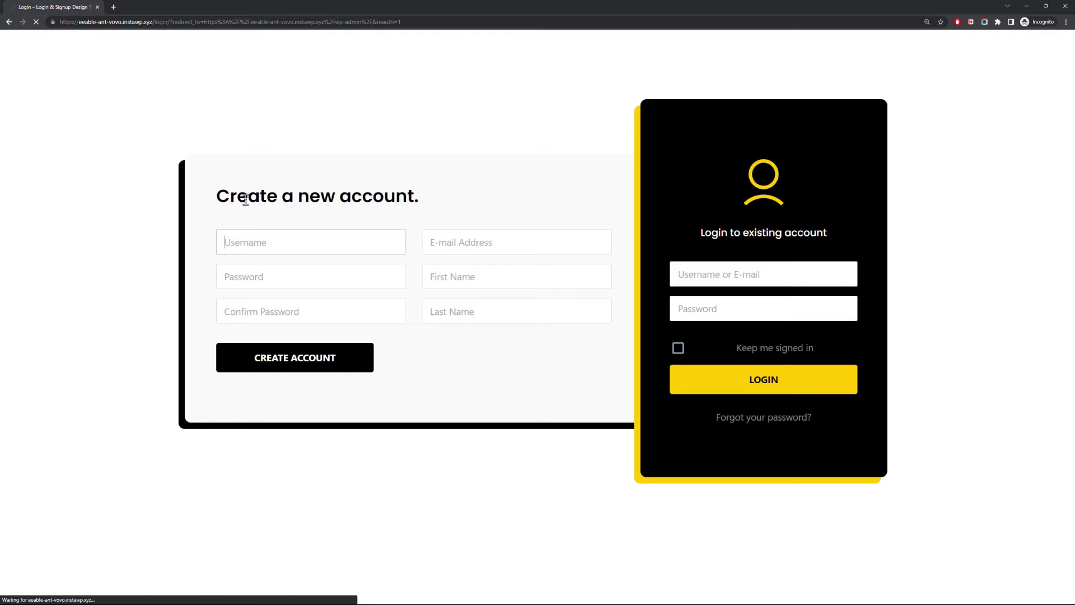
- Fill in the sign-up form with a test username, password, e-mail, first and last name, and submit
{"action": "left_click", "coordinate": [290, 245]}
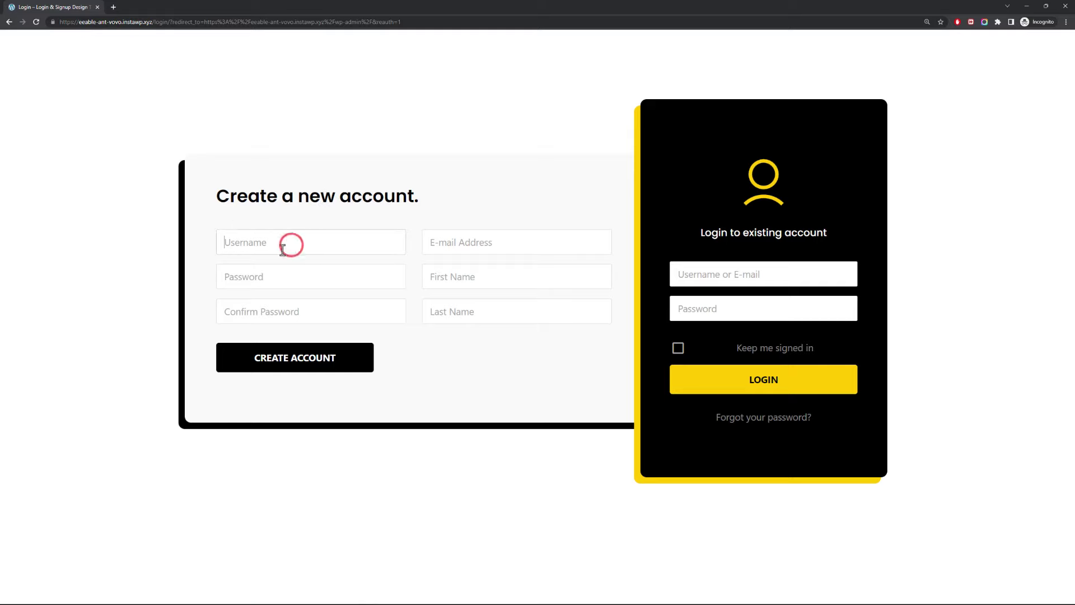
{"action": "type", "text": "shahzad"}
{"action": "key", "text": "Tab"}
{"action": "type", "text": "12345678"}
{"action": "key", "text": "Tab"}
{"action": "type", "text": "1"}
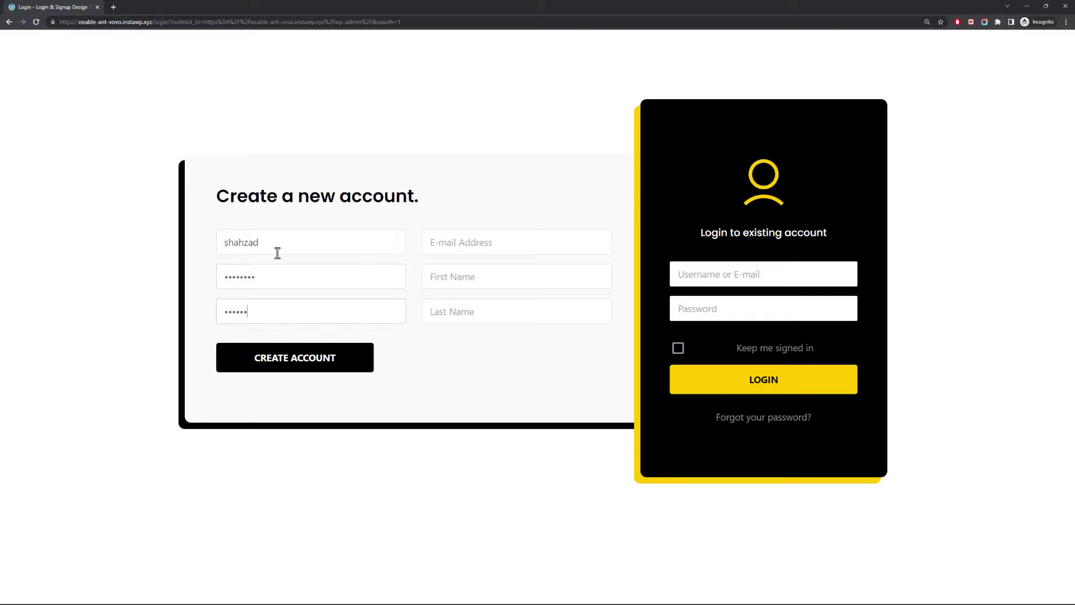
{"action": "key", "text": "Tab"}
{"action": "type", "text": "mia"}
{"action": "key", "text": "Tab"}
{"action": "type", "text": "Shahzad"}
{"action": "key", "text": "Tab"}
{"action": "type", "text": "R"}
{"action": "key", "text": "Return"}
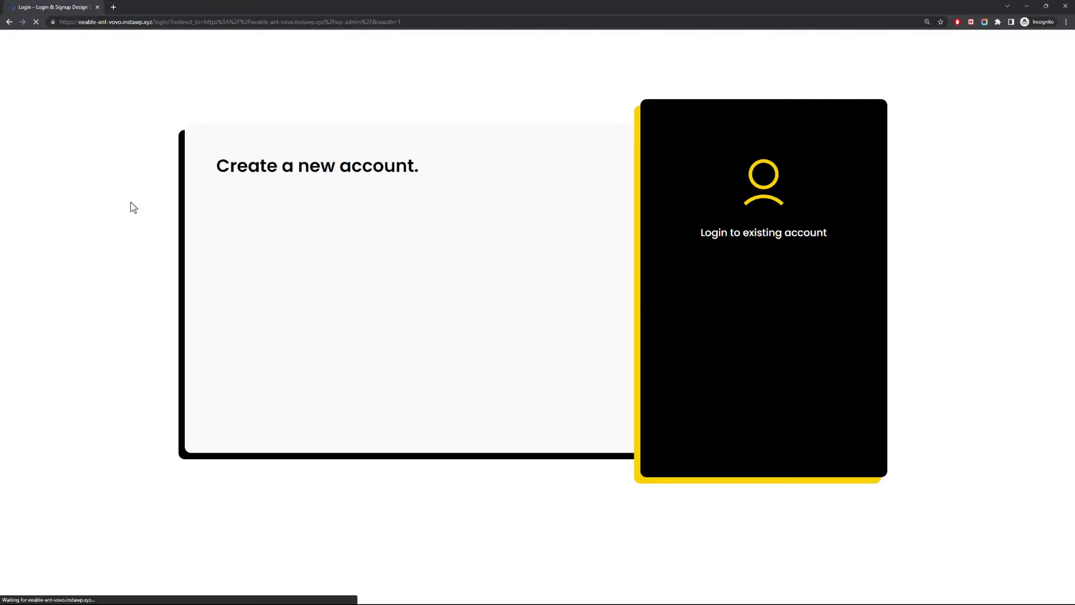
- Enter a stronger password that meets the requirements and submit the registration again
{"action": "left_click", "coordinate": [297, 243]}
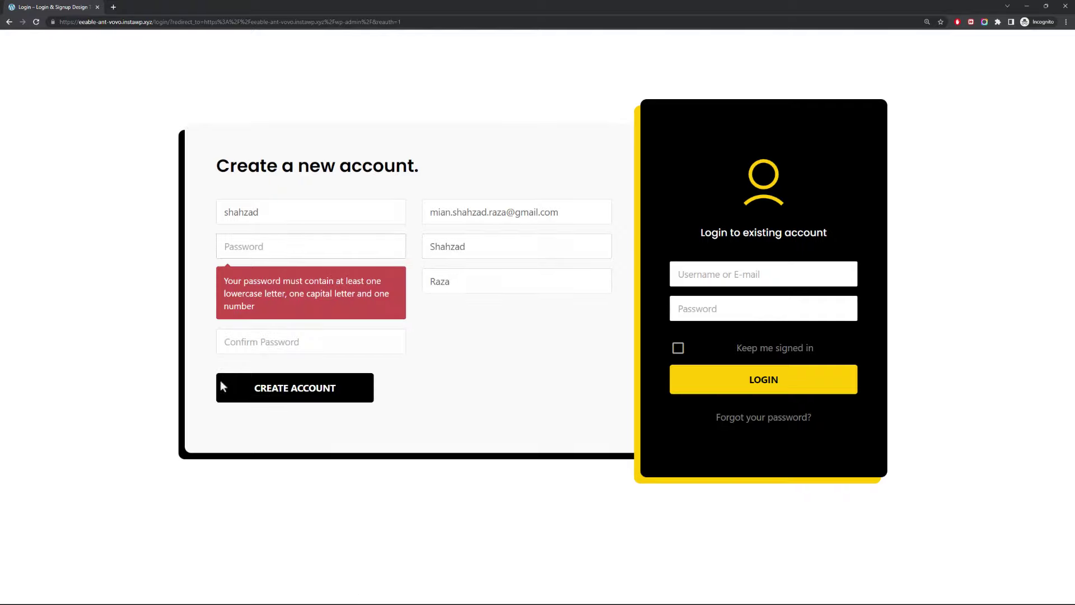
{"action": "type", "text": "S3"}
{"action": "key", "text": "Tab"}
{"action": "type", "text": "S"}
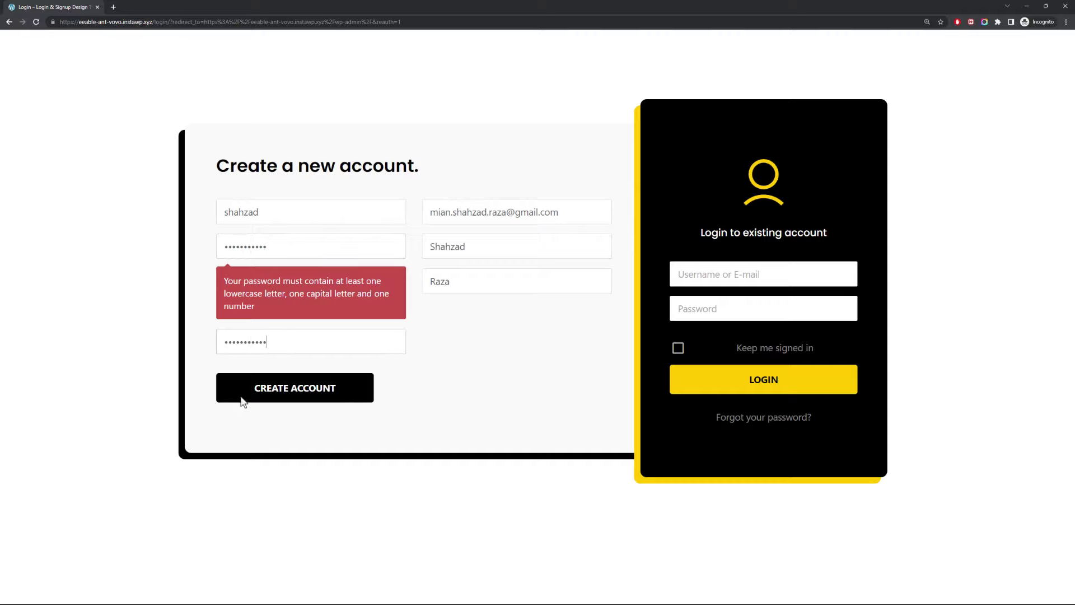
{"action": "left_click", "coordinate": [268, 397]}
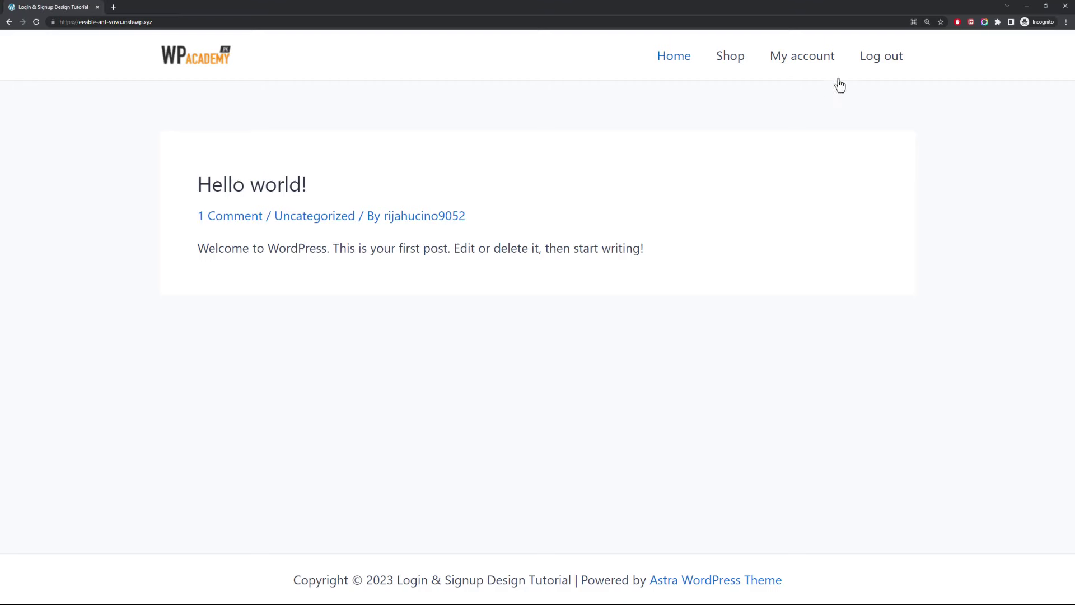
{"action": "left_click", "coordinate": [830, 56]}
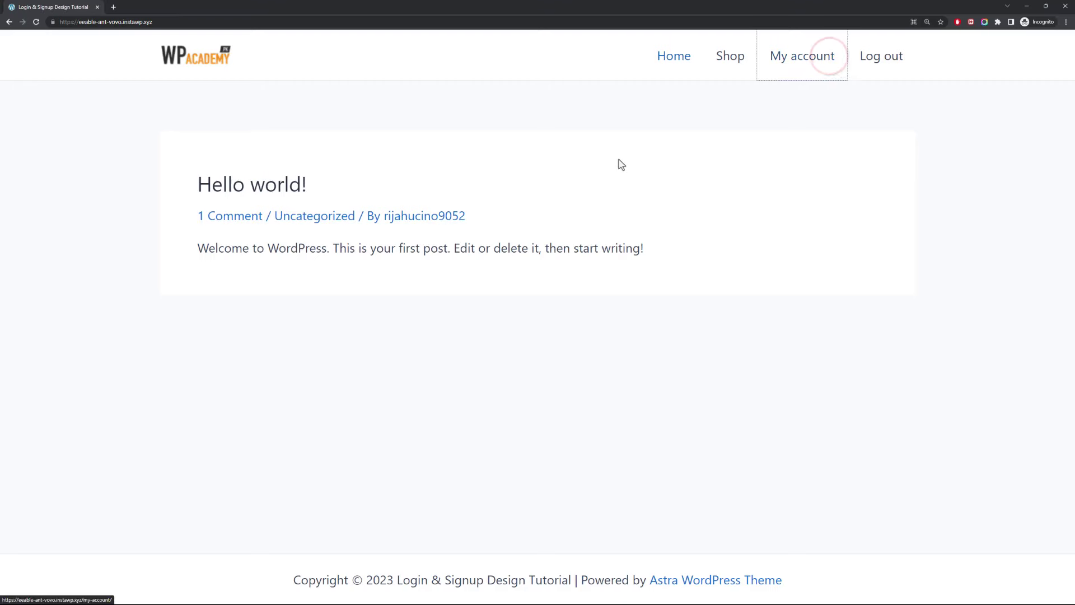
{"action": "left_click", "coordinate": [813, 53]}
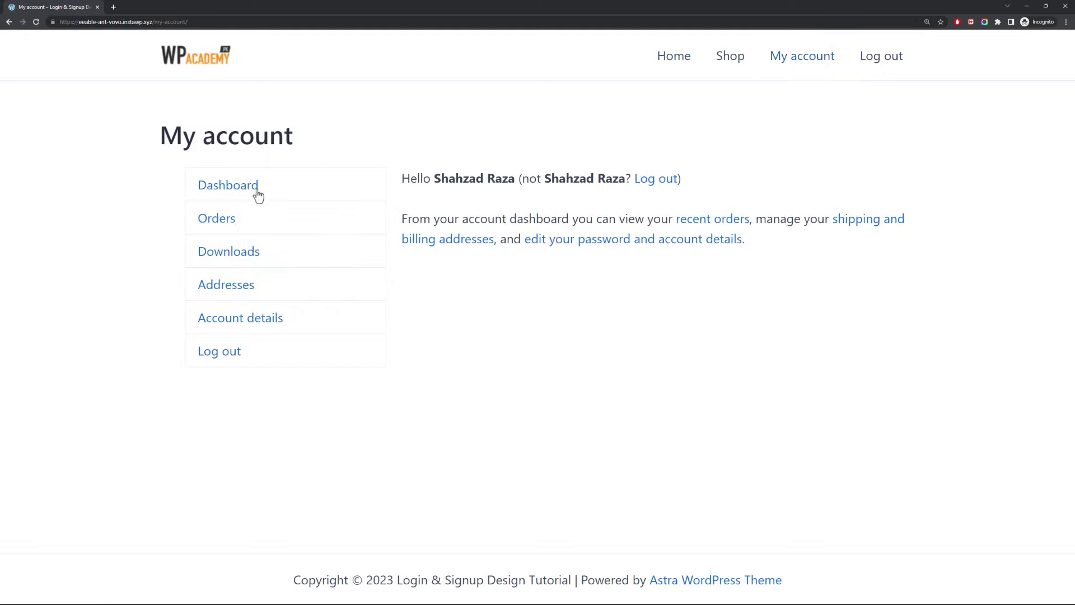
{"action": "left_click", "coordinate": [13, 22]}
{"action": "left_click", "coordinate": [882, 60]}
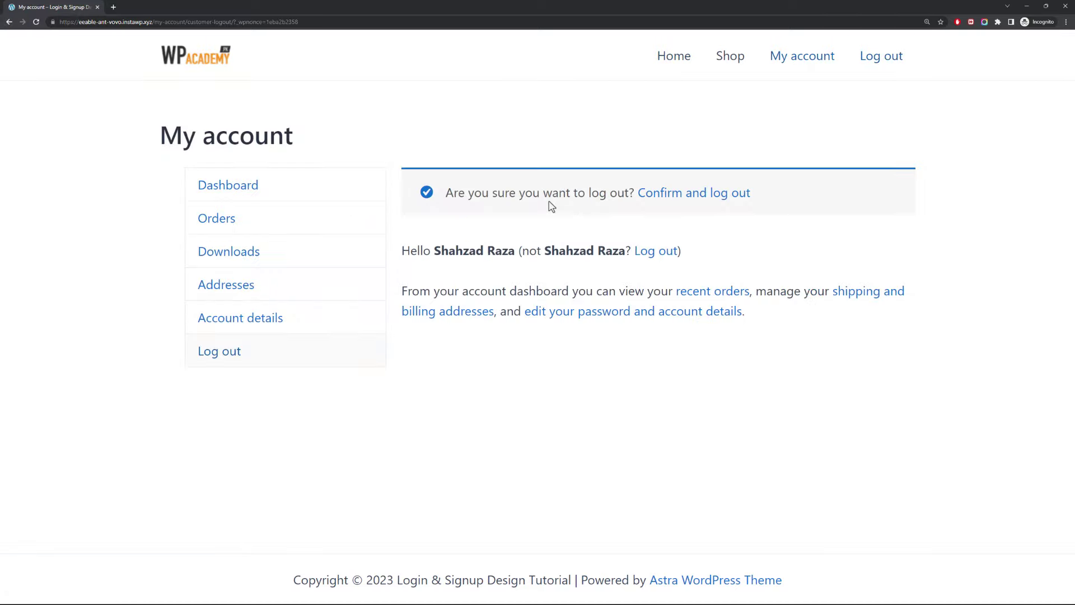
{"action": "left_click", "coordinate": [651, 196]}
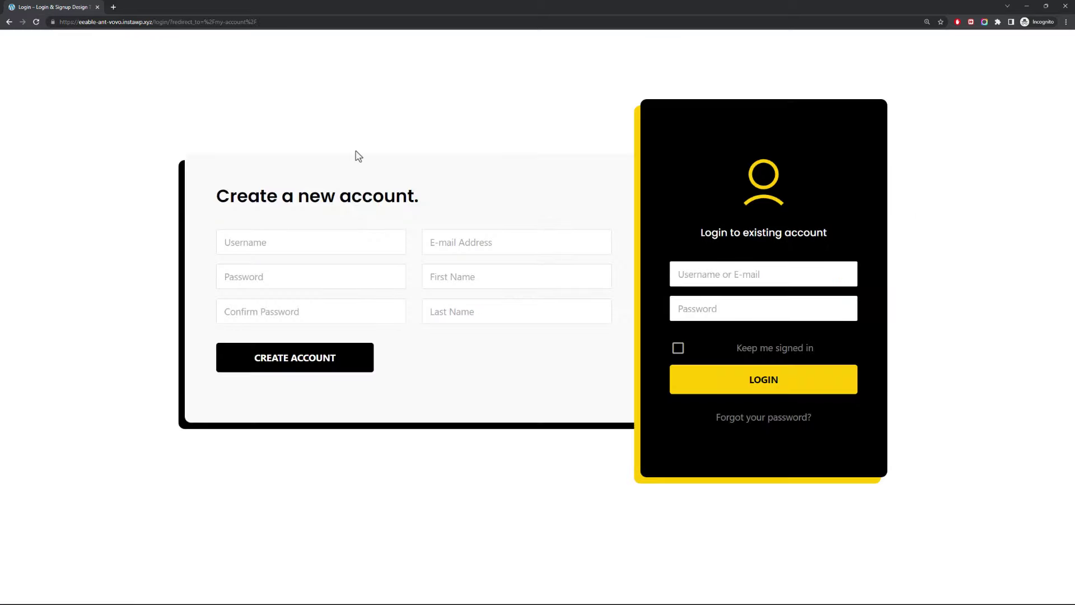
{"action": "left_click", "coordinate": [710, 275]}
{"action": "type", "text": "shahzad"}
{"action": "key", "text": "Tab"}
{"action": "type", "text": "123"}
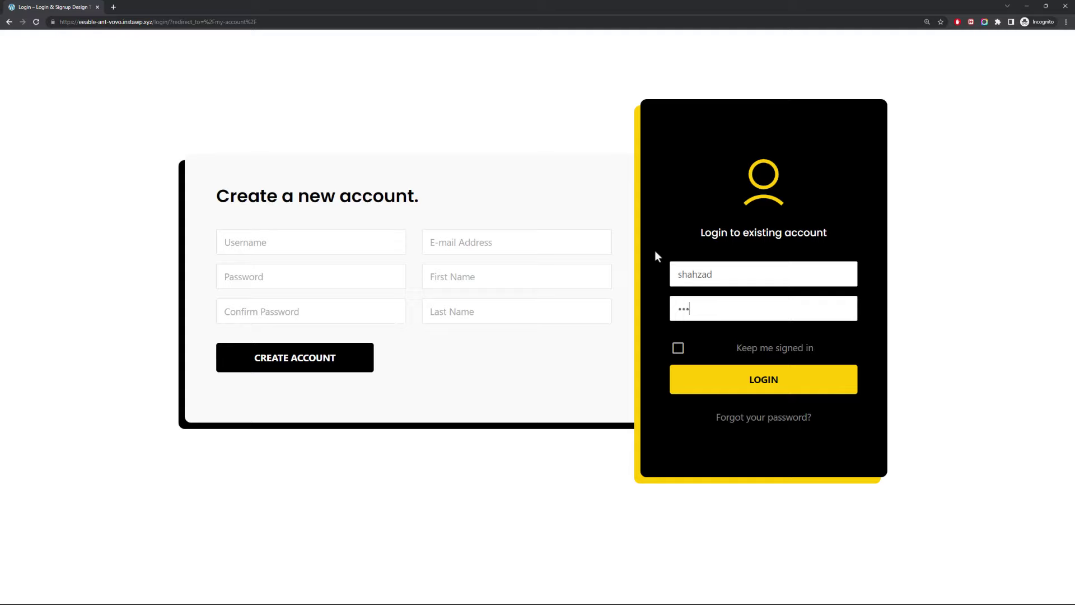
{"action": "type", "text": "45678910"}
{"action": "left_click", "coordinate": [727, 377]}
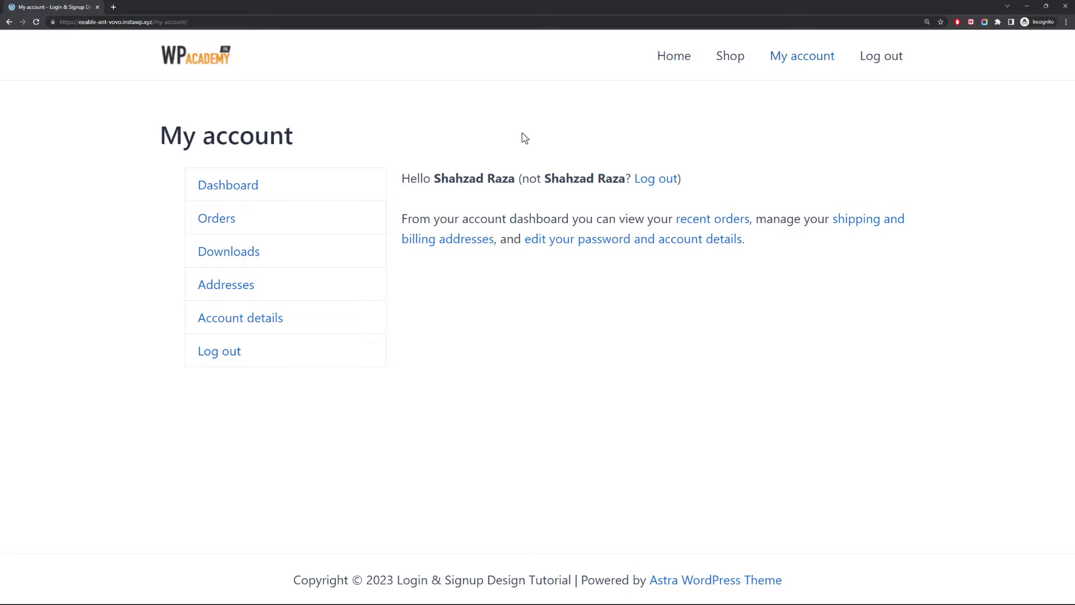
{"action": "key", "text": "alt+Tab"}
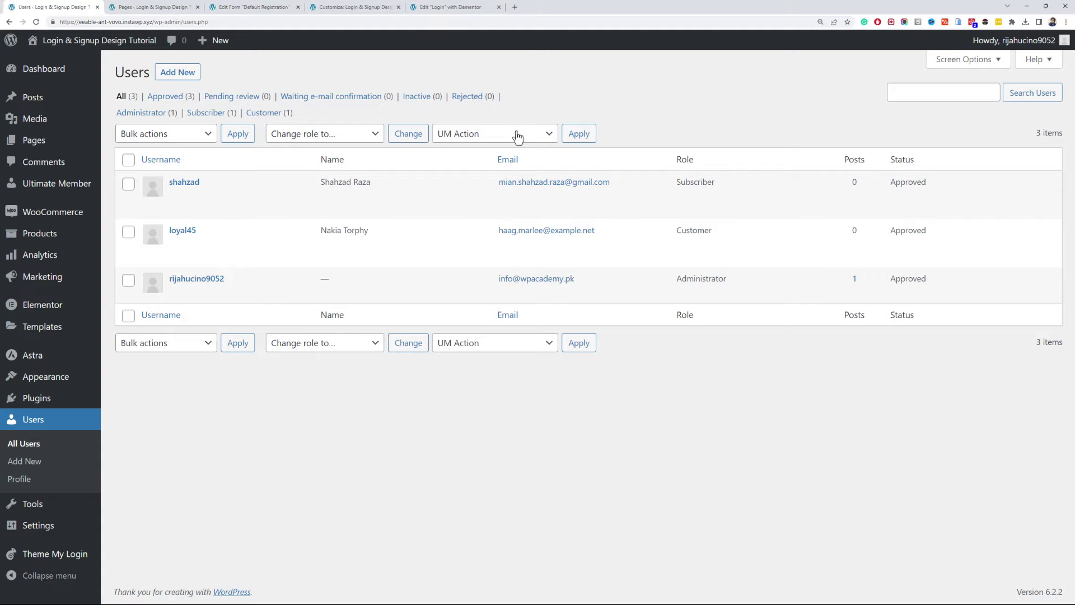
{"action": "left_click", "coordinate": [376, 7]}
- Try the Elementor Full Width page layout, then set the Login page back to Elementor Canvas
{"action": "left_click", "coordinate": [445, 6]}
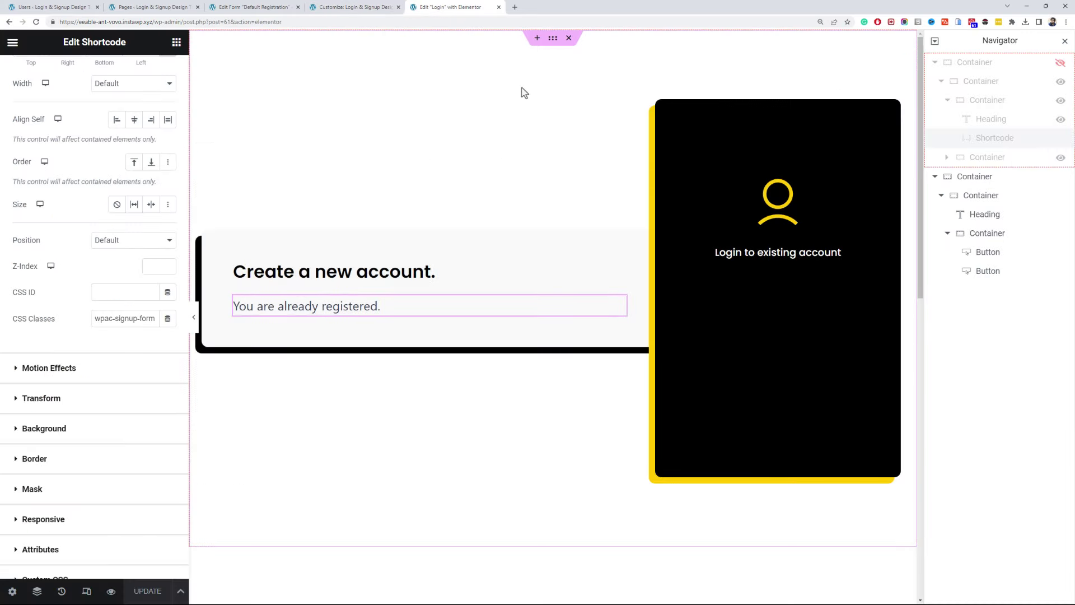
{"action": "left_click", "coordinate": [12, 592]}
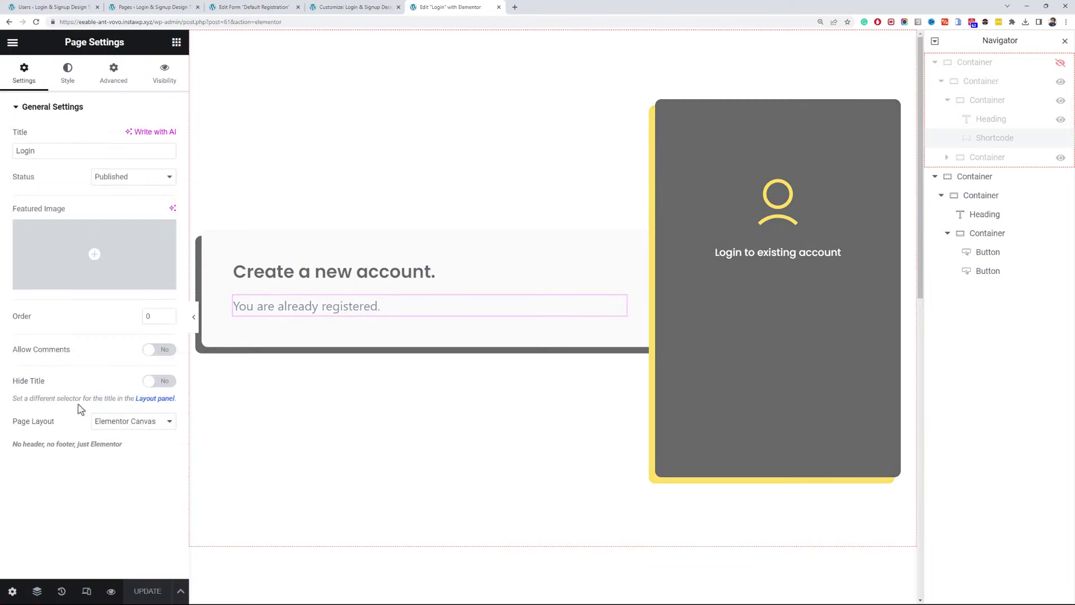
{"action": "left_click", "coordinate": [133, 421]}
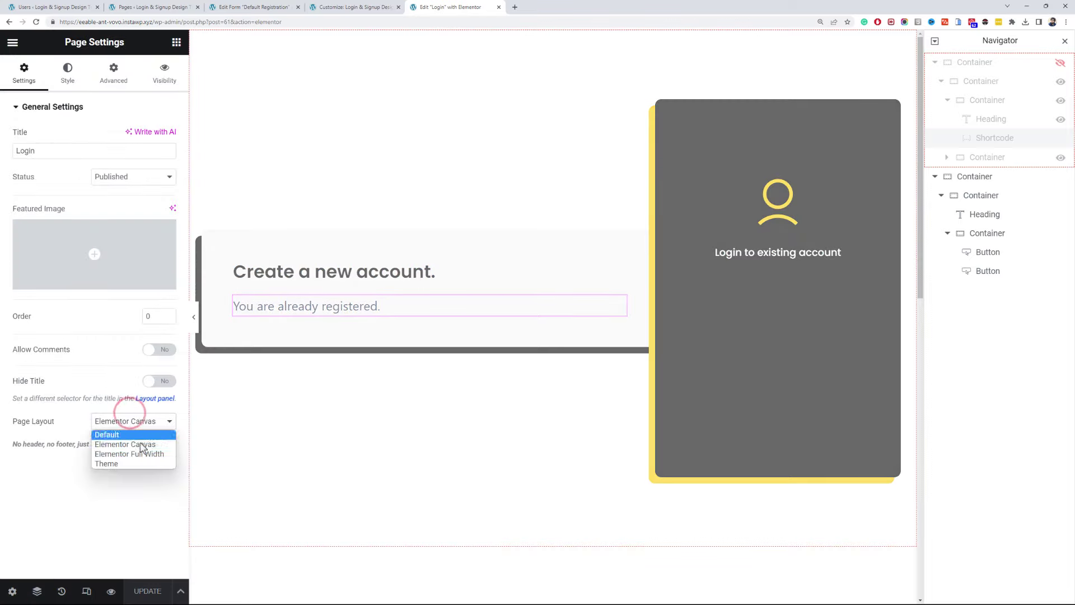
{"action": "left_click", "coordinate": [143, 450]}
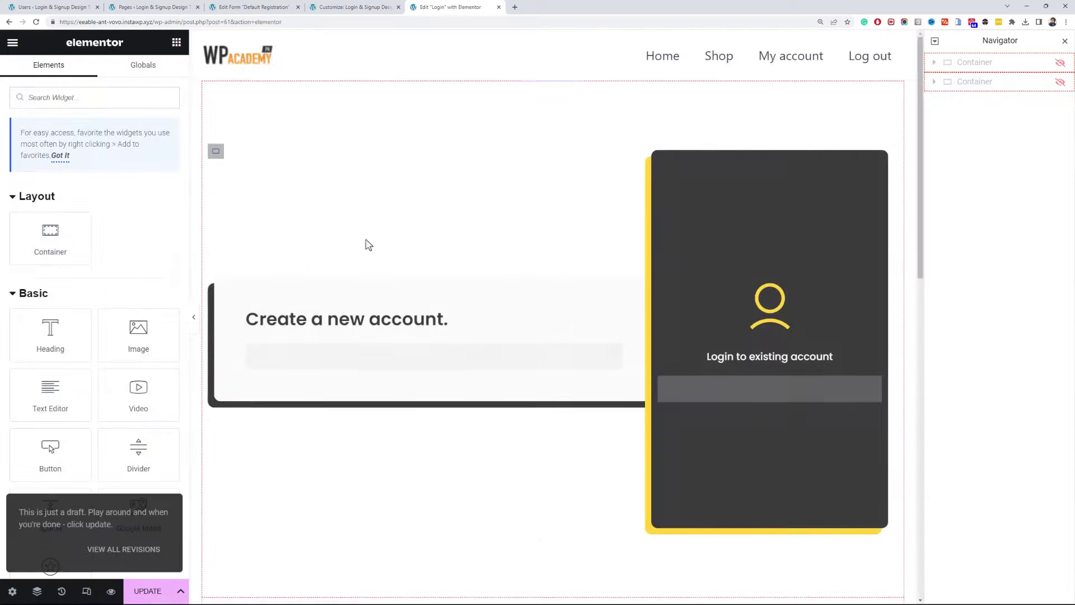
{"action": "scroll", "coordinate": [594, 277], "scroll_direction": "down", "scroll_amount": 1}
{"action": "scroll", "coordinate": [528, 302], "scroll_direction": "down", "scroll_amount": 4}
{"action": "scroll", "coordinate": [543, 304], "scroll_direction": "up", "scroll_amount": 5}
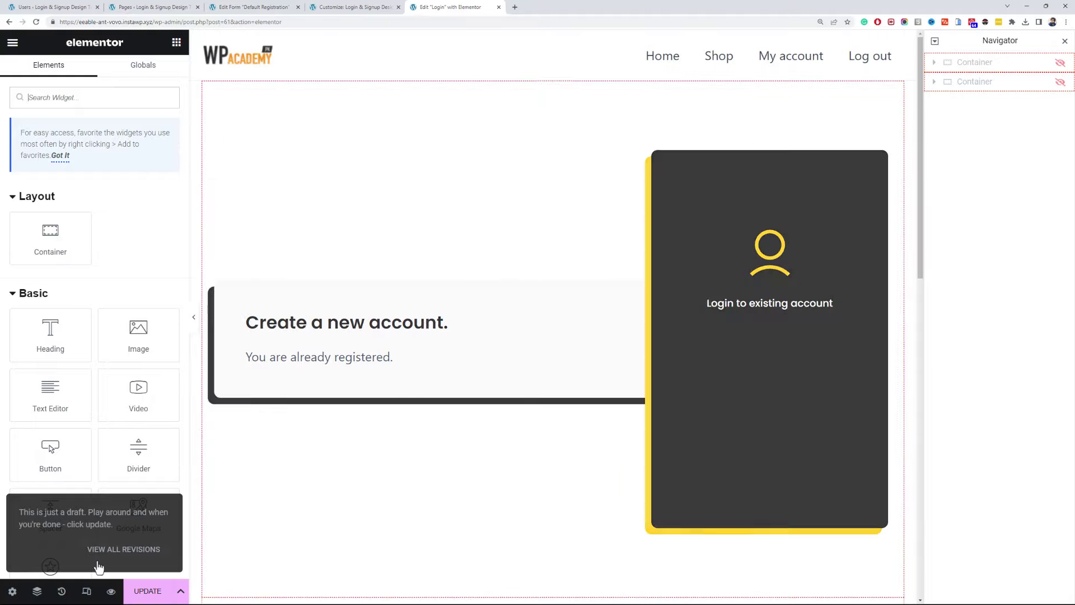
{"action": "left_click", "coordinate": [13, 591]}
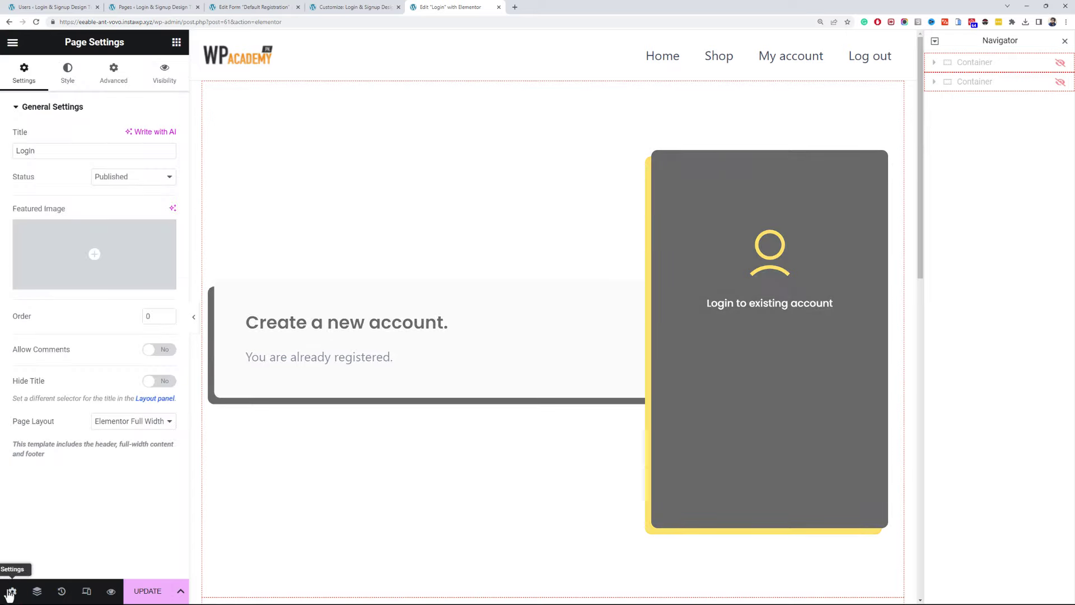
{"action": "left_click", "coordinate": [153, 425]}
{"action": "left_click", "coordinate": [133, 445]}
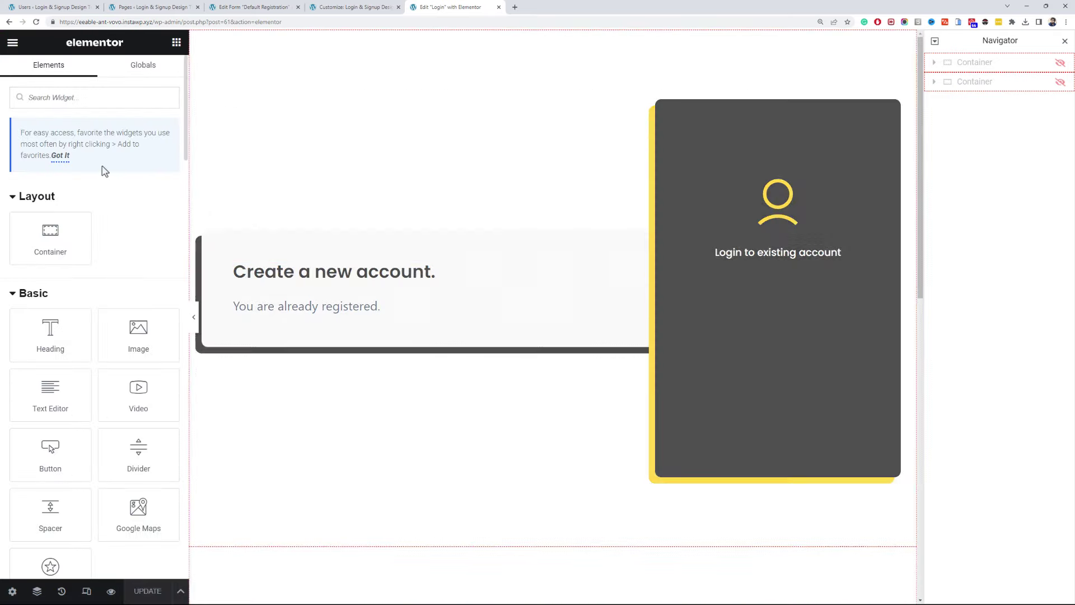
- Copy the Go to Homepage button and paste it into the signup section
{"action": "left_click", "coordinate": [81, 102]}
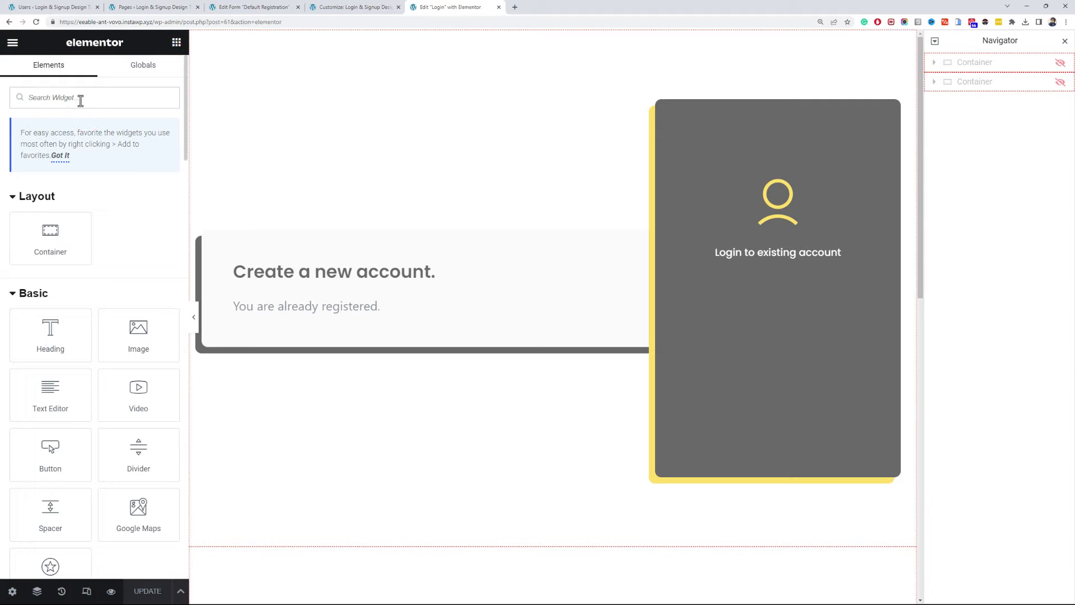
{"action": "type", "text": "but"}
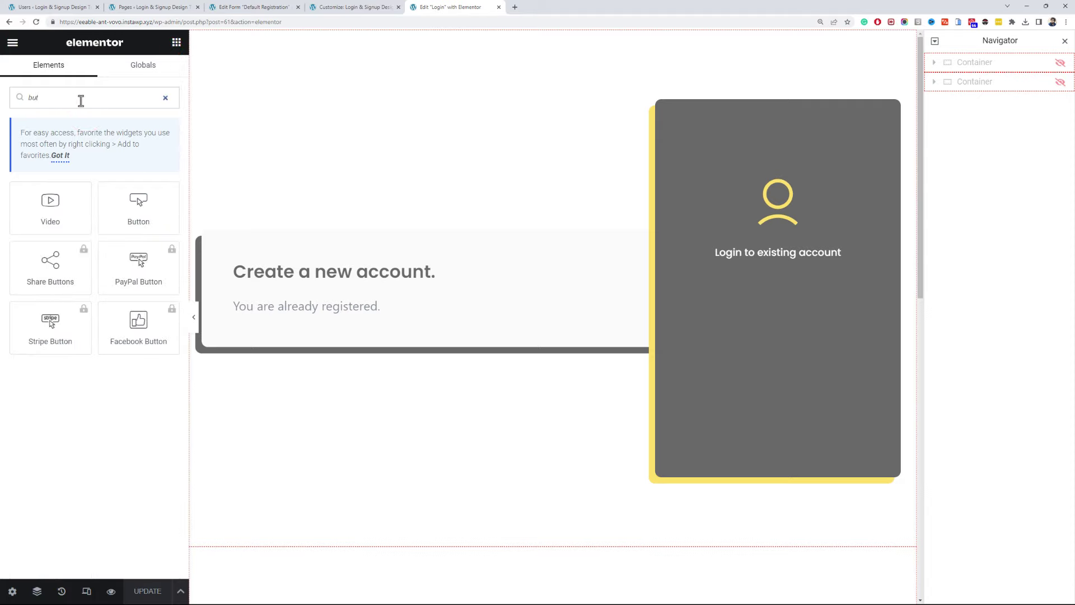
{"action": "left_click", "coordinate": [420, 306]}
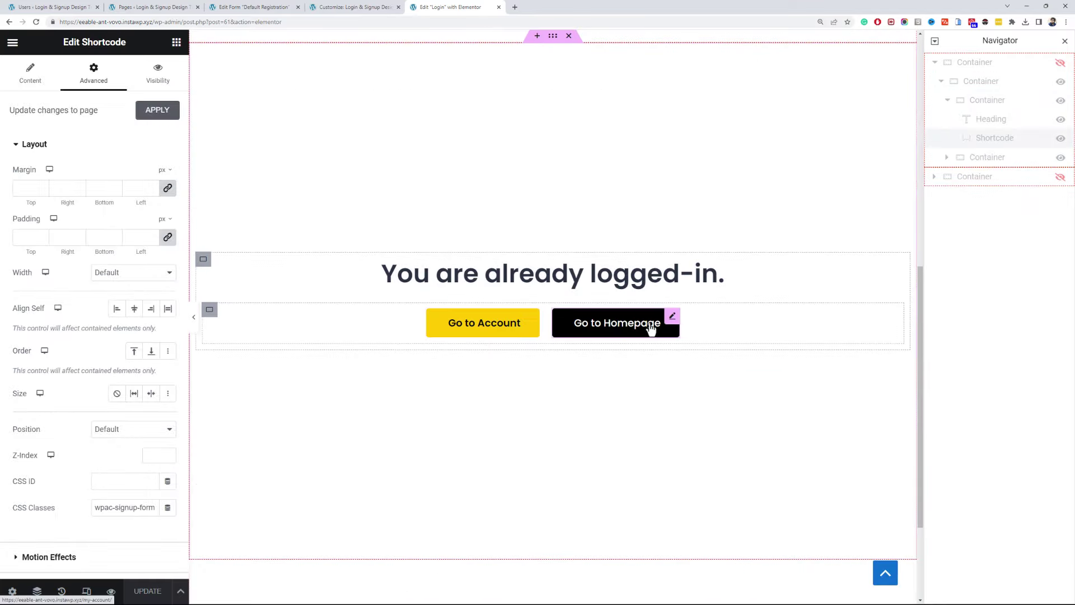
{"action": "right_click", "coordinate": [652, 325]}
{"action": "left_click", "coordinate": [679, 371]}
{"action": "scroll", "coordinate": [551, 345], "scroll_direction": "up", "scroll_amount": 9}
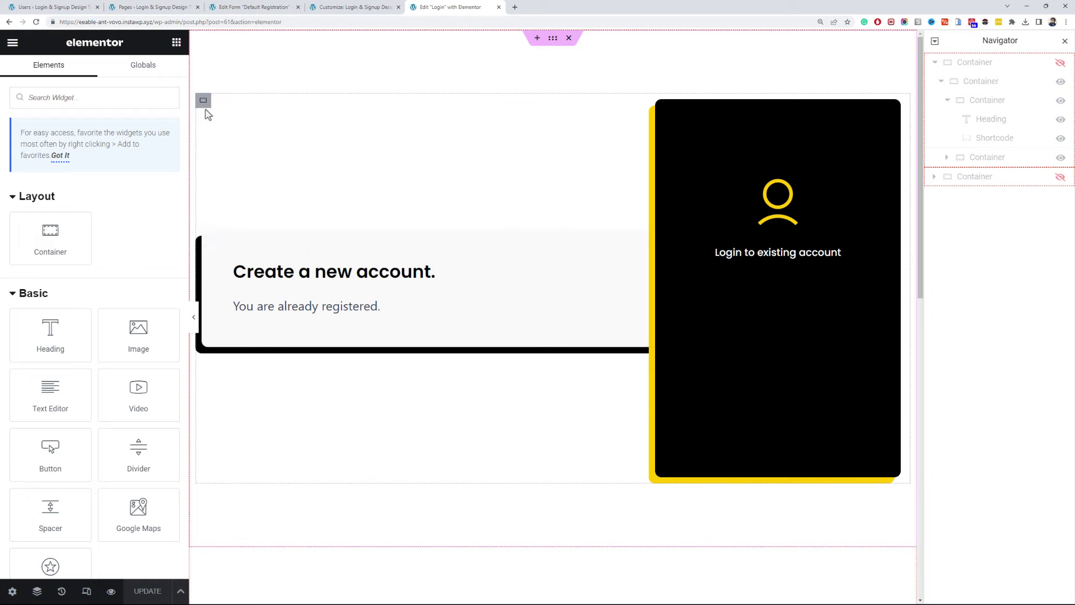
{"action": "right_click", "coordinate": [204, 101]}
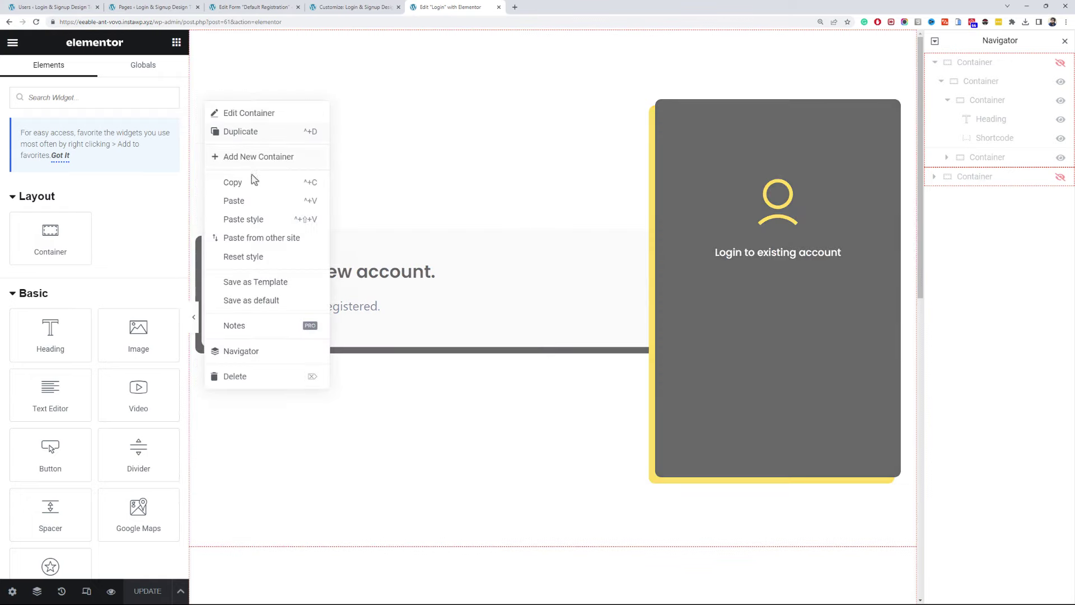
{"action": "left_click", "coordinate": [252, 201]}
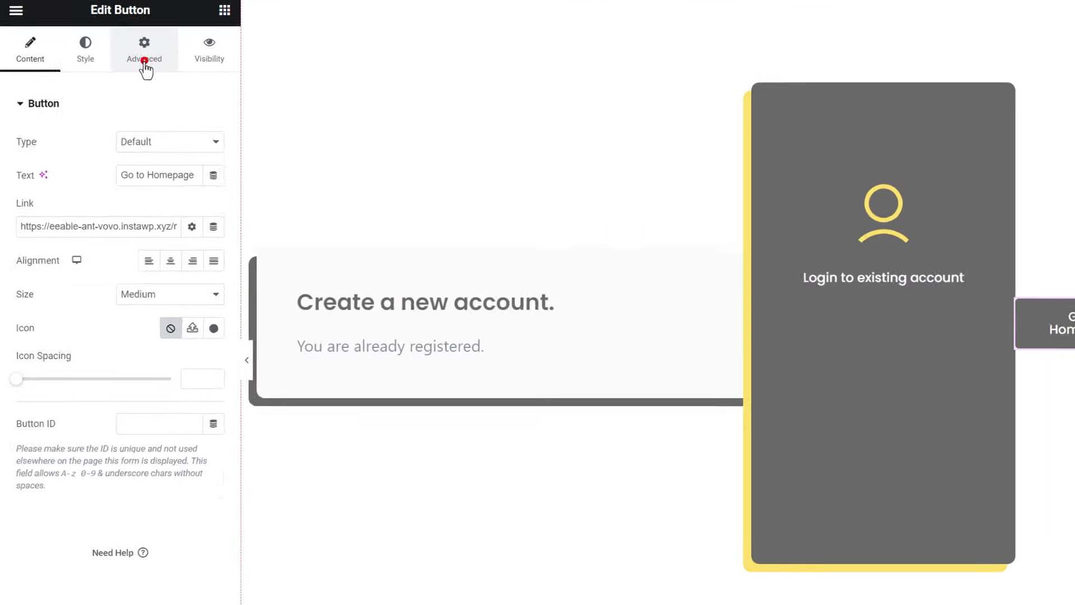
- Make the button's position Fixed with a 10 offset
{"action": "left_click", "coordinate": [113, 73]}
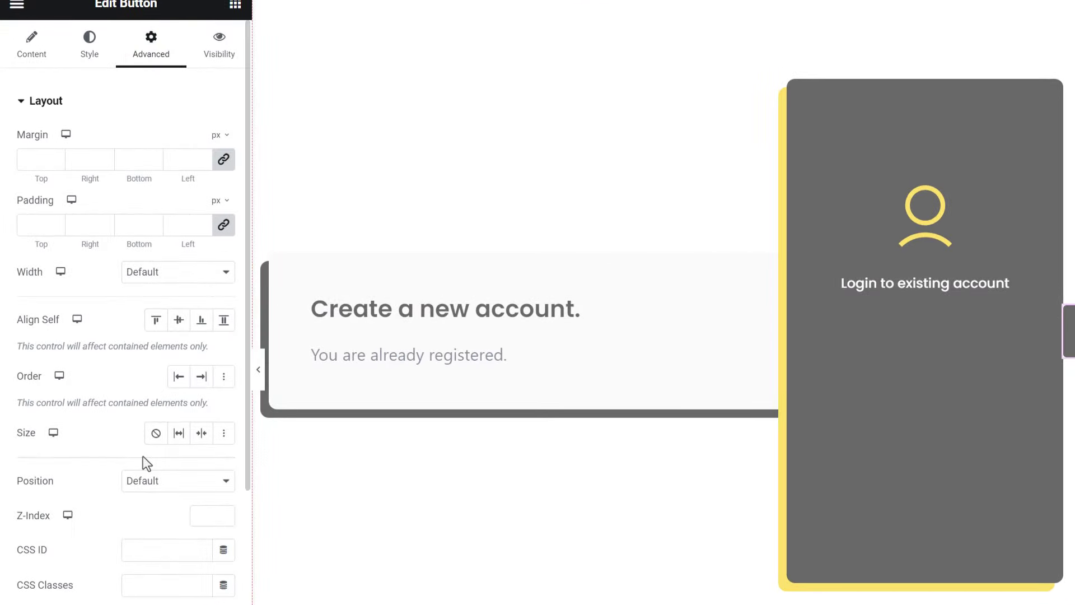
{"action": "left_click", "coordinate": [148, 481]}
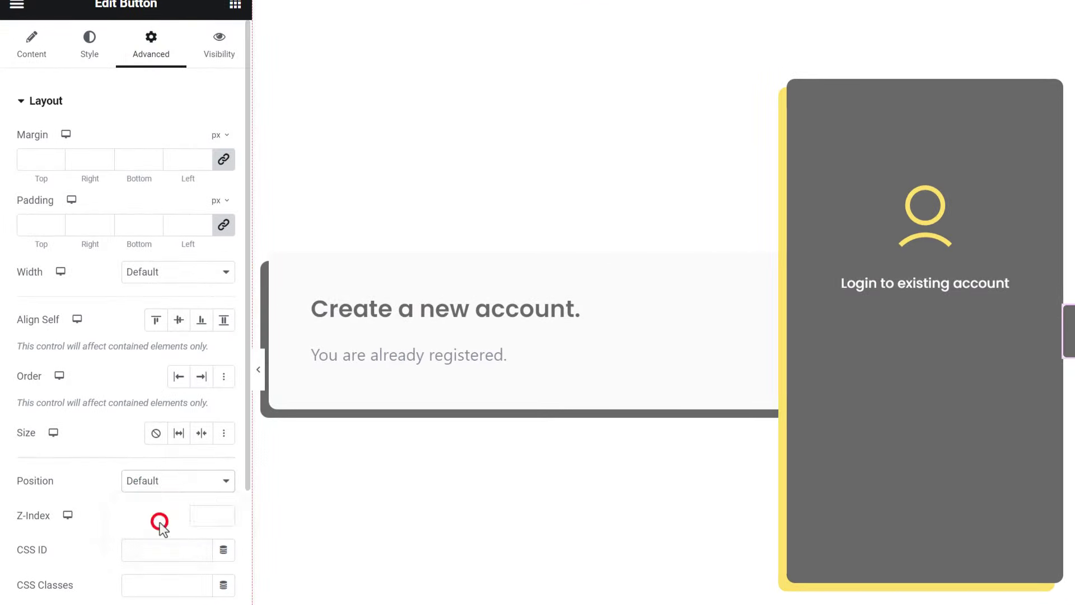
{"action": "left_click", "coordinate": [157, 522]}
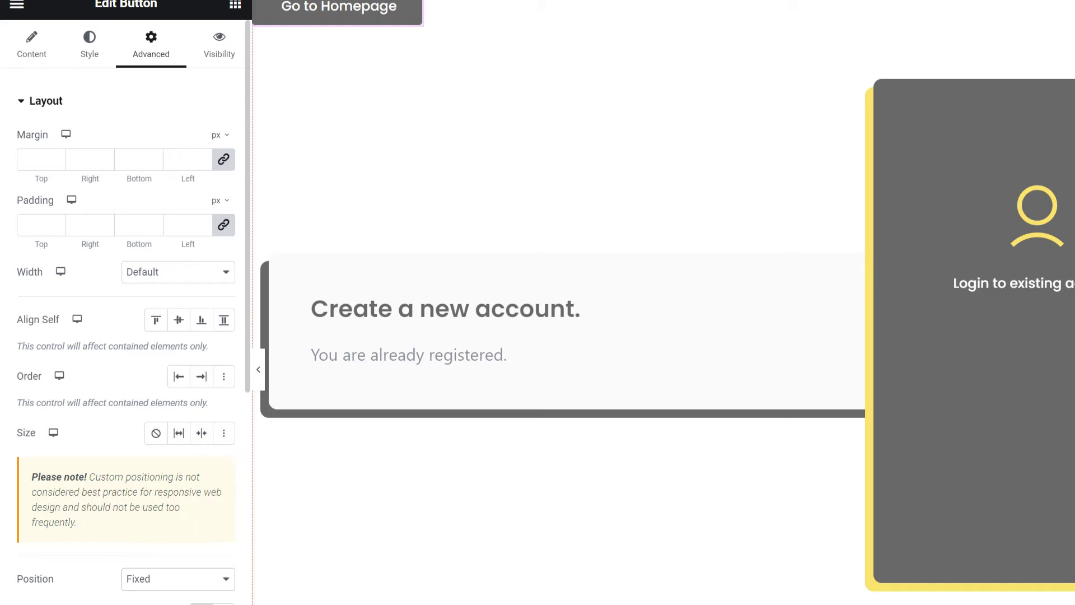
{"action": "scroll", "coordinate": [163, 553], "scroll_direction": "down", "scroll_amount": 10}
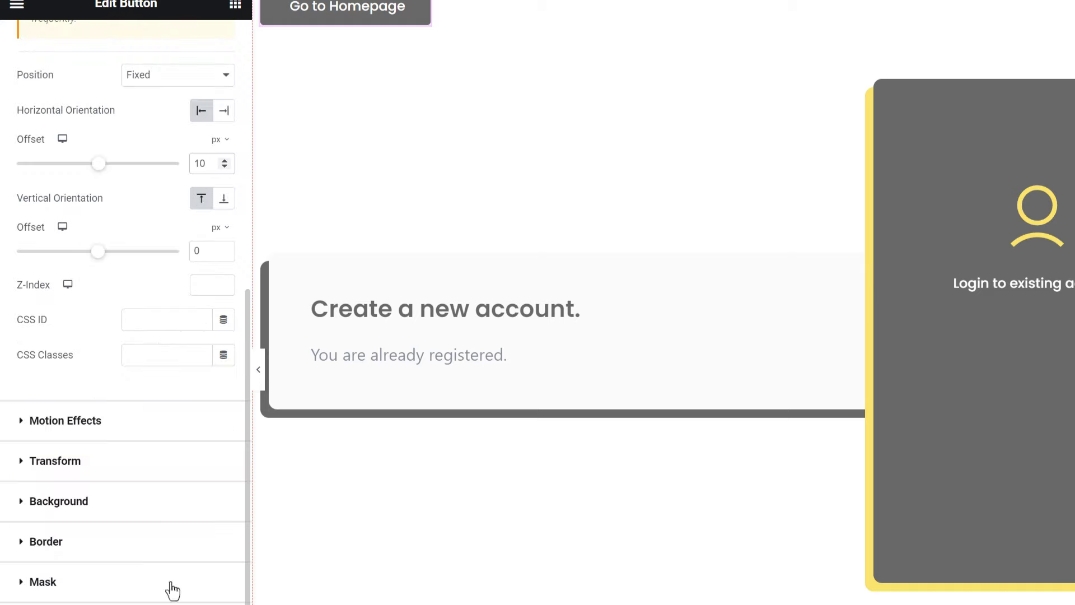
{"action": "left_click", "coordinate": [191, 251]}
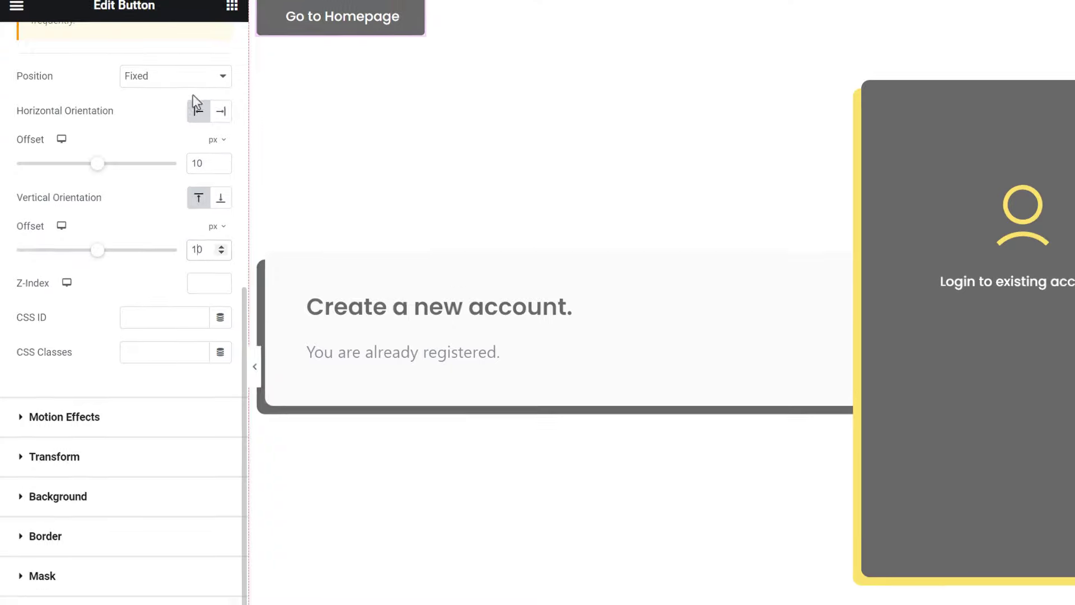
- Remove 'my-account/' from the button link so it points to the homepage
{"action": "left_click", "coordinate": [27, 82]}
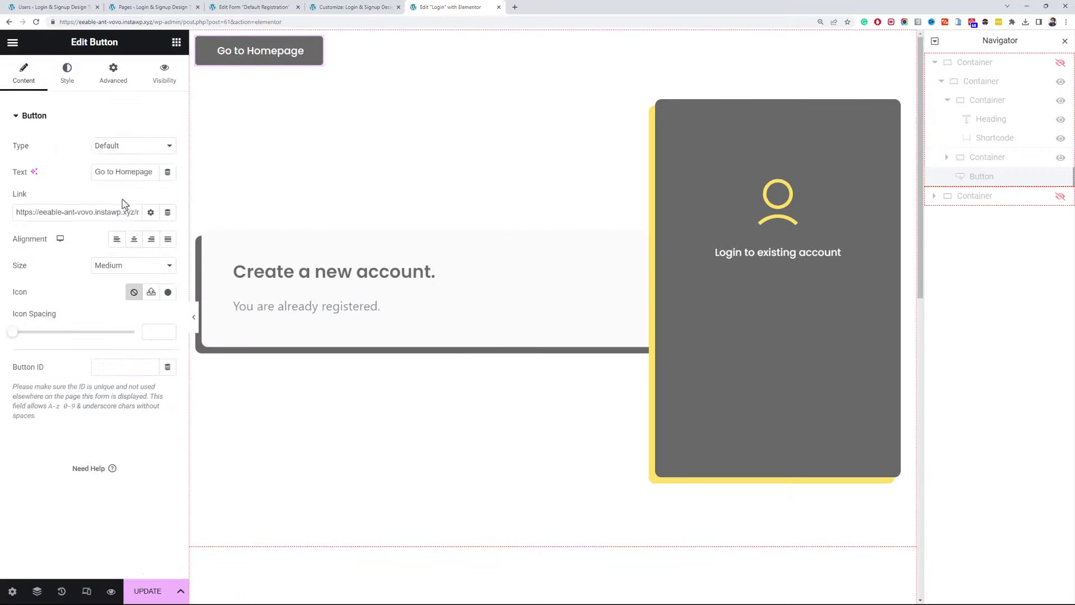
{"action": "left_click_drag", "start_coordinate": [99, 212], "coordinate": [139, 216]}
{"action": "key", "text": "BackSpace"}
{"action": "scroll", "coordinate": [387, 280], "scroll_direction": "down", "scroll_amount": 8}
{"action": "left_click", "coordinate": [667, 319]}
{"action": "left_click", "coordinate": [134, 213]}
{"action": "scroll", "coordinate": [280, 140], "scroll_direction": "up", "scroll_amount": 8}
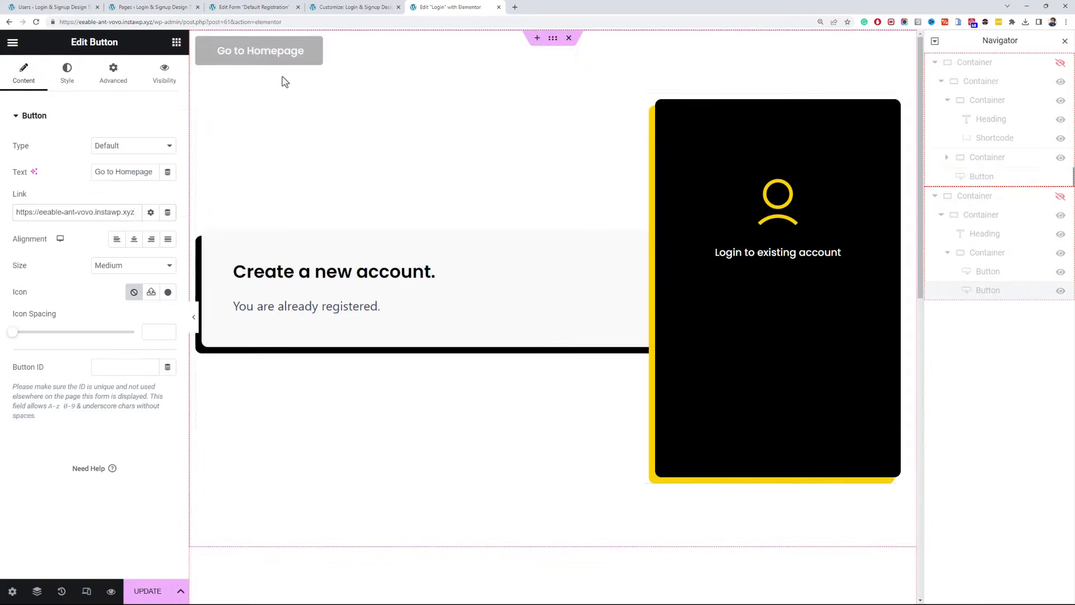
- Give the button a left-arrow icon with 10 icon spacing and update the page
{"action": "left_click", "coordinate": [310, 44]}
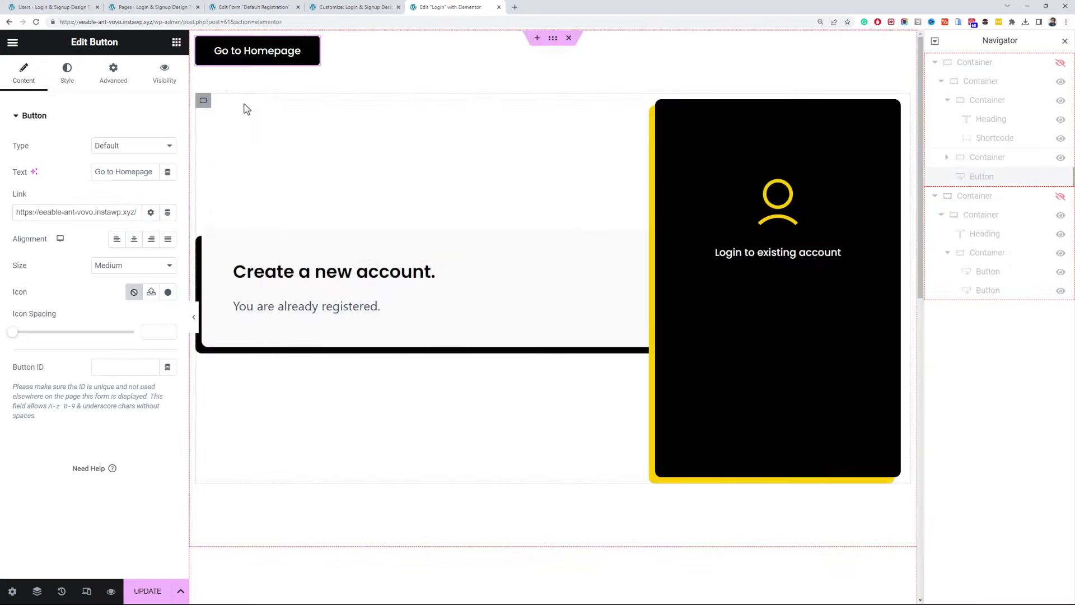
{"action": "left_click", "coordinate": [168, 292]}
{"action": "left_click", "coordinate": [505, 123]}
{"action": "type", "text": "arrow"}
{"action": "left_click", "coordinate": [682, 423]}
{"action": "left_click", "coordinate": [885, 553]}
{"action": "left_click", "coordinate": [149, 363]}
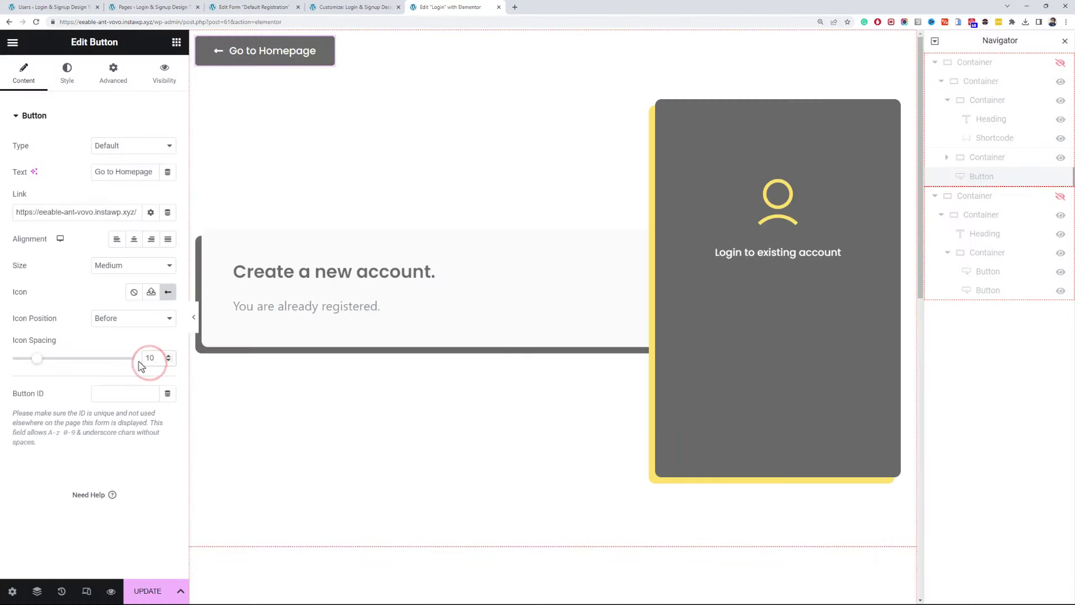
{"action": "type", "text": "10"}
{"action": "left_click", "coordinate": [147, 591]}
- Log out in the incognito site window to preview the login page
{"action": "key", "text": "alt+Tab"}
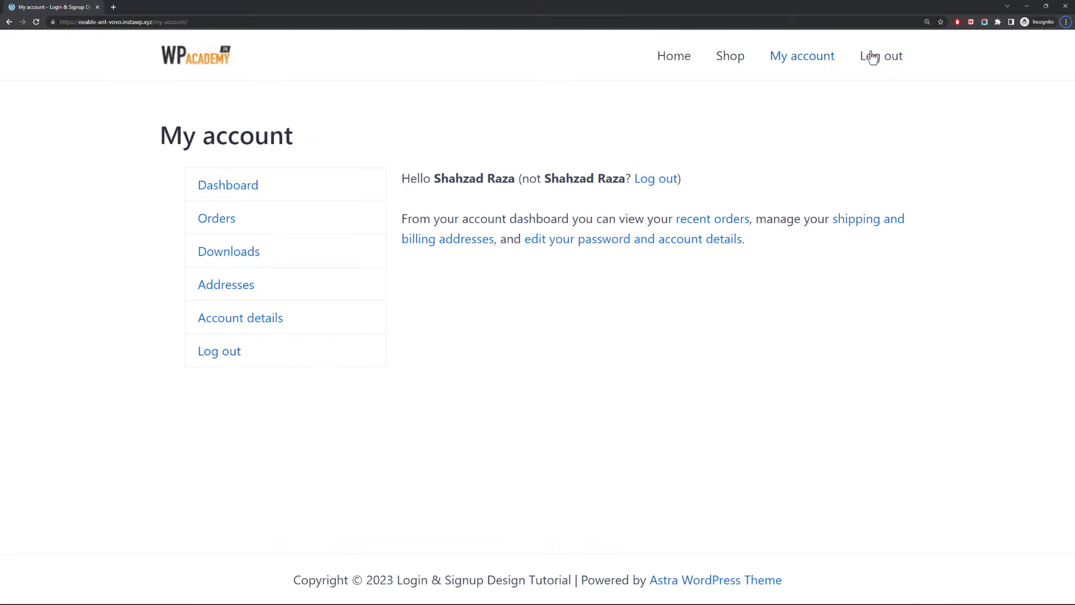
{"action": "left_click", "coordinate": [874, 47]}
{"action": "left_click", "coordinate": [652, 190]}
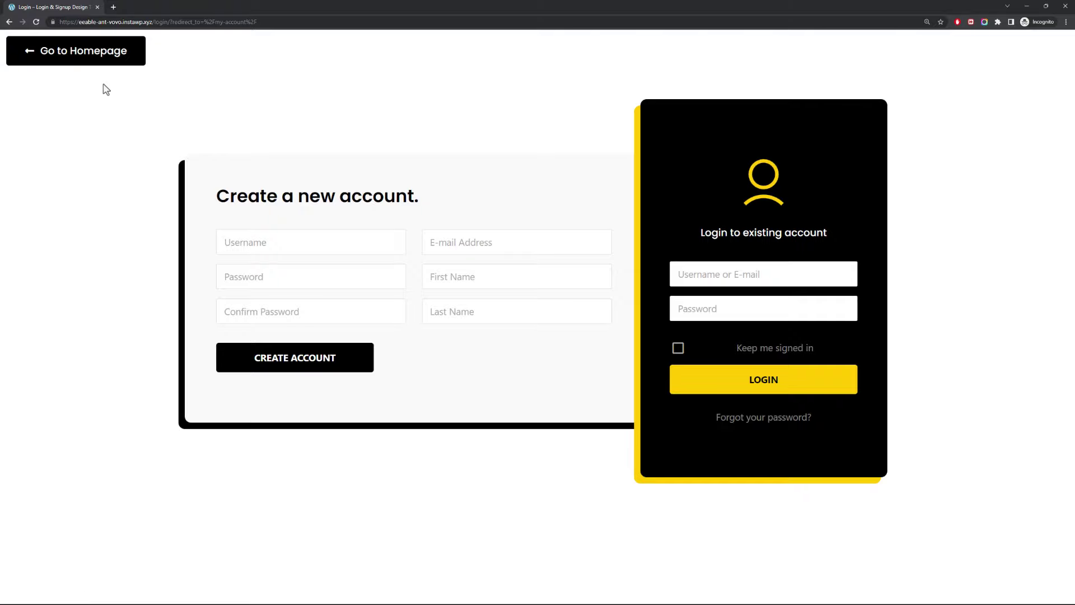
- Delete the Go to Homepage button in the Login page editor and update the page
{"action": "key", "text": "alt+Tab"}
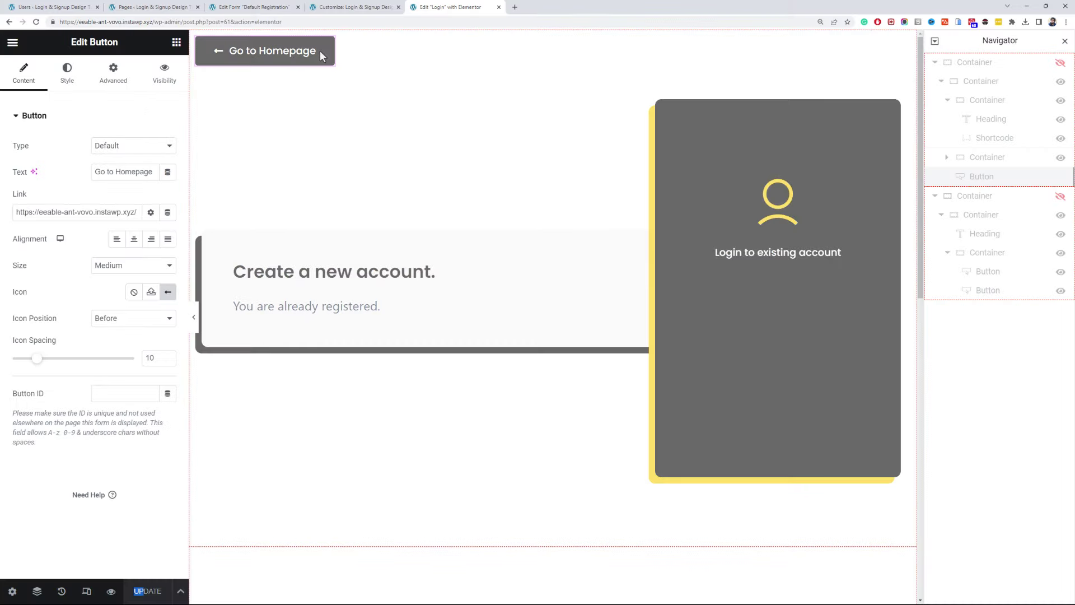
{"action": "right_click", "coordinate": [297, 52]}
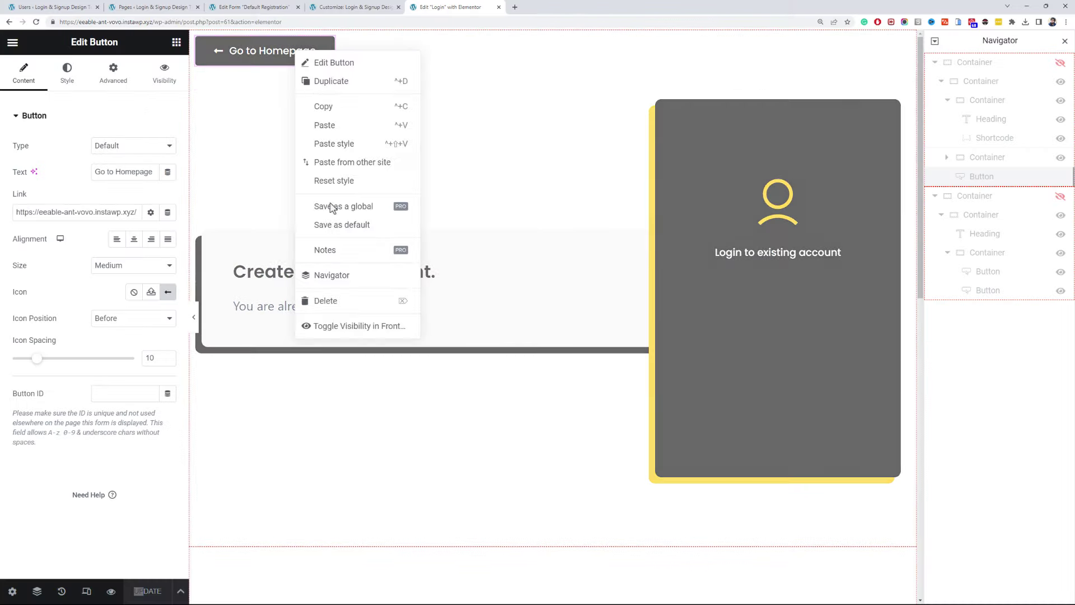
{"action": "left_click", "coordinate": [353, 301]}
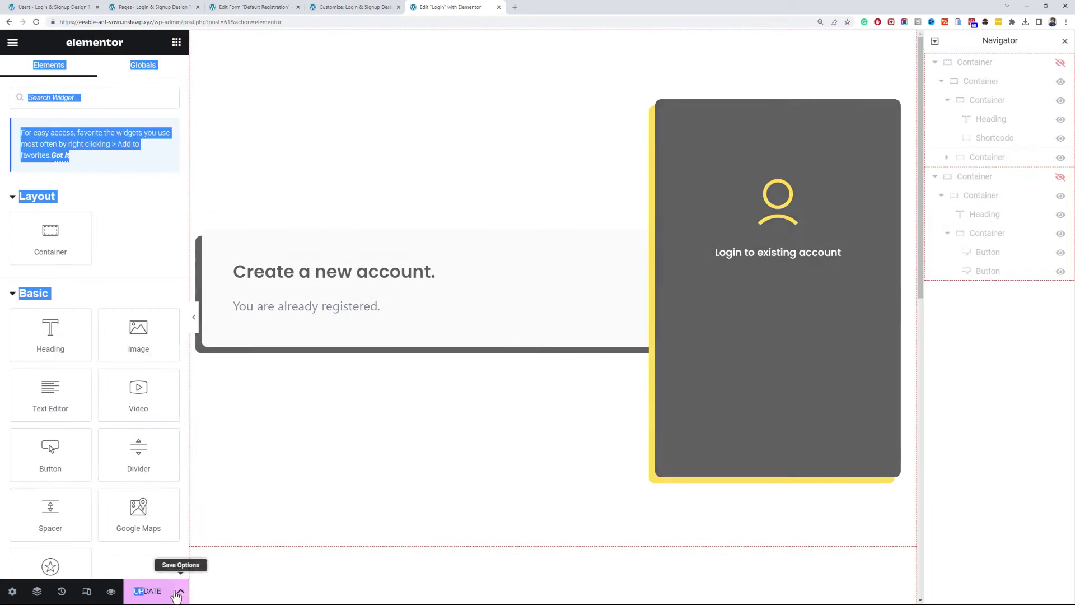
{"action": "left_click", "coordinate": [168, 595]}
{"action": "left_click", "coordinate": [214, 143]}
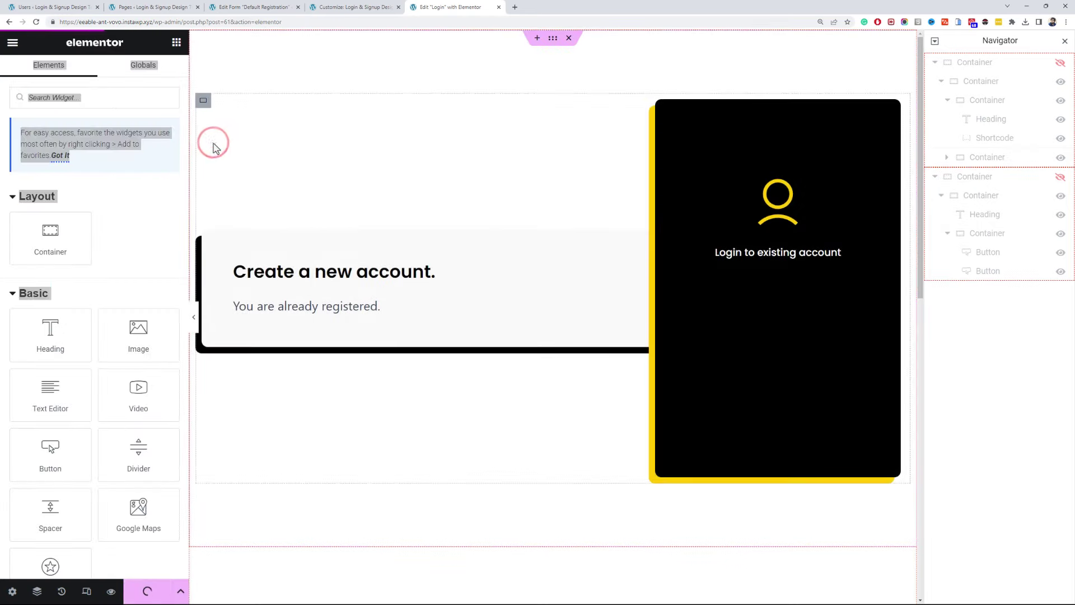
{"action": "left_click", "coordinate": [164, 96]}
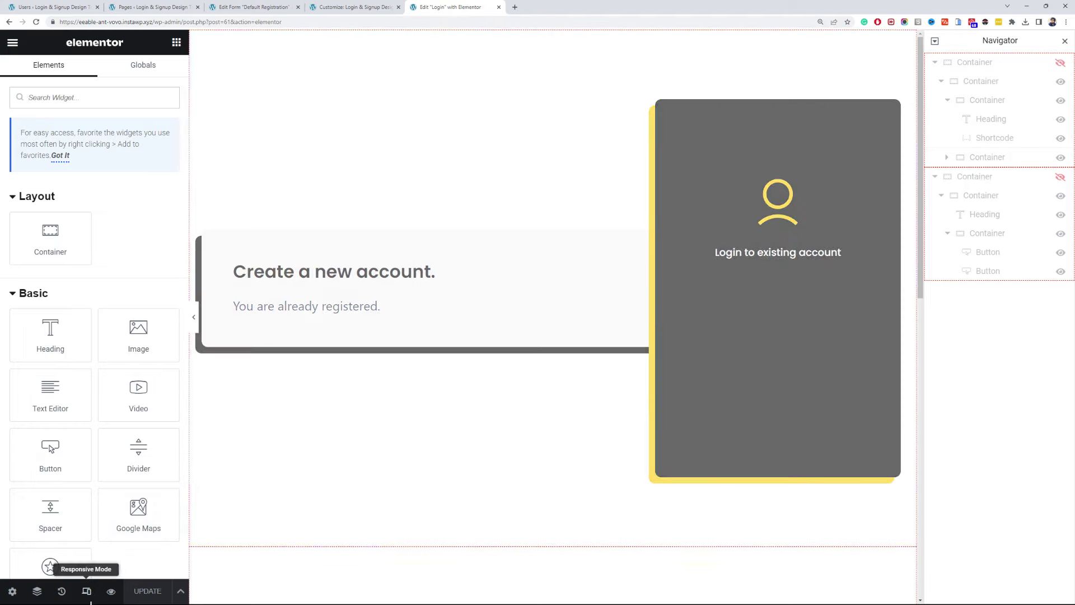
- In Tablet responsive view, set the parent container of both boxes to Wrap
{"action": "left_click", "coordinate": [86, 592]}
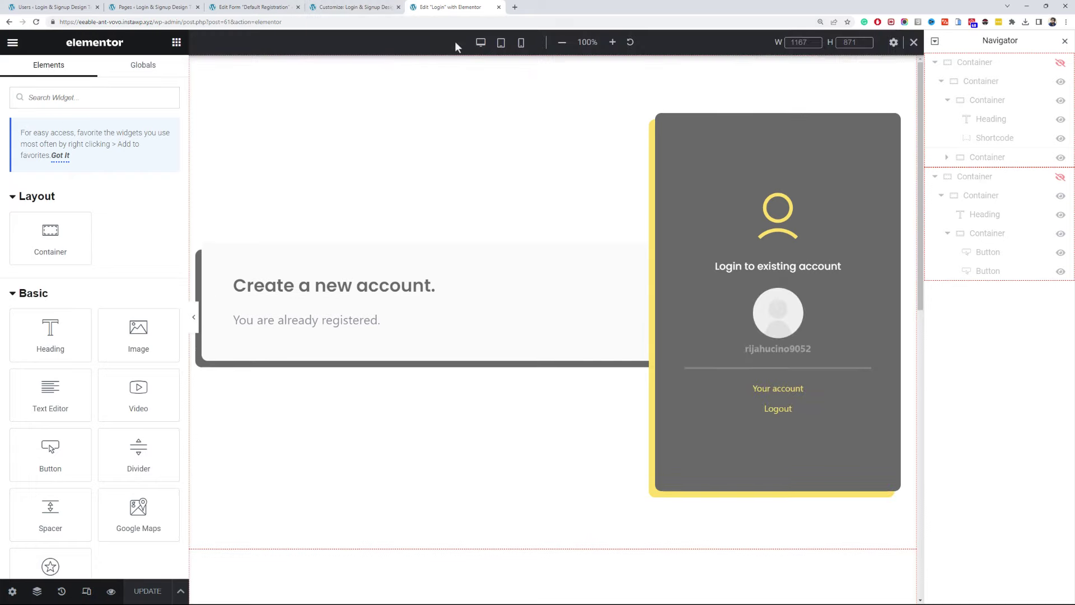
{"action": "left_click", "coordinate": [503, 42]}
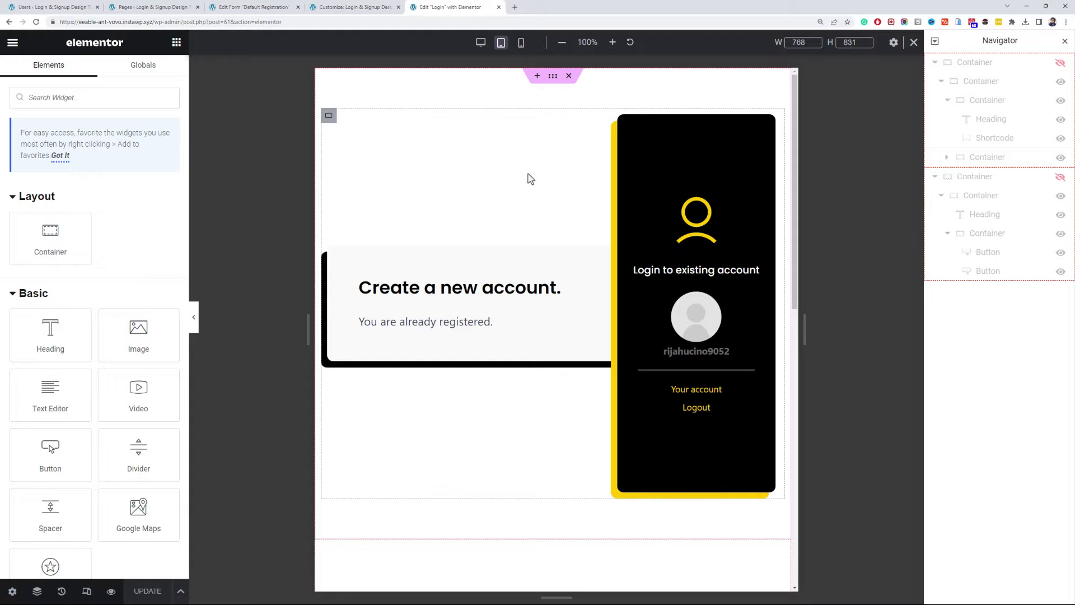
{"action": "left_click", "coordinate": [971, 81]}
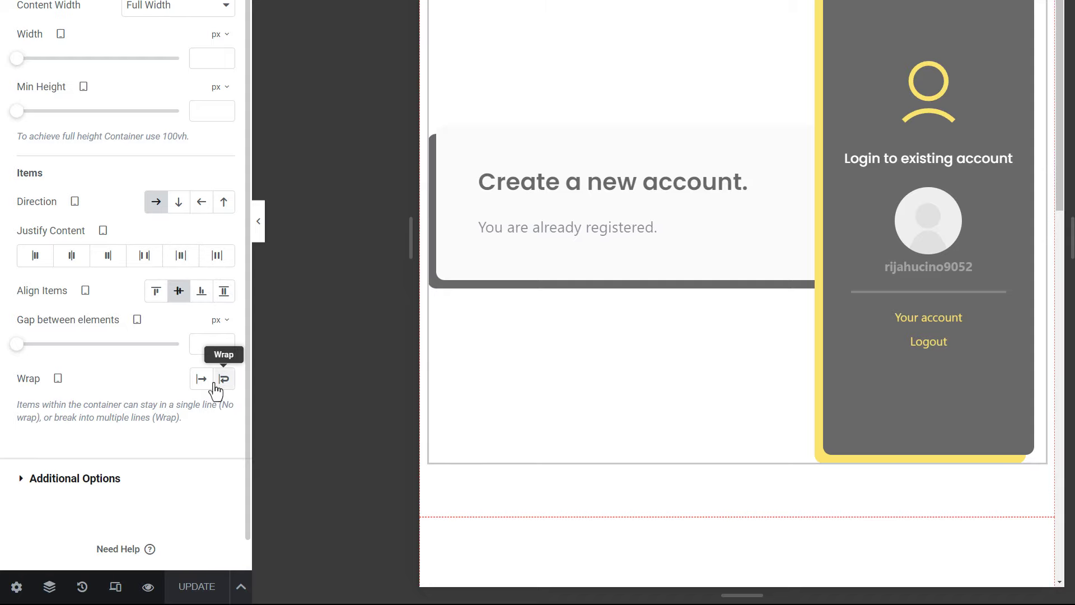
{"action": "left_click", "coordinate": [216, 383]}
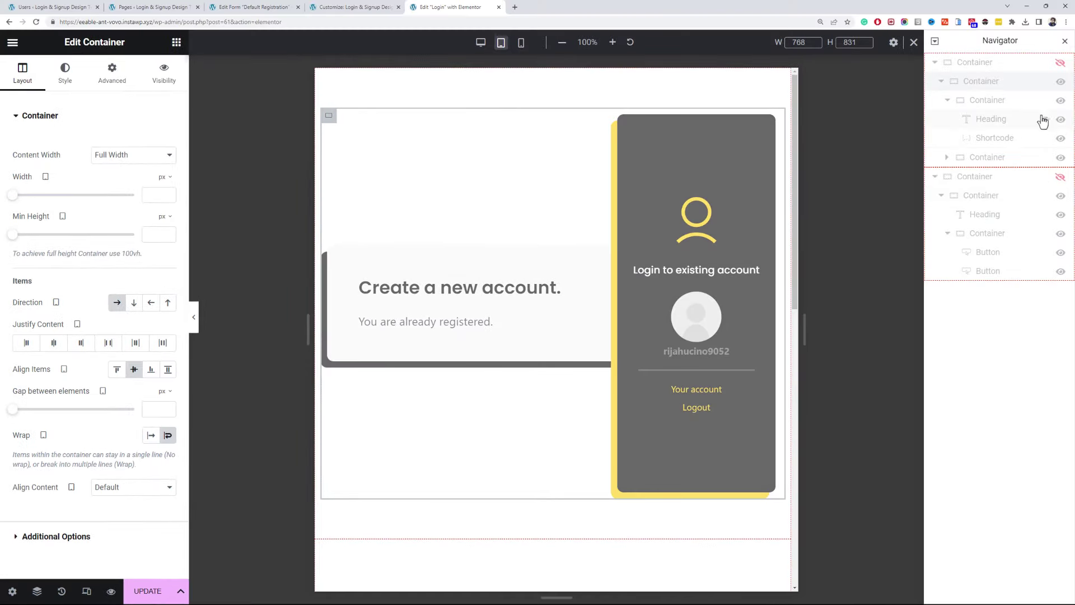
- Set the Create a new account container and login card widths to 100%
{"action": "left_click", "coordinate": [1002, 102]}
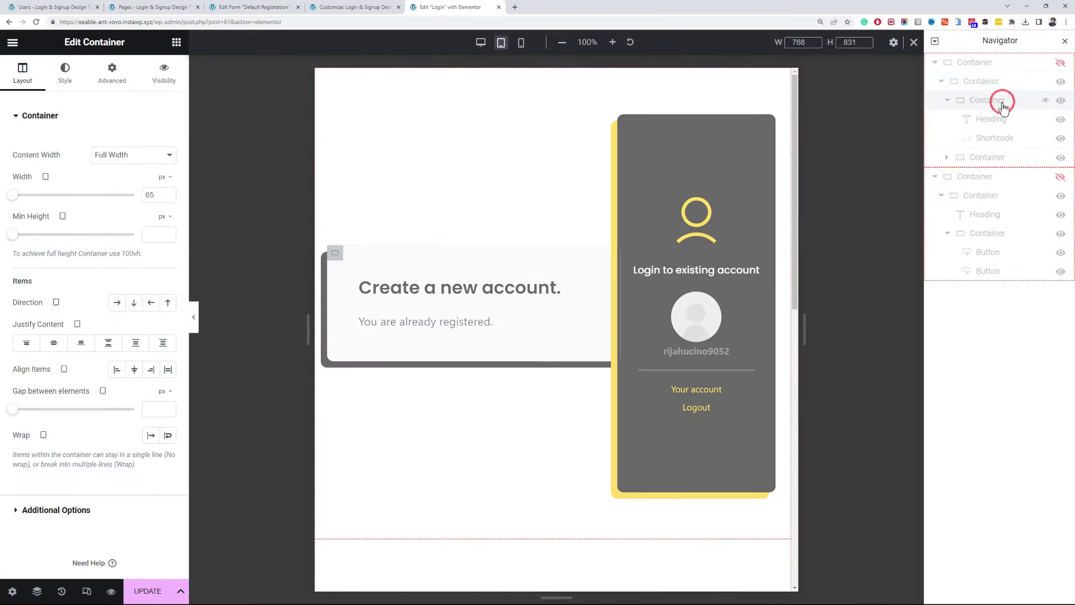
{"action": "left_click", "coordinate": [159, 177]}
{"action": "left_click", "coordinate": [159, 190]}
{"action": "left_click", "coordinate": [146, 194]}
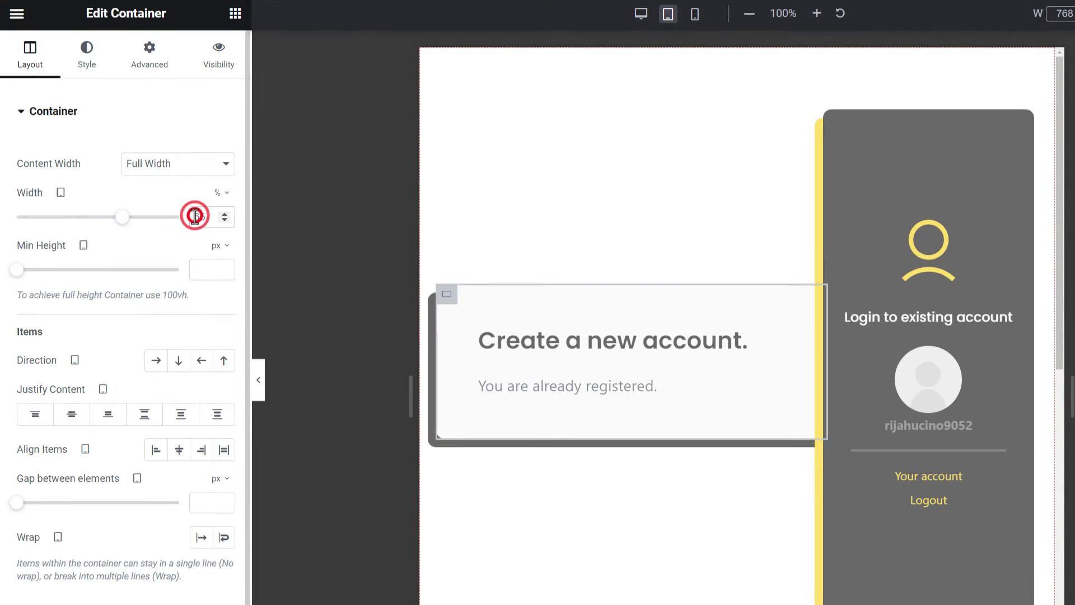
{"action": "type", "text": "100"}
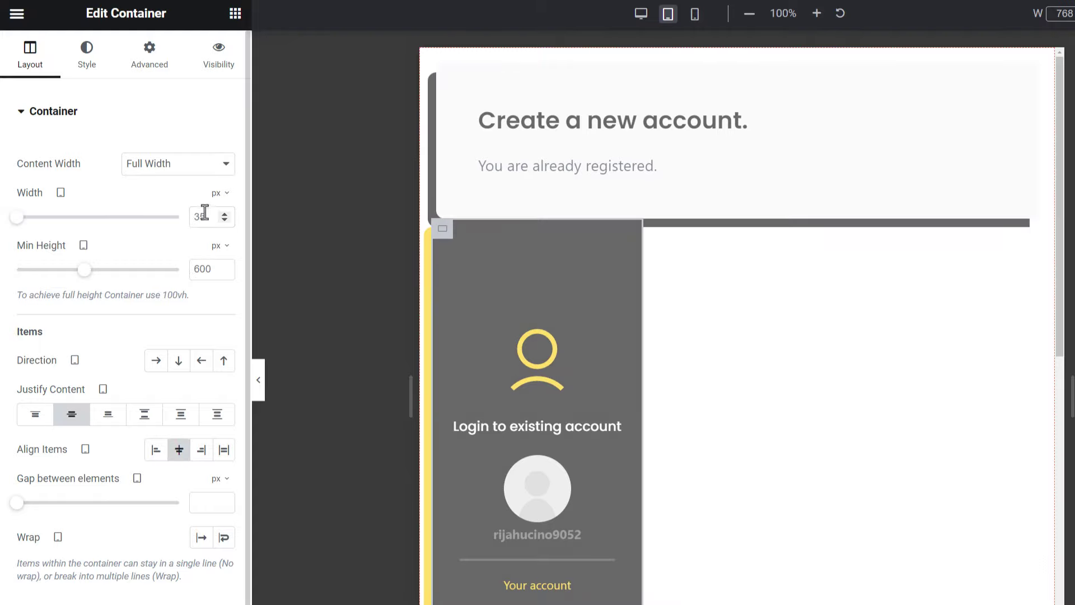
{"action": "left_click", "coordinate": [216, 193]}
{"action": "left_click", "coordinate": [216, 217]}
{"action": "left_click", "coordinate": [200, 216]}
{"action": "key", "text": "BackSpace"}
{"action": "key", "text": "BackSpace"}
{"action": "type", "text": "100"}
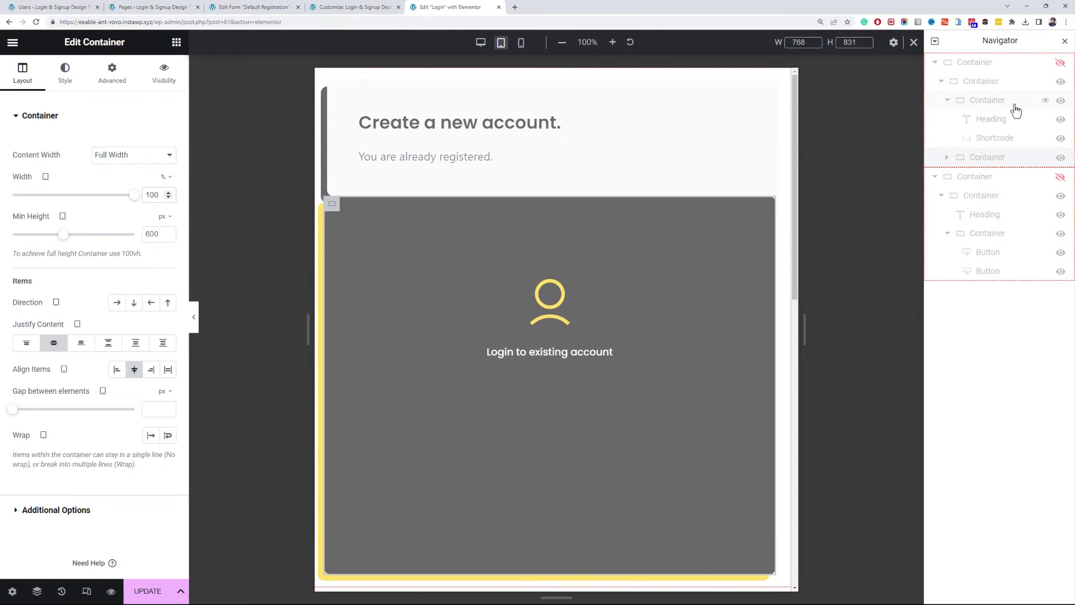
- Set the login card's Advanced Order to Start and its left margin to 0
{"action": "left_click", "coordinate": [1002, 101]}
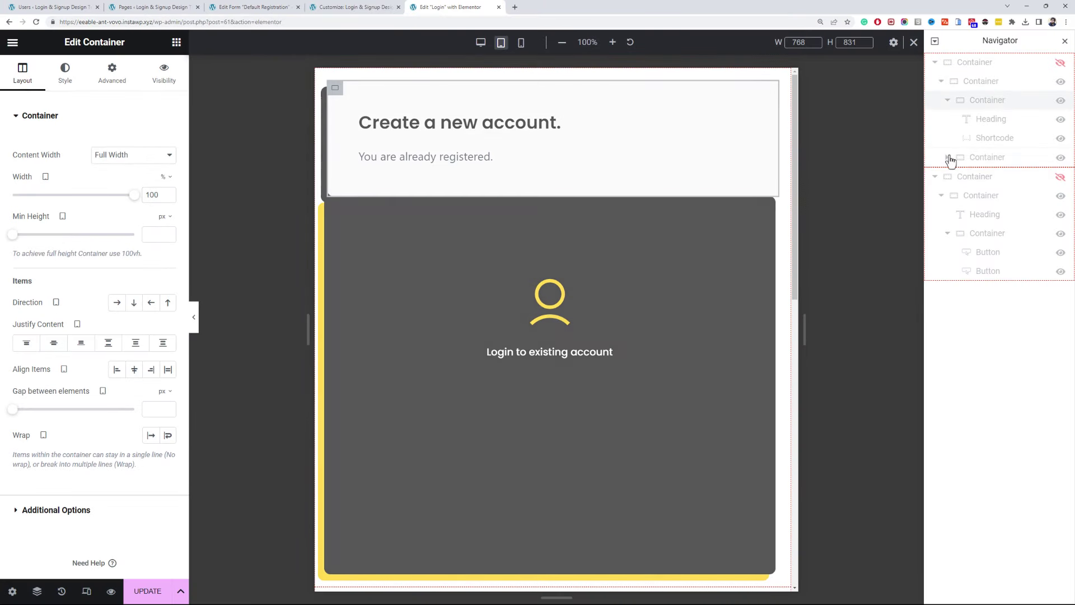
{"action": "left_click", "coordinate": [955, 157]}
{"action": "left_click", "coordinate": [115, 84]}
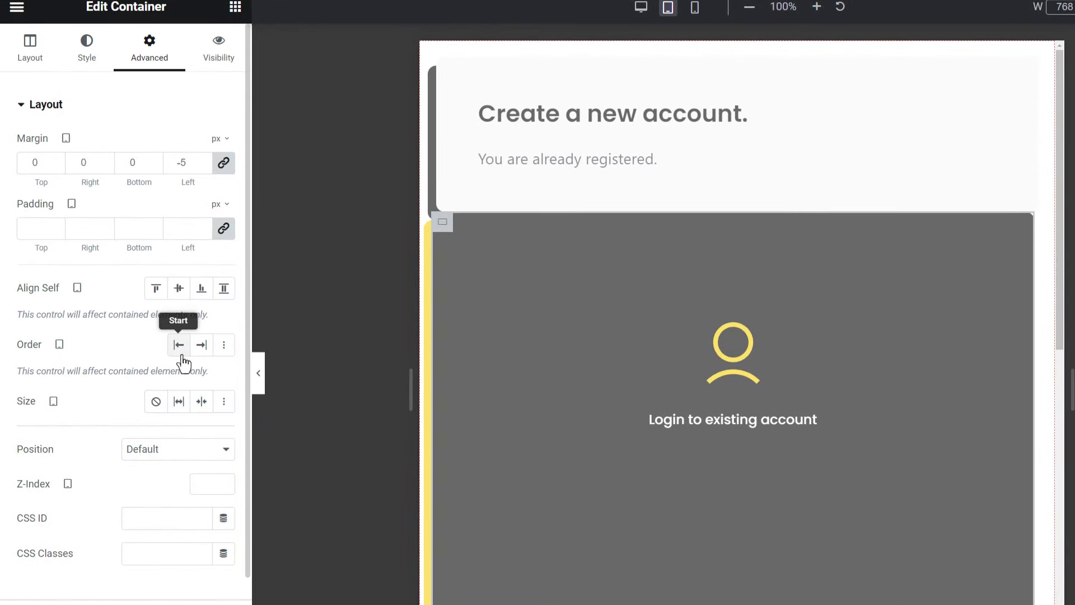
{"action": "left_click", "coordinate": [179, 348]}
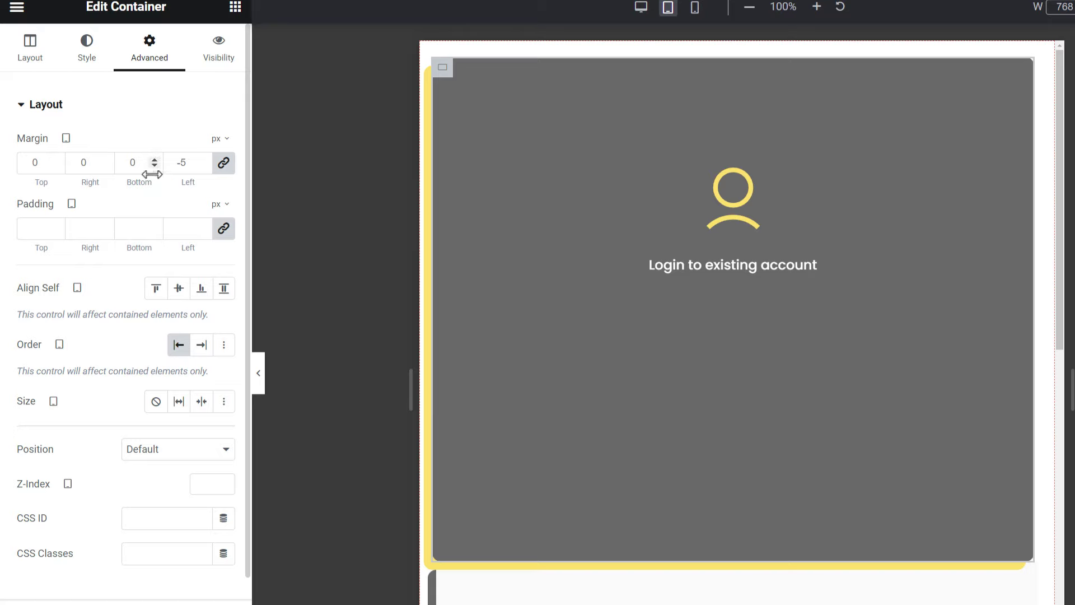
{"action": "left_click", "coordinate": [173, 166]}
{"action": "type", "text": "0"}
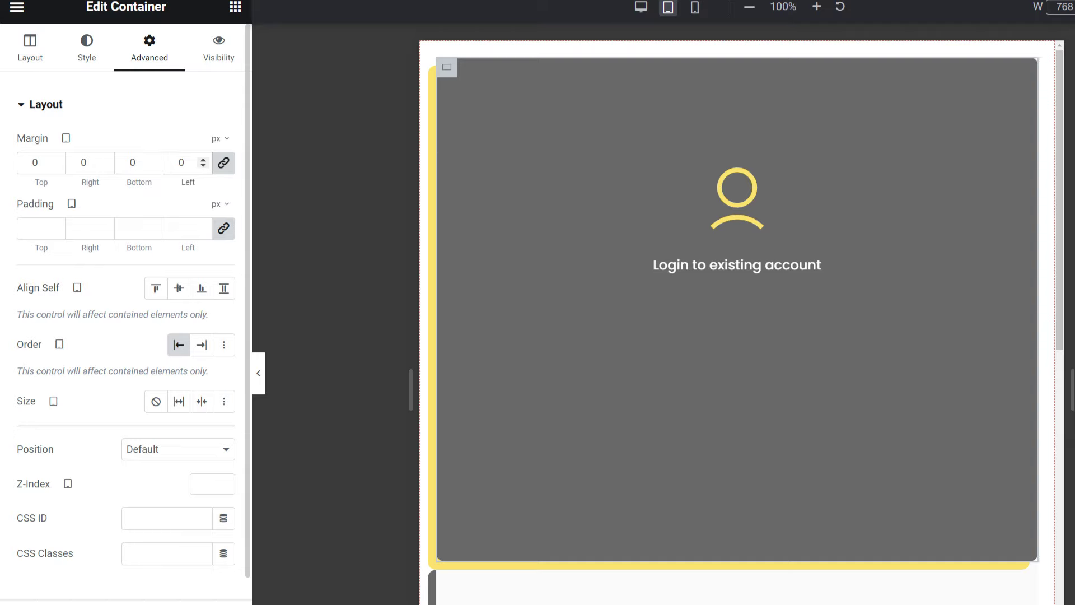
- In Mobile view, unlink the login card's margins, set Bottom to 20, and update
{"action": "key", "text": "ctrl+shift+m"}
{"action": "left_click", "coordinate": [126, 166]}
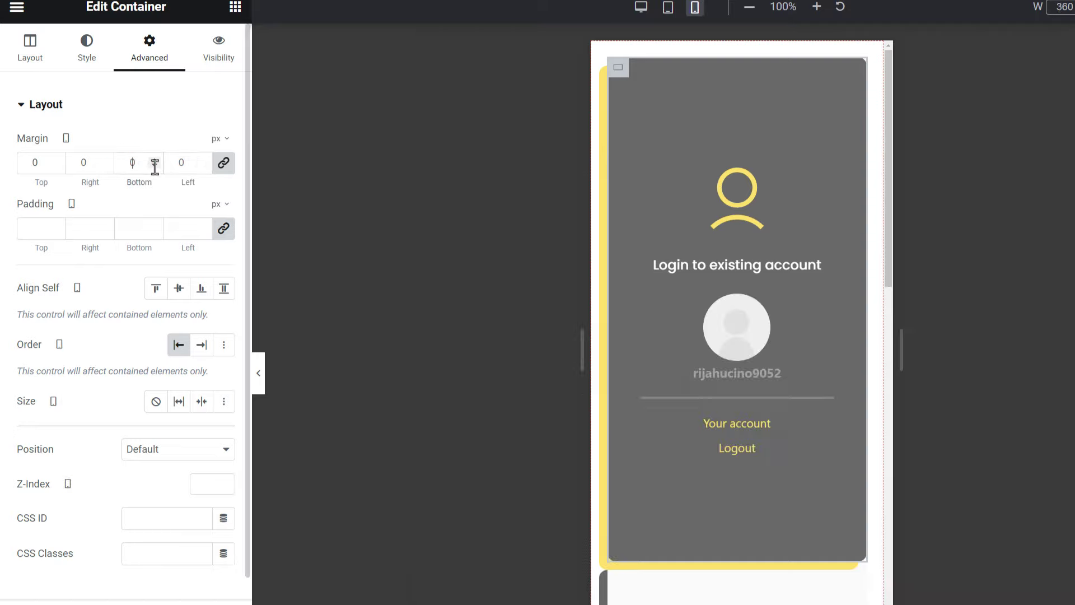
{"action": "left_click", "coordinate": [220, 163]}
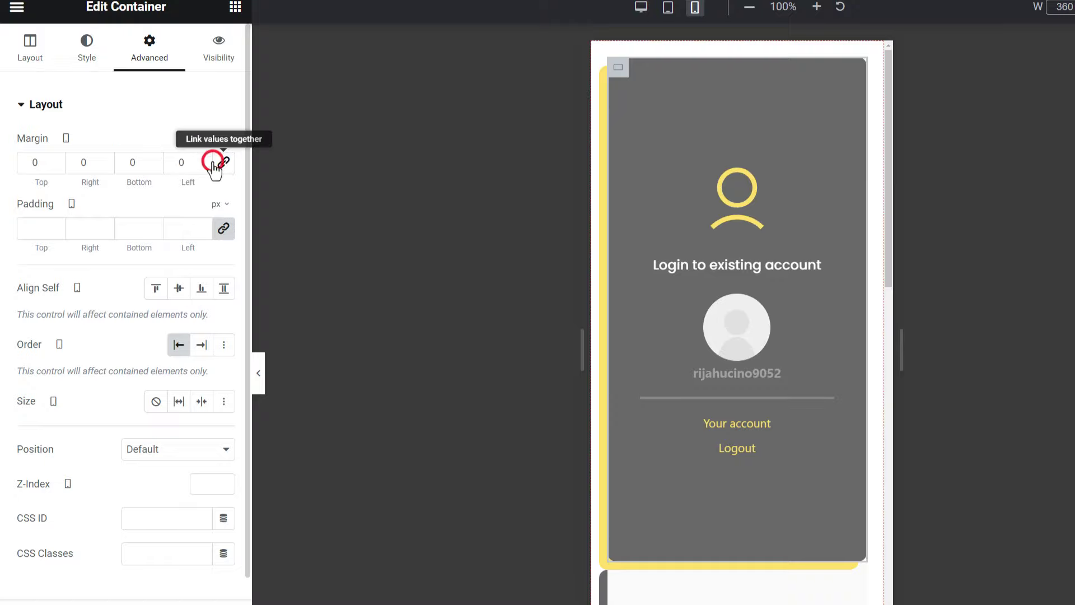
{"action": "left_click", "coordinate": [125, 157]}
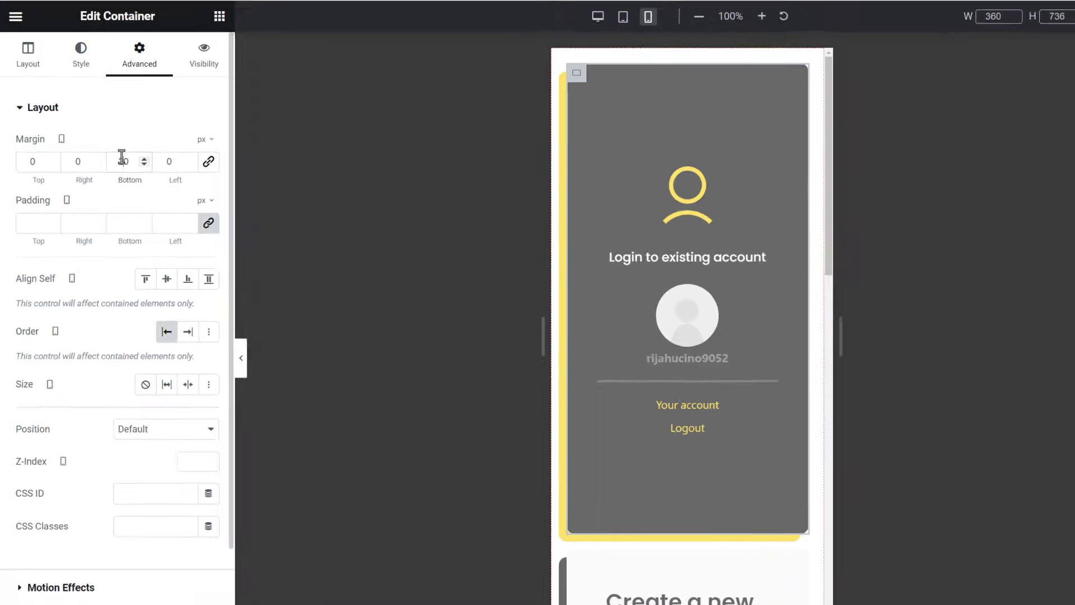
{"action": "type", "text": "2"}
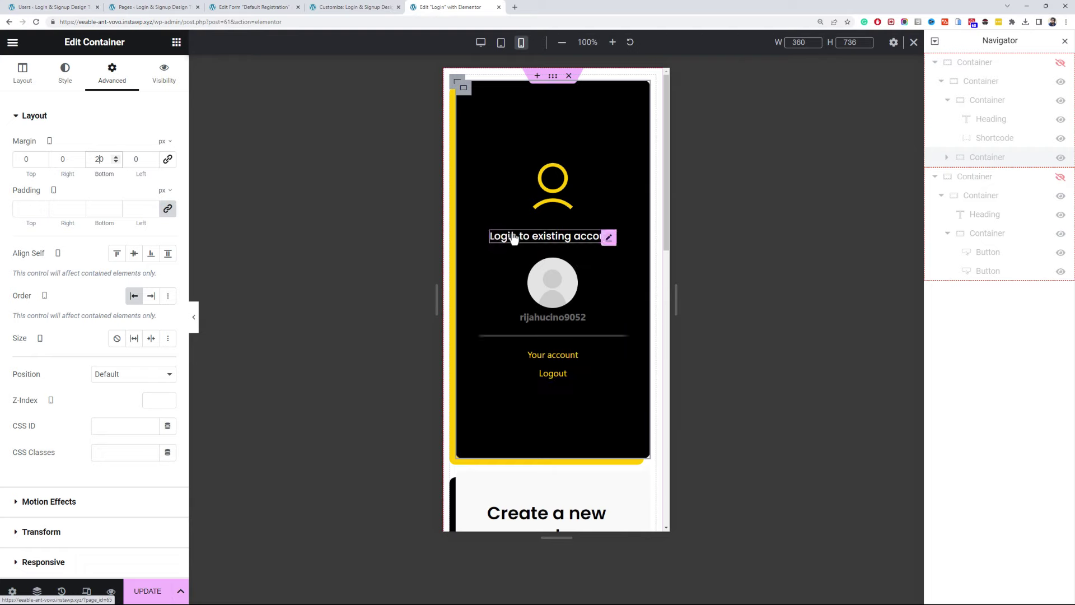
{"action": "scroll", "coordinate": [512, 233], "scroll_direction": "down", "scroll_amount": 7}
{"action": "scroll", "coordinate": [512, 233], "scroll_direction": "up", "scroll_amount": 7}
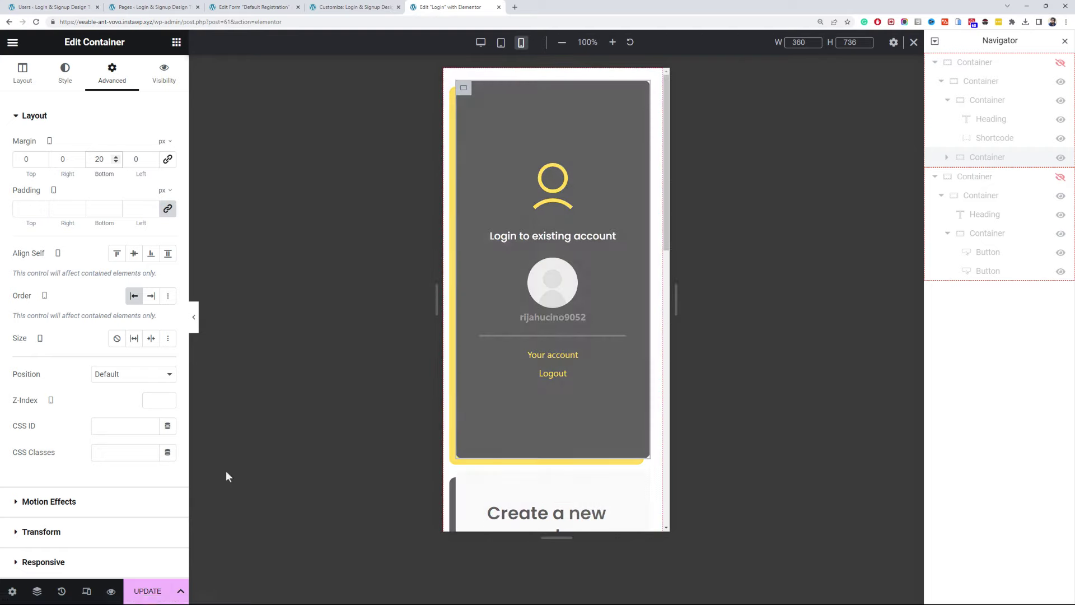
{"action": "left_click", "coordinate": [147, 591]}
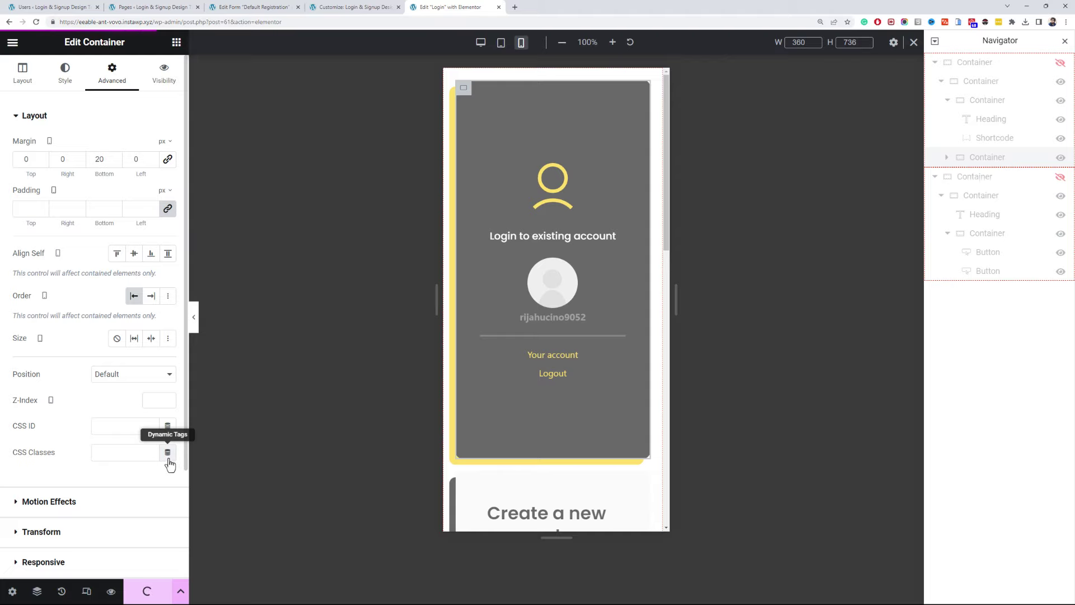
{"action": "key", "text": "alt+Tab"}
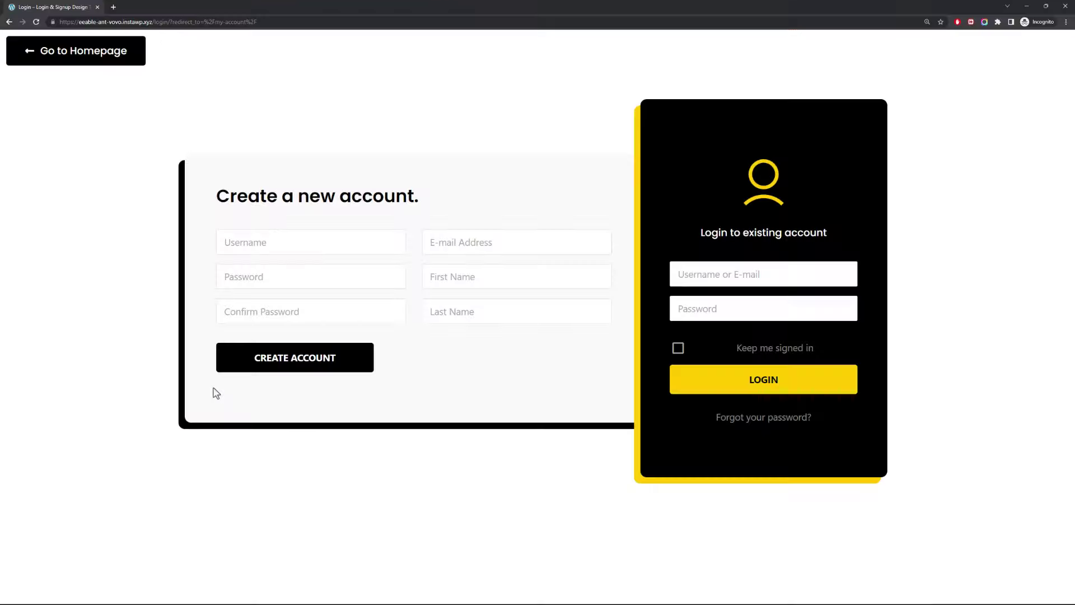
{"action": "right_click", "coordinate": [133, 296]}
{"action": "left_click", "coordinate": [199, 432]}
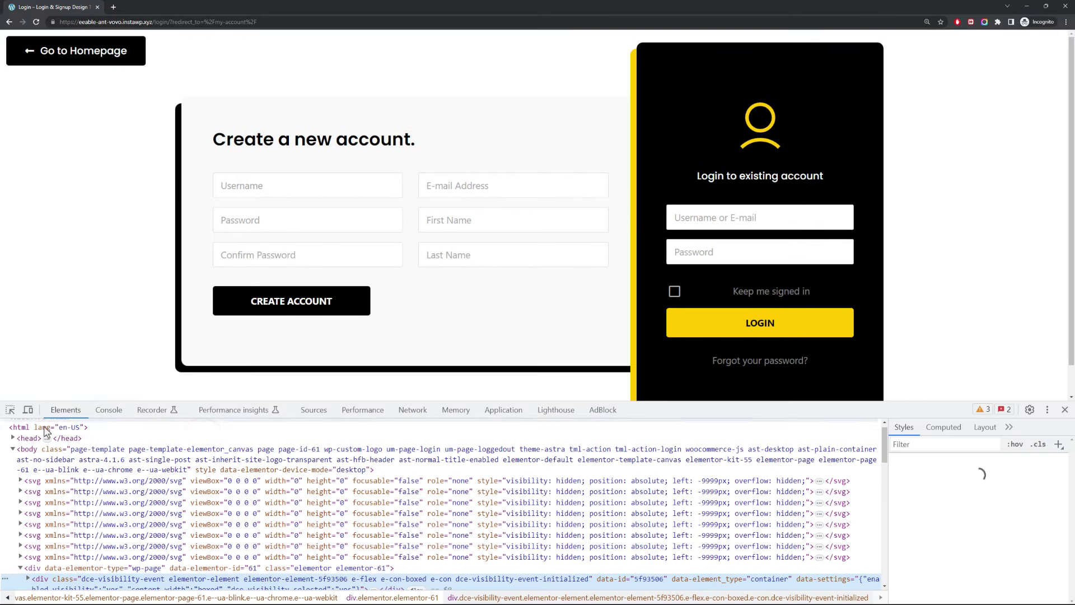
{"action": "left_click", "coordinate": [28, 409]}
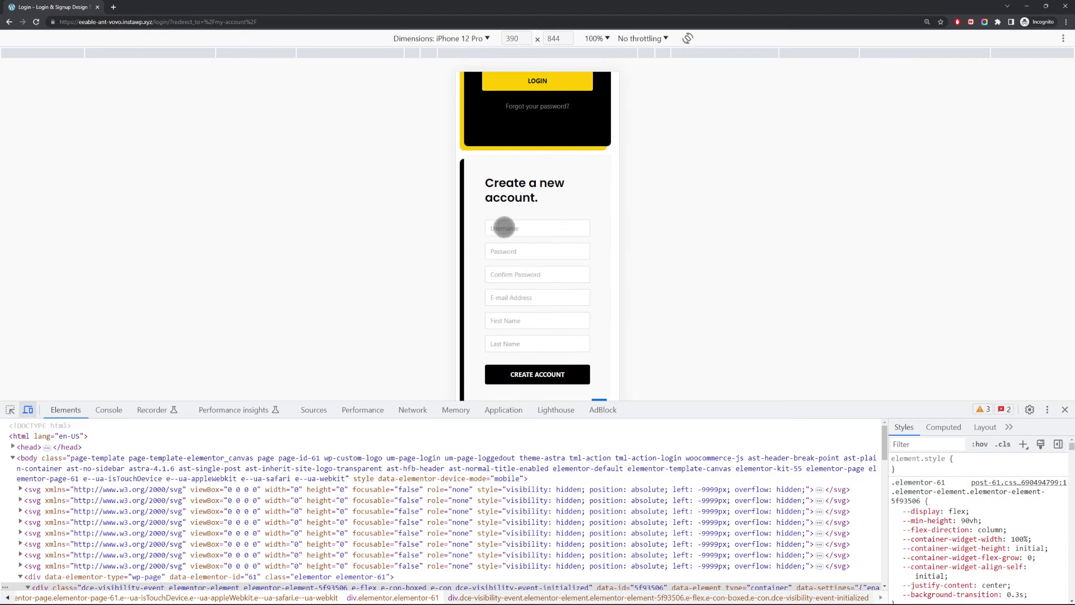
{"action": "scroll", "coordinate": [522, 226], "scroll_direction": "up", "scroll_amount": 3}
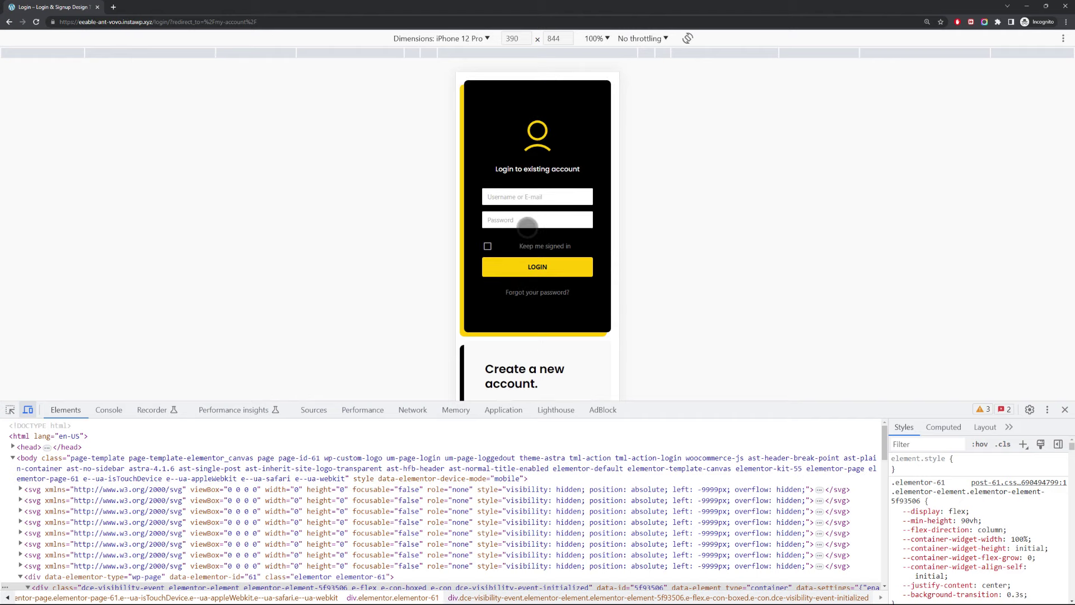
{"action": "scroll", "coordinate": [527, 227], "scroll_direction": "down", "scroll_amount": 3}
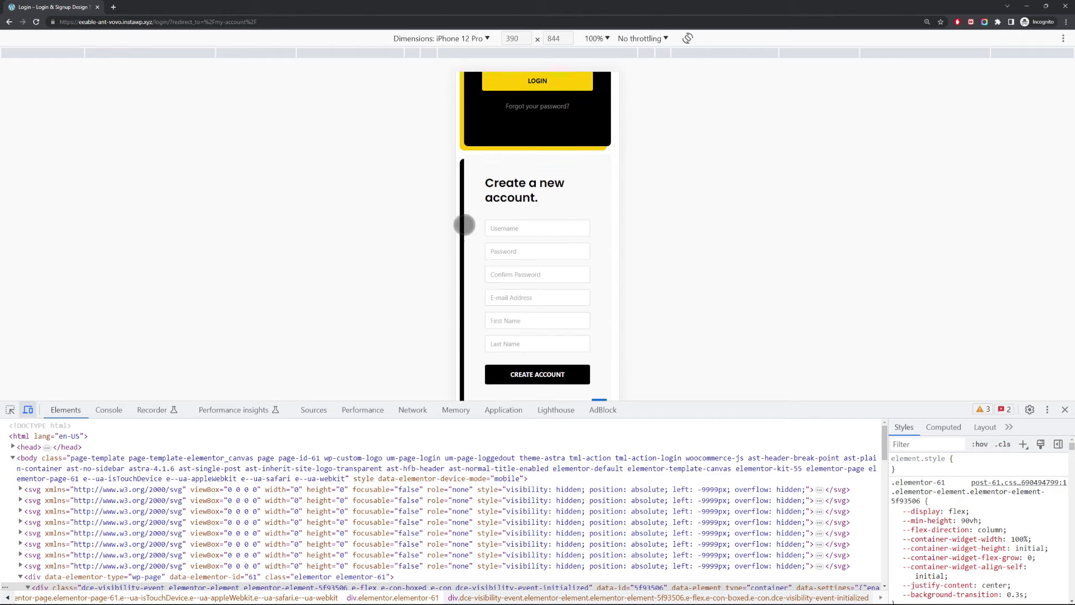
{"action": "left_click", "coordinate": [27, 409]}
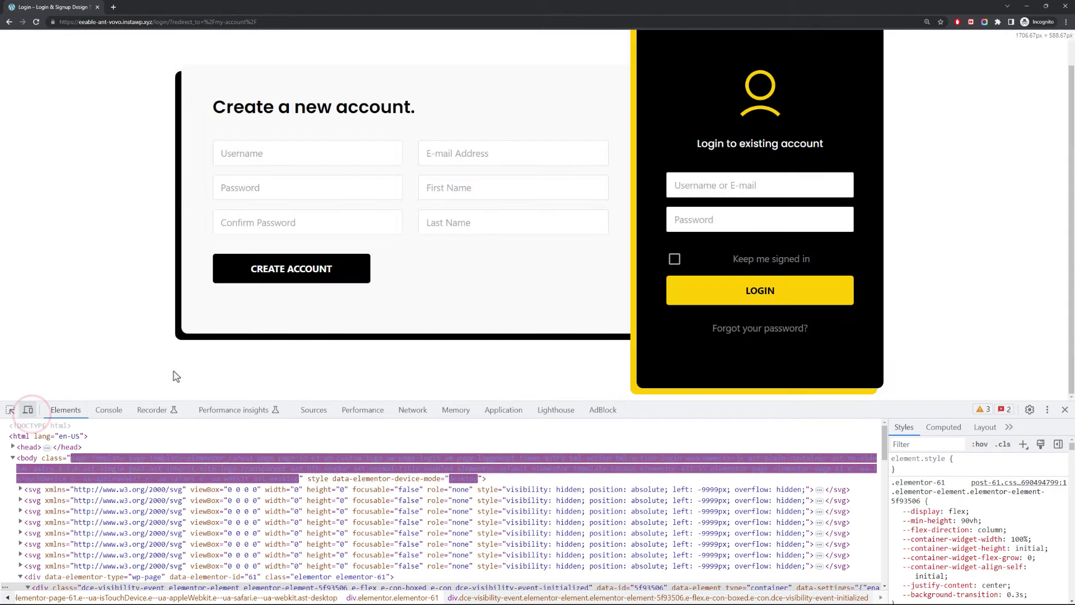
{"action": "key", "text": "F12"}
{"action": "key", "text": "alt+Tab"}
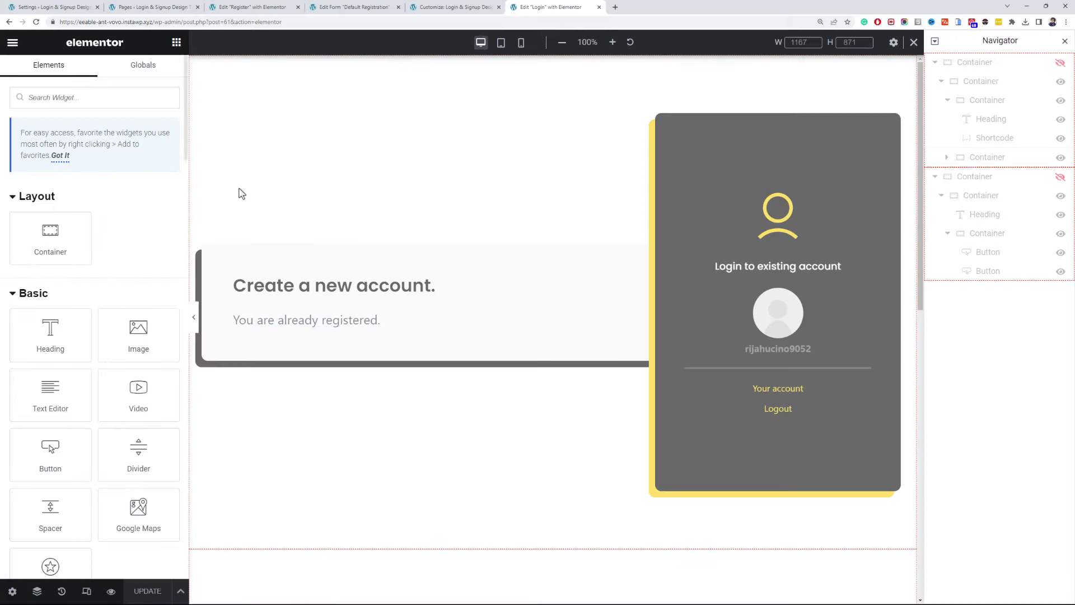